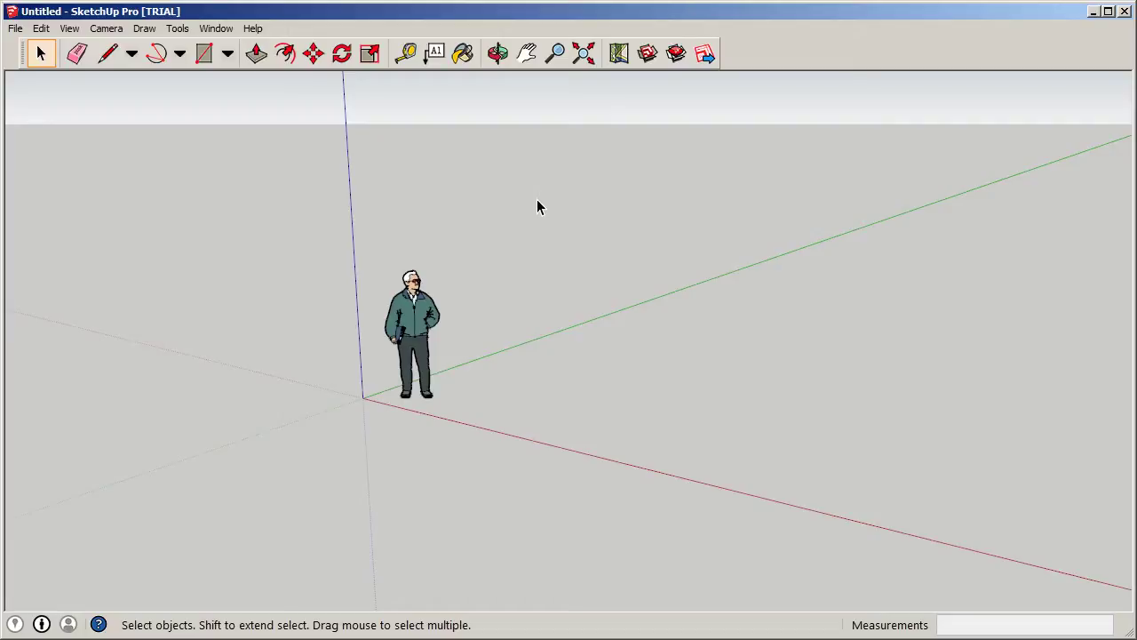
Draw a 100' line along the green axis direction near the scale figure, continuing it with a 100' line along the red axis direction.
scroll(496, 343, "down", 1)
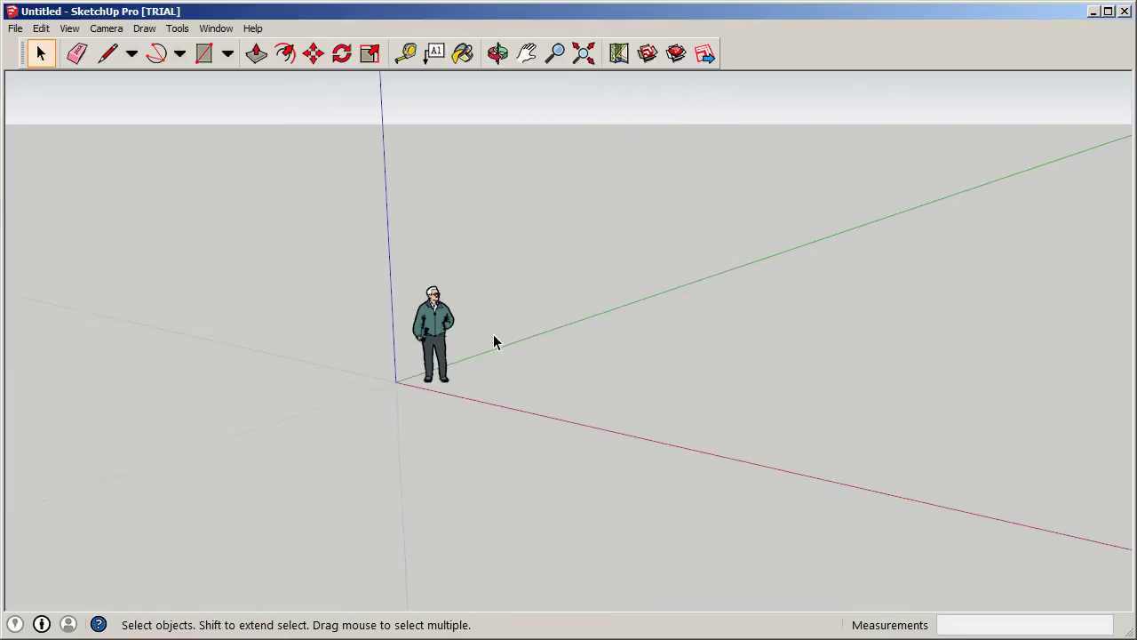
middle_click_drag(426, 202, 414, 374)
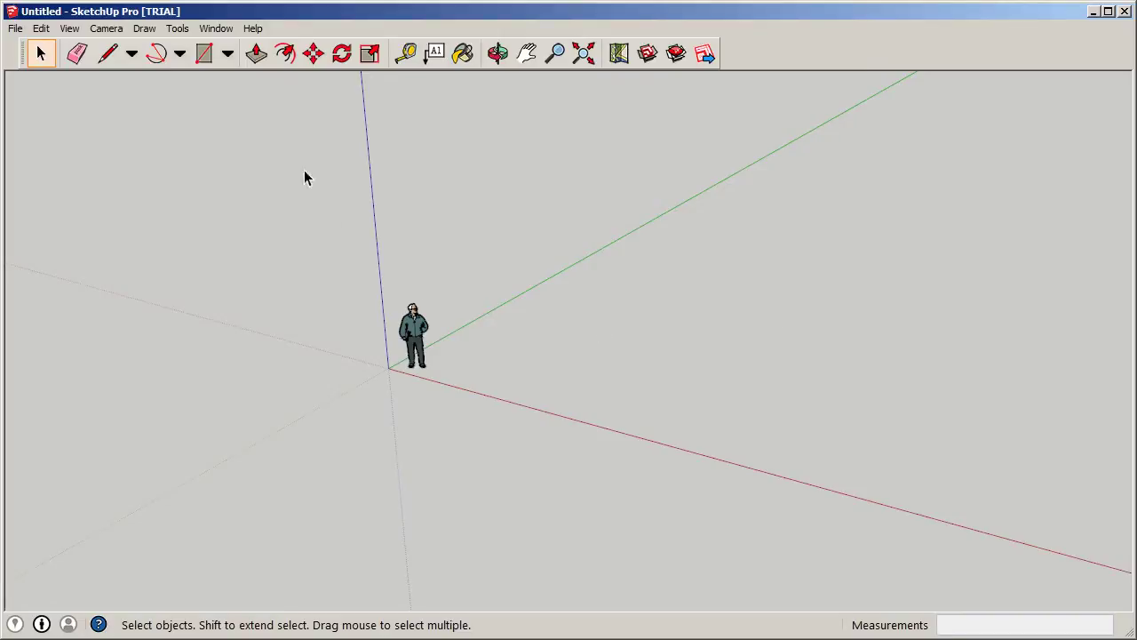
left_click(110, 60)
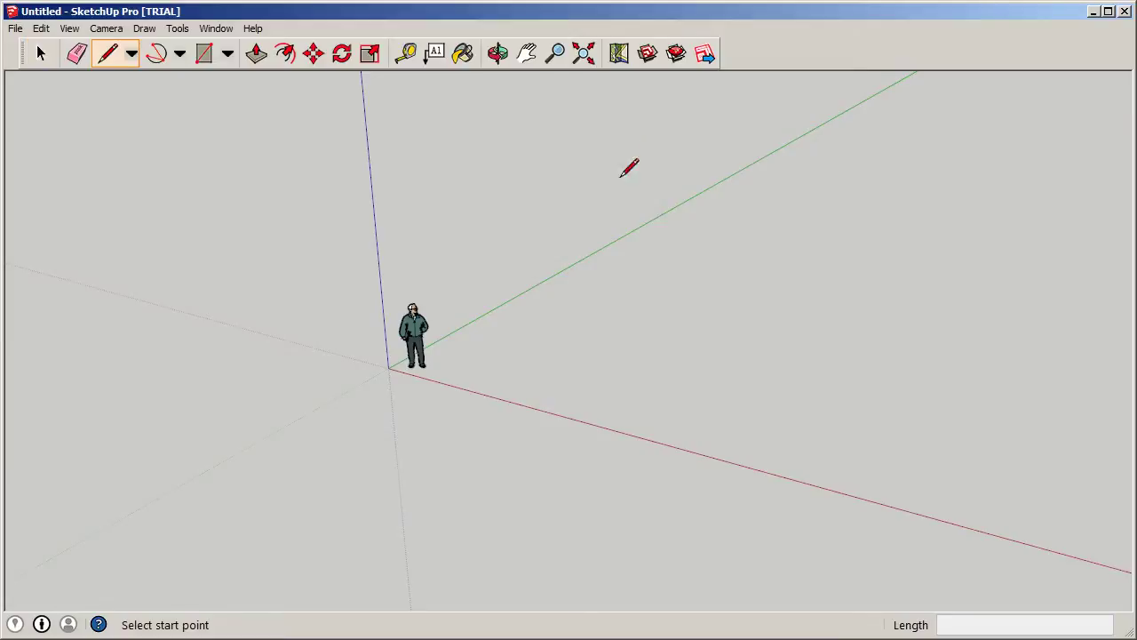
left_click(561, 323)
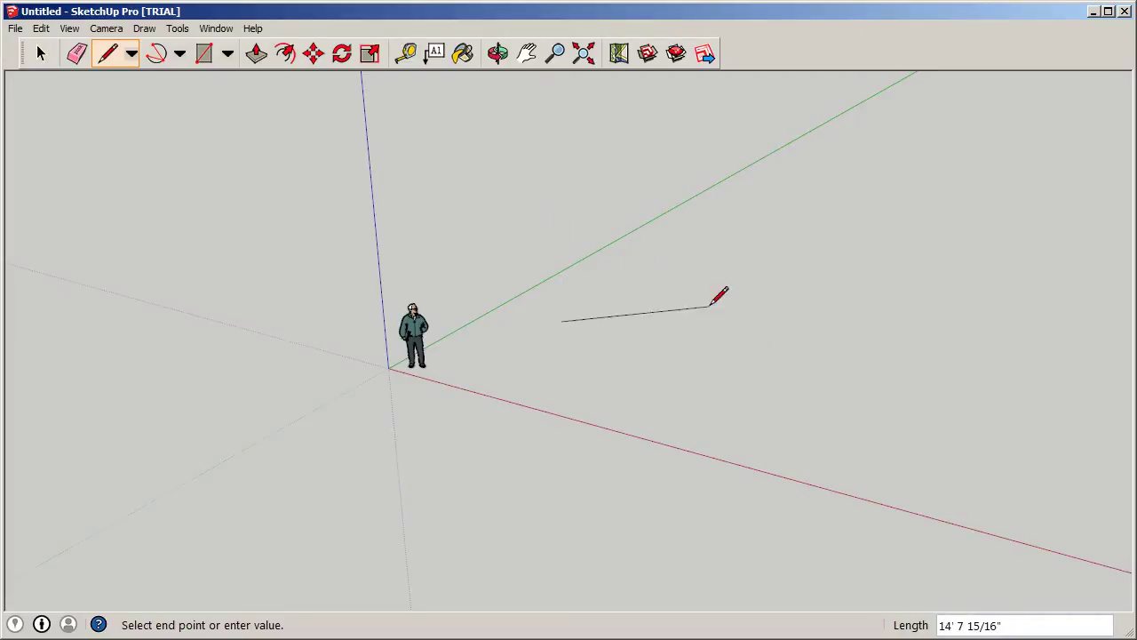
scroll(317, 367, "down", 3)
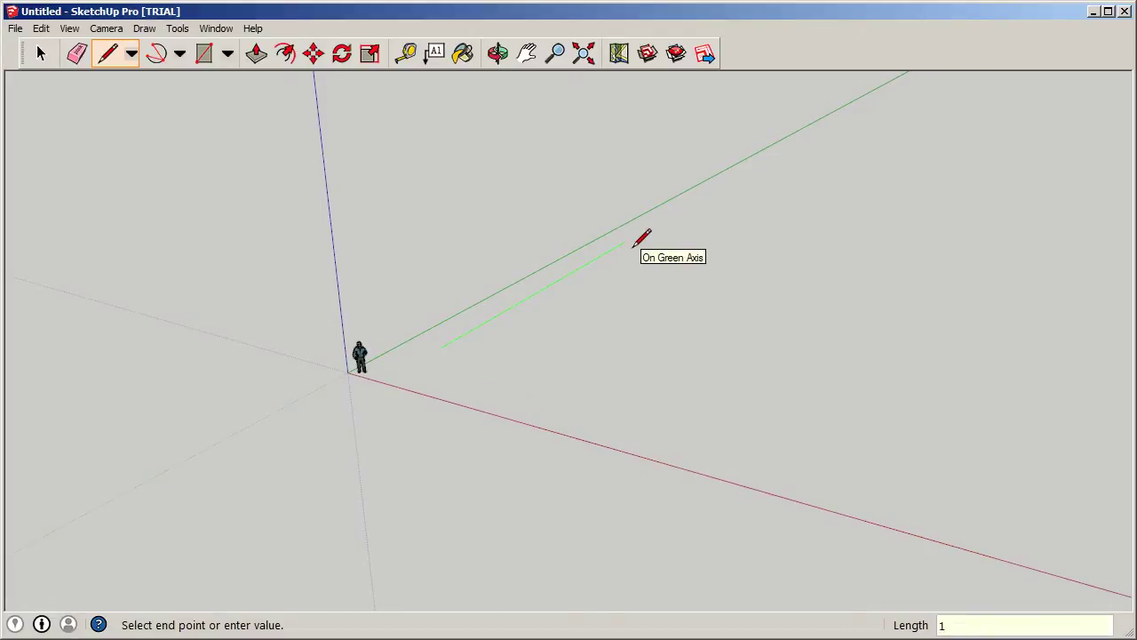
key("Return")
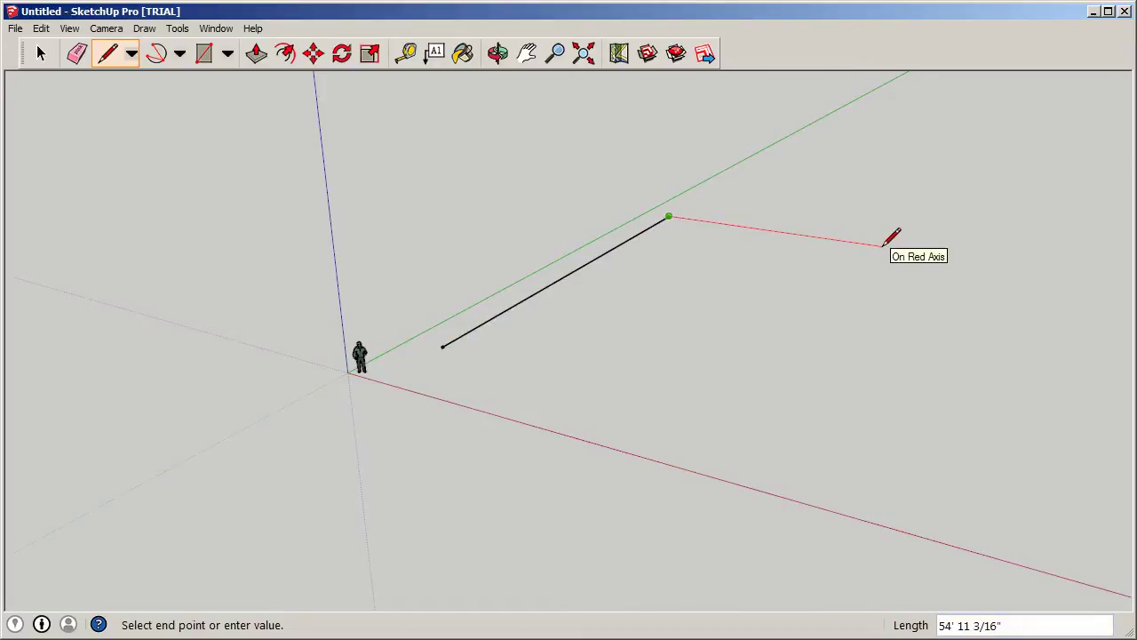
type("100'")
key("Return")
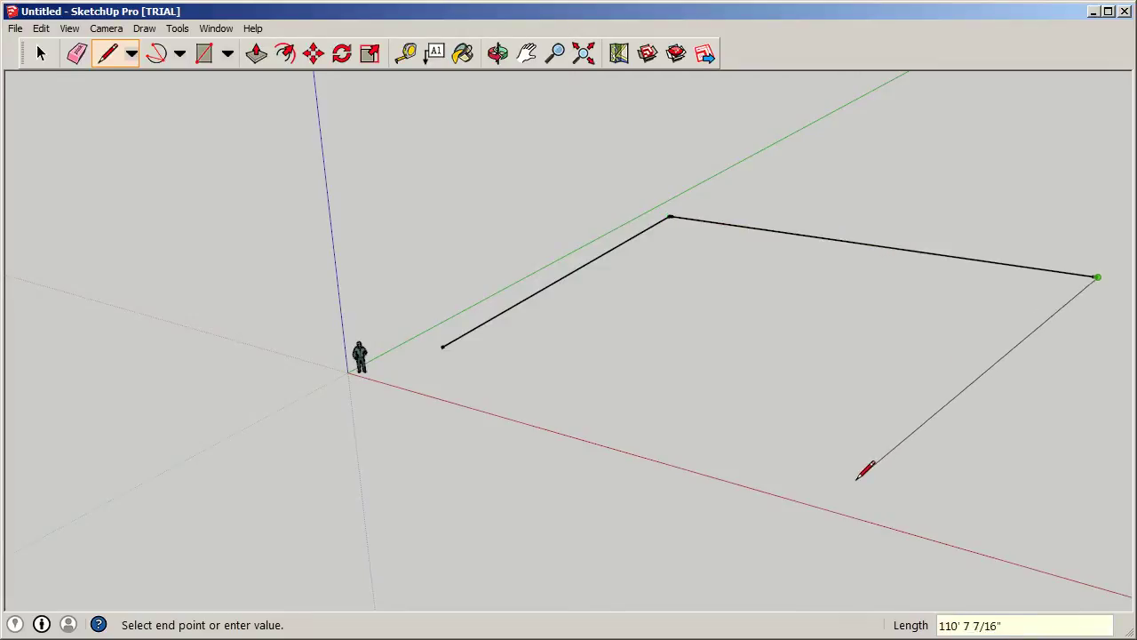
Draw the 100' third side parallel to the green axis and close the square at its starting point.
scroll(584, 389, "down", 2)
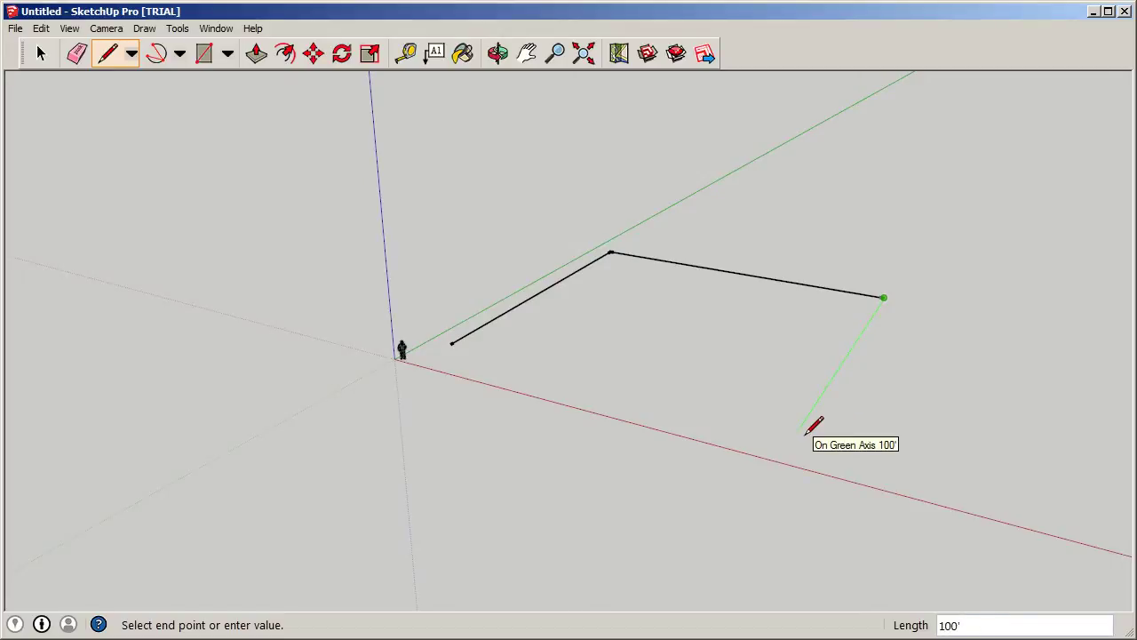
type("100")
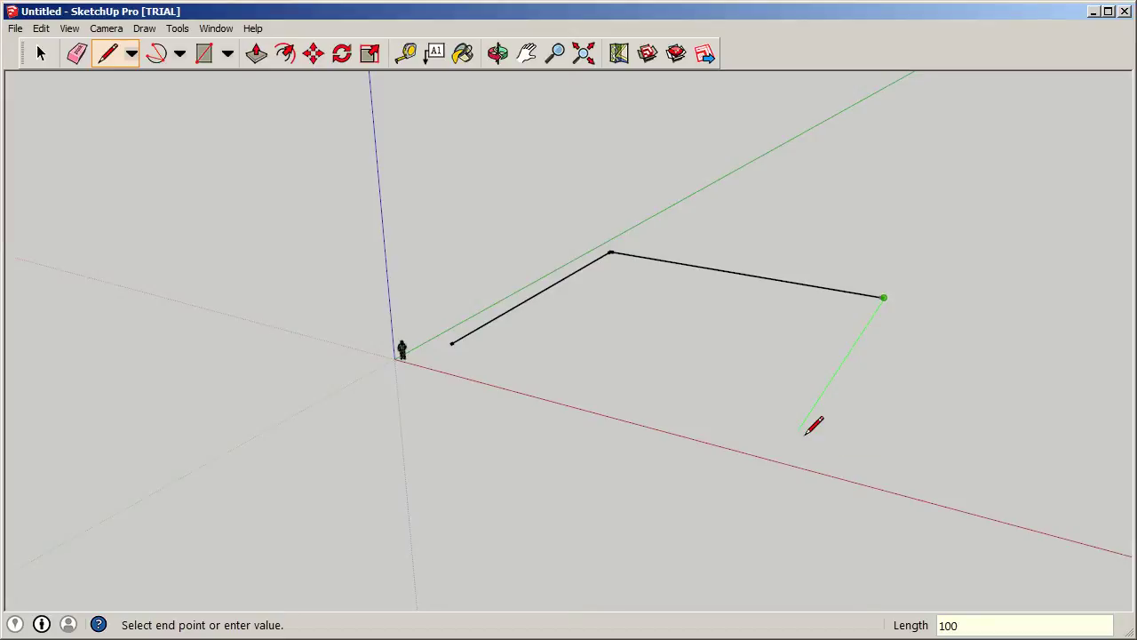
key("Return")
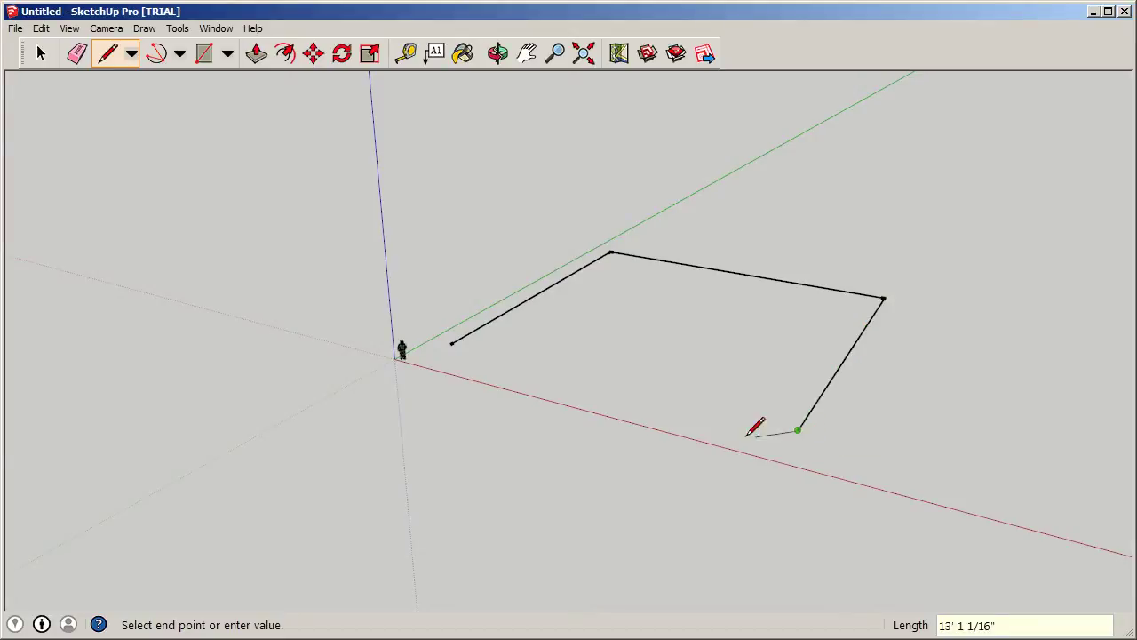
left_click(451, 344)
left_click(40, 53)
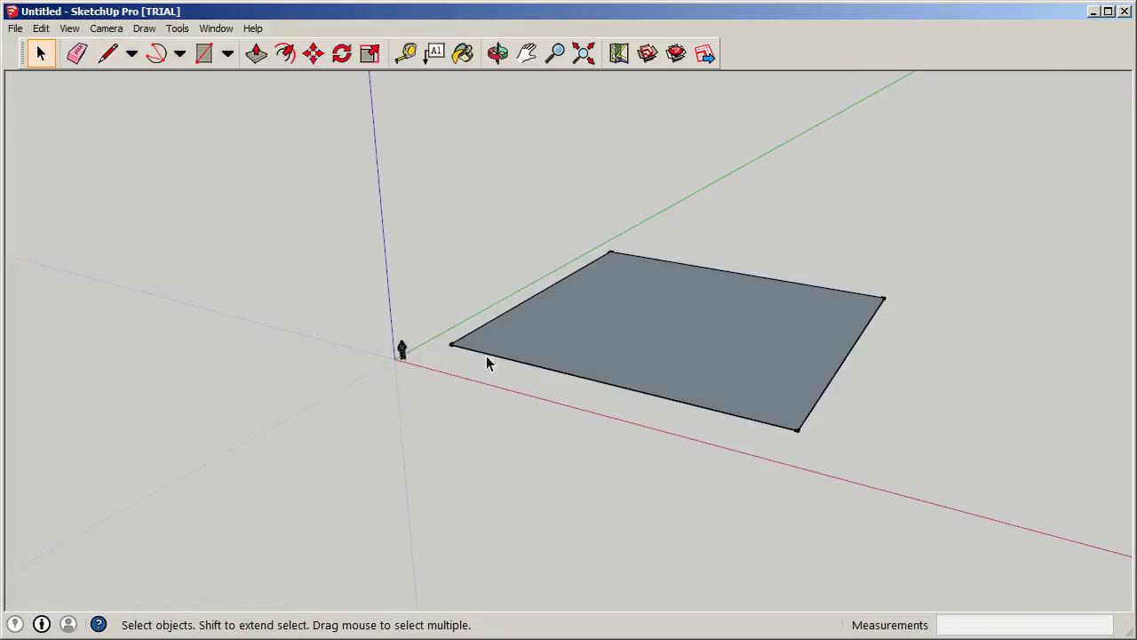
Check the area of the square face in its entity information.
left_click_drag(450, 177, 951, 480)
right_click(697, 316)
left_click(712, 322)
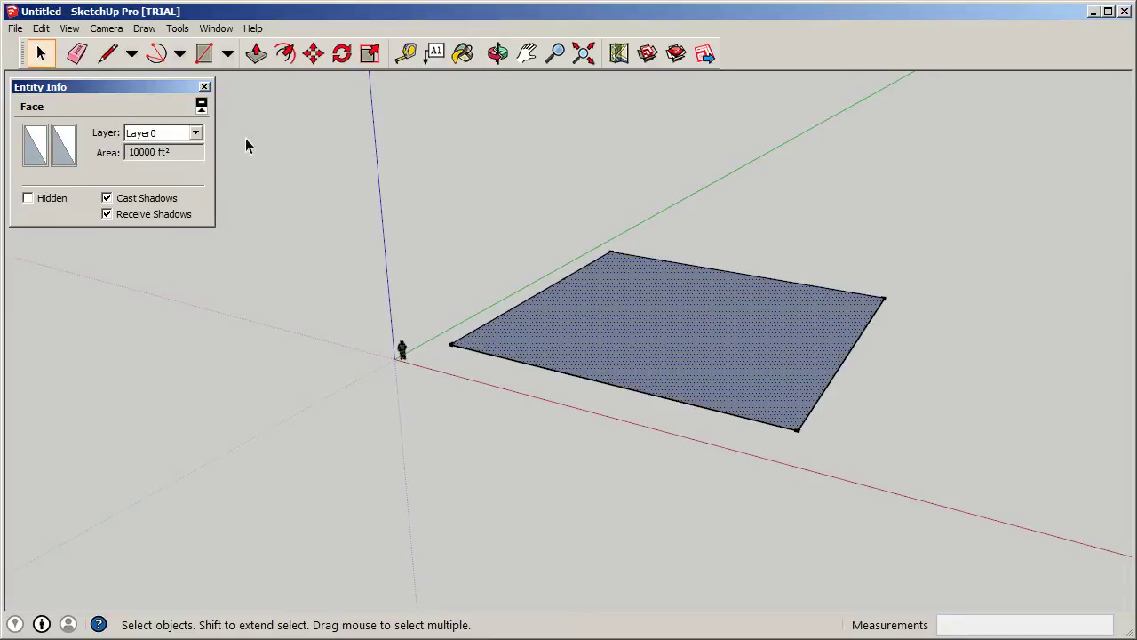
left_click(205, 87)
left_click(600, 248)
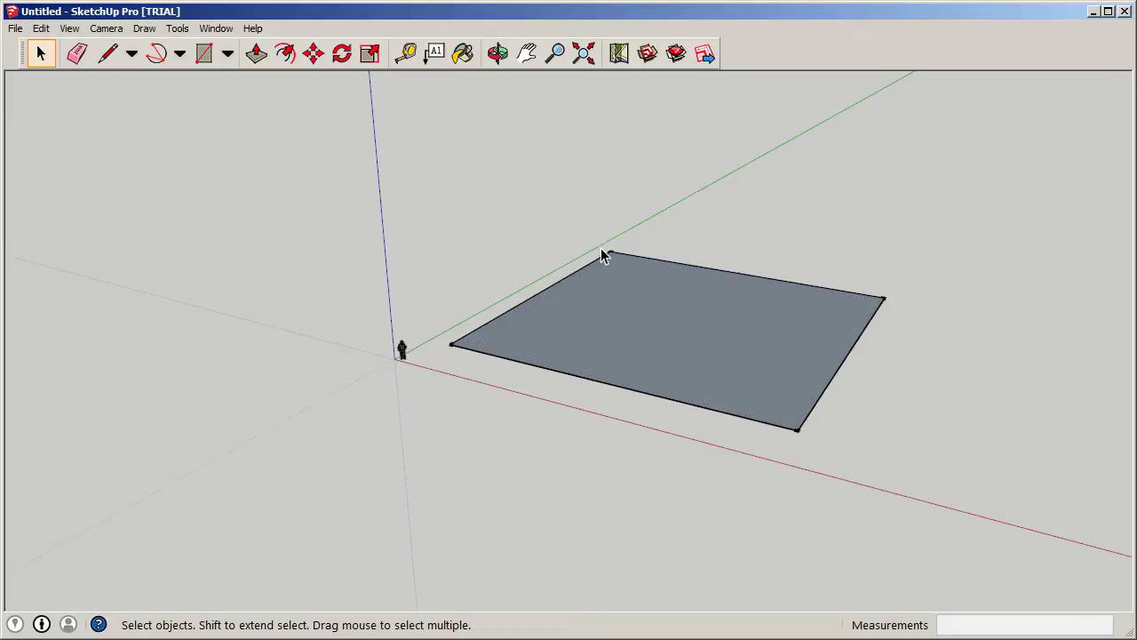
Push/Pull the square face up 100' to form a cube.
middle_click_drag(600, 248, 465, 375)
scroll(626, 432, "down", 2)
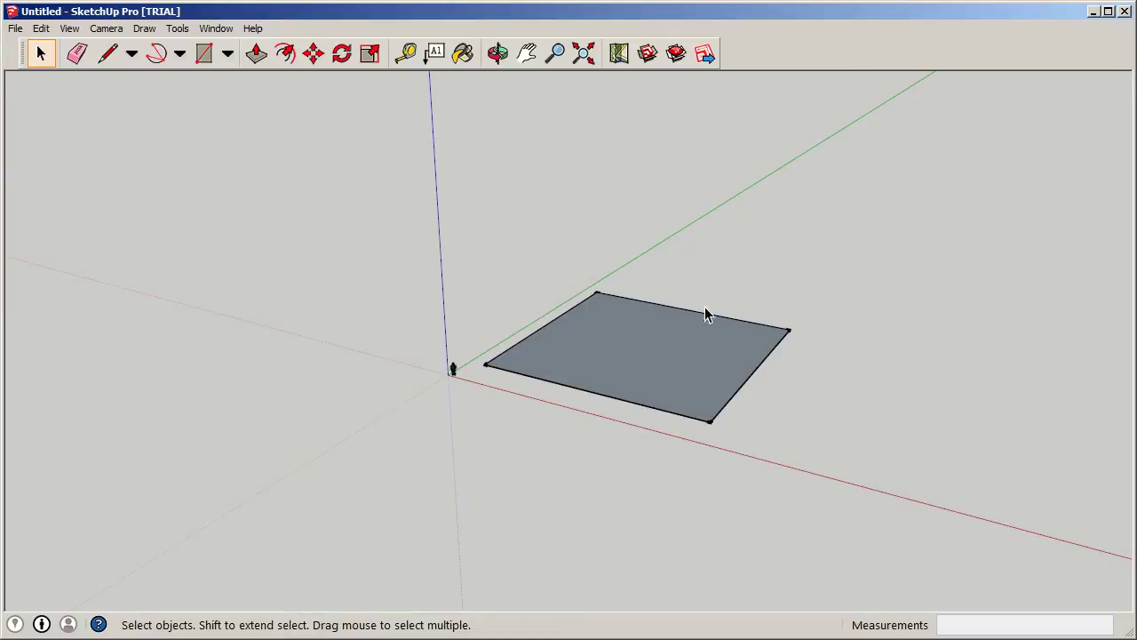
left_click(256, 54)
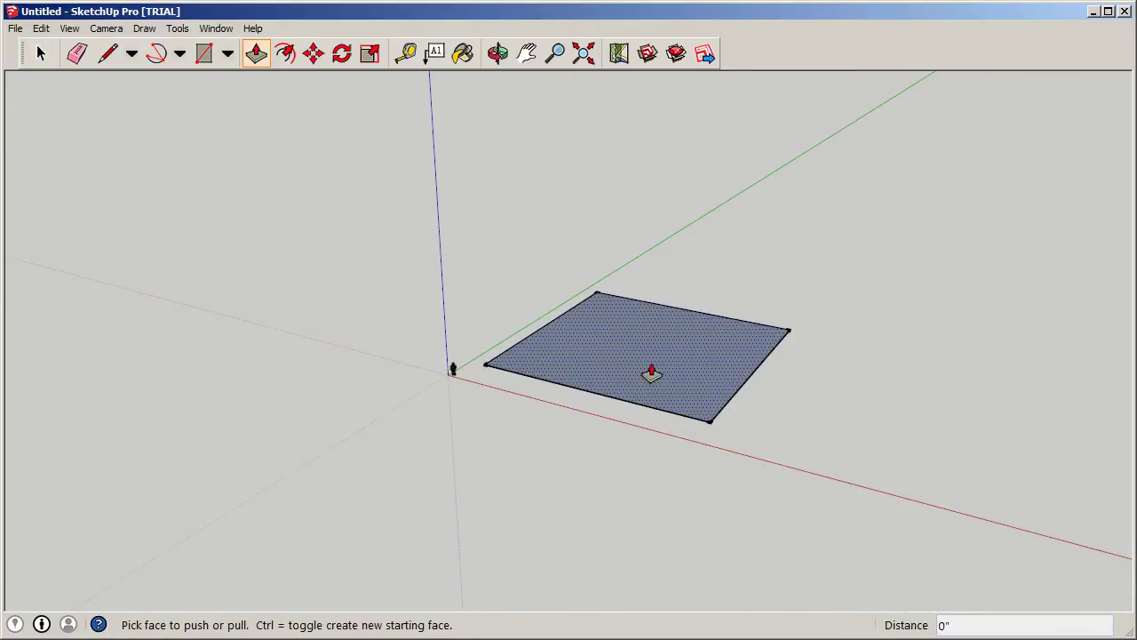
scroll(659, 362, "up", 3)
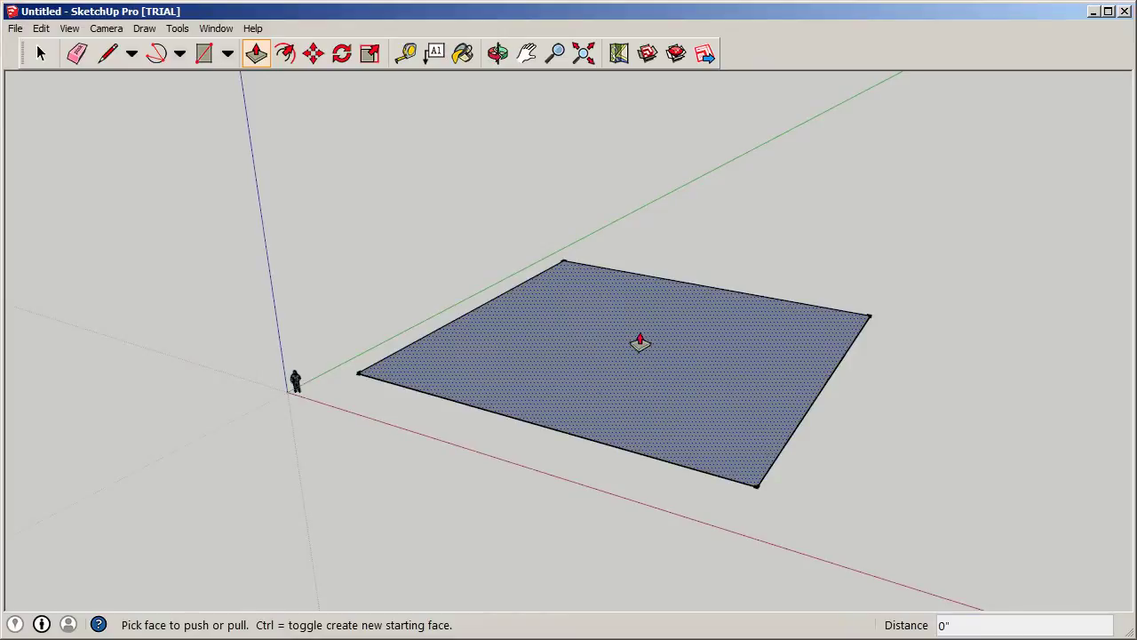
left_click_drag(622, 372, 729, 217)
scroll(595, 252, "down", 2)
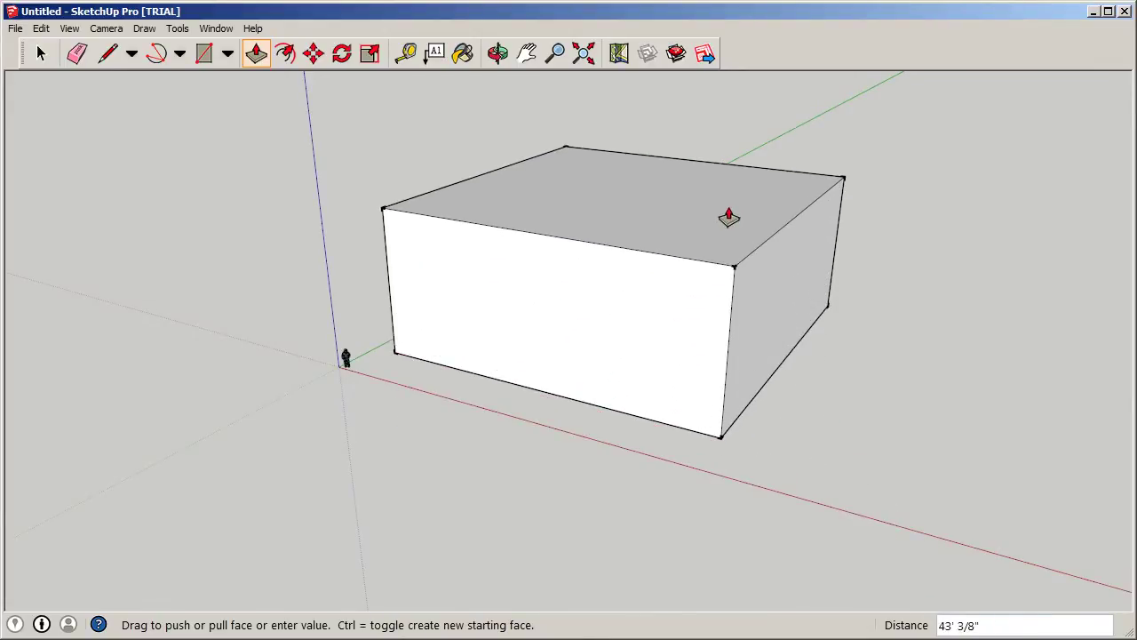
type("100'")
key("Return")
scroll(515, 470, "down", 3)
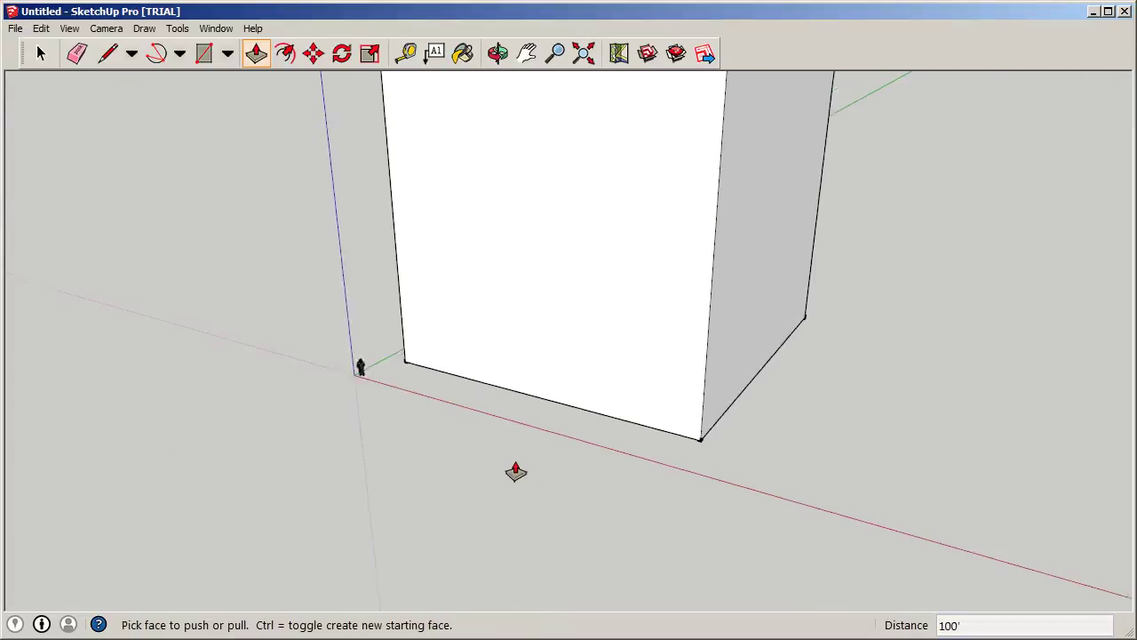
left_click(42, 55)
scroll(833, 350, "down", 2)
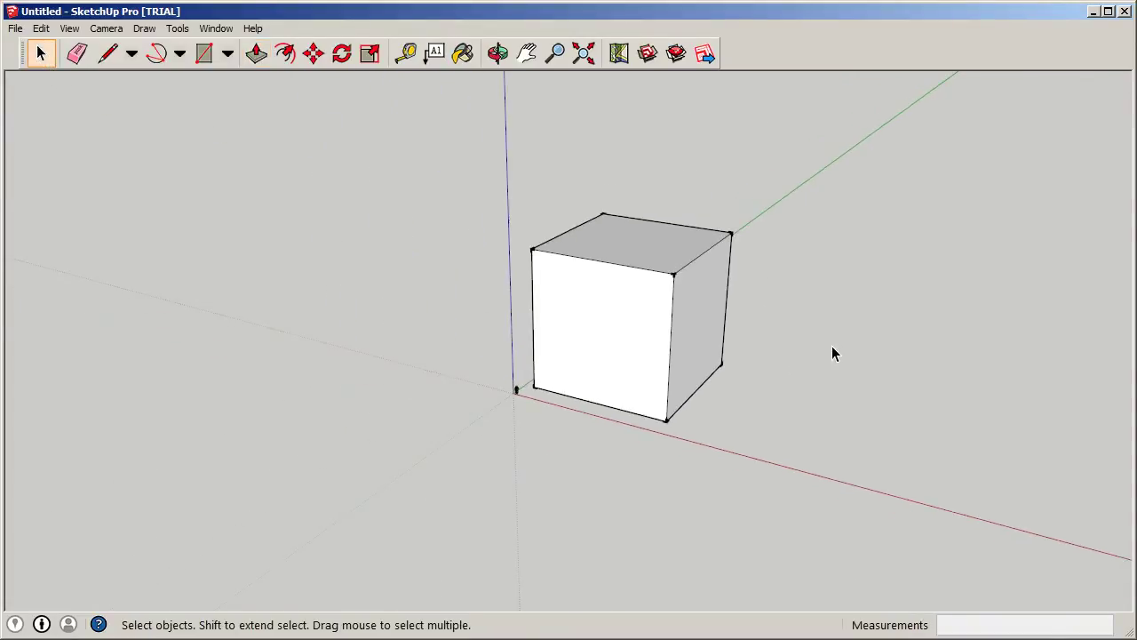
Select the whole cube and look at the entity information for the selection.
middle_click_drag(705, 356, 723, 417)
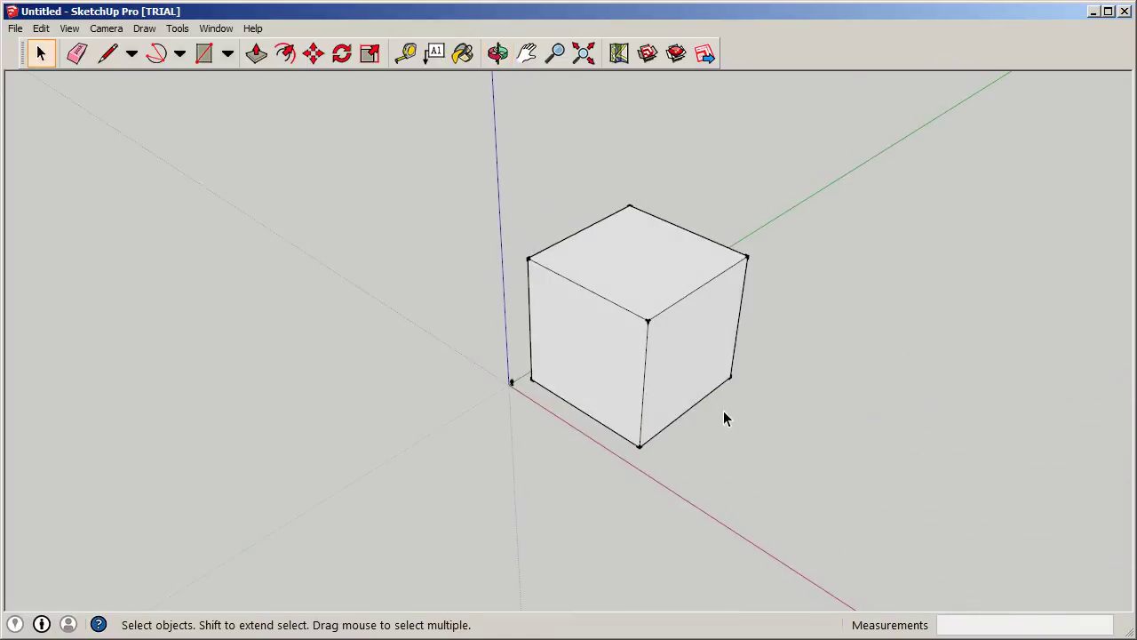
scroll(524, 432, "up", 2)
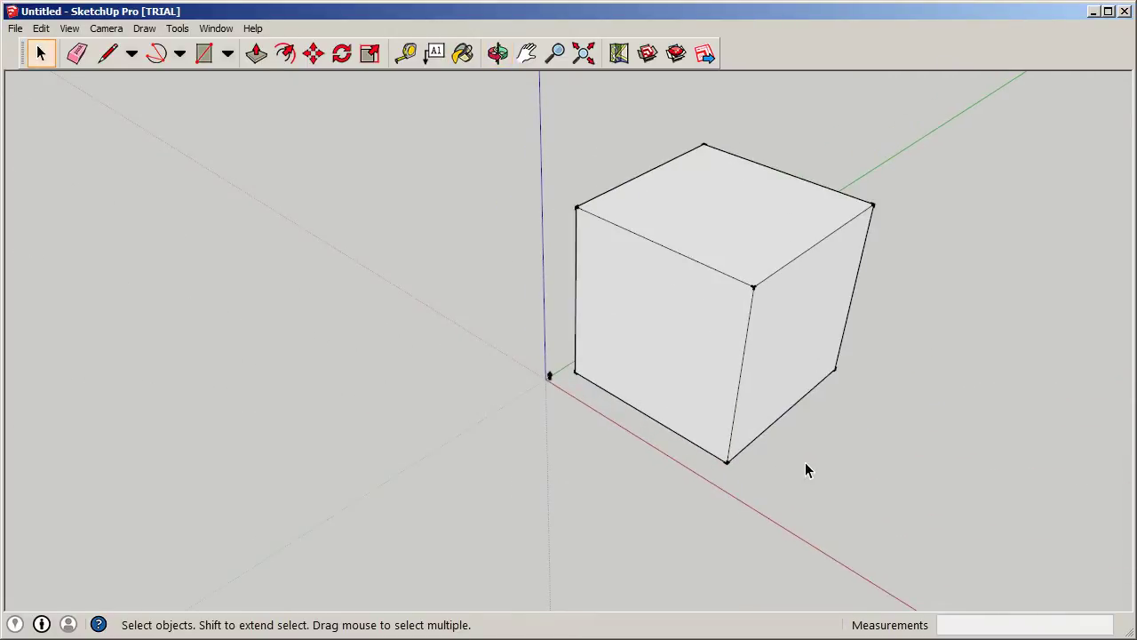
scroll(497, 294, "down", 2)
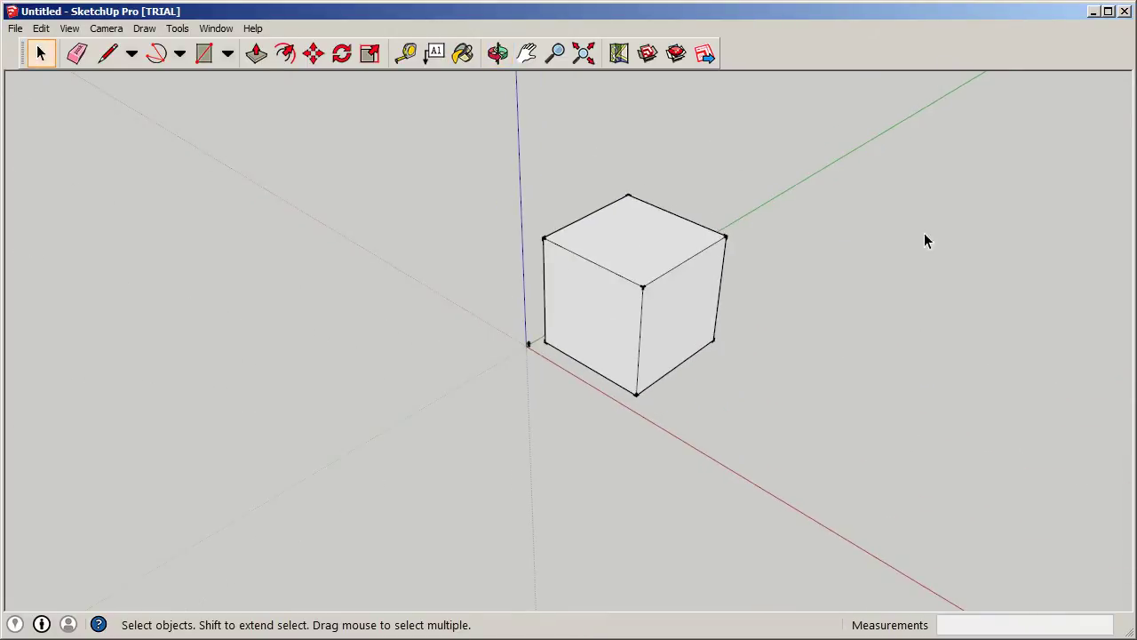
left_click_drag(526, 122, 867, 449)
right_click(613, 230)
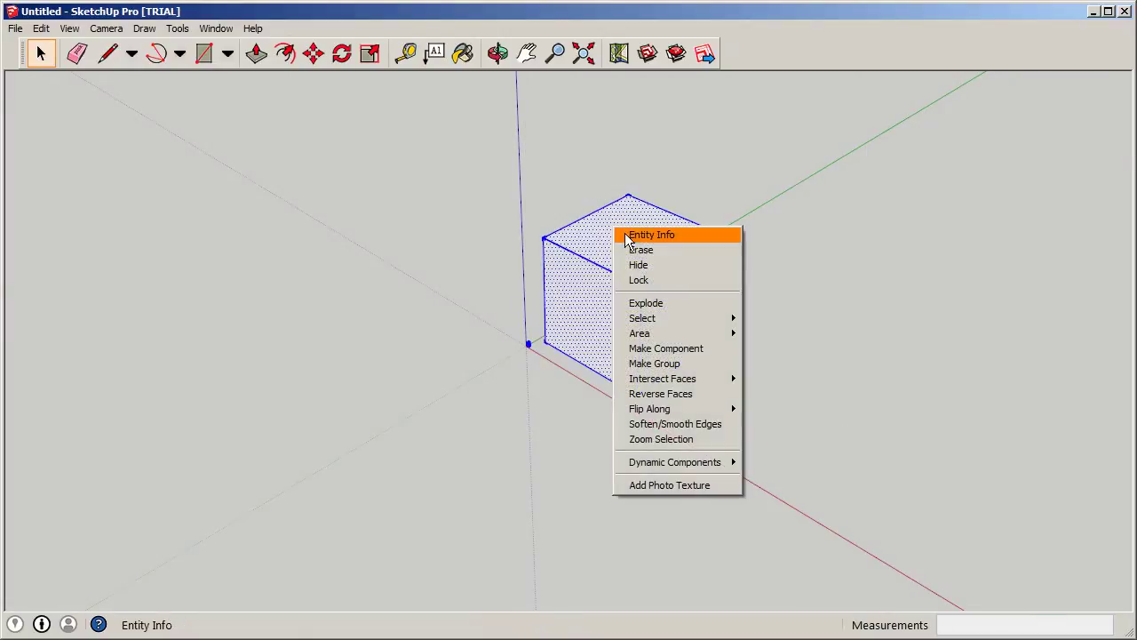
left_click(632, 238)
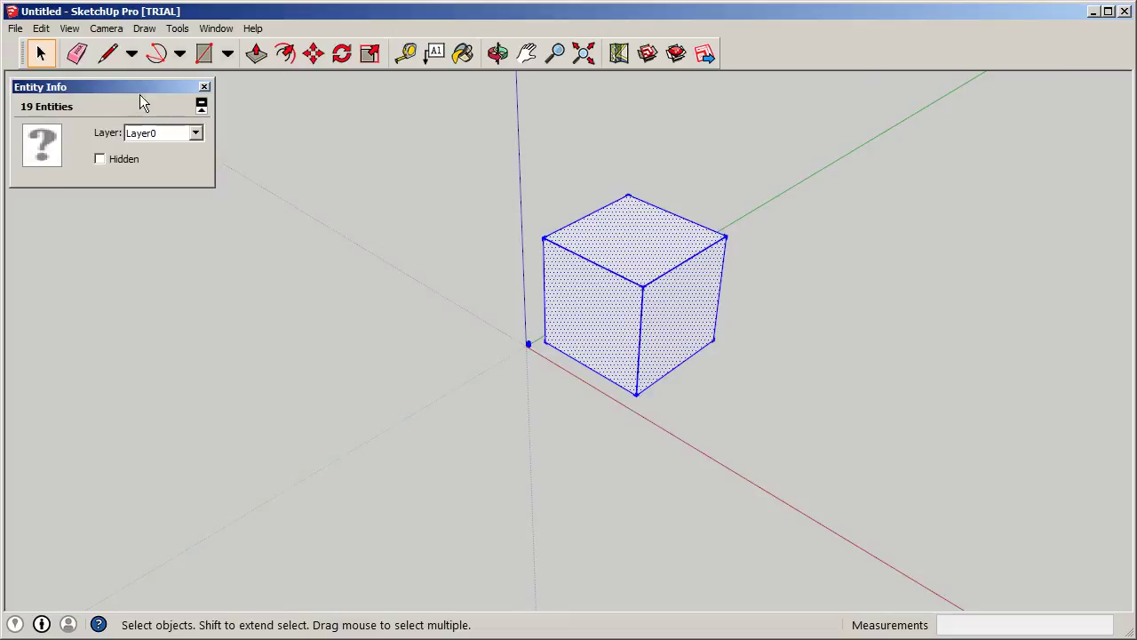
left_click(714, 138)
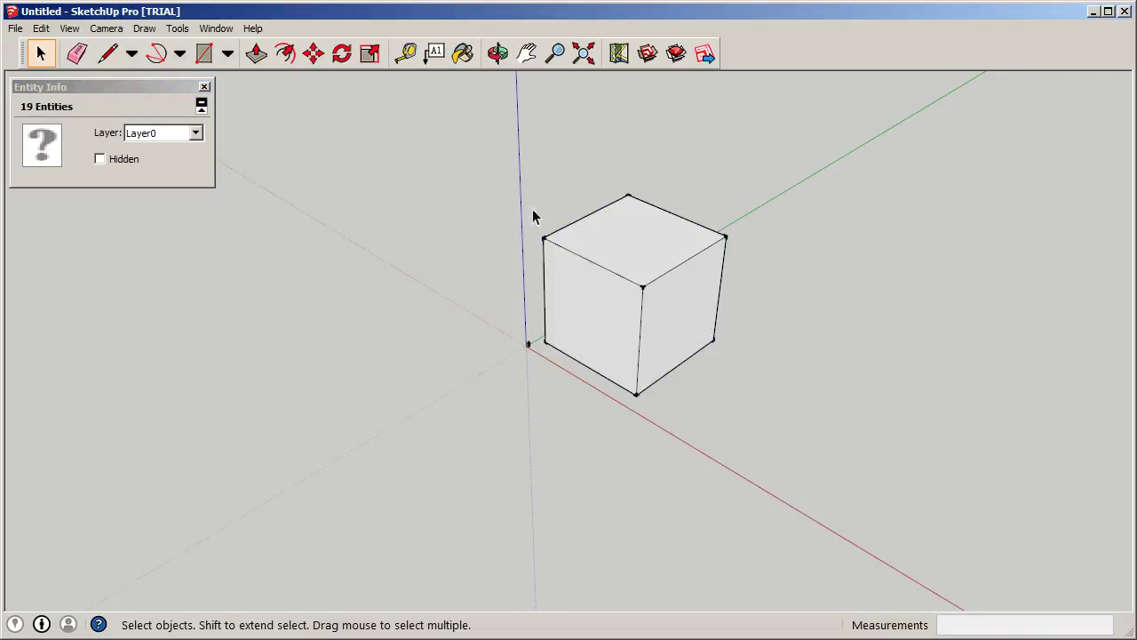
left_click(205, 88)
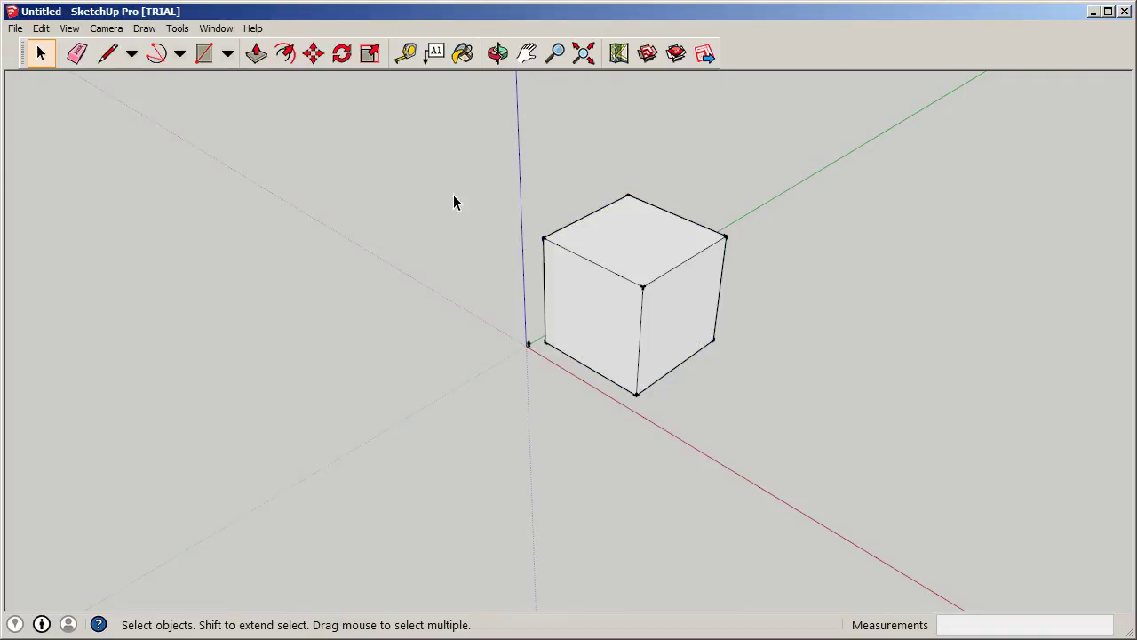
Select all of the cube's faces and edges together with the scale figure and make them a group.
left_click_drag(453, 106, 906, 456)
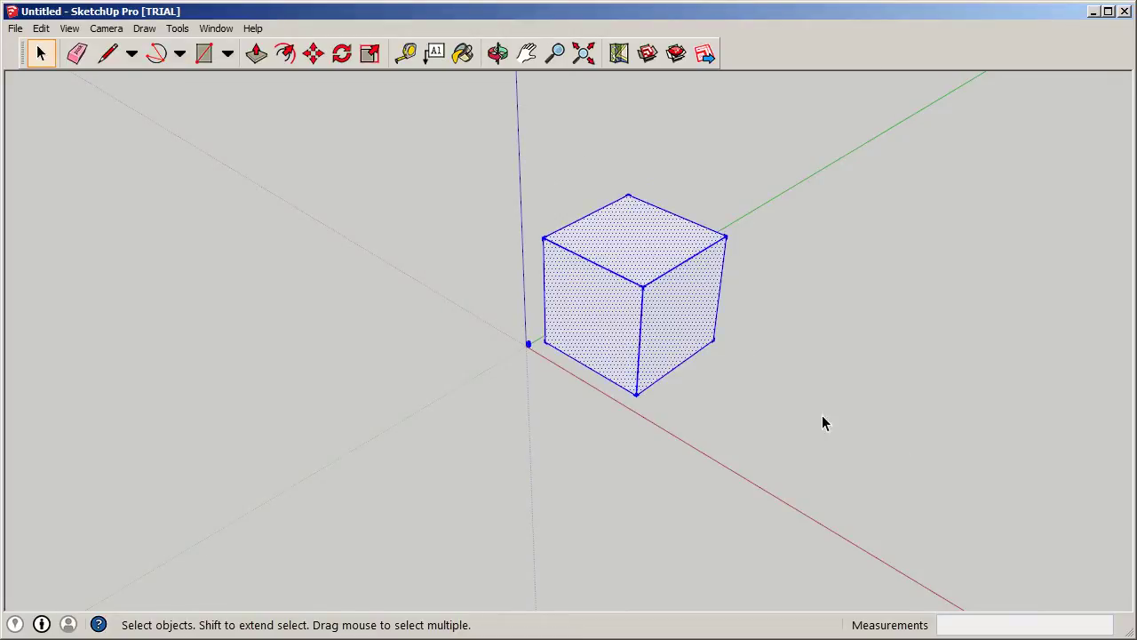
right_click(578, 288)
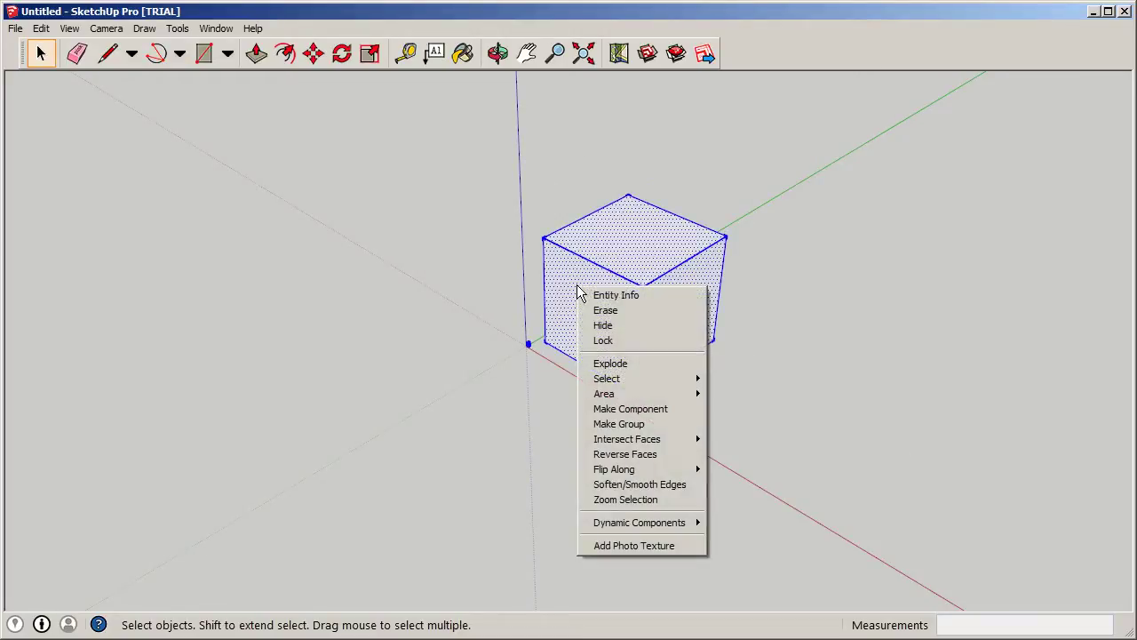
left_click(637, 424)
left_click(810, 356)
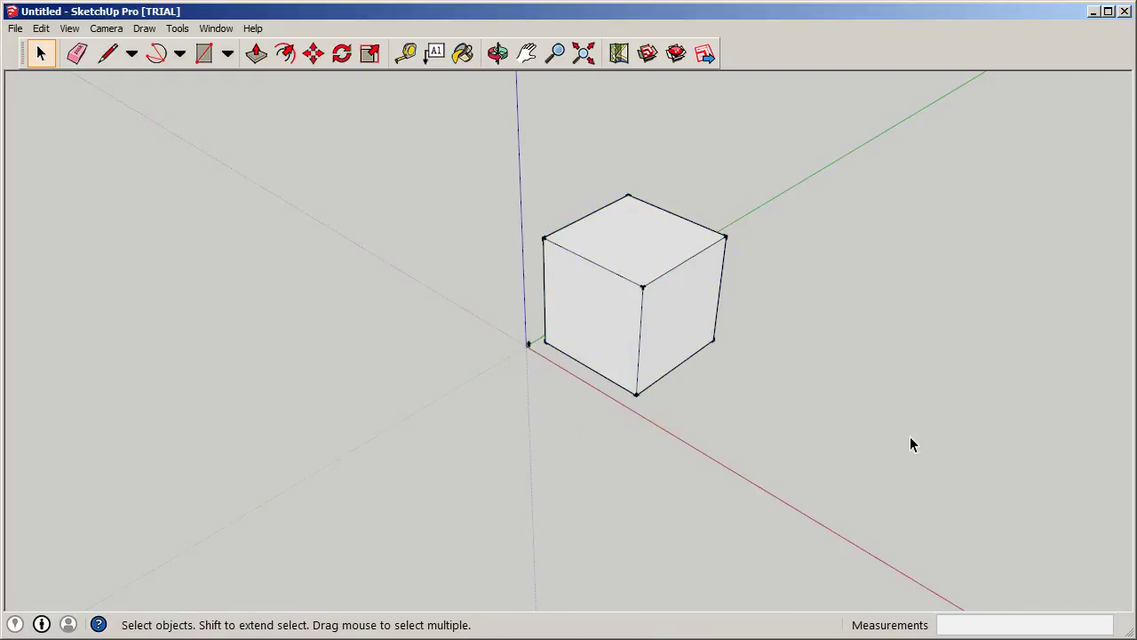
Select the new group and examine what its bounding outline encloses around the cube and the scale figure.
left_click(625, 249)
left_click(742, 130)
left_click(680, 232)
left_click(693, 214)
left_click(670, 253)
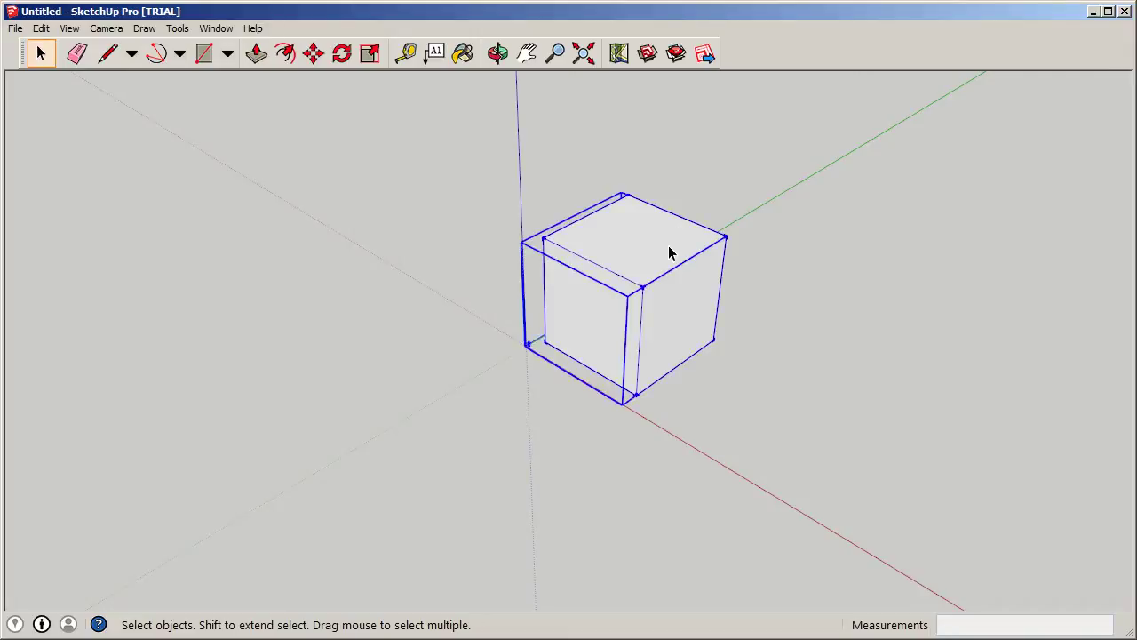
scroll(550, 356, "up", 5)
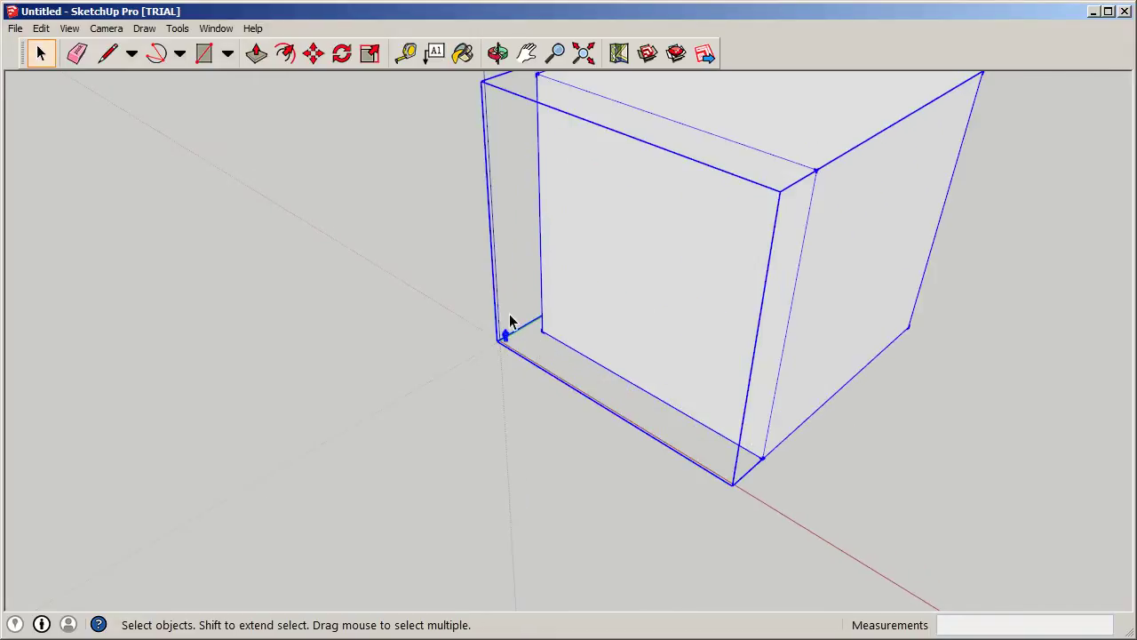
Open the group for editing and erase the scale figure from it, leaving only the cube.
double_click(638, 254)
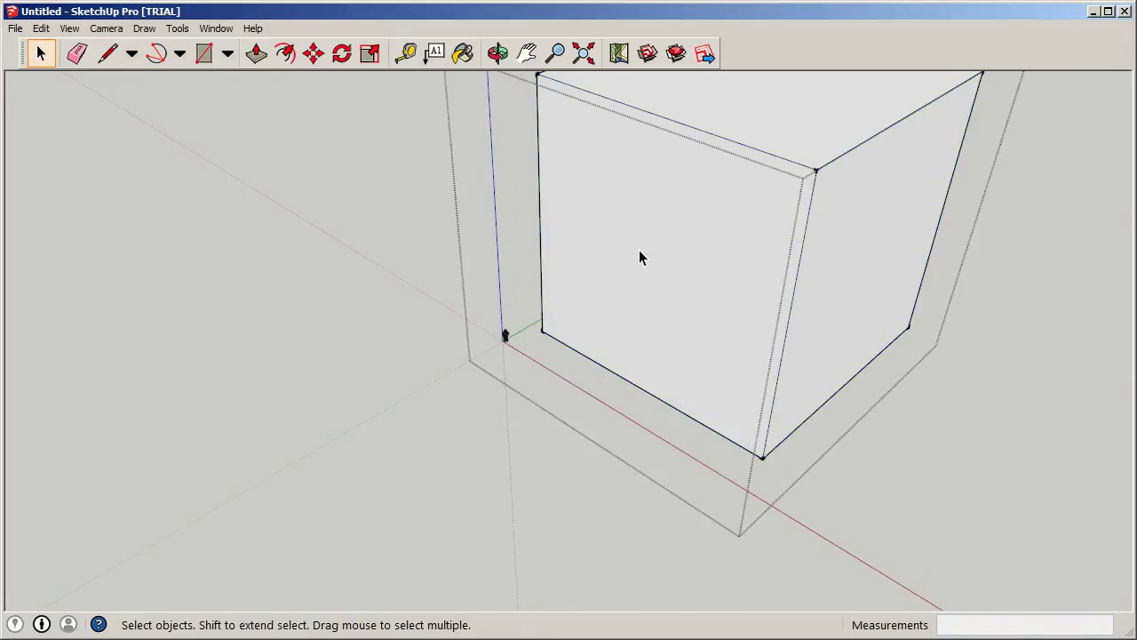
scroll(521, 348, "up", 5)
scroll(502, 346, "up", 4)
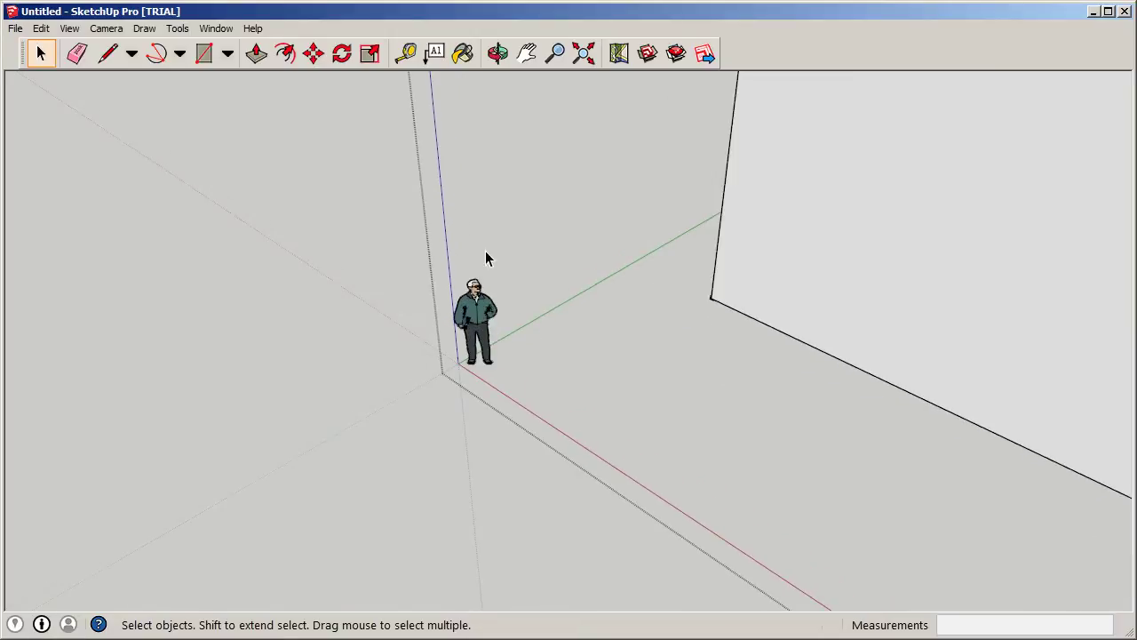
key("Escape")
scroll(476, 313, "up", 3)
right_click(478, 282)
left_click(498, 307)
Examine the gap between the grouped cube's nearest base corner and the axes origin.
middle_click_drag(485, 399, 300, 373)
middle_click_drag(439, 397, 470, 391)
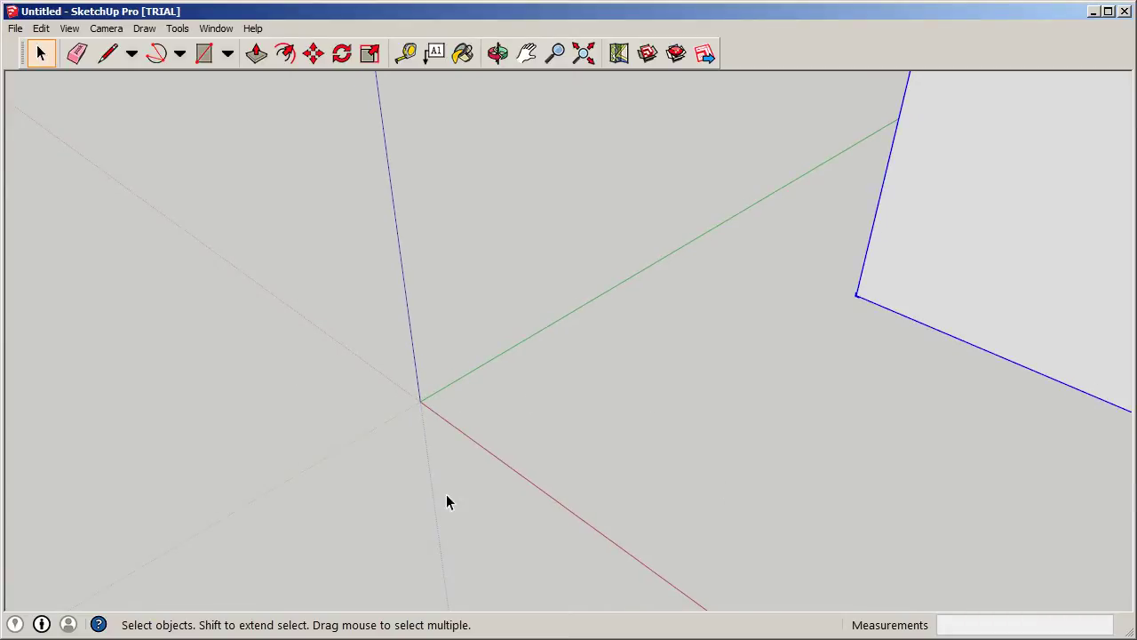
middle_click_drag(896, 307, 524, 404)
scroll(885, 325, "up", 3)
scroll(633, 311, "down", 3)
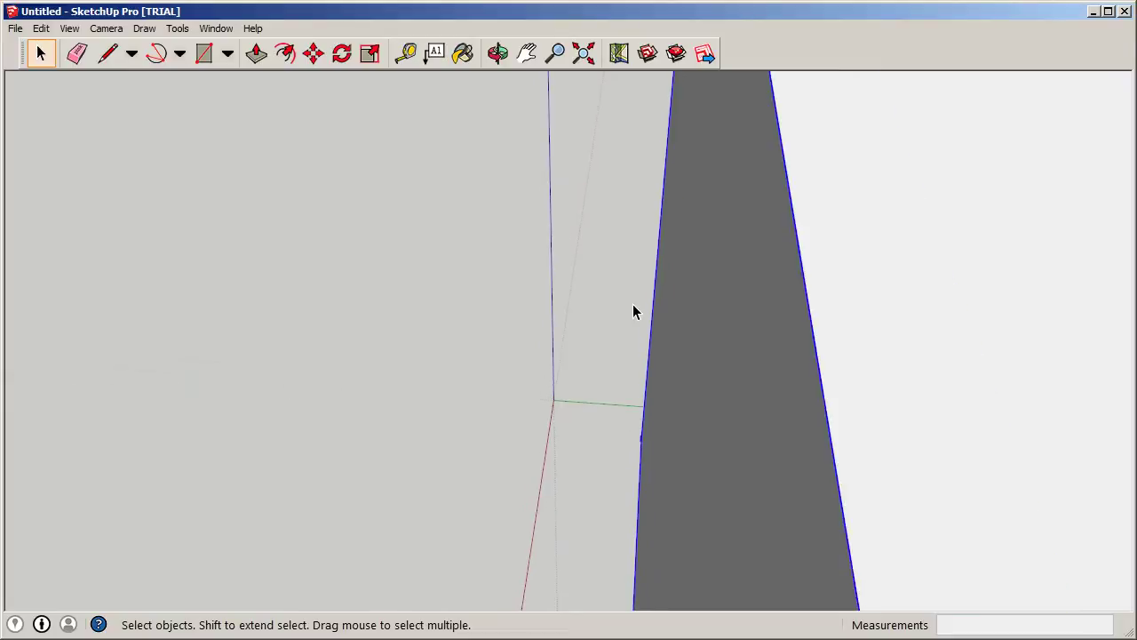
Check the cube group's volume in its Entity Info, then close the information and deselect the group.
scroll(632, 311, "down", 5)
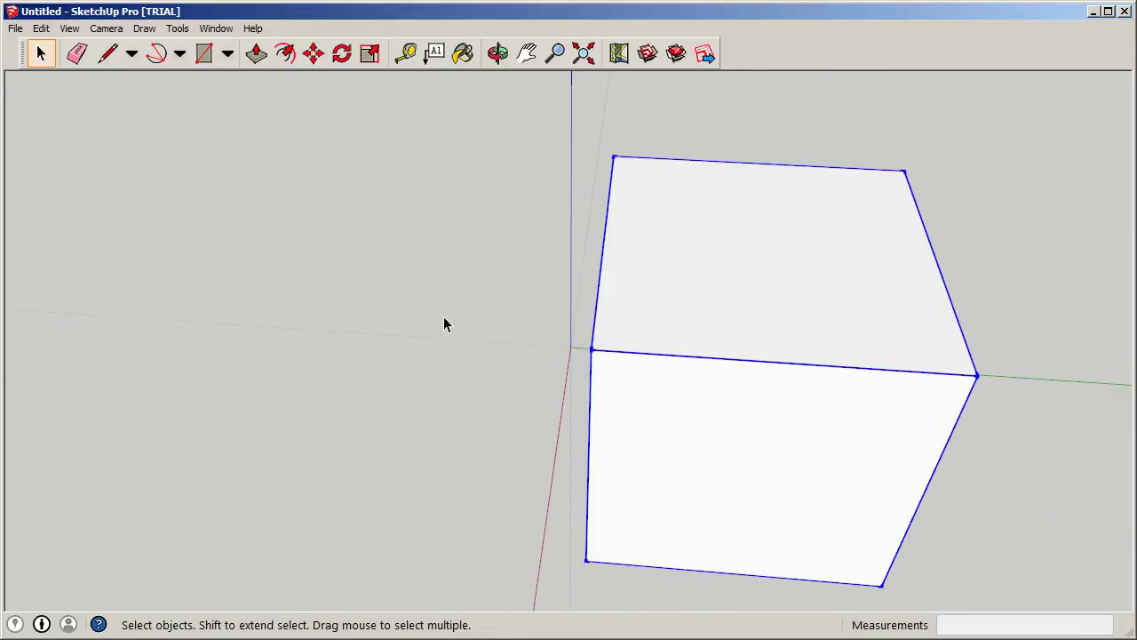
middle_click_drag(446, 325, 727, 234)
right_click(673, 175)
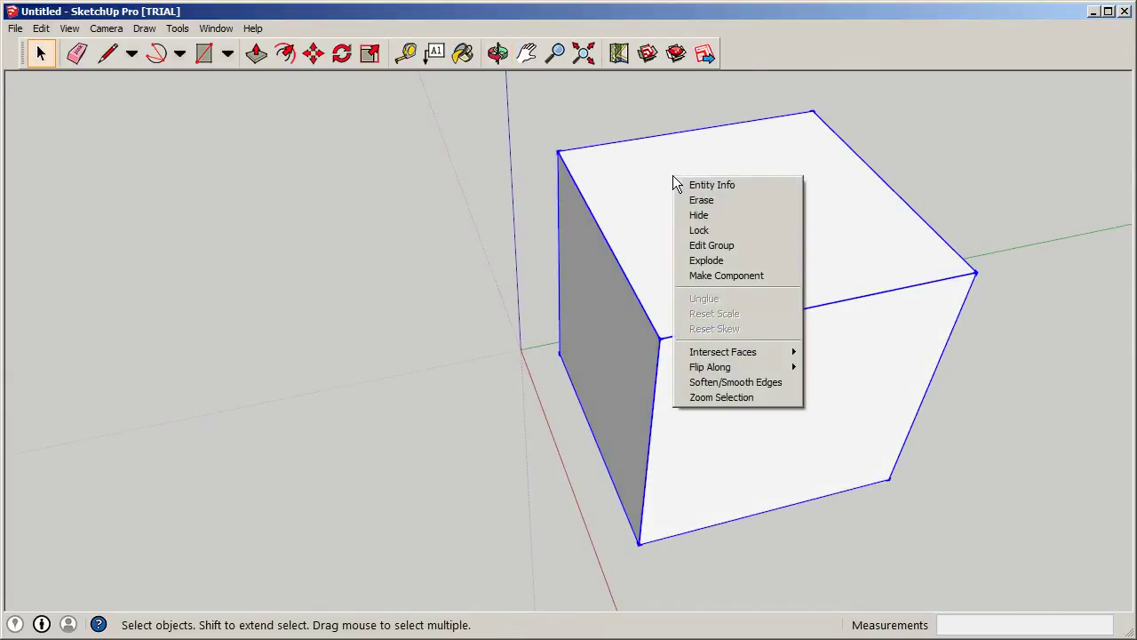
left_click(690, 186)
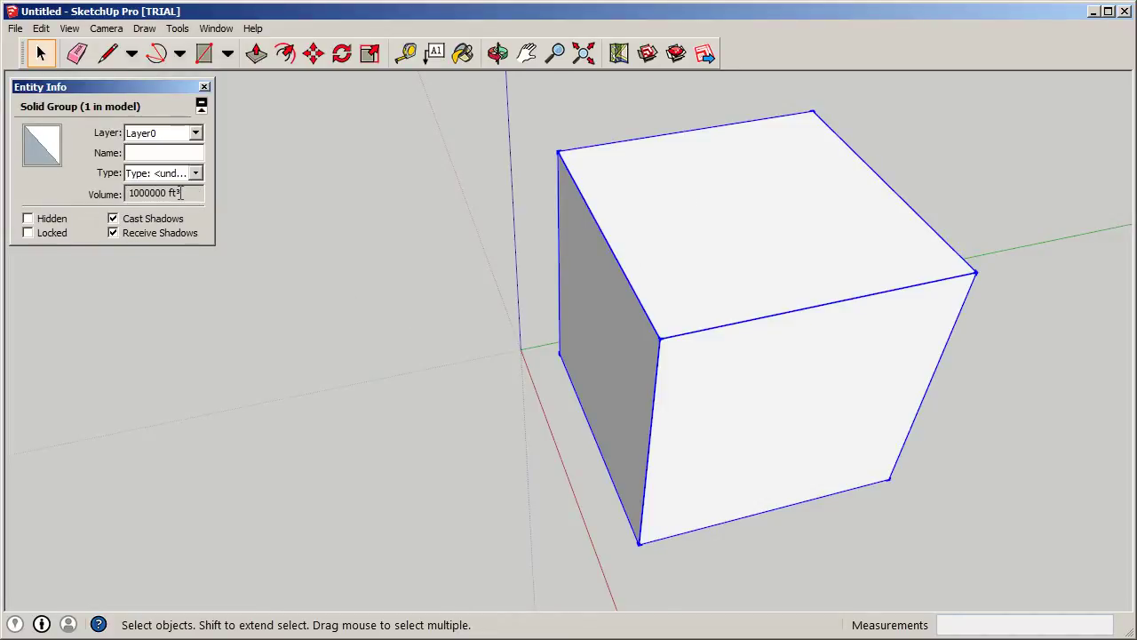
left_click(204, 87)
left_click(399, 280)
Select the cube group and examine its faces and its position relative to the axes from different angles.
scroll(404, 311, "down", 2)
middle_click_drag(404, 314, 659, 404)
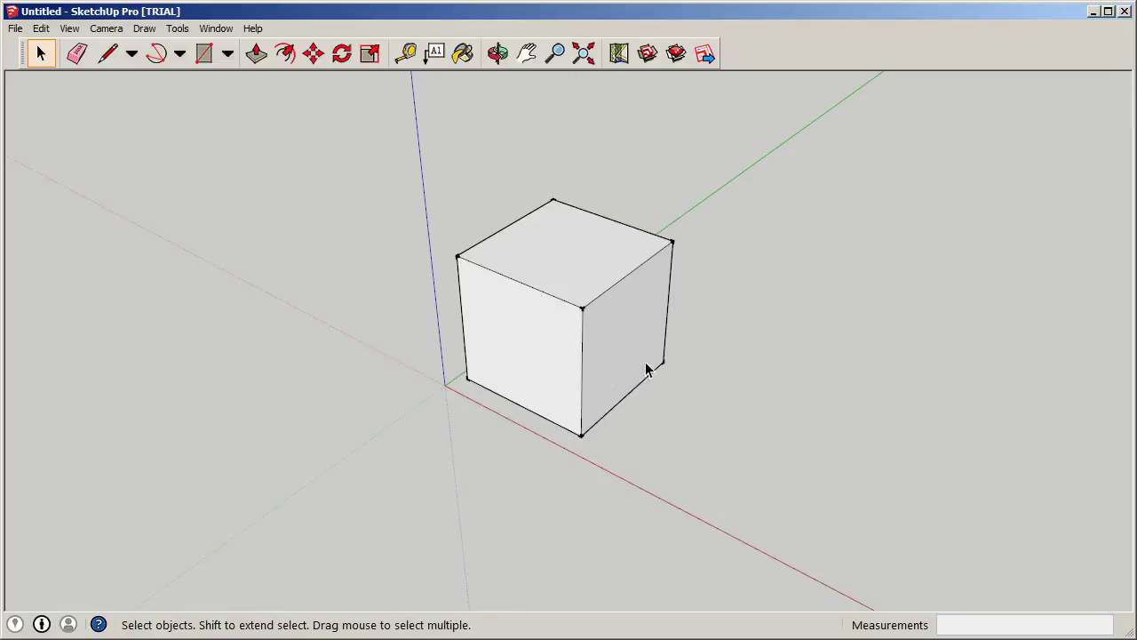
scroll(686, 265, "down", 1)
key("o")
left_click_drag(581, 328, 503, 279)
key("space")
scroll(567, 388, "up", 2)
triple_click(522, 296)
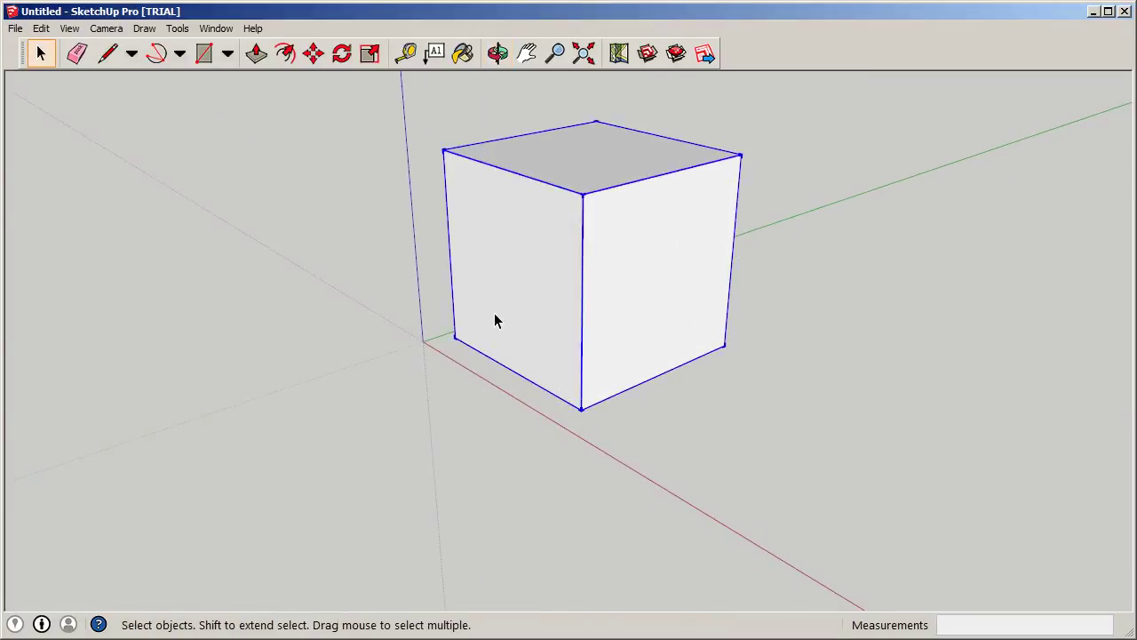
scroll(326, 454, "down", 1)
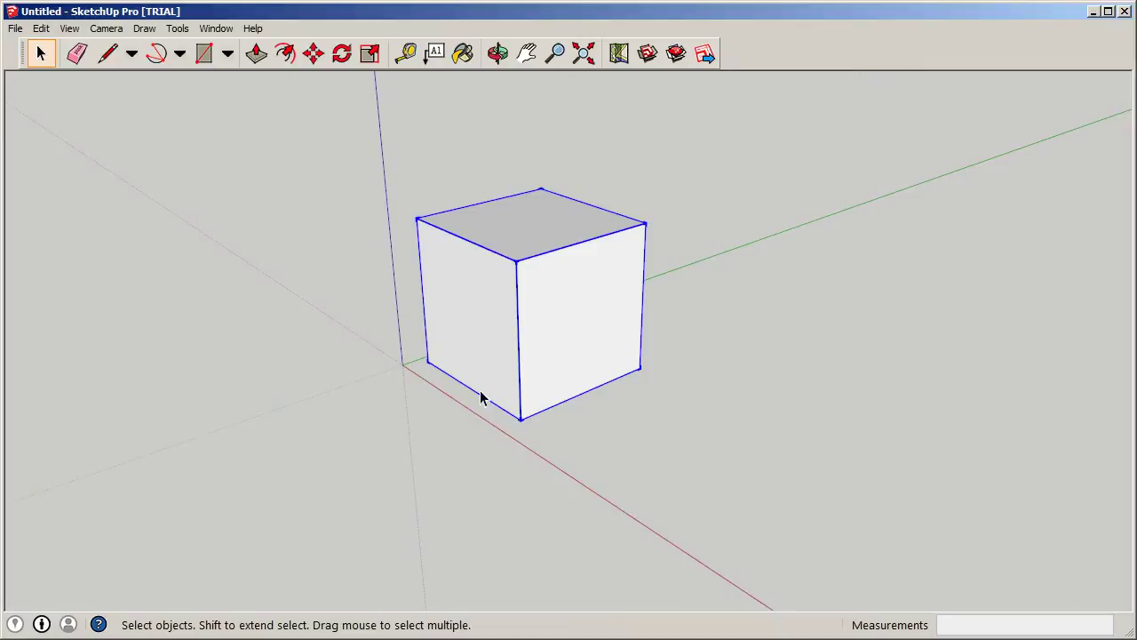
scroll(473, 369, "up", 1)
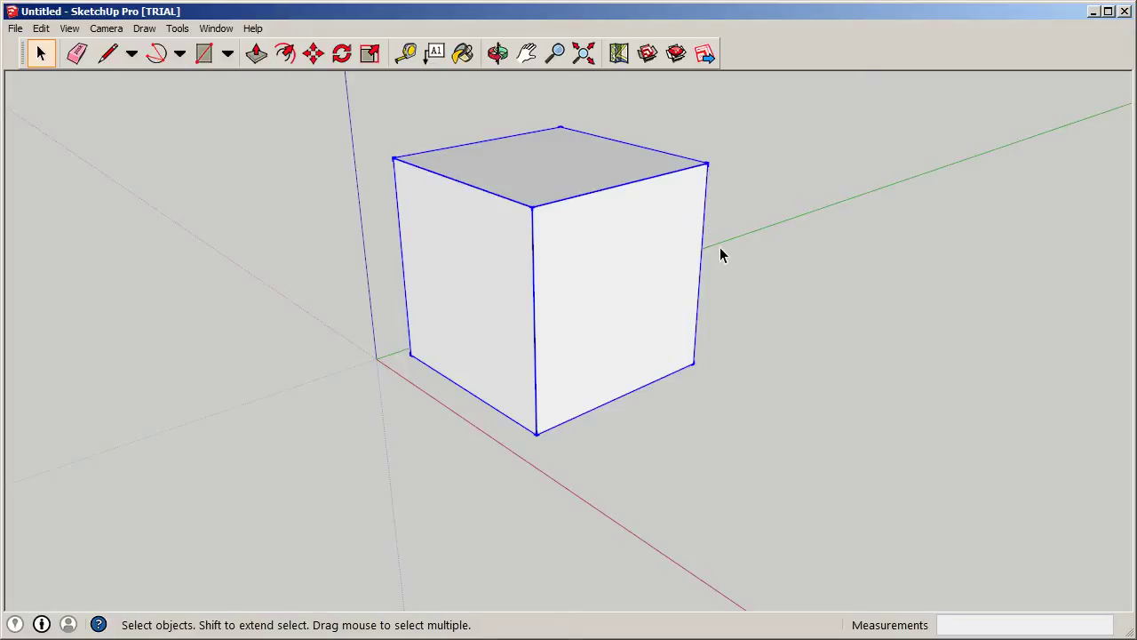
Open the cube group for editing, with its white front face and the axes origin in view.
left_click(229, 340)
middle_click_drag(229, 340, 693, 264)
triple_click(434, 238)
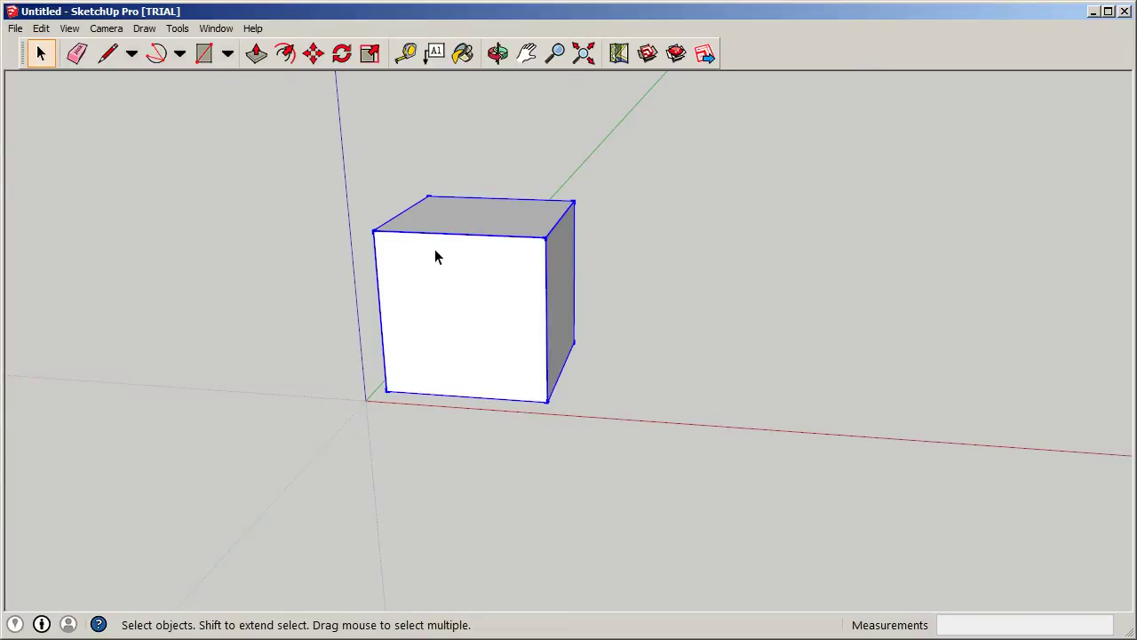
key("ctrl+g")
middle_click_drag(595, 336, 990, 246)
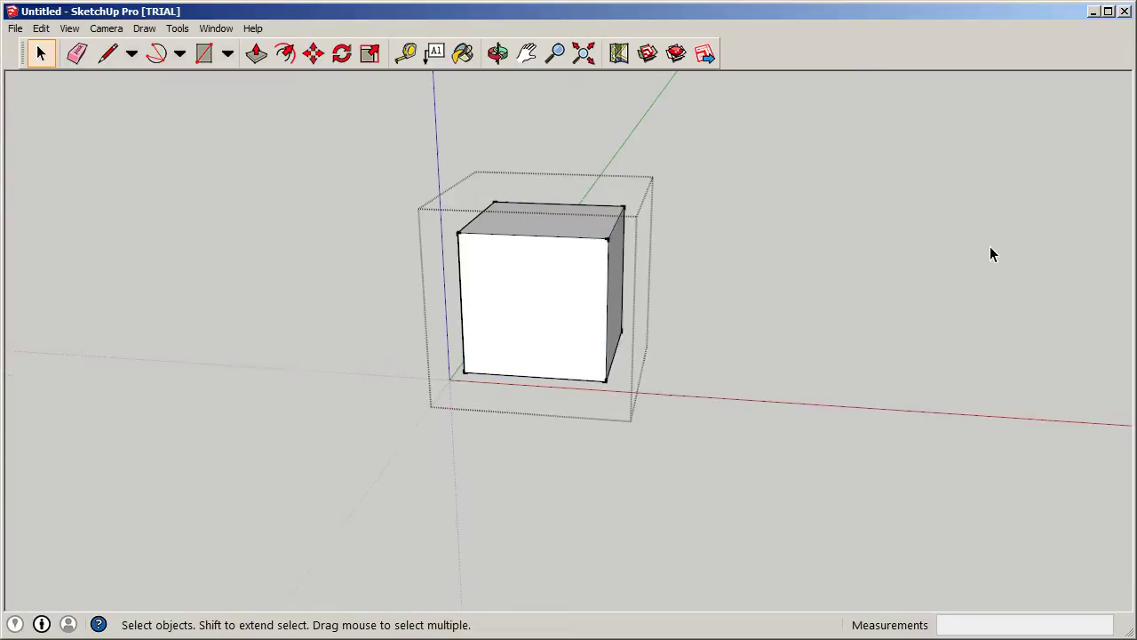
scroll(512, 282, "up", 2)
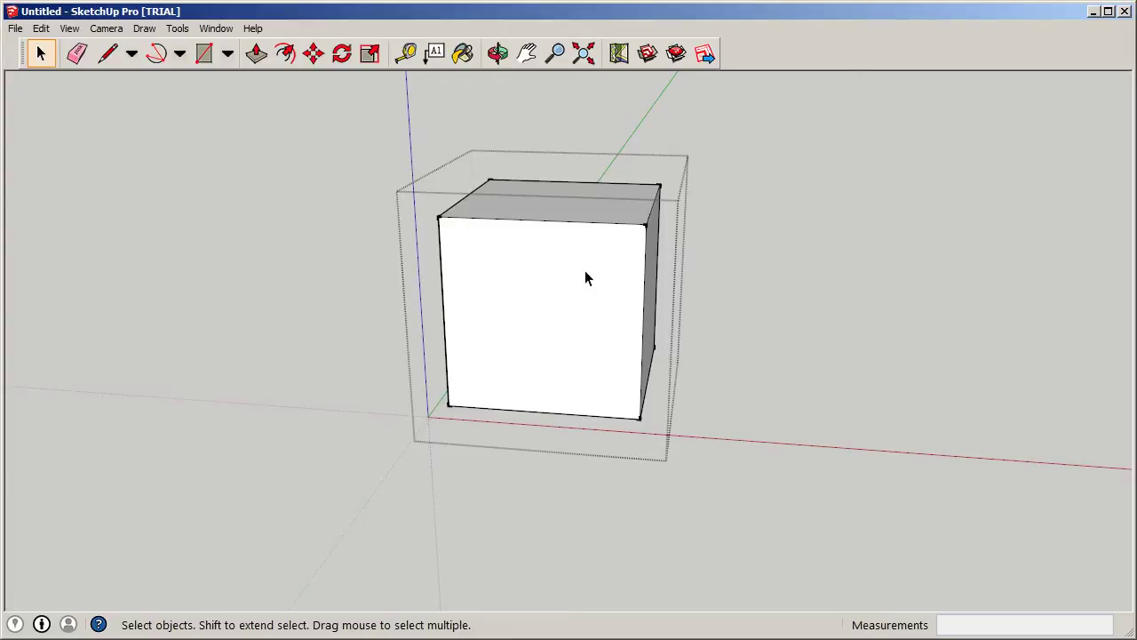
scroll(585, 271, "up", 2)
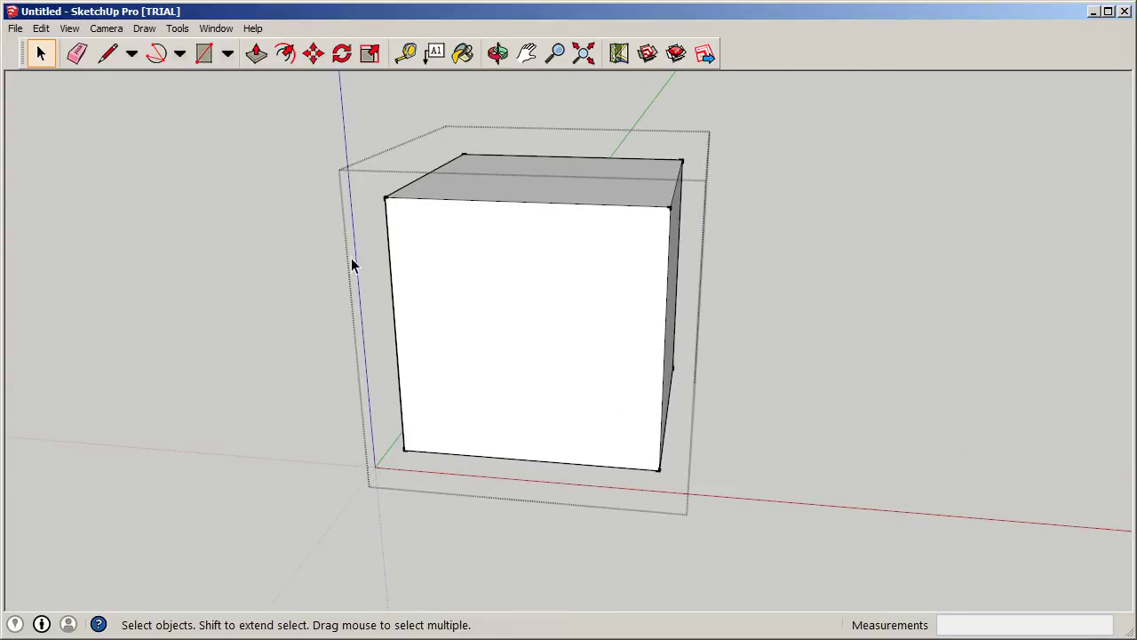
scroll(502, 284, "down", 3)
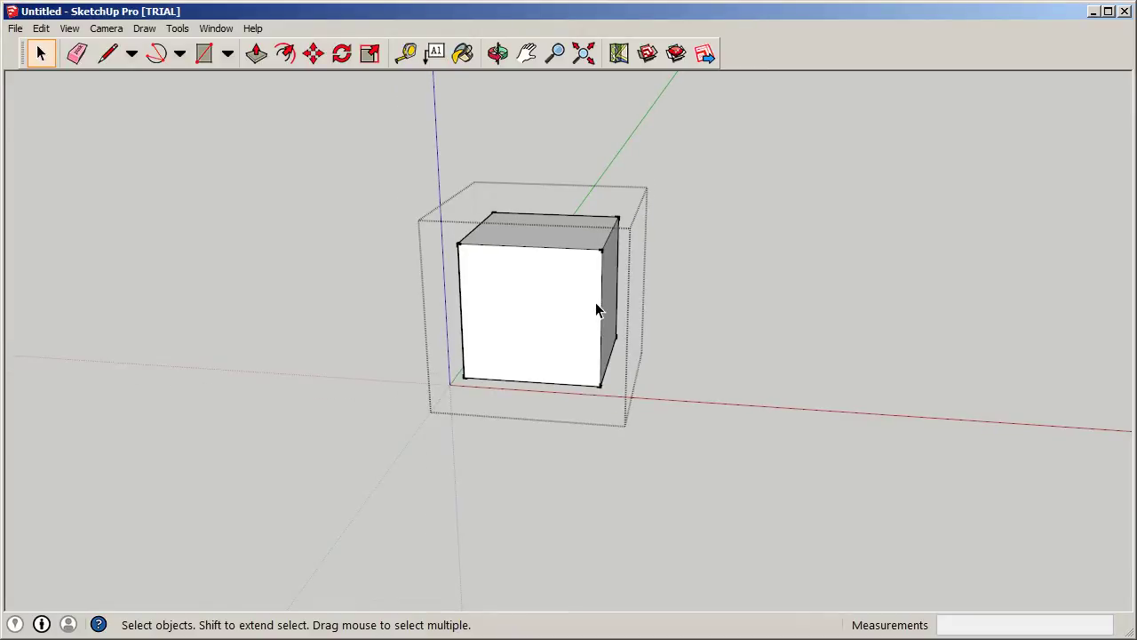
scroll(600, 308, "up", 1)
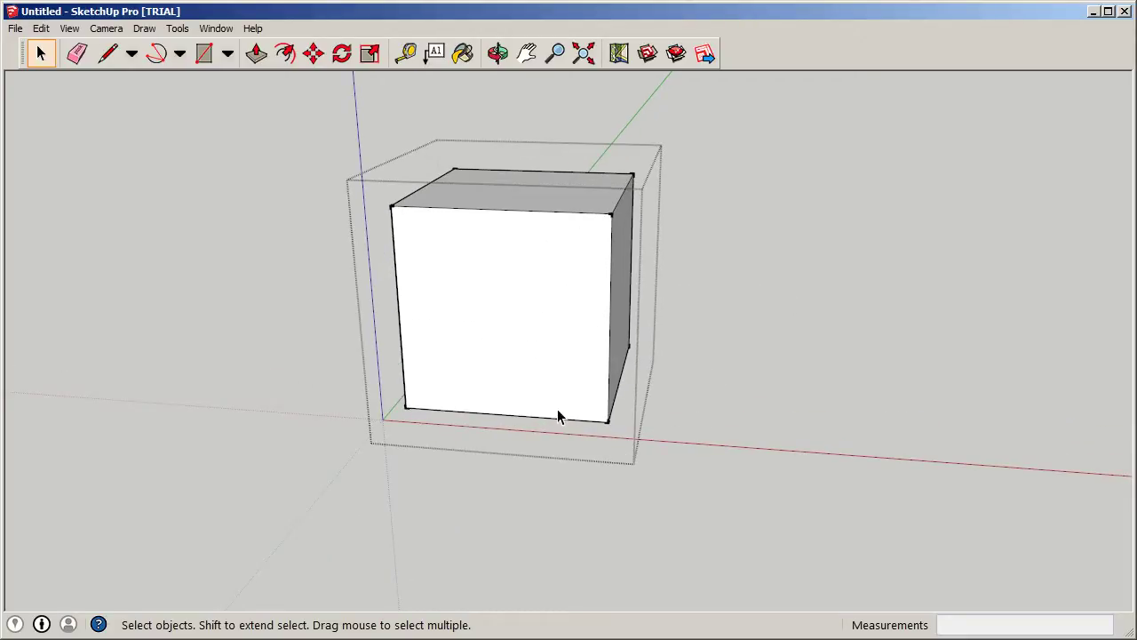
scroll(630, 373, "down", 1)
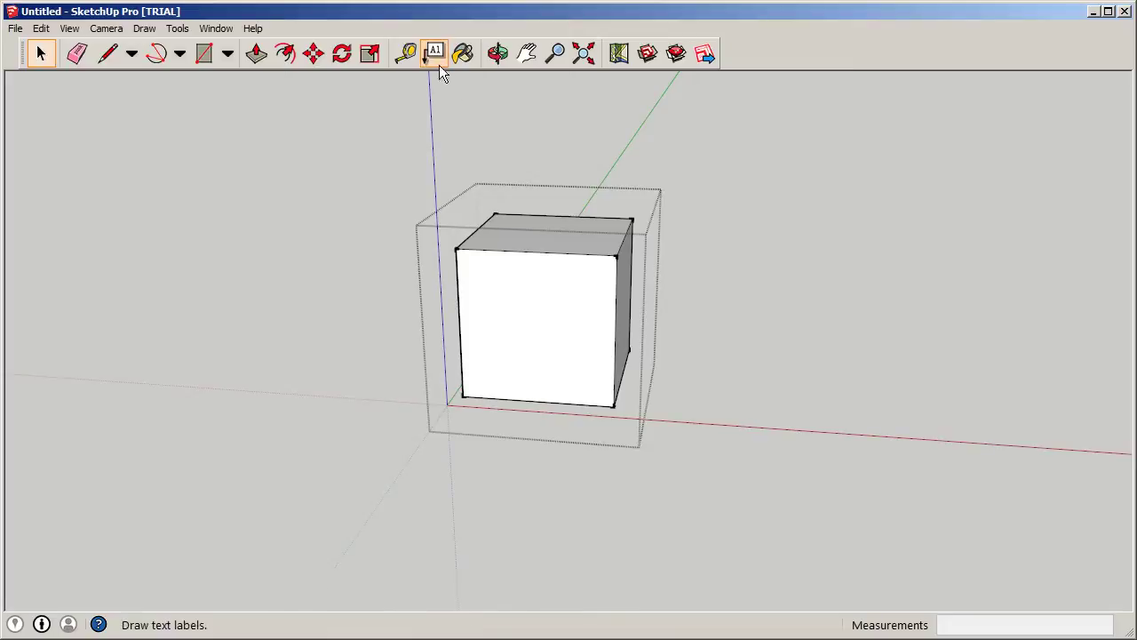
Place a Tape Measure guide point 20' above the base corner on the vertical edge nearest the origin.
left_click(407, 53)
scroll(477, 385, "up", 2)
middle_click_drag(477, 386, 374, 382)
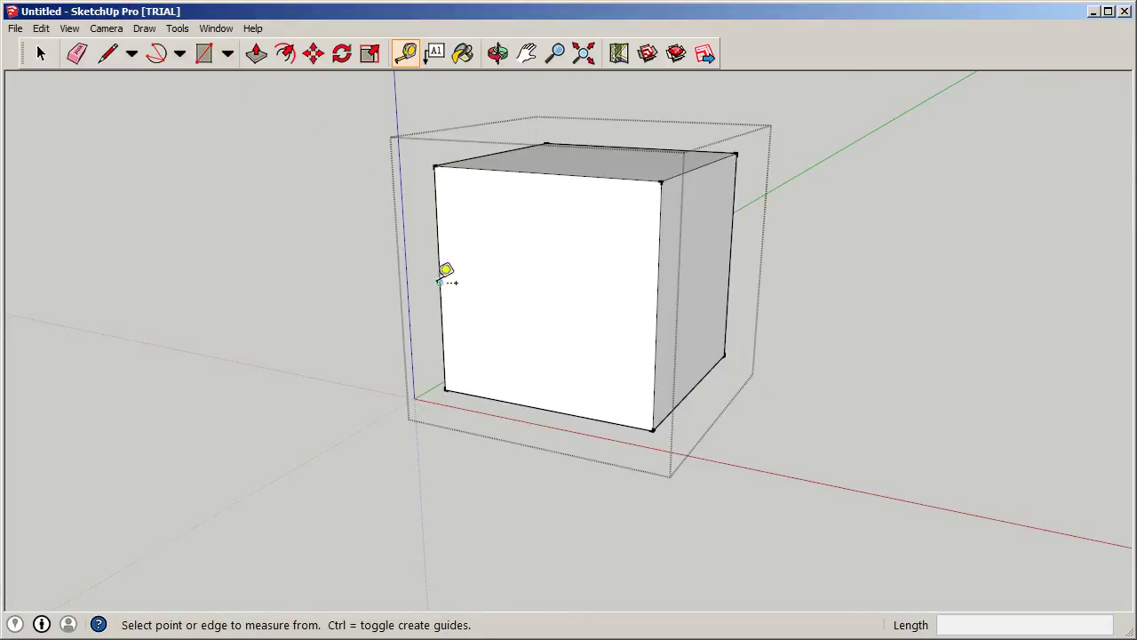
left_click(445, 389)
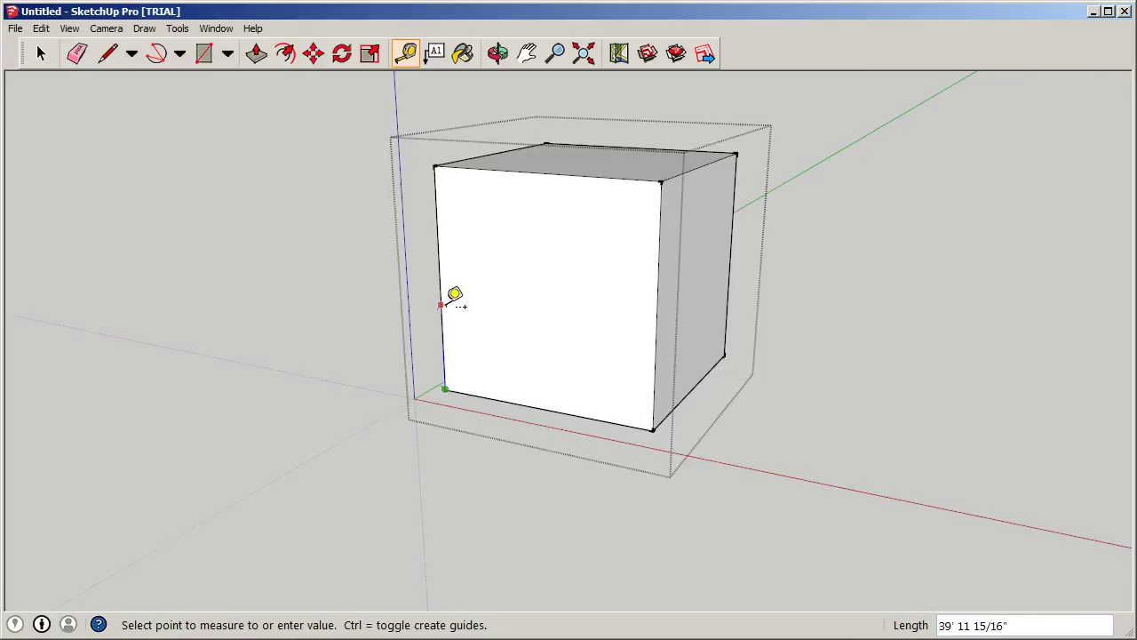
type("20")
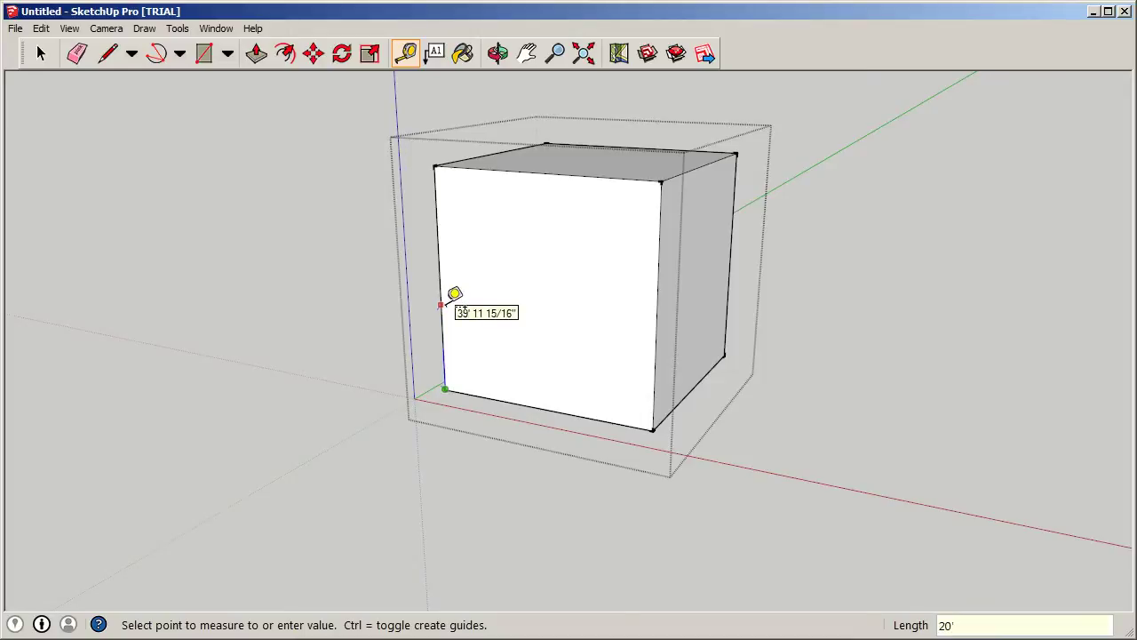
key("Return")
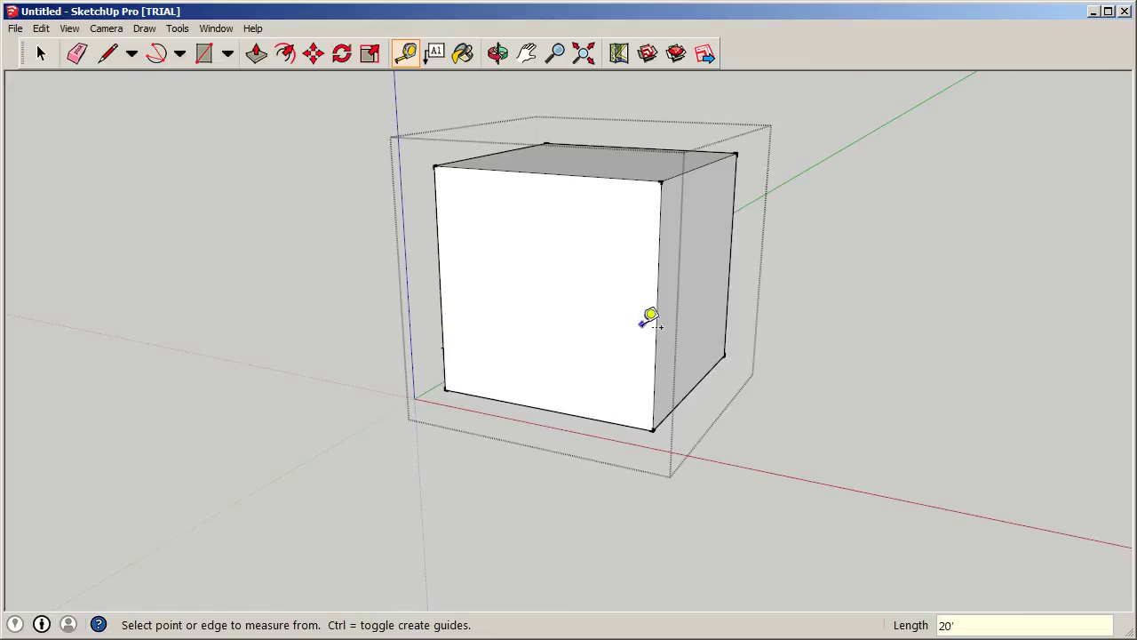
Place a guide point 20' above the base corner on the far vertical edge of the gray side face.
left_click(724, 355)
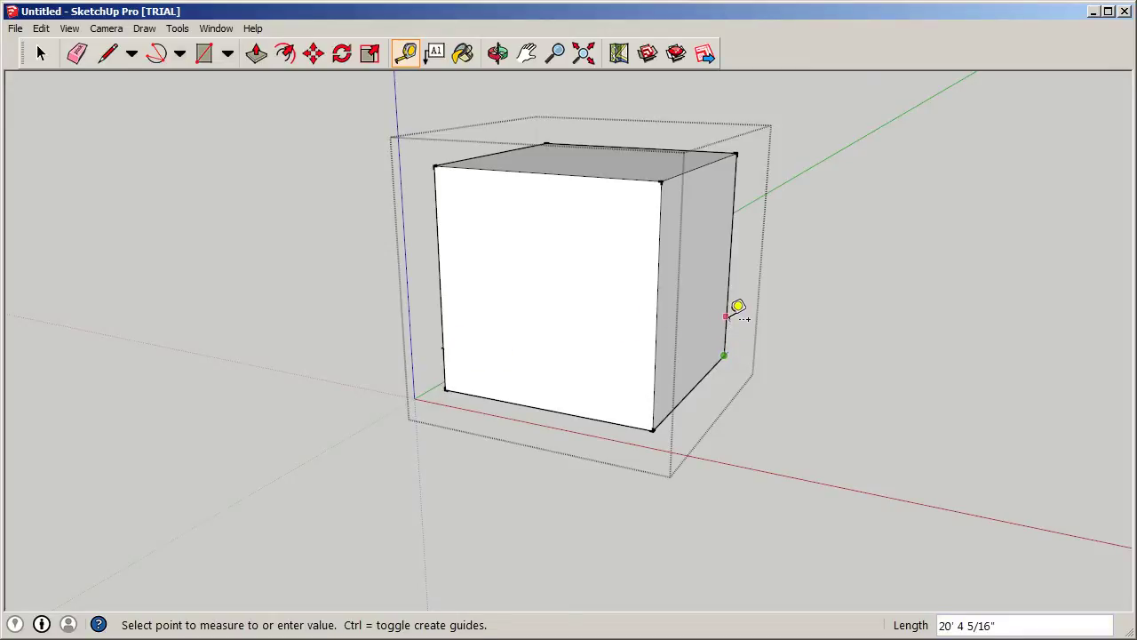
type("20'")
key("Return")
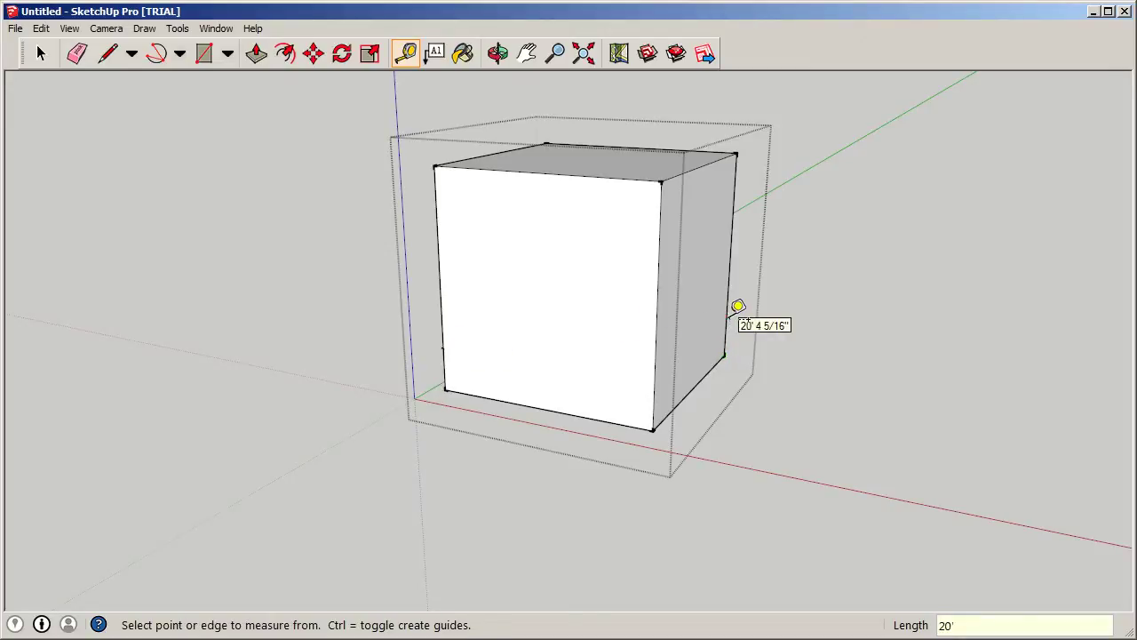
Add four guide points at 12' spacing up the vertical edge nearest the origin, starting from its 20' guide point.
left_click(443, 346)
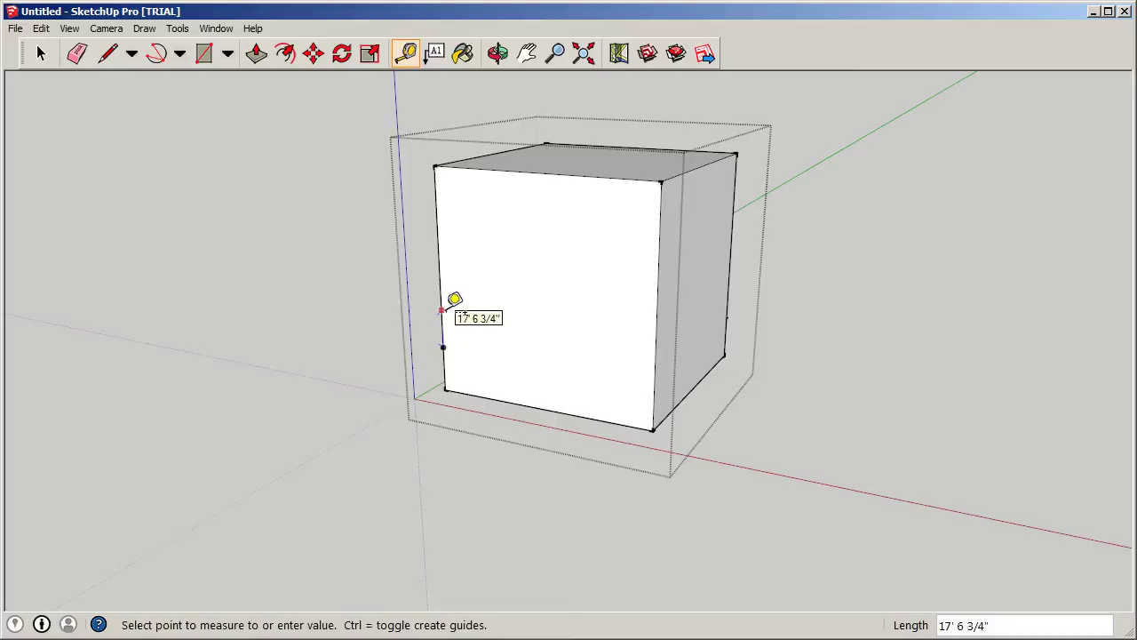
type("12")
key("Return")
left_click(441, 321)
type("12")
key("Return")
left_click(440, 295)
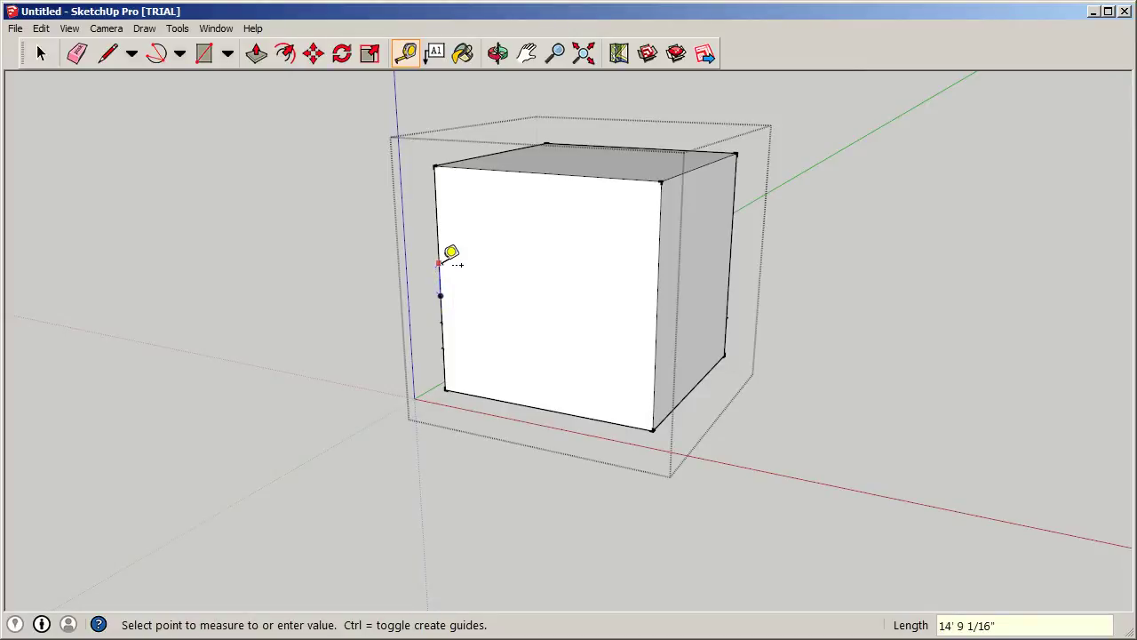
type("12")
key("Return")
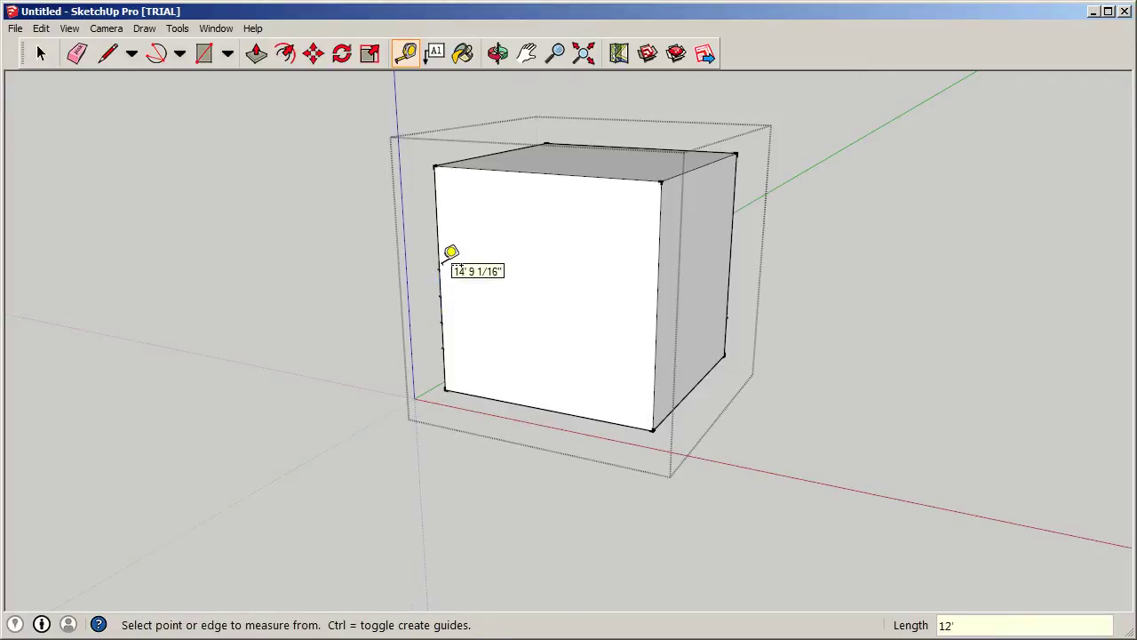
left_click(440, 266)
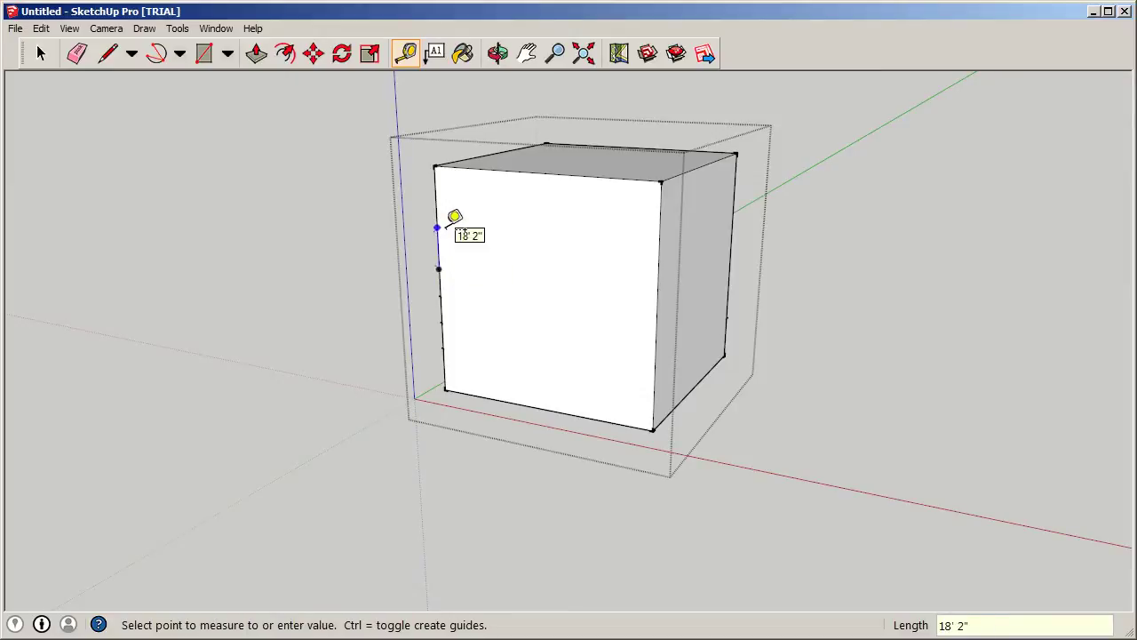
type("12")
key("Return")
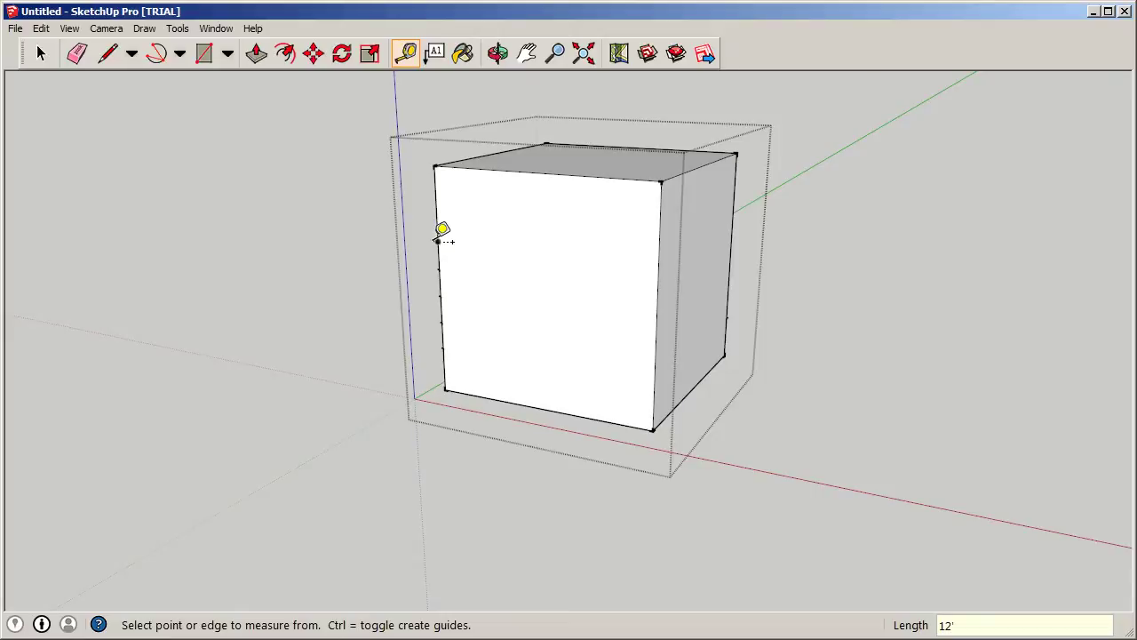
Add a guide point 20' above the uppermost 12' guide point on the vertical edge nearest the origin.
left_click(438, 240)
type("20")
key("Return")
left_click(41, 55)
key("t")
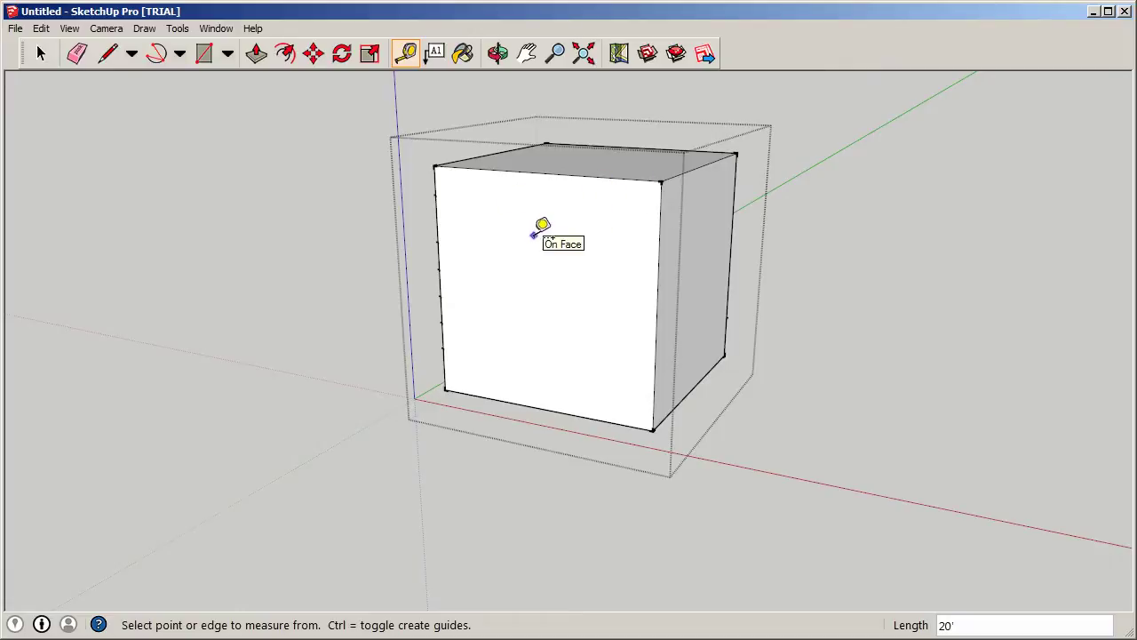
Add four guide points at 12' spacing up the gray side face's far vertical edge, starting from its 20' guide point.
left_click(203, 53)
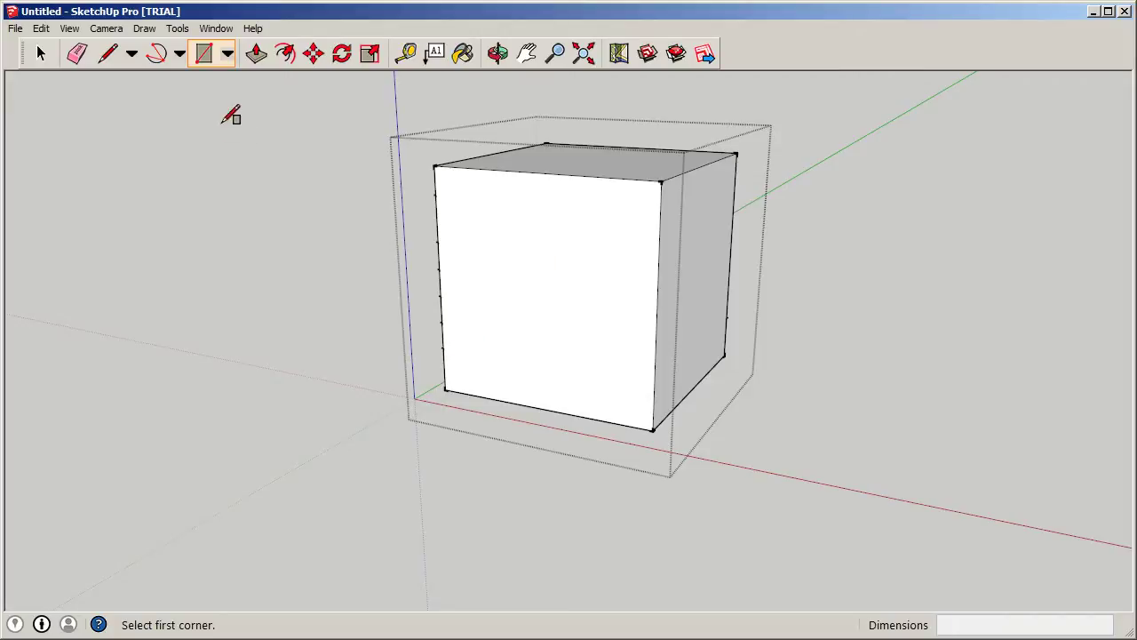
left_click(405, 53)
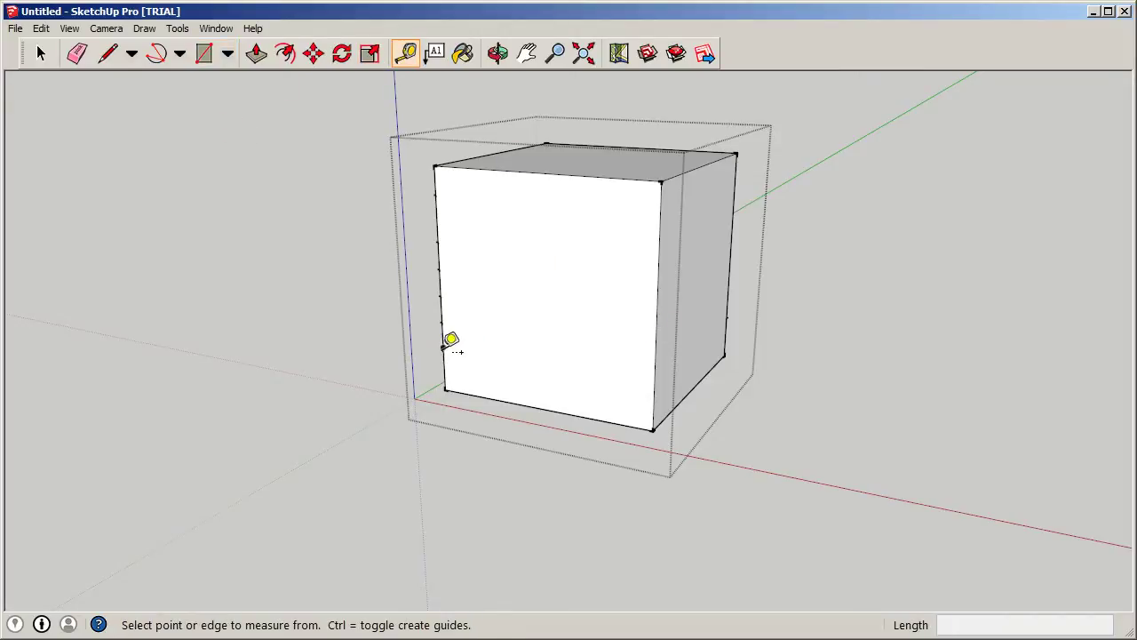
left_click(727, 315)
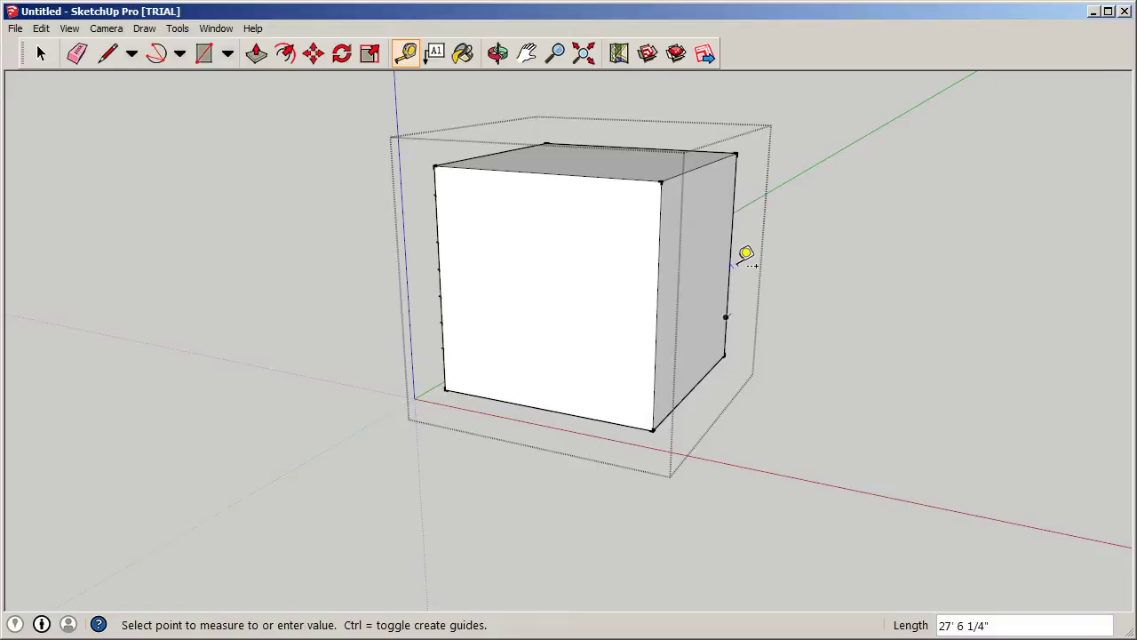
type("12'")
key("Return")
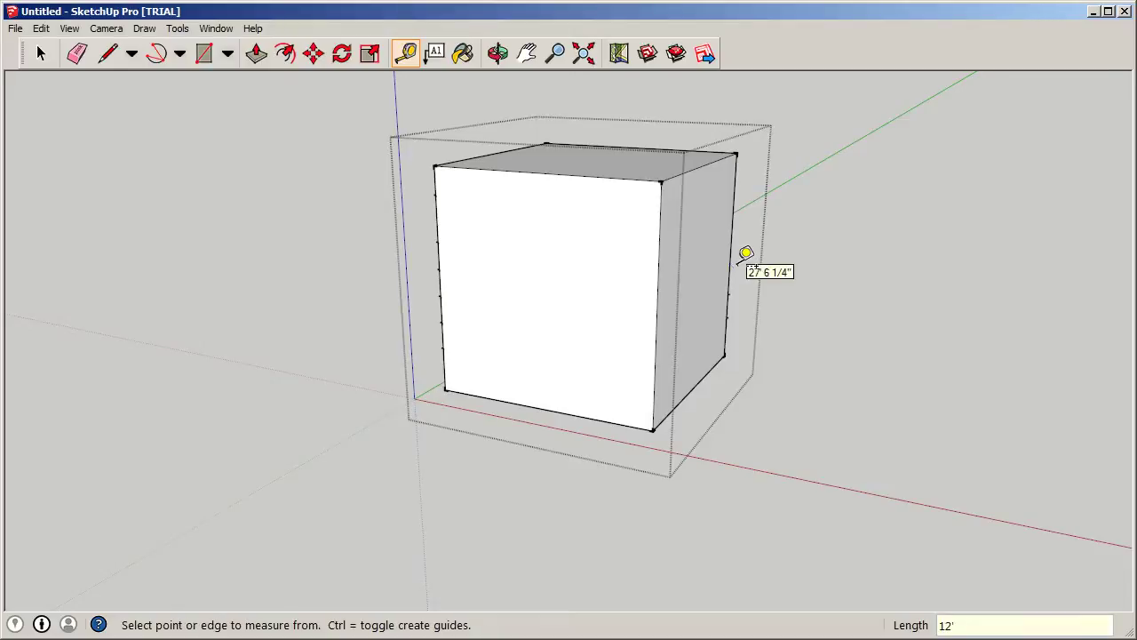
left_click(729, 293)
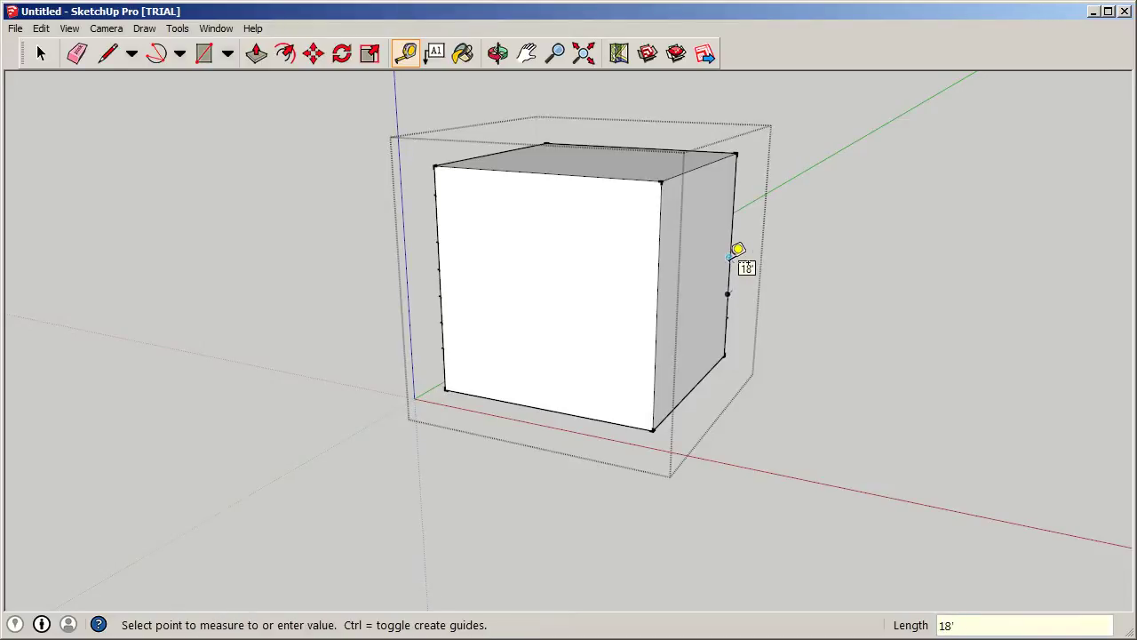
left_click(729, 257)
left_click(728, 268)
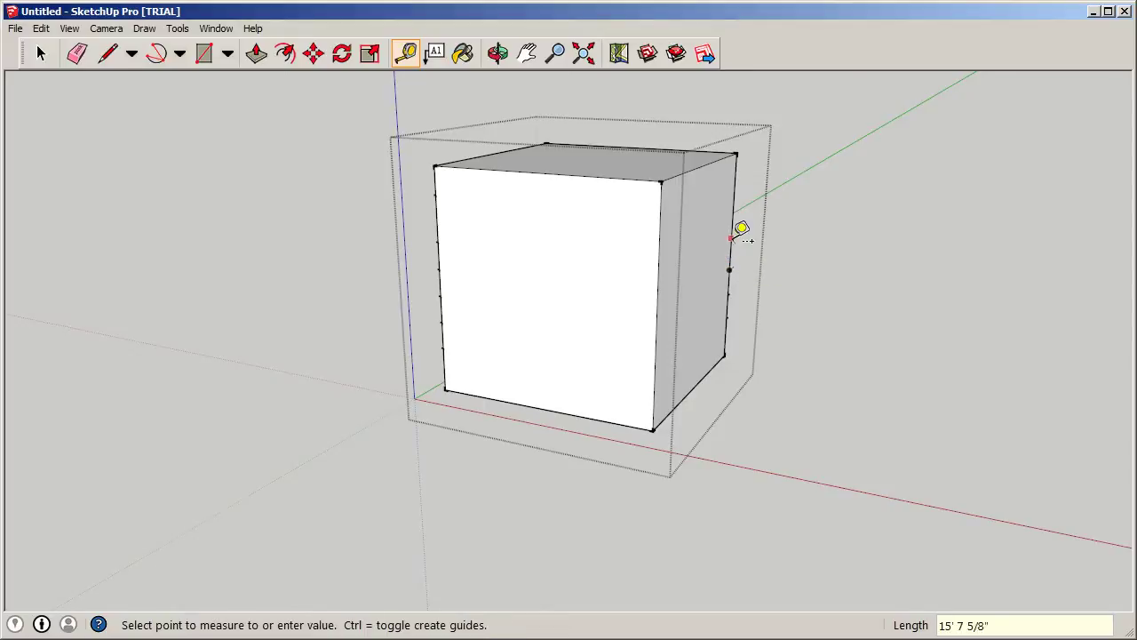
type("12'")
key("Return")
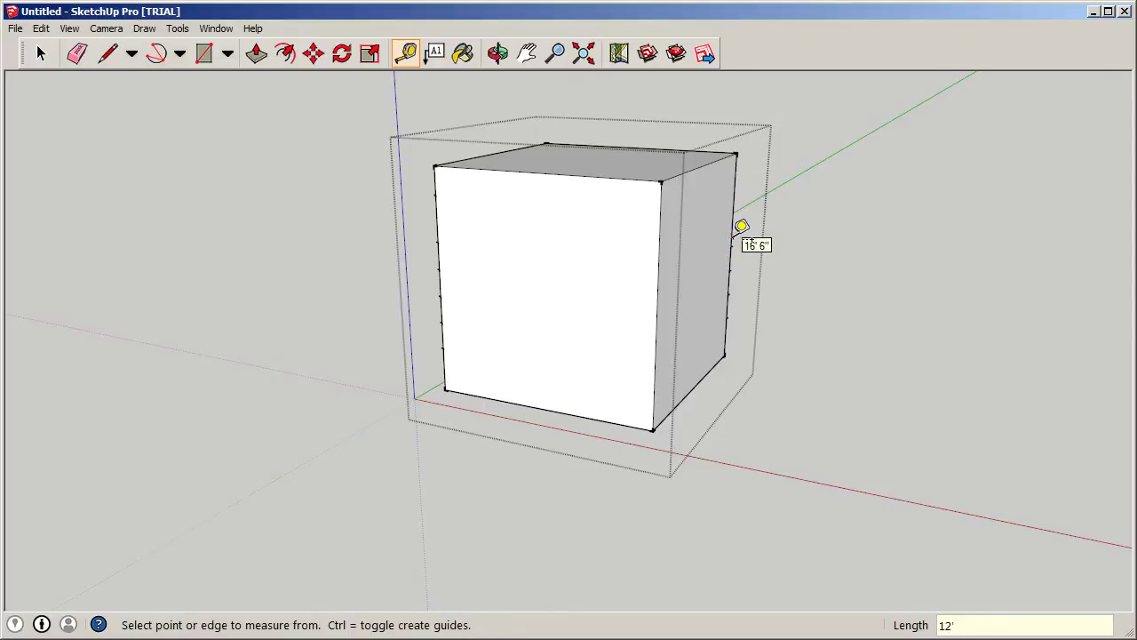
left_click(731, 243)
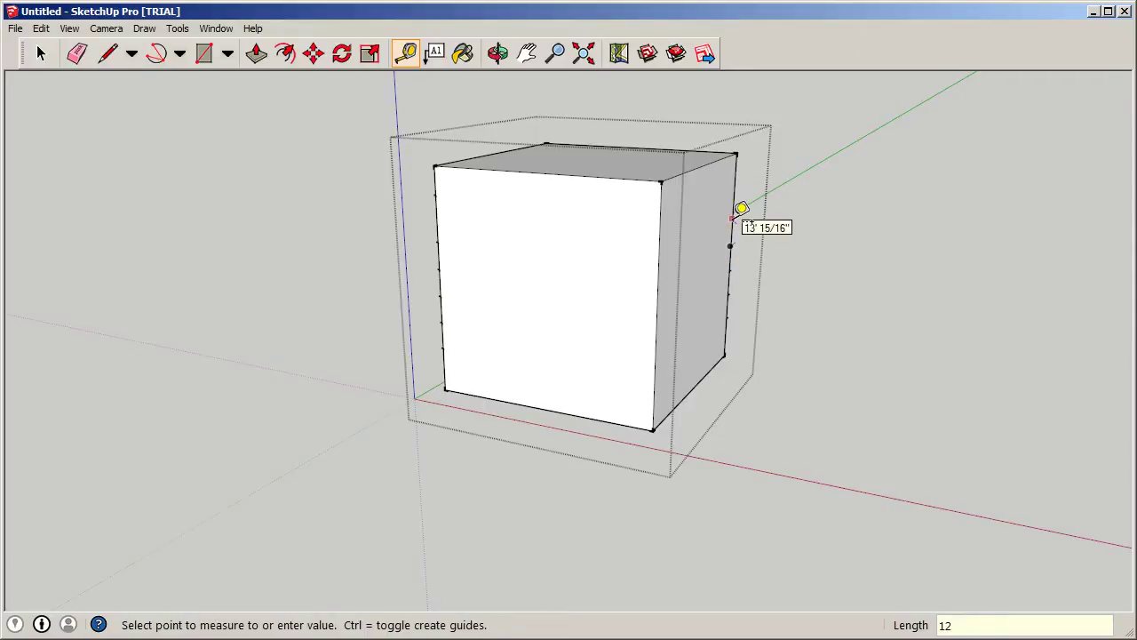
left_click(732, 218)
Add a guide point 20' above the uppermost 12' guide point on the gray side face's far vertical edge.
left_click(732, 220)
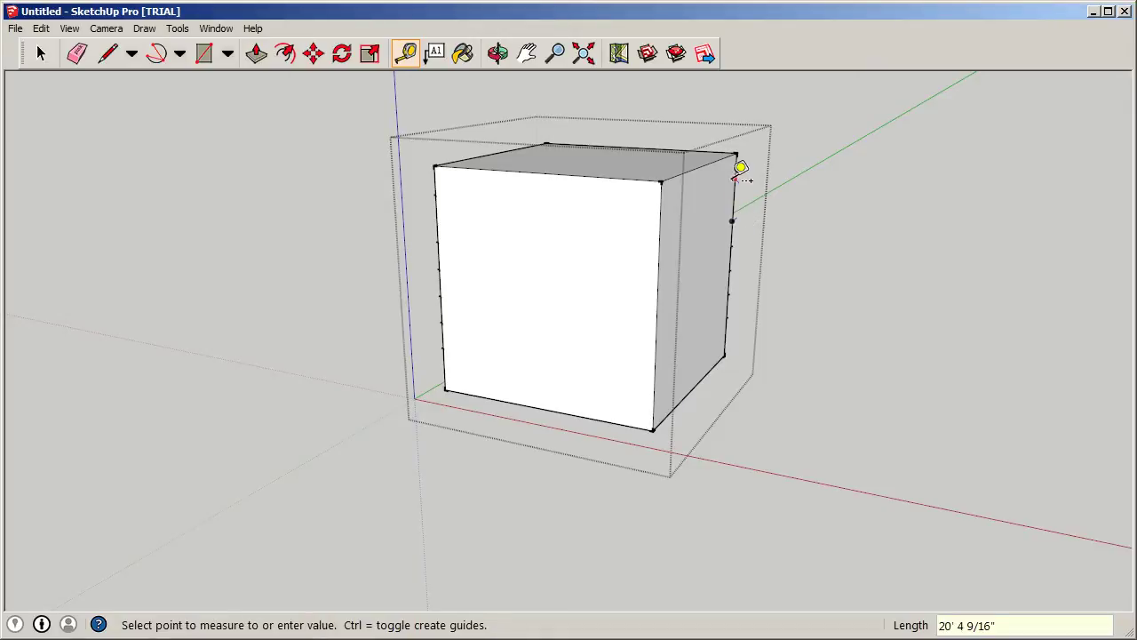
type("20")
key("Return")
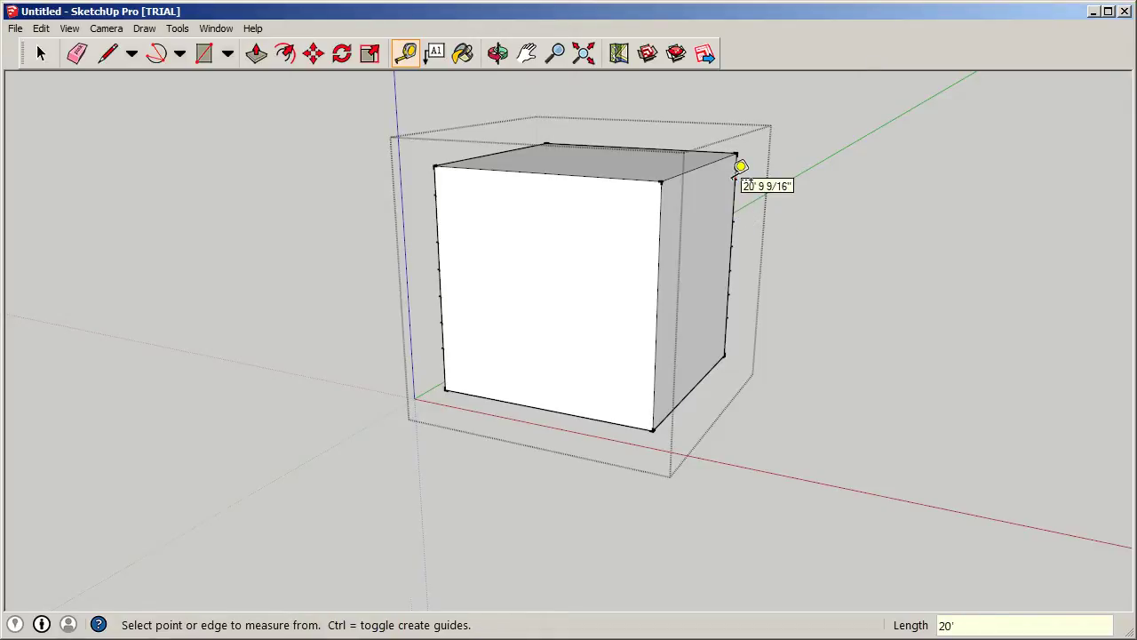
Draw horizontal 100' x 100' rectangles through the cube between the opposite guide points at each marked level, up to the uppermost pair.
left_click(204, 53)
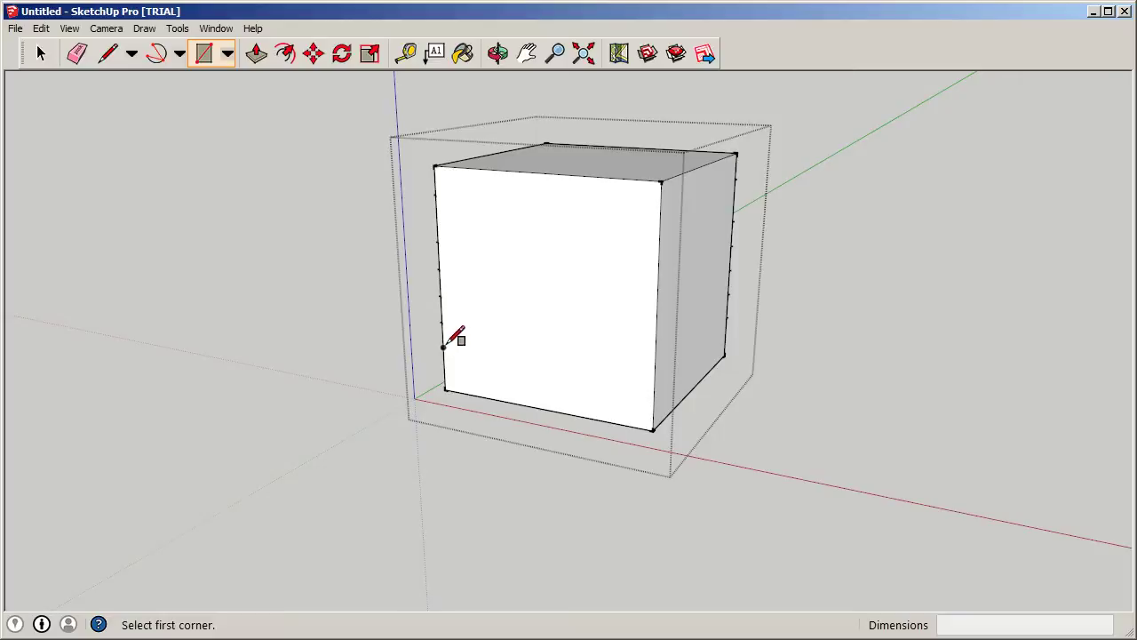
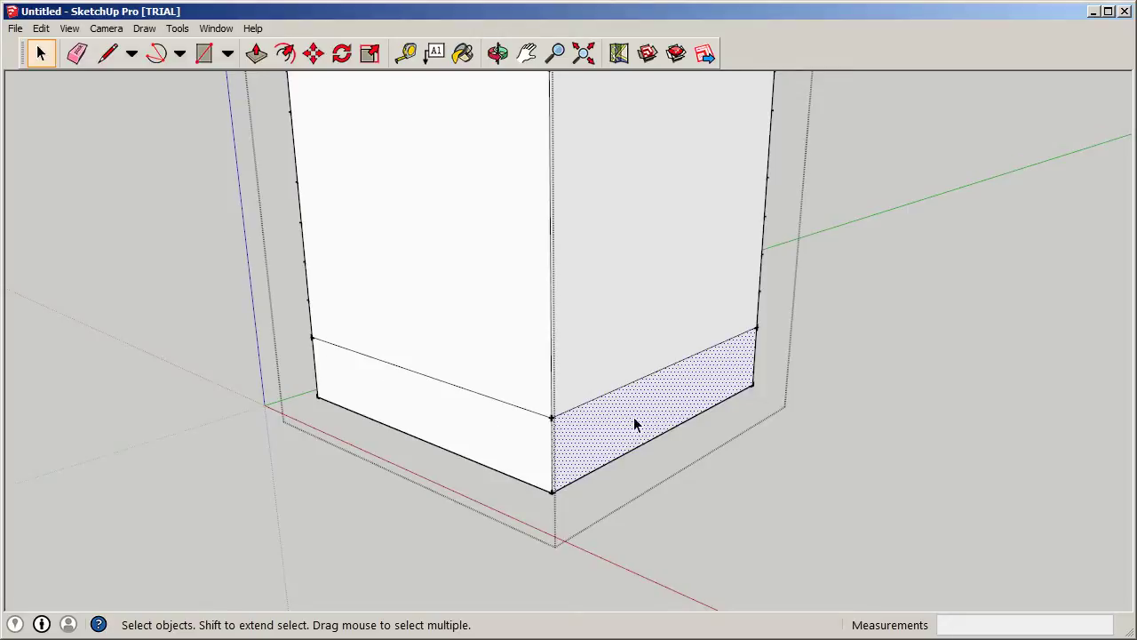
left_click(206, 64)
scroll(254, 388, "down", 3)
left_click(507, 339)
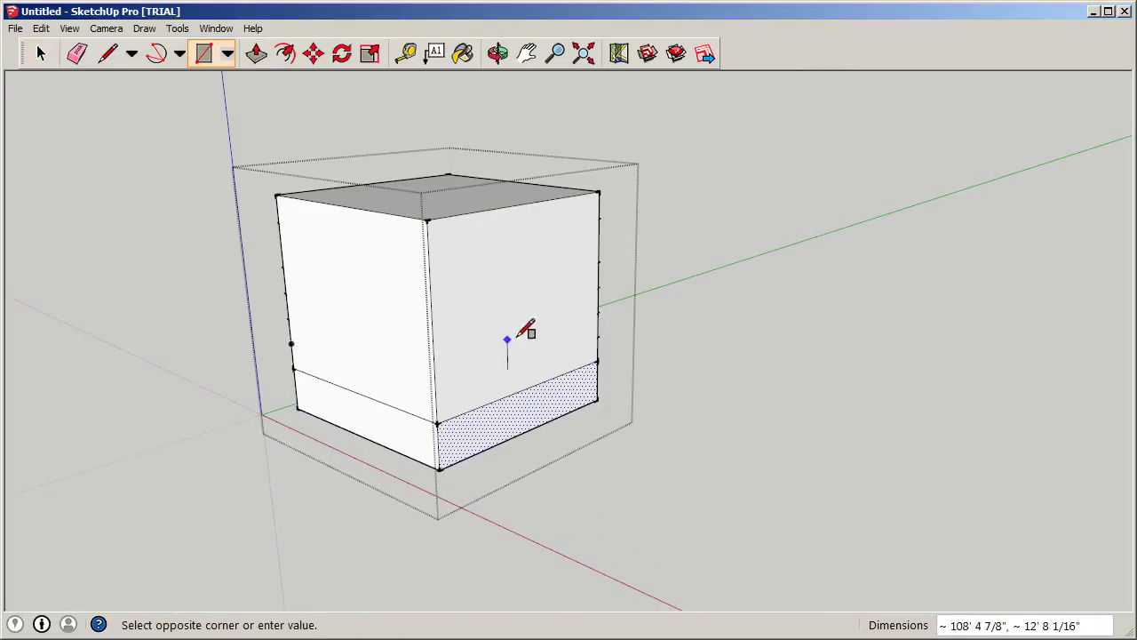
left_click(609, 327)
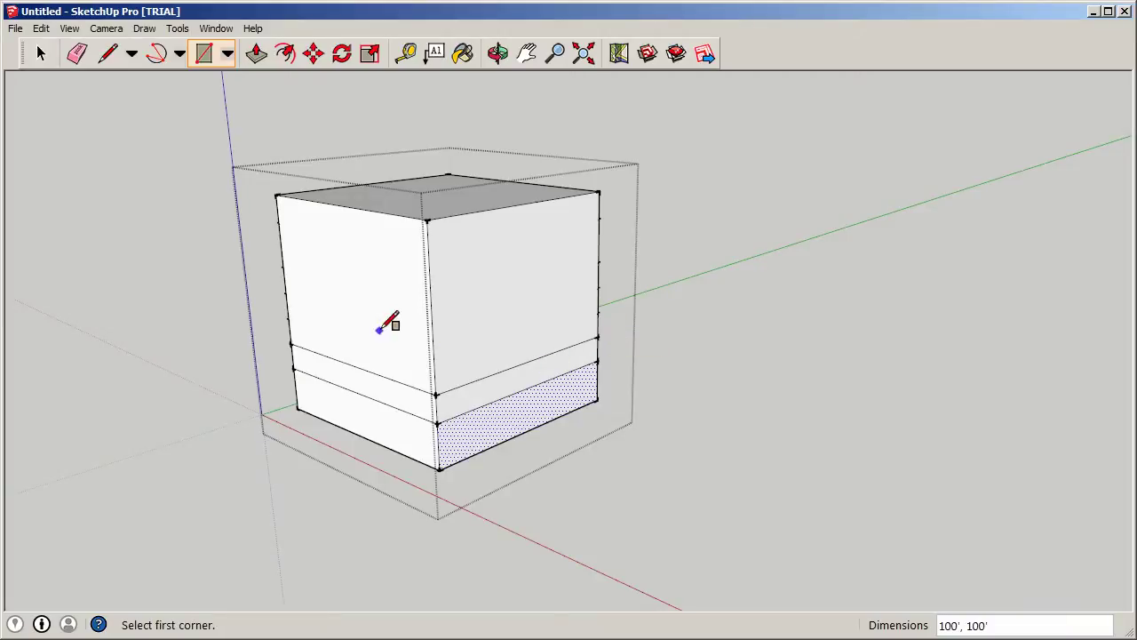
left_click(288, 317)
left_click(597, 312)
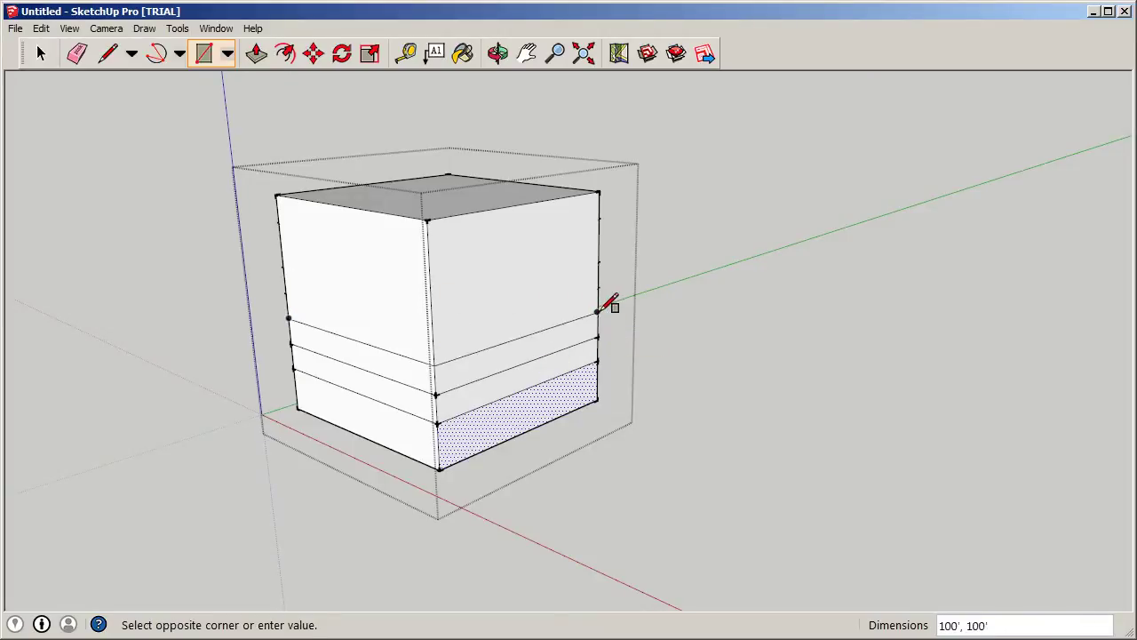
left_click(286, 294)
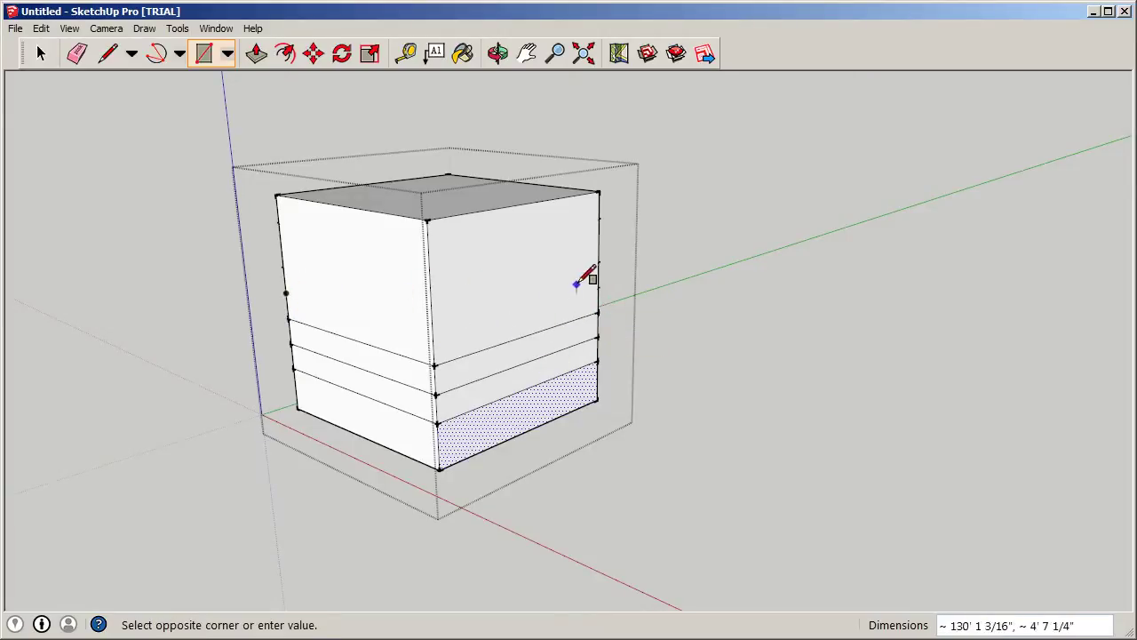
left_click(599, 289)
left_click(283, 267)
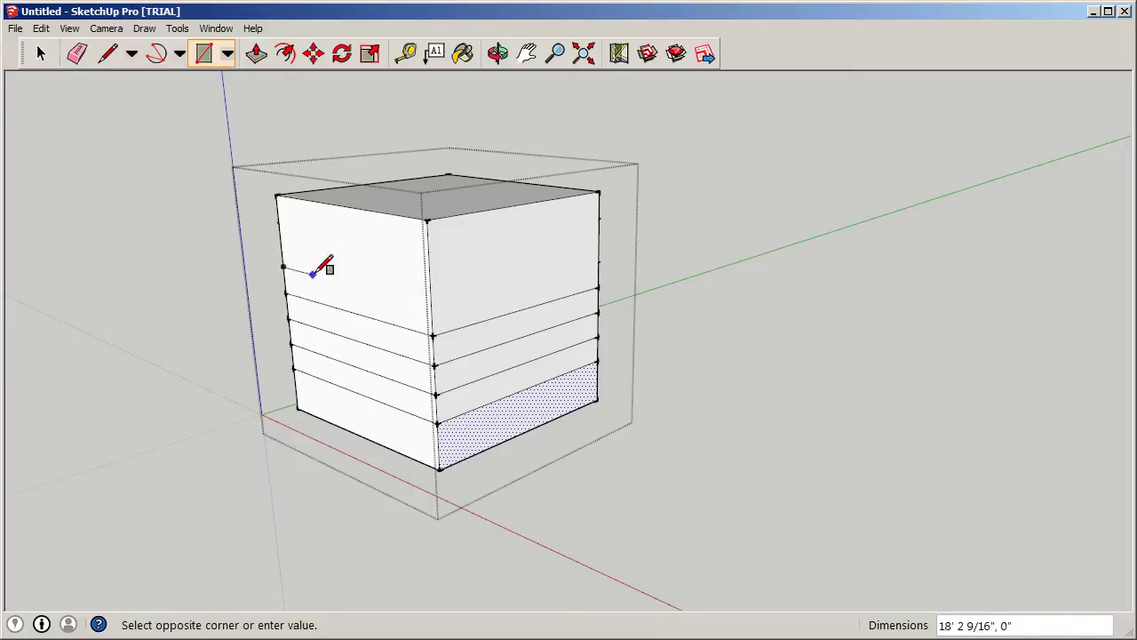
left_click(598, 262)
left_click(279, 222)
left_click(599, 219)
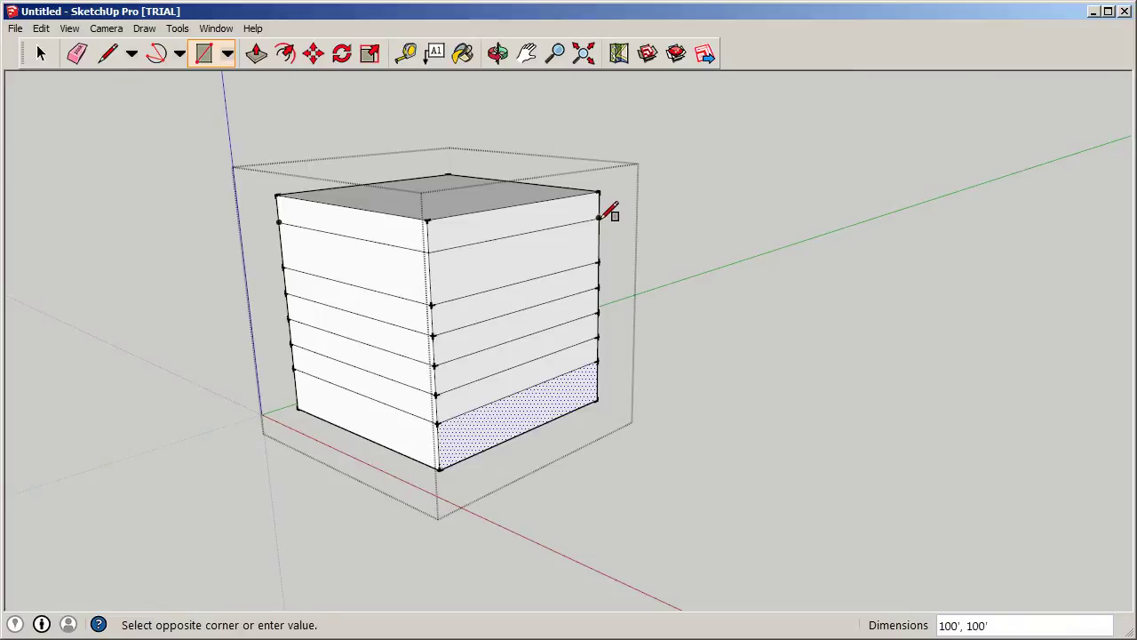
Close the cube group's editing and group the entire sliced cube.
middle_click_drag(601, 213, 660, 300)
left_click(40, 53)
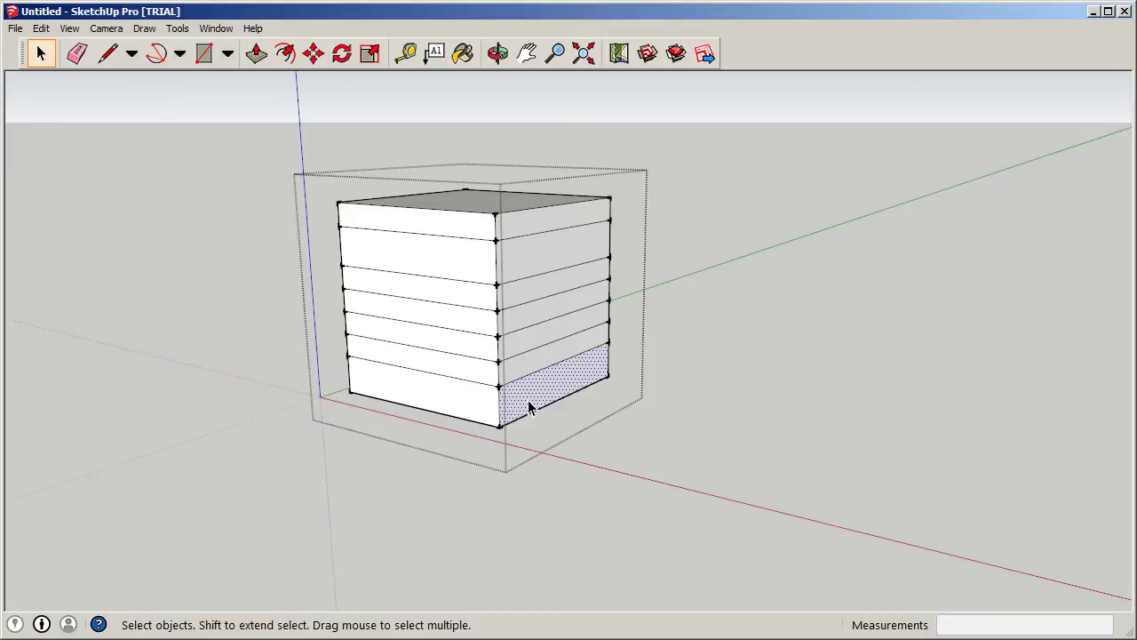
scroll(650, 360, "down", 2)
scroll(488, 388, "up", 3)
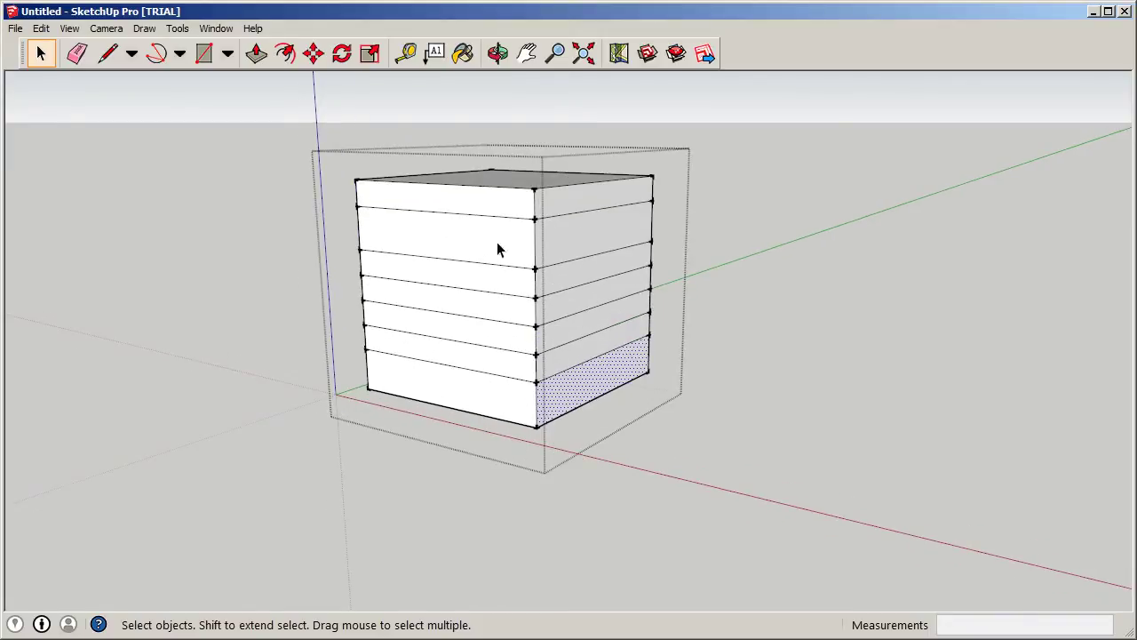
scroll(591, 254, "down", 1)
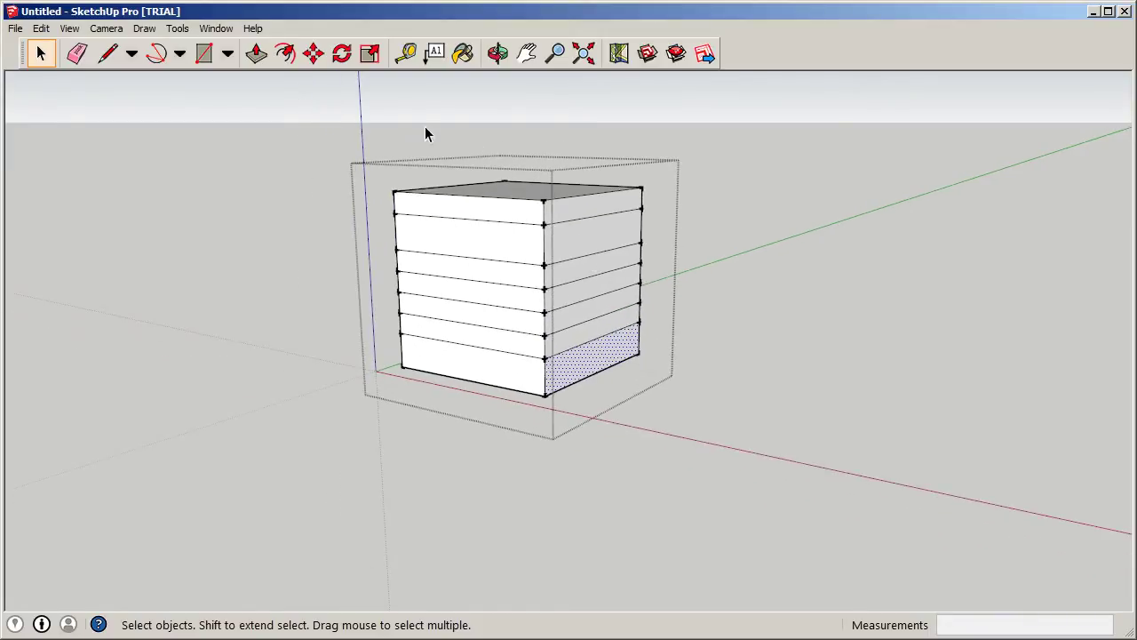
left_click(787, 382)
middle_click_drag(545, 408, 612, 393)
key("o")
left_click_drag(609, 343, 858, 373)
key("space")
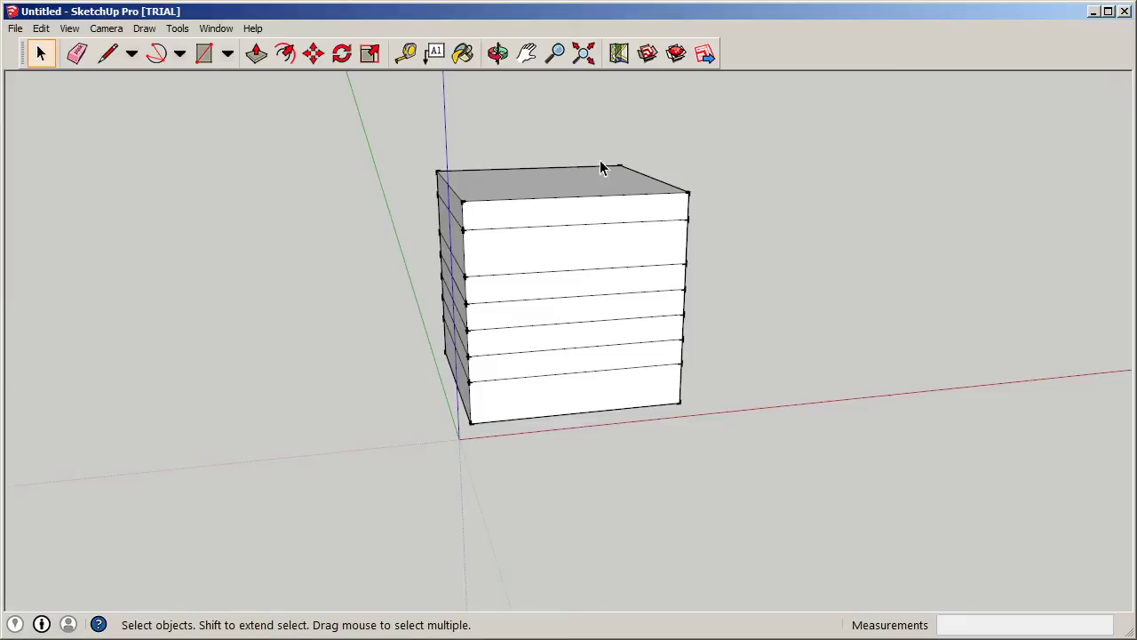
triple_click(518, 407)
key("ctrl+g")
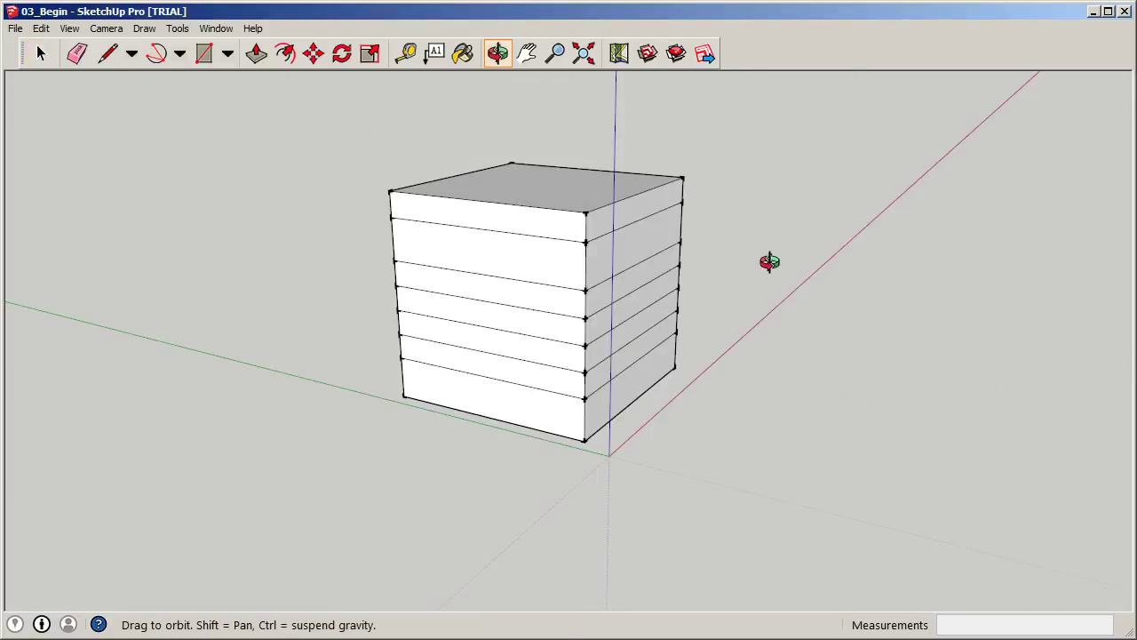
Select all connected faces and edges of the sliced cube in the 03_Begin model and make them a group.
middle_click_drag(766, 258, 688, 186)
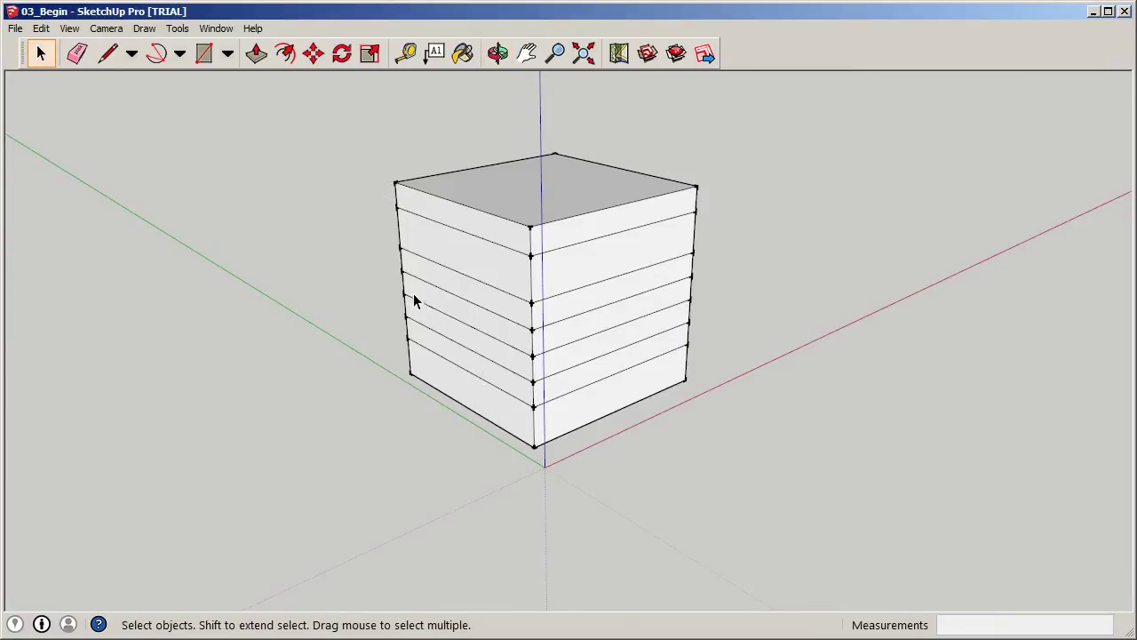
triple_click(475, 261)
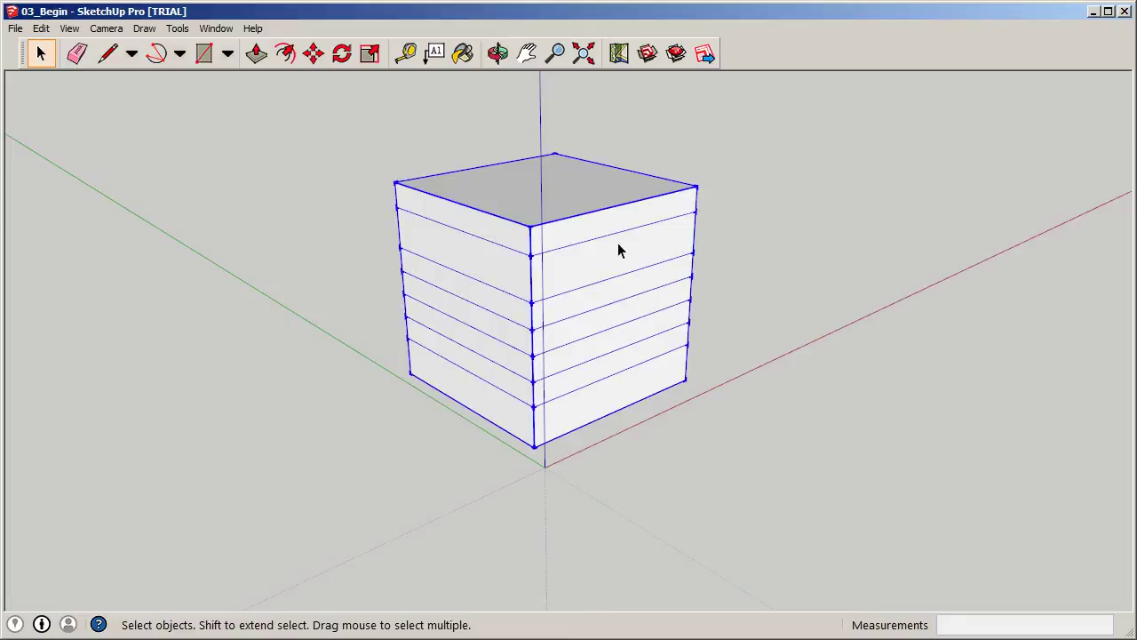
left_click(773, 176)
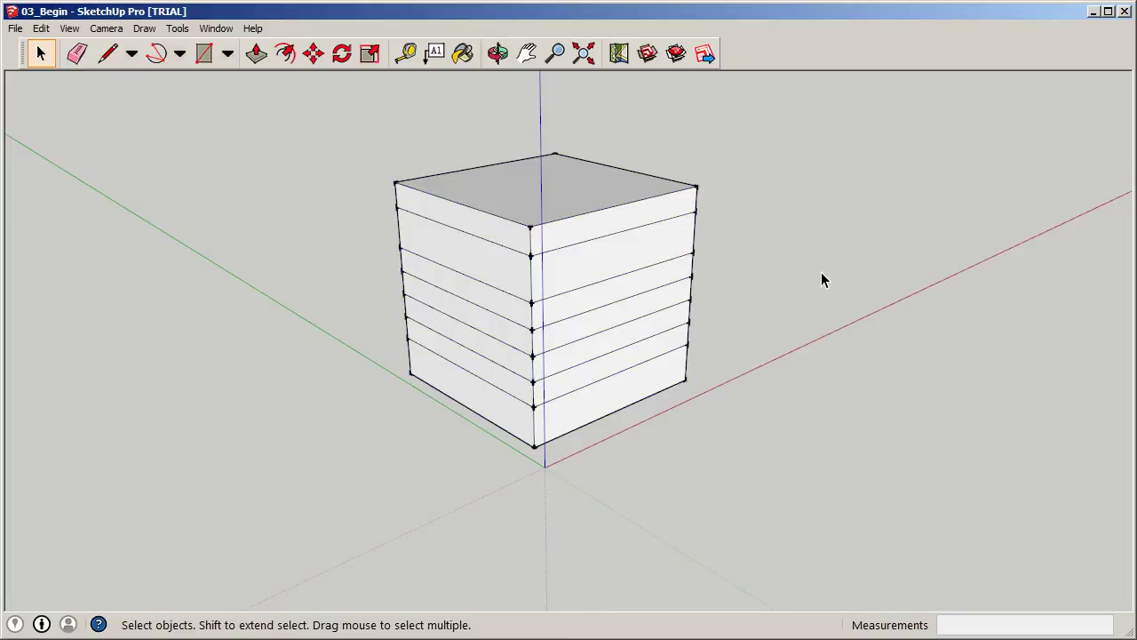
middle_click_drag(821, 280, 734, 251)
scroll(653, 394, "up", 3)
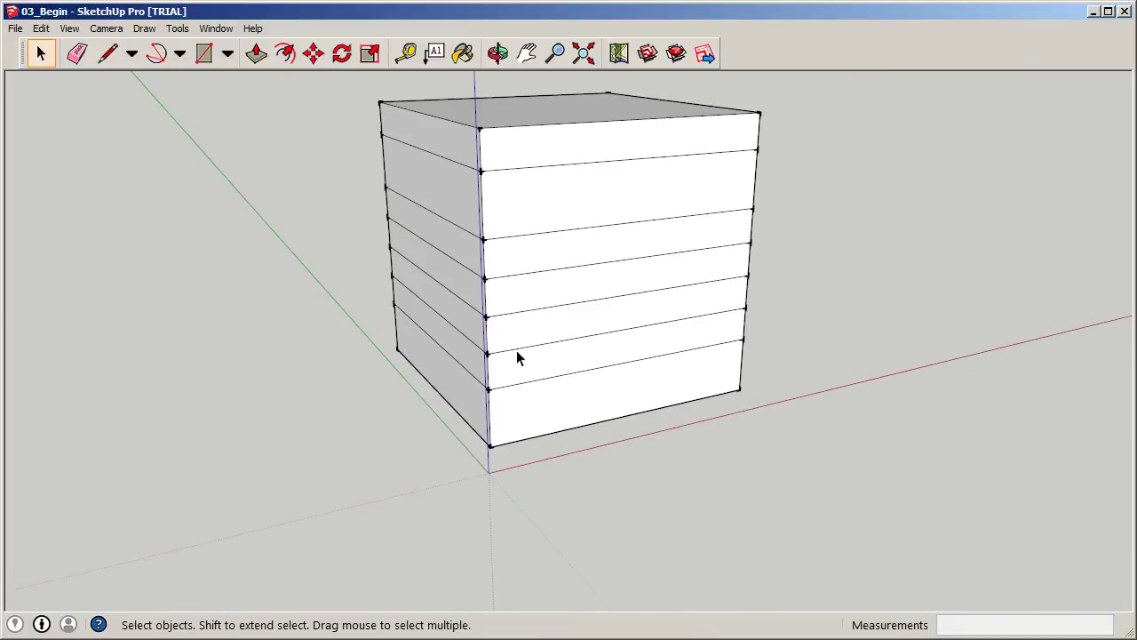
middle_click_drag(529, 426, 436, 437)
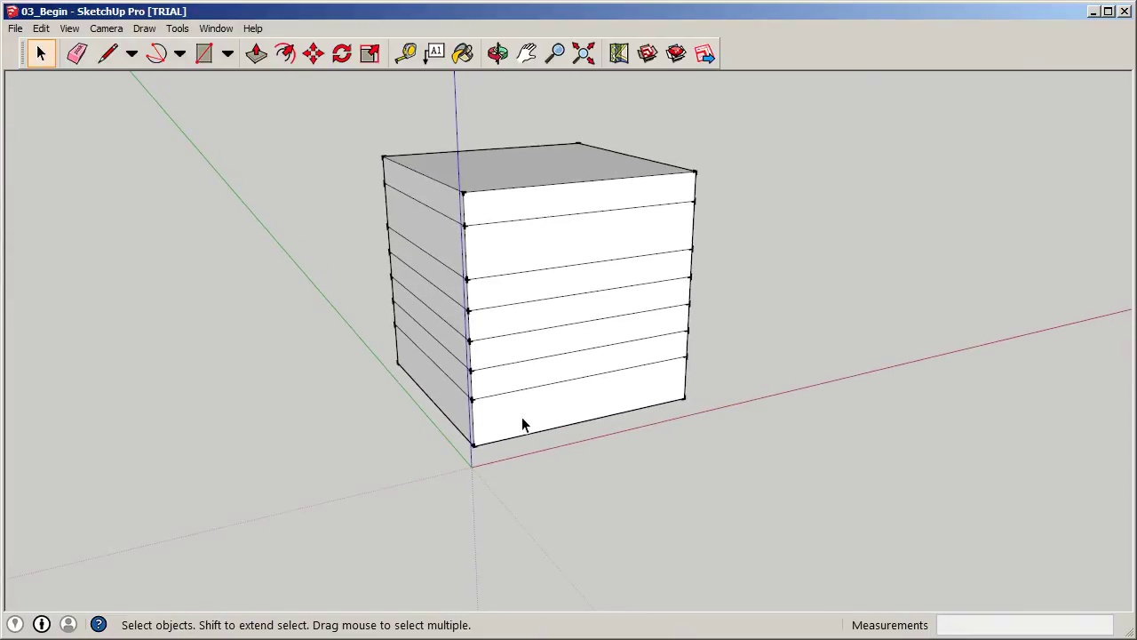
scroll(522, 425, "down", 2)
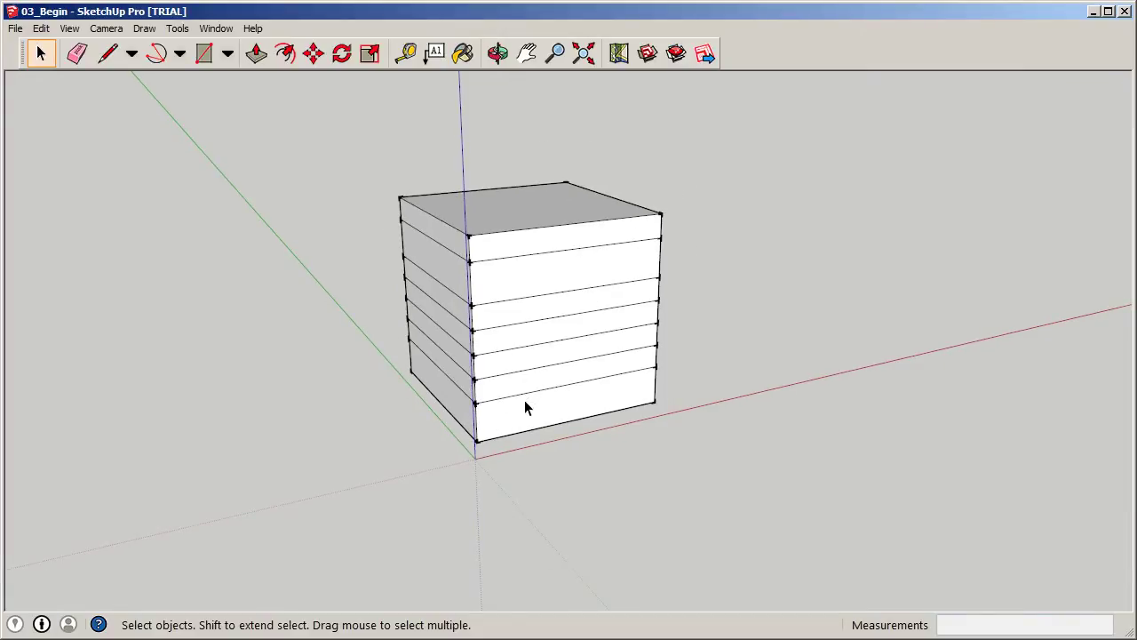
triple_click(616, 242)
left_click(710, 192)
triple_click(611, 240)
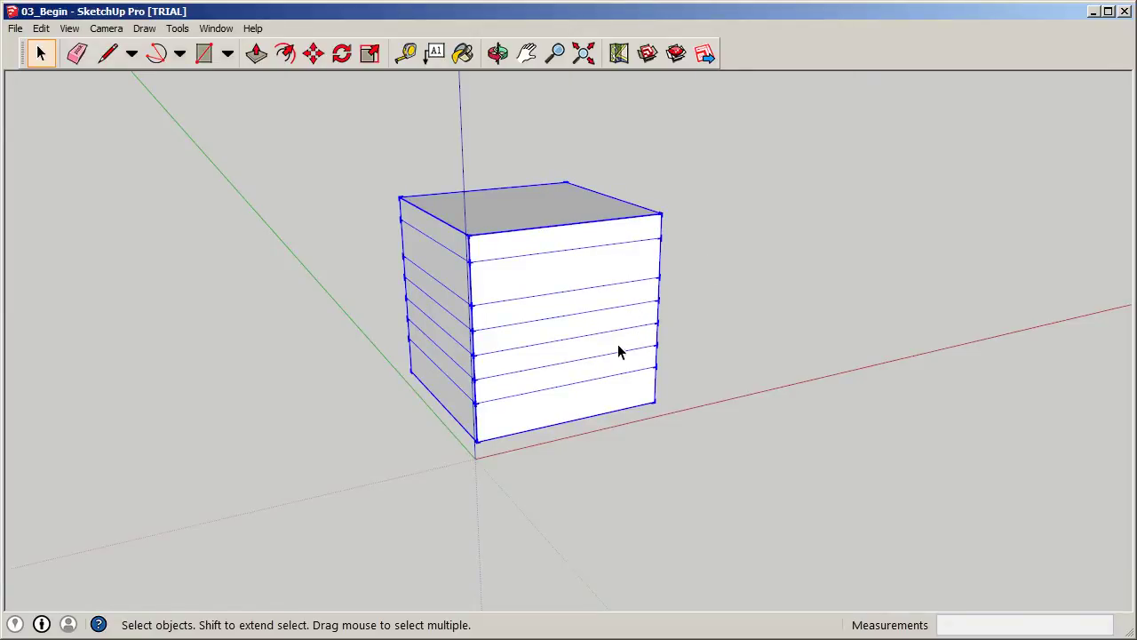
key("ctrl+g")
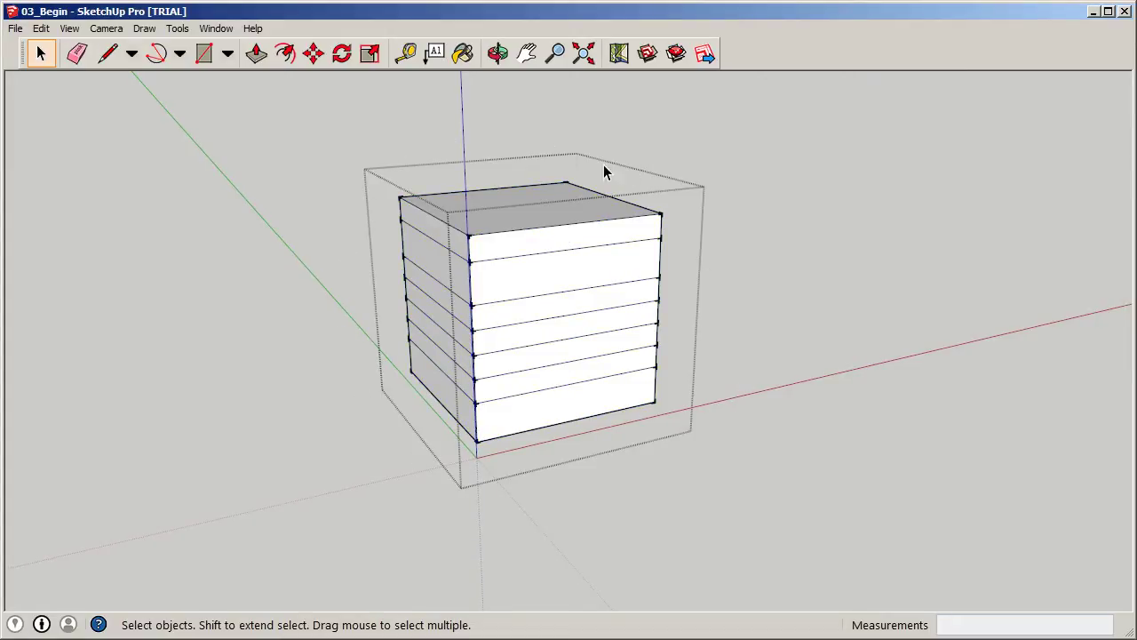
Leave the cube group's editing and examine the horizontal level lines from straight on and from an angled corner view.
left_click(569, 254)
left_click(917, 287)
scroll(769, 231, "down", 2)
key("o")
left_click_drag(769, 231, 579, 195)
key("space")
scroll(563, 347, "up", 1)
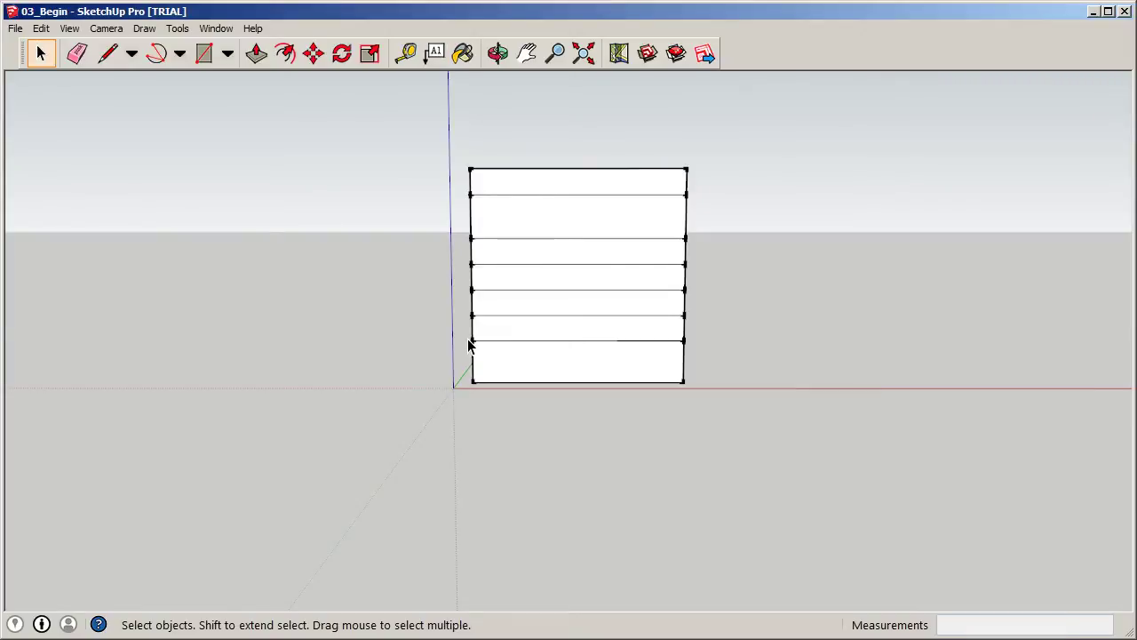
middle_click_drag(569, 330, 716, 400)
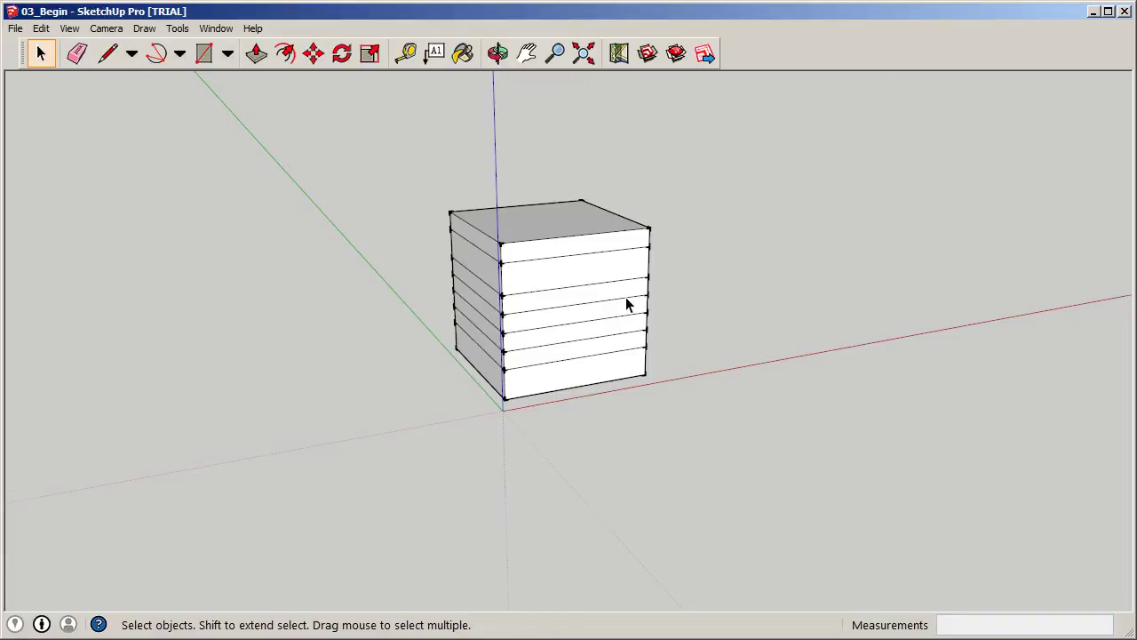
scroll(627, 305, "down", 1)
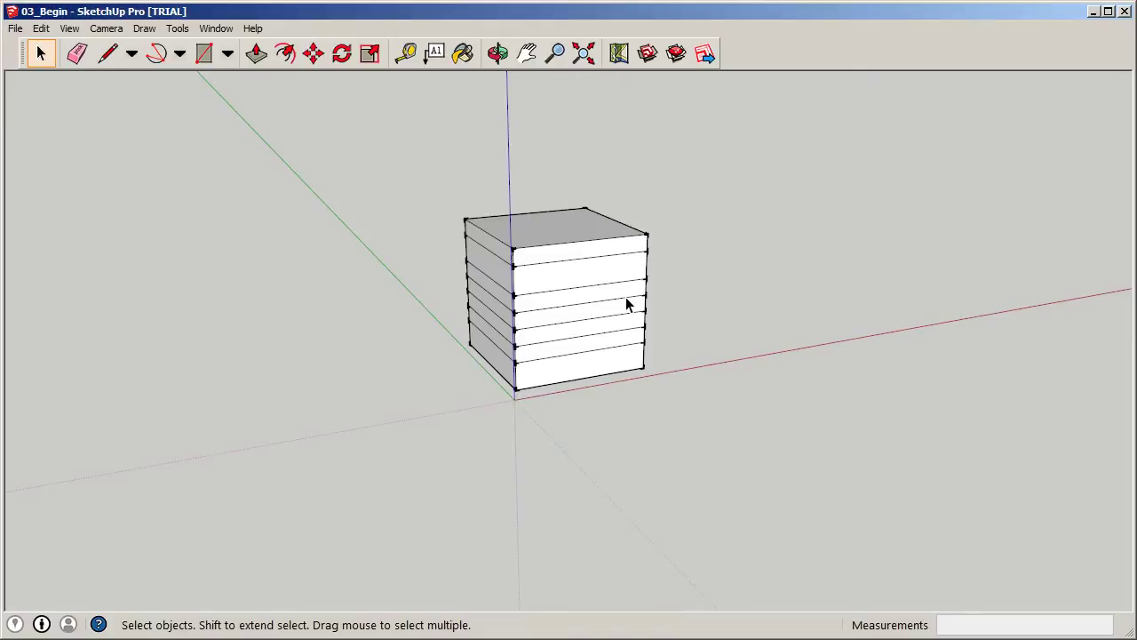
scroll(624, 327, "up", 1)
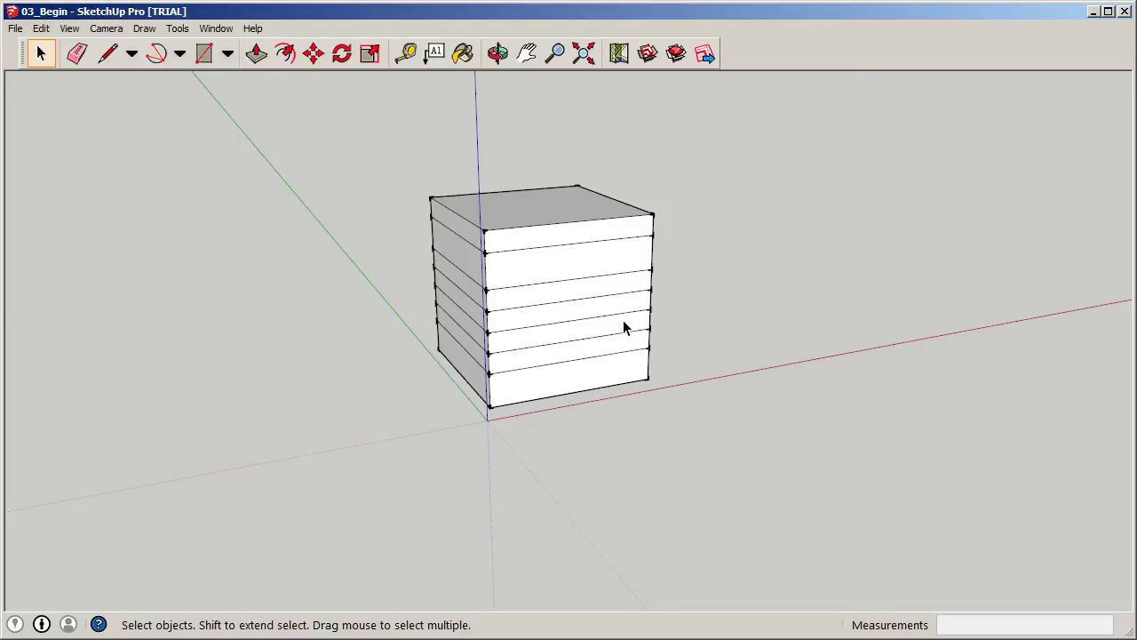
Inspect the sliced cube's front side inside its group and in the standard Front view.
middle_click_drag(625, 325, 510, 243)
left_click(522, 216)
scroll(562, 399, "up", 4)
scroll(561, 411, "down", 2)
middle_click_drag(562, 411, 407, 364)
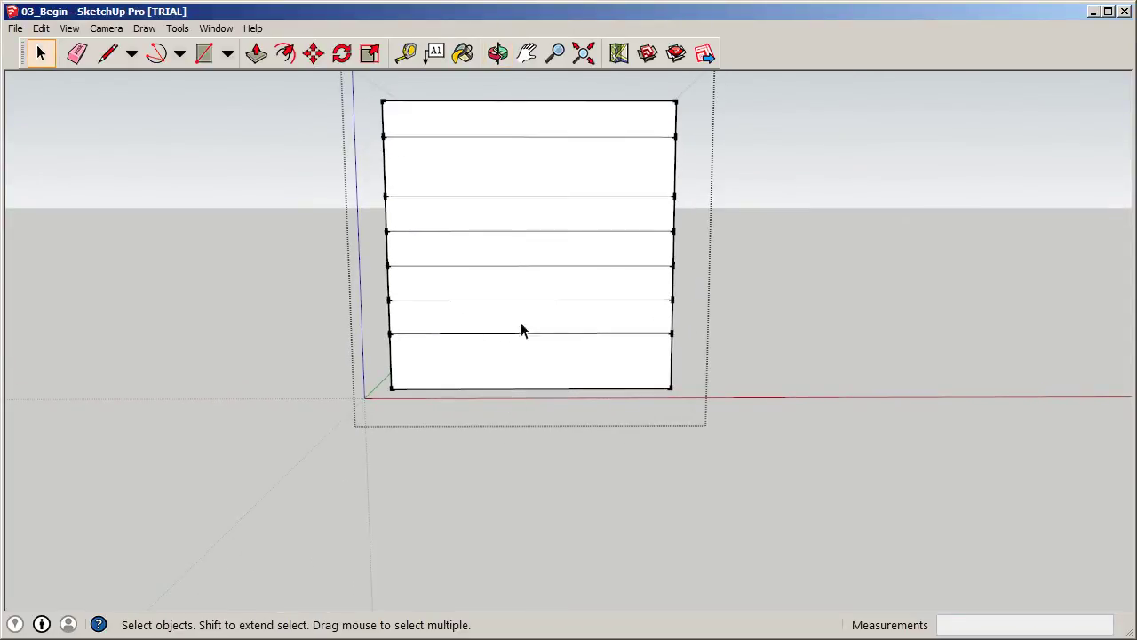
middle_click_drag(594, 490, 581, 455)
key("f")
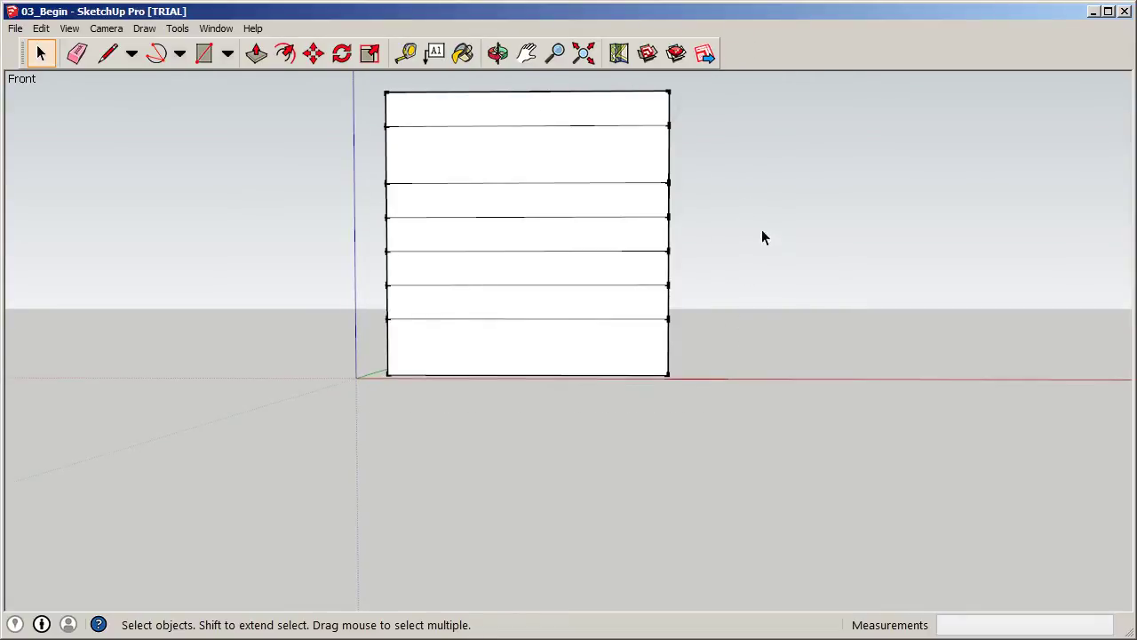
Show the Views and Layers toolbars and set the camera to the standard Front view.
right_click(764, 44)
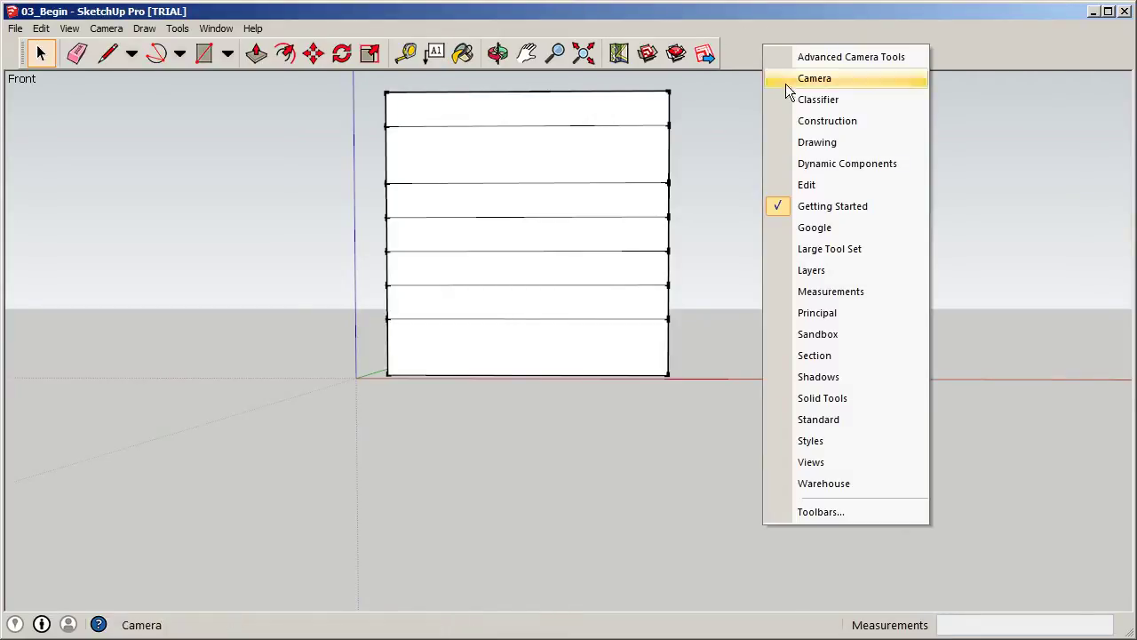
left_click(810, 463)
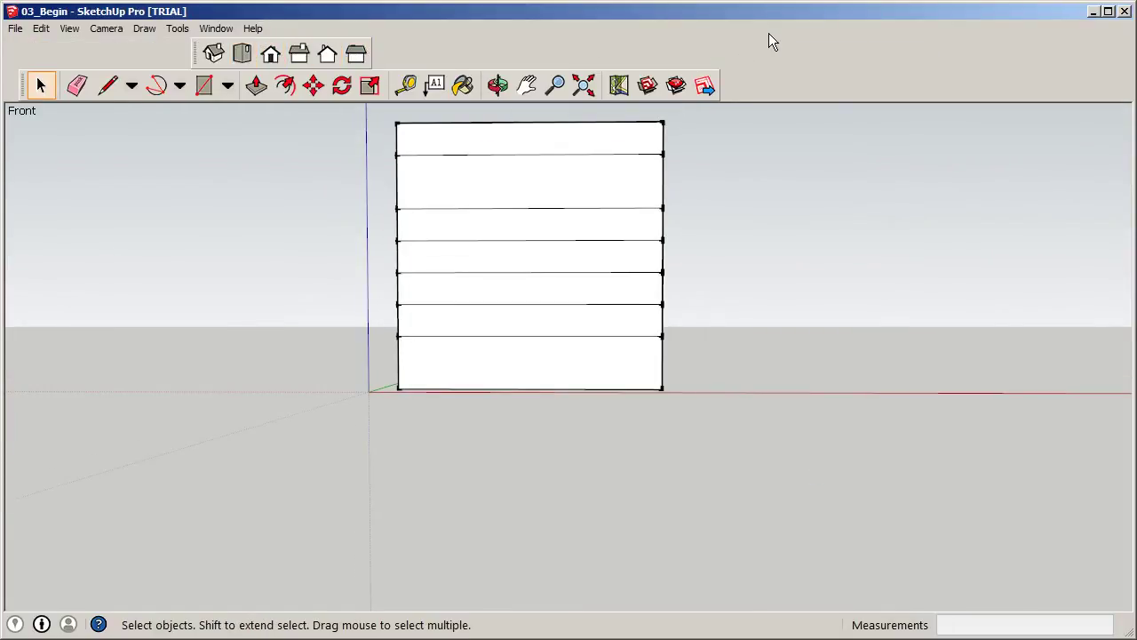
right_click(592, 53)
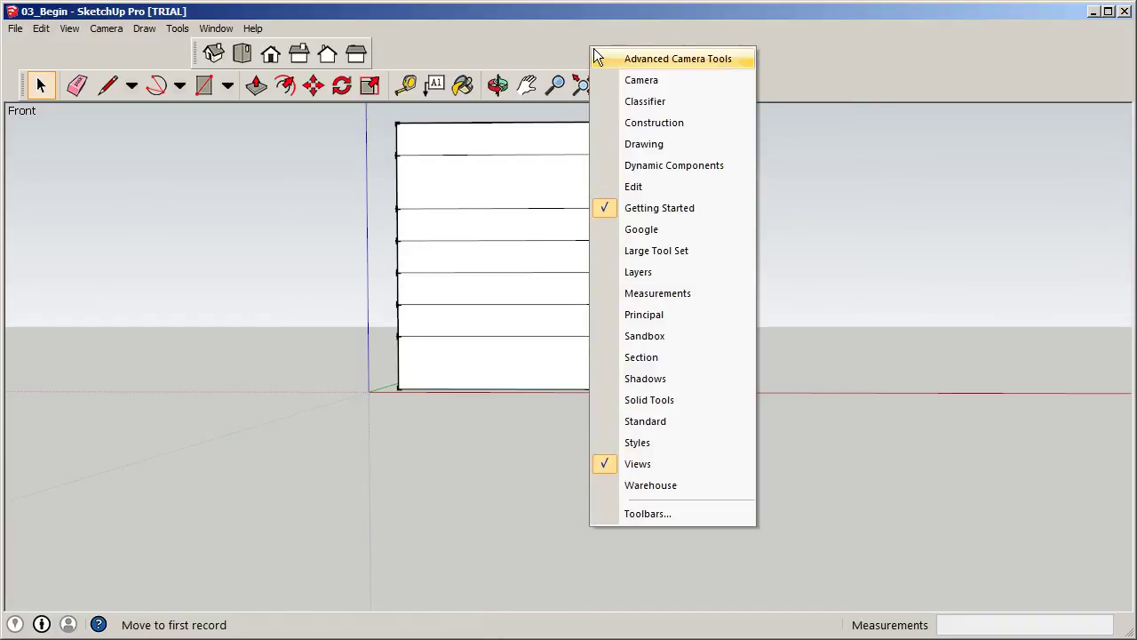
left_click(632, 273)
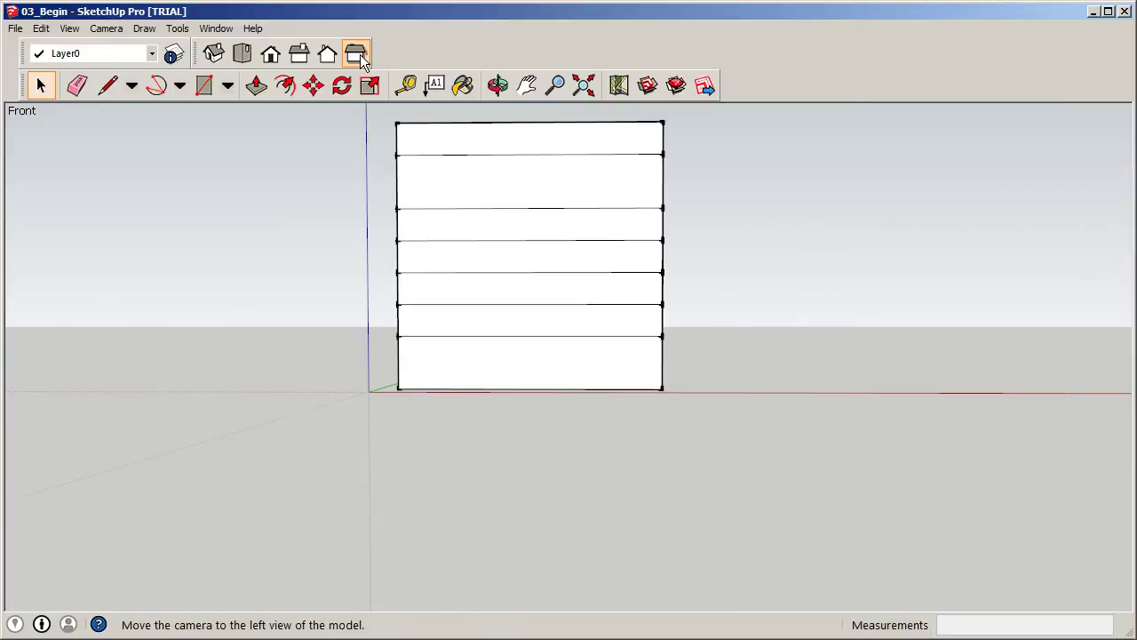
left_click(276, 57)
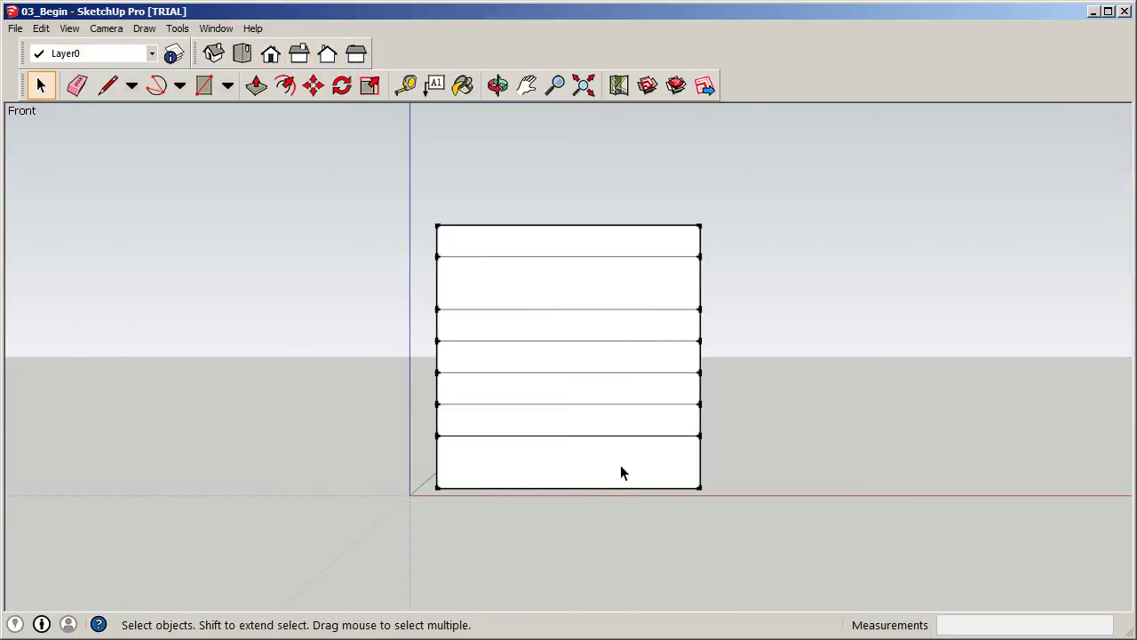
scroll(547, 495, "up", 1)
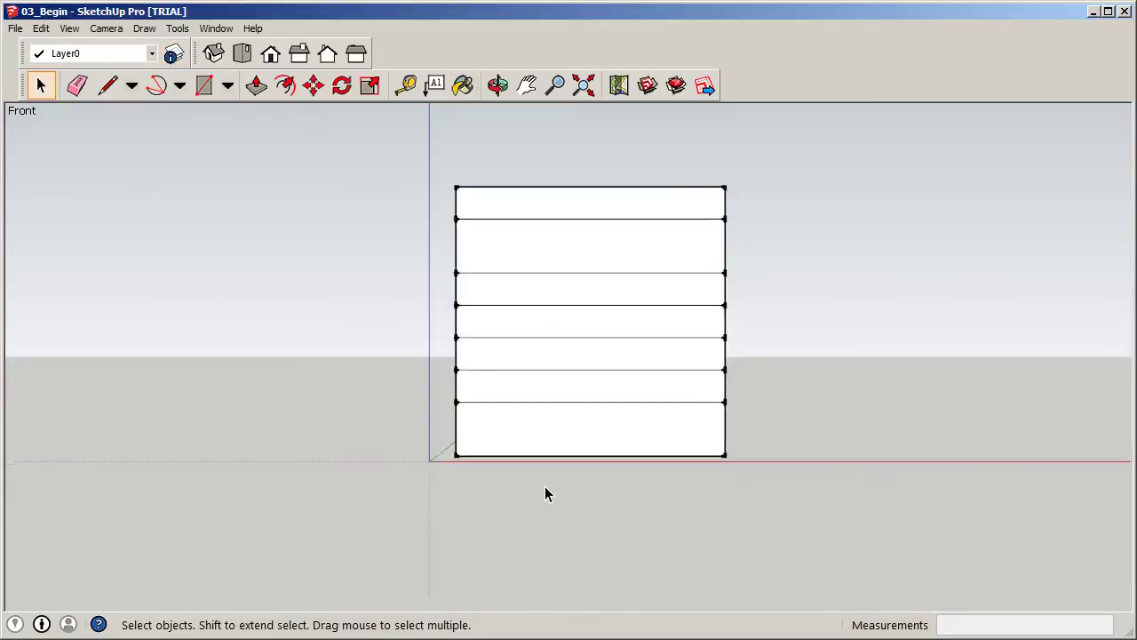
Try to window-select the cube's bottom level from outside its group.
scroll(545, 489, "up", 1)
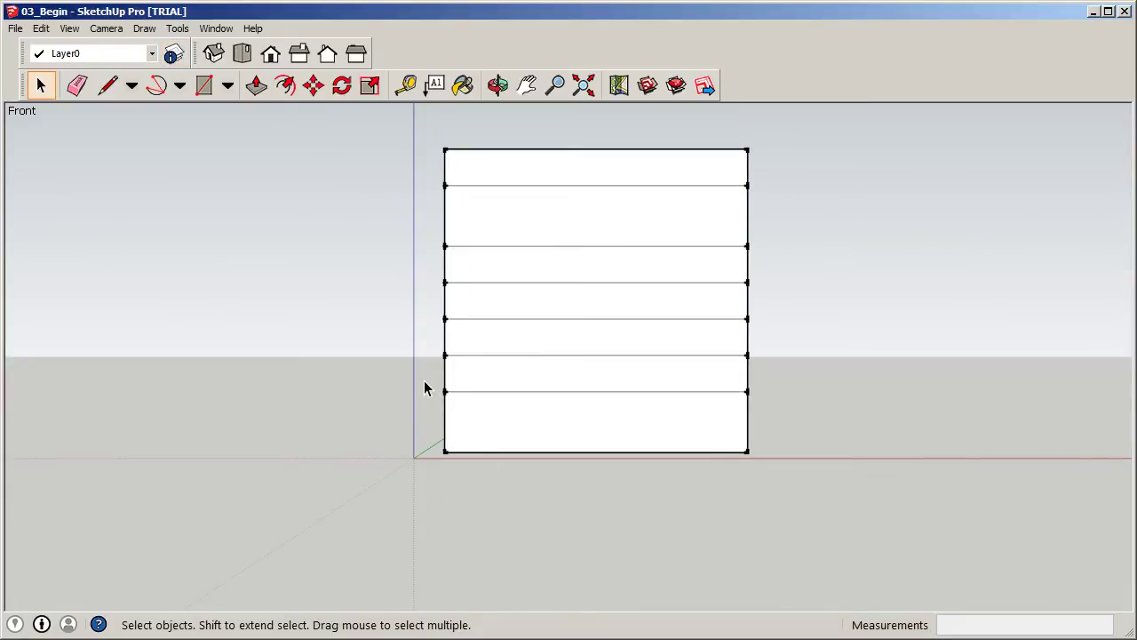
left_click_drag(466, 402, 791, 477)
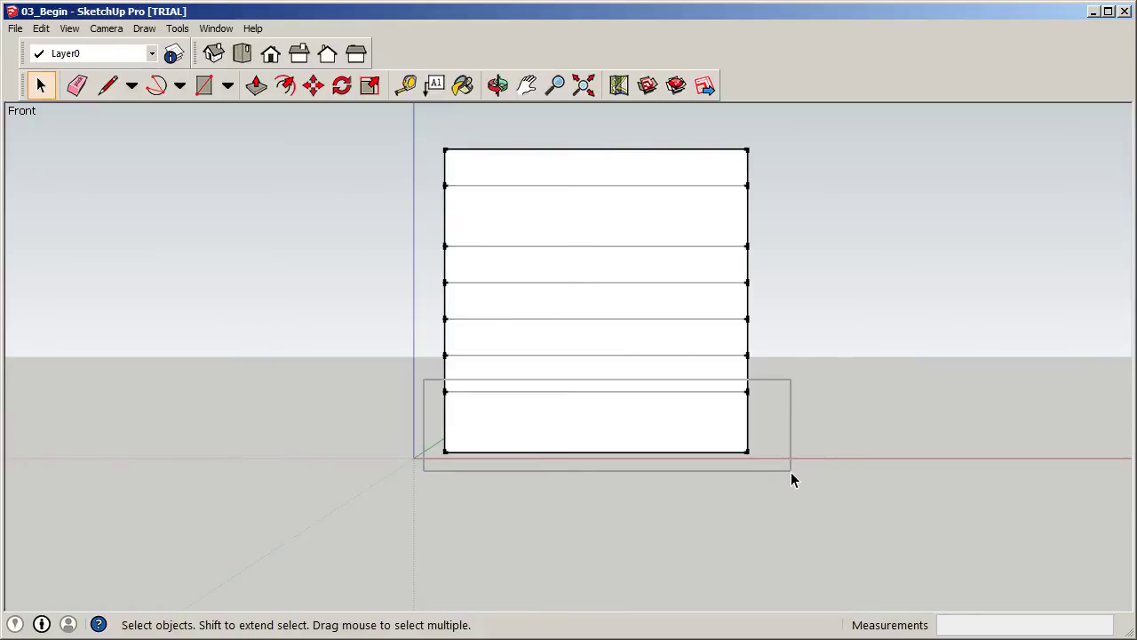
left_click_drag(791, 476, 792, 475)
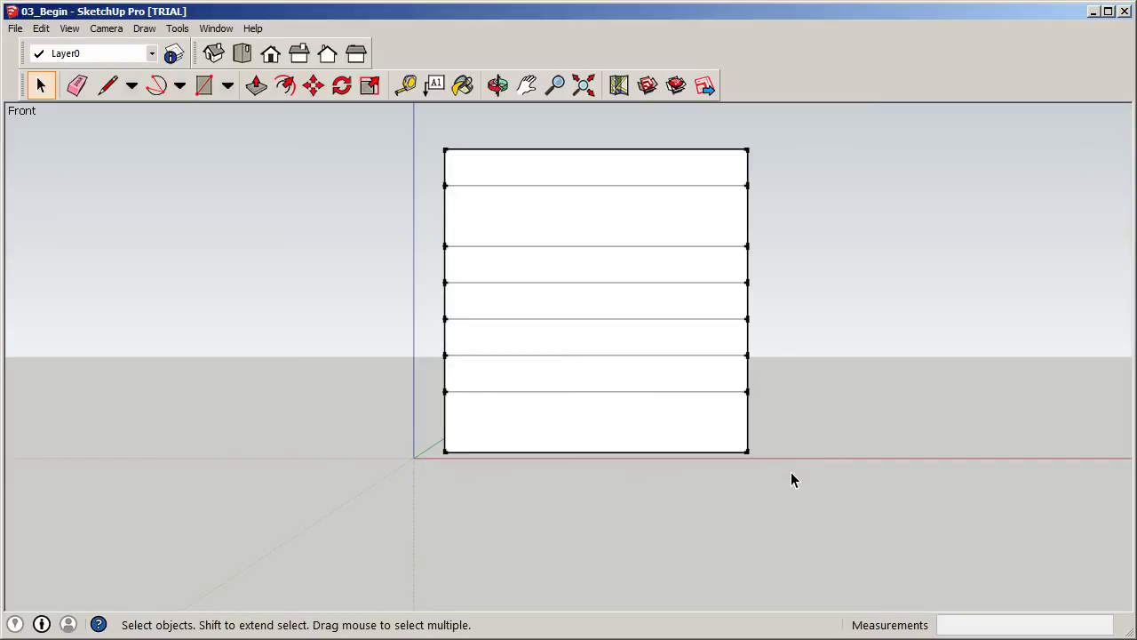
Open the cube group for editing, select the whole bottom level on every side, and make it a nested group.
triple_click(629, 346)
key("ctrl+g")
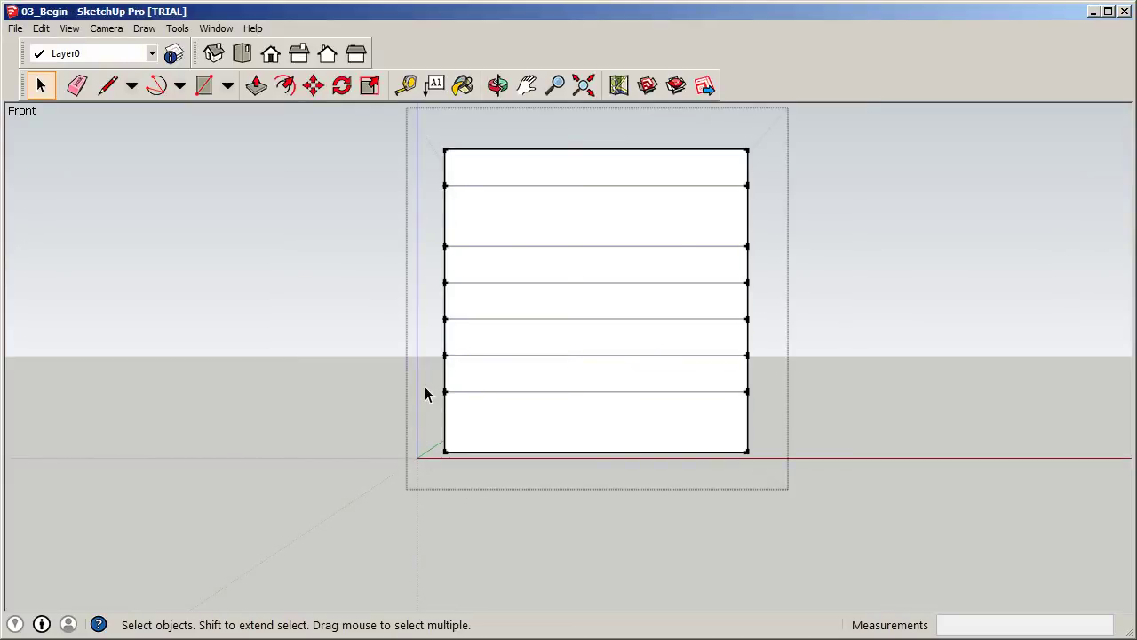
left_click_drag(427, 384, 781, 463)
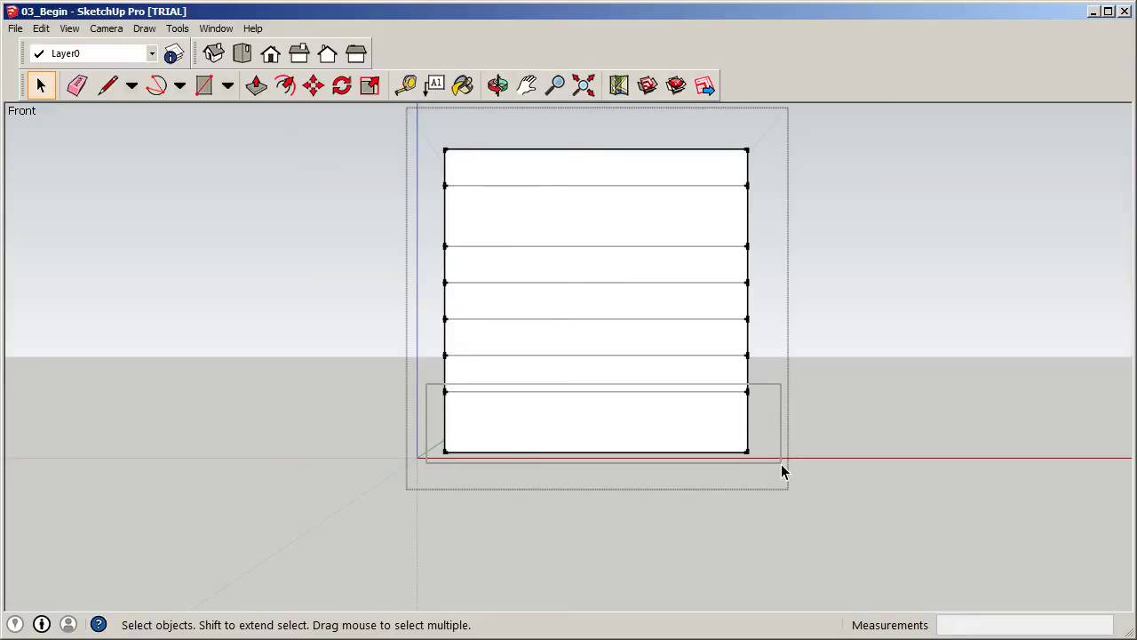
left_click_drag(781, 463, 781, 464)
middle_click_drag(781, 464, 754, 456)
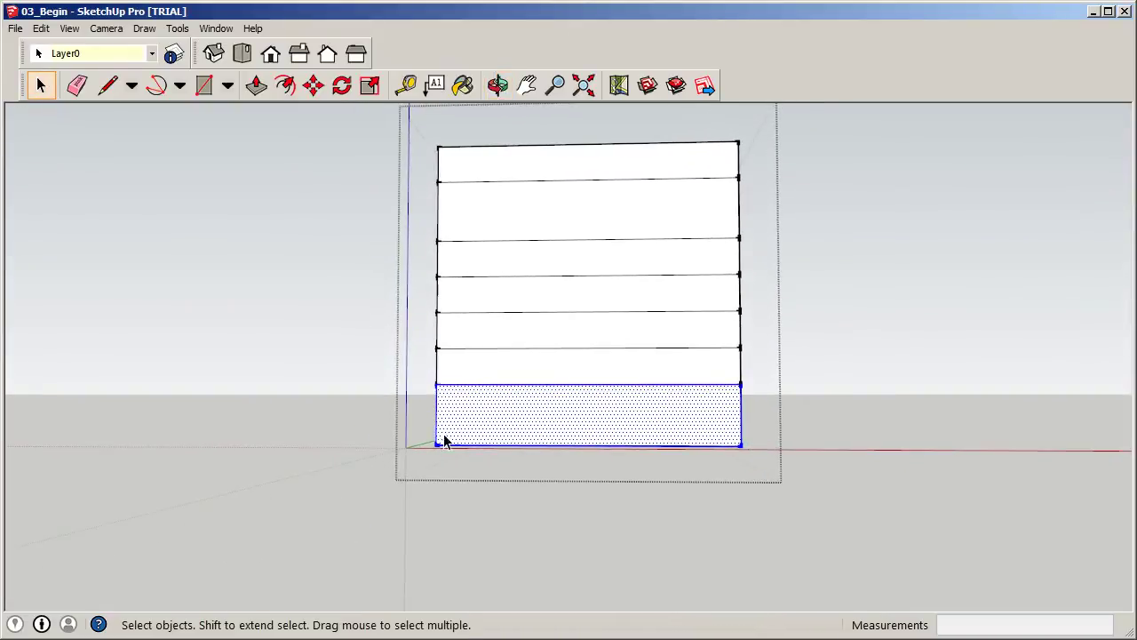
left_click_drag(418, 368, 782, 470)
left_click_drag(759, 469, 447, 483)
key("space")
middle_click_drag(675, 472, 364, 477)
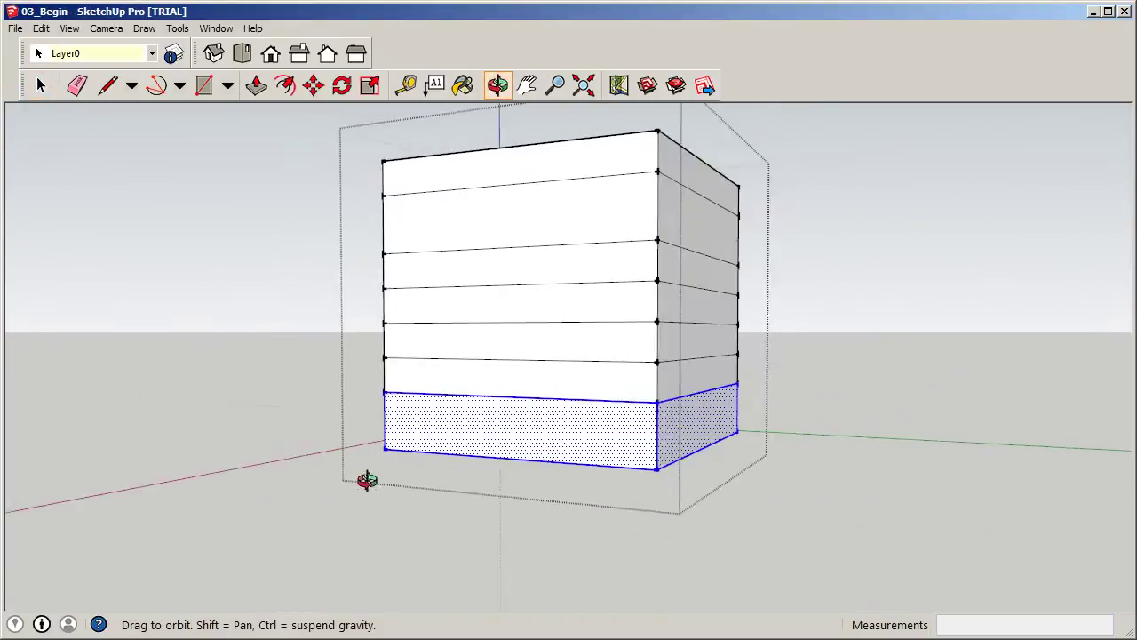
middle_click_drag(702, 472, 548, 513)
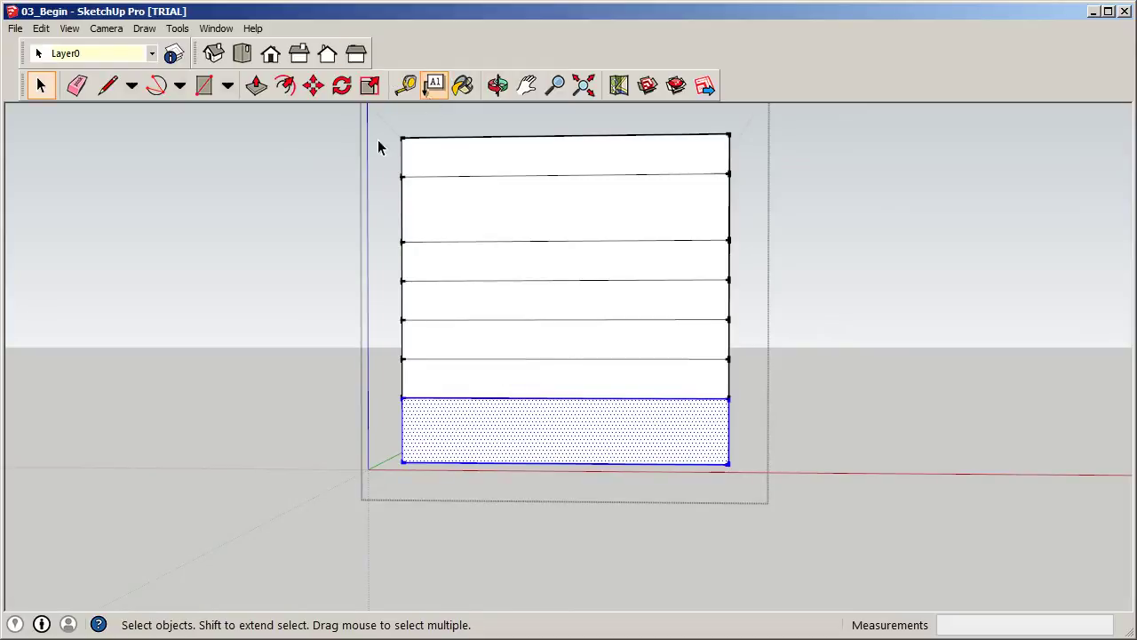
right_click(529, 414)
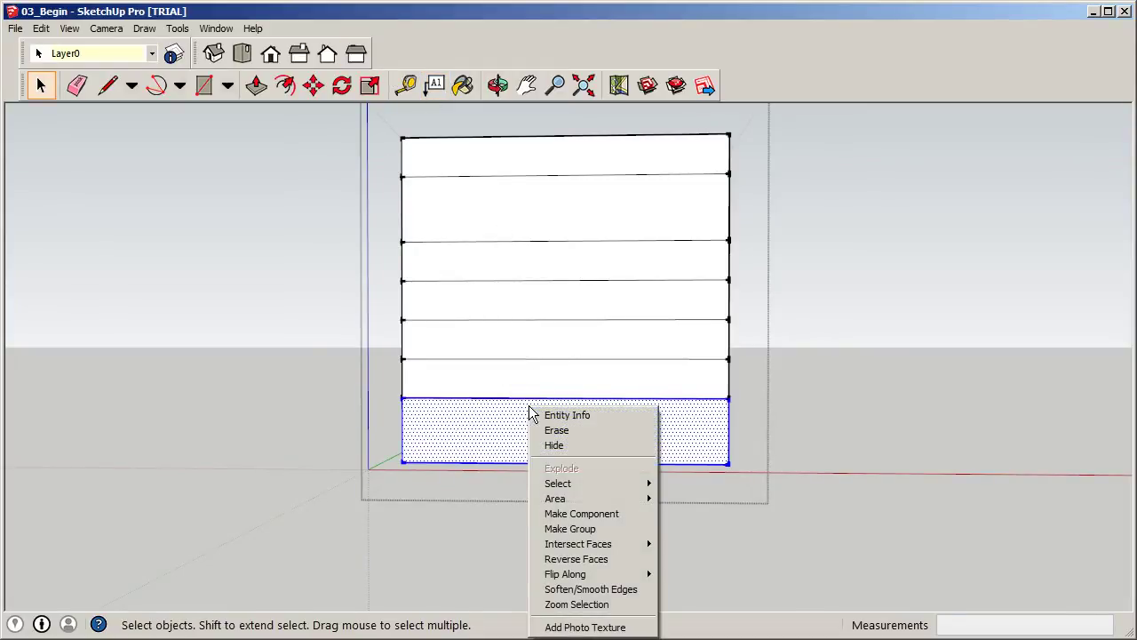
left_click(569, 528)
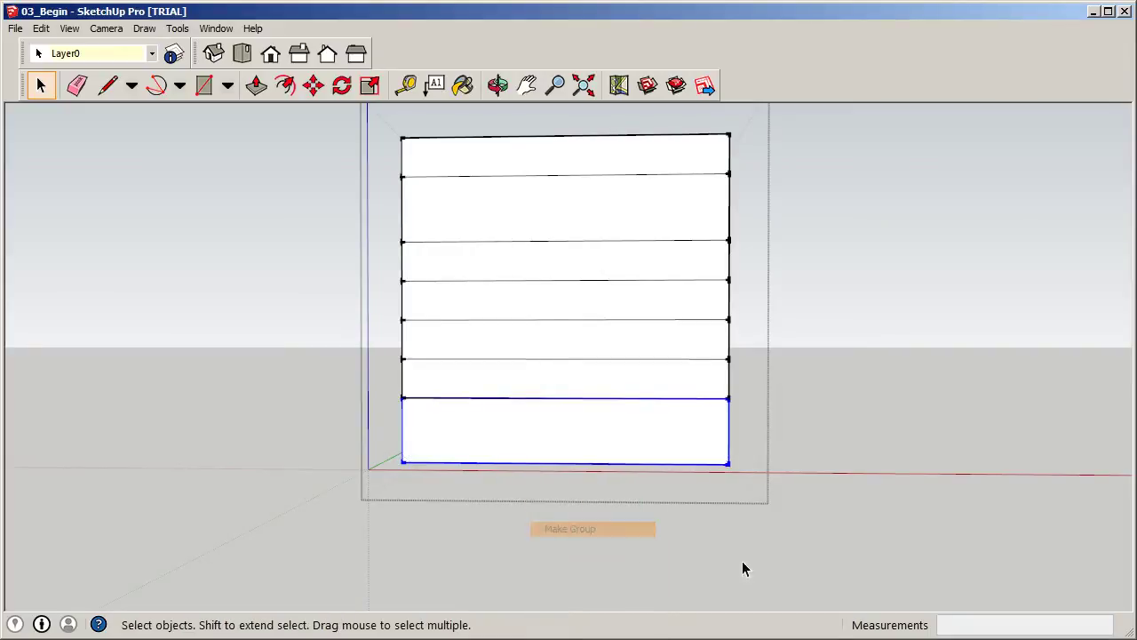
Check the context commands offered for the lowest level line and for the new bottom-level group, and clear the selection.
right_click(550, 410)
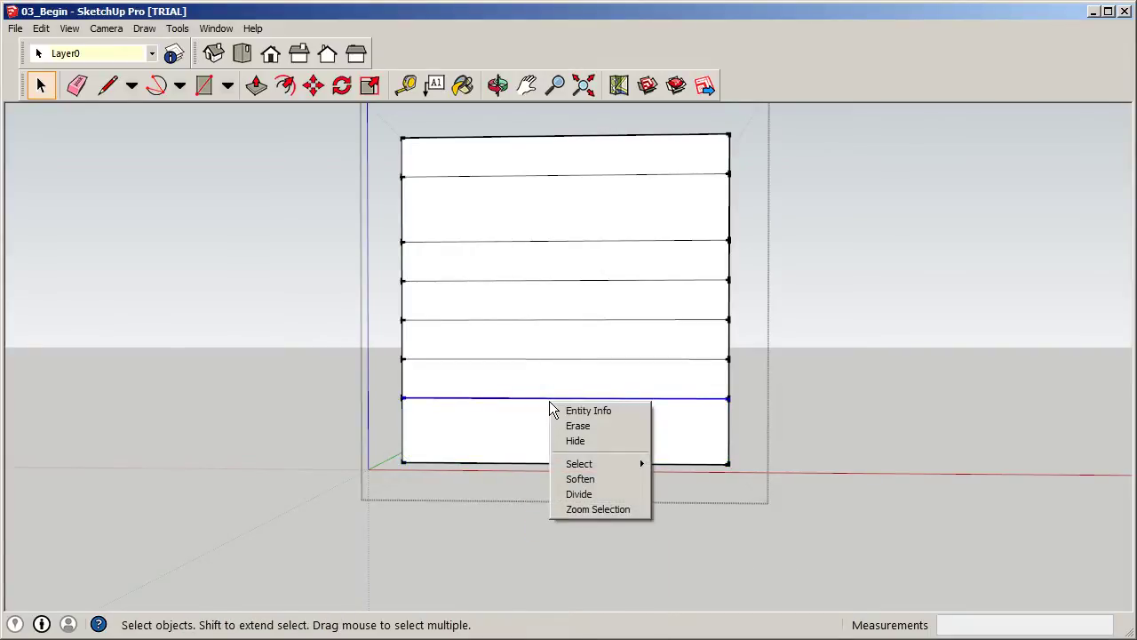
right_click(504, 409)
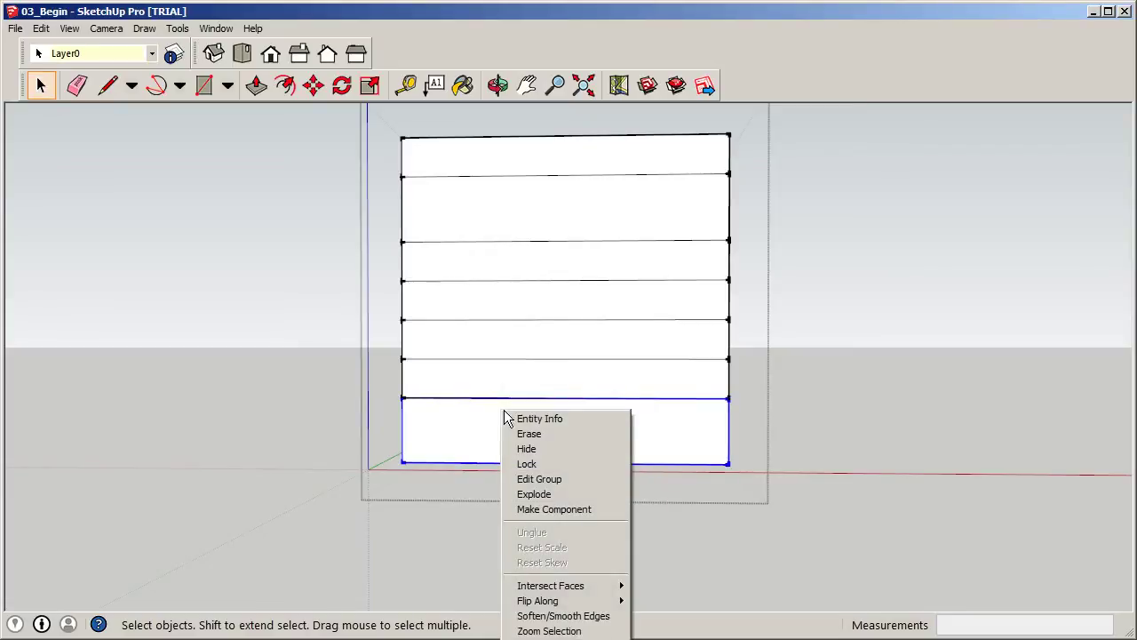
left_click(544, 514)
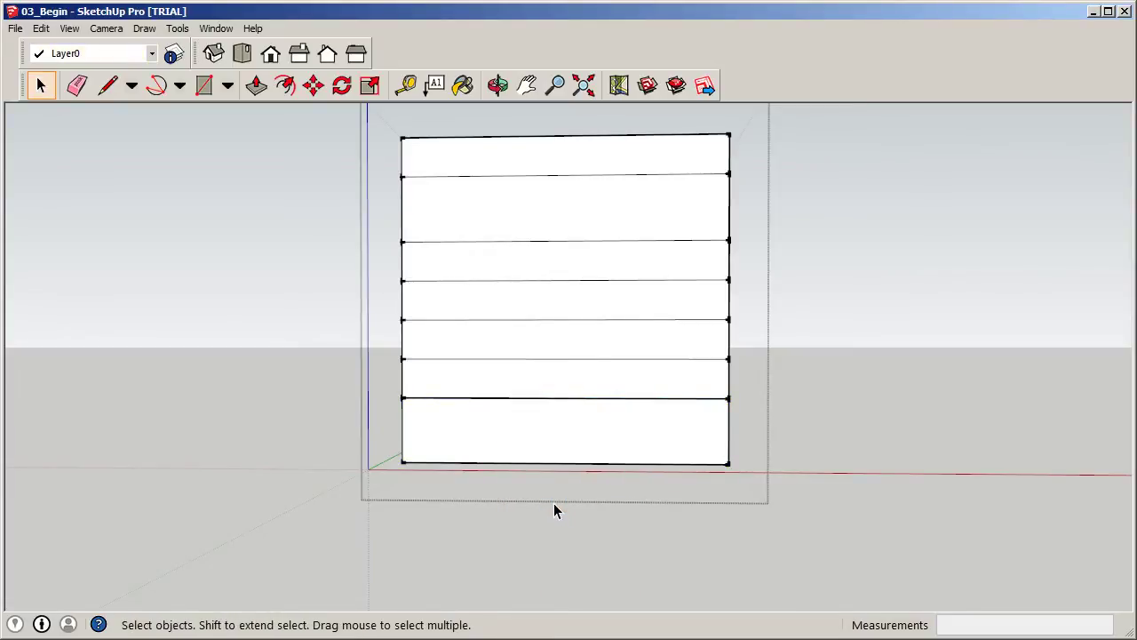
List the components used in the model and rename Group#2 as Ground Floor.
left_click(235, 30)
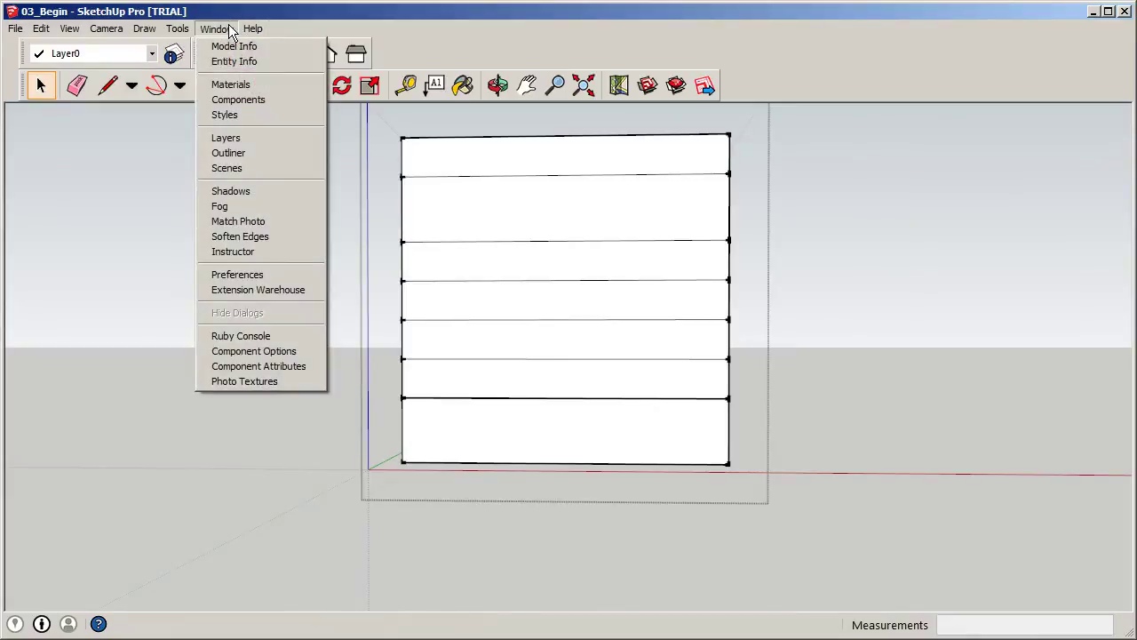
left_click(238, 100)
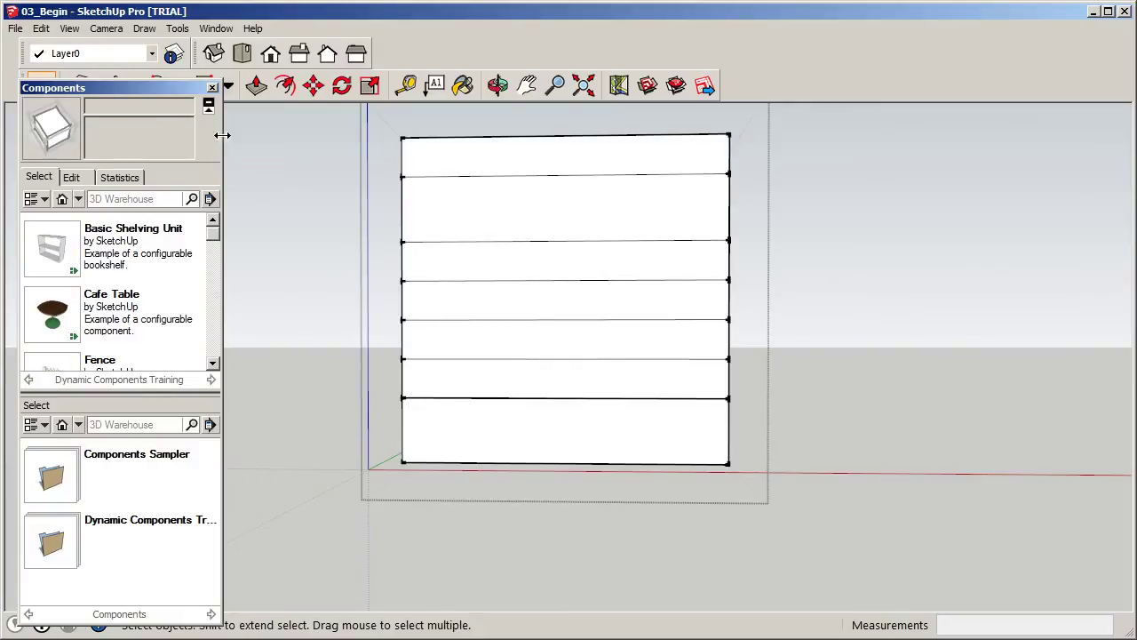
left_click(64, 200)
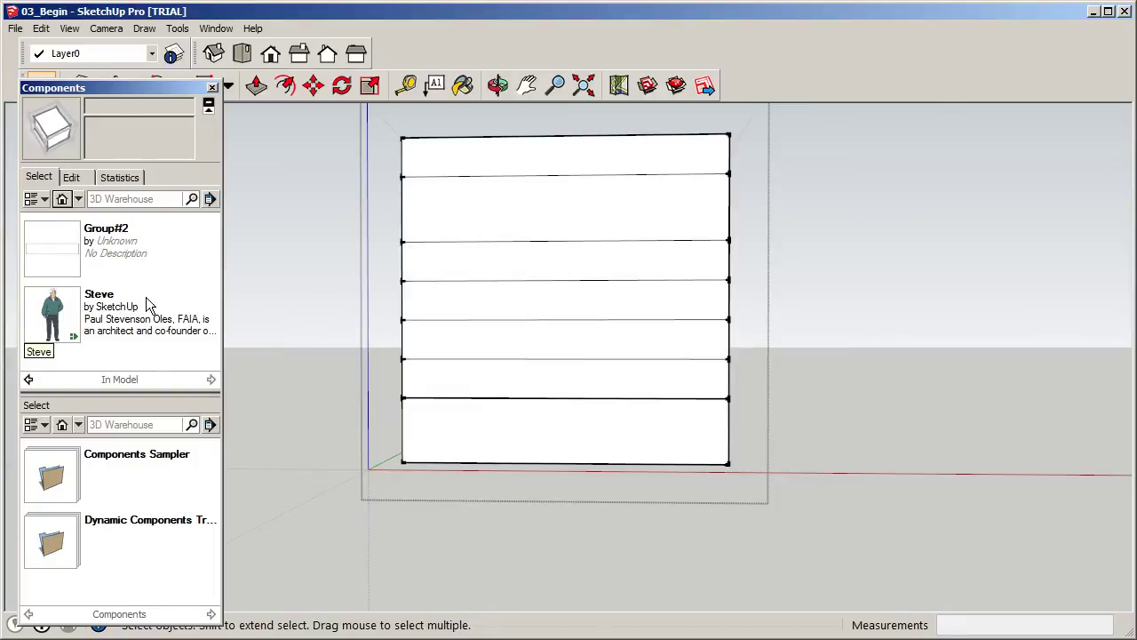
left_click(102, 234)
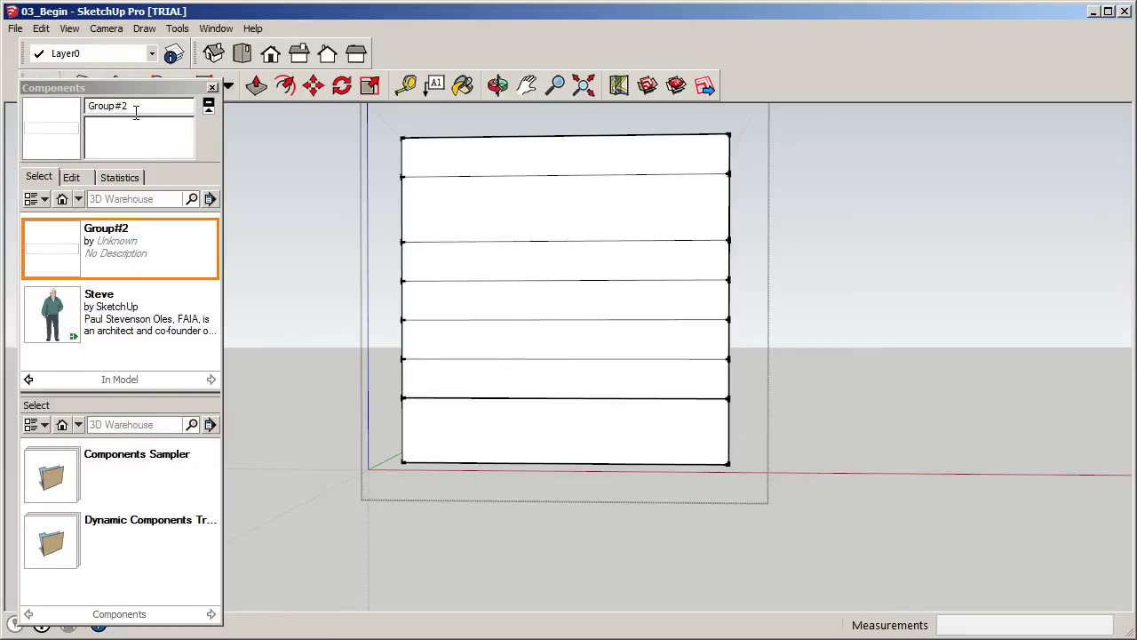
left_click(136, 106)
left_click_drag(137, 106, 84, 107)
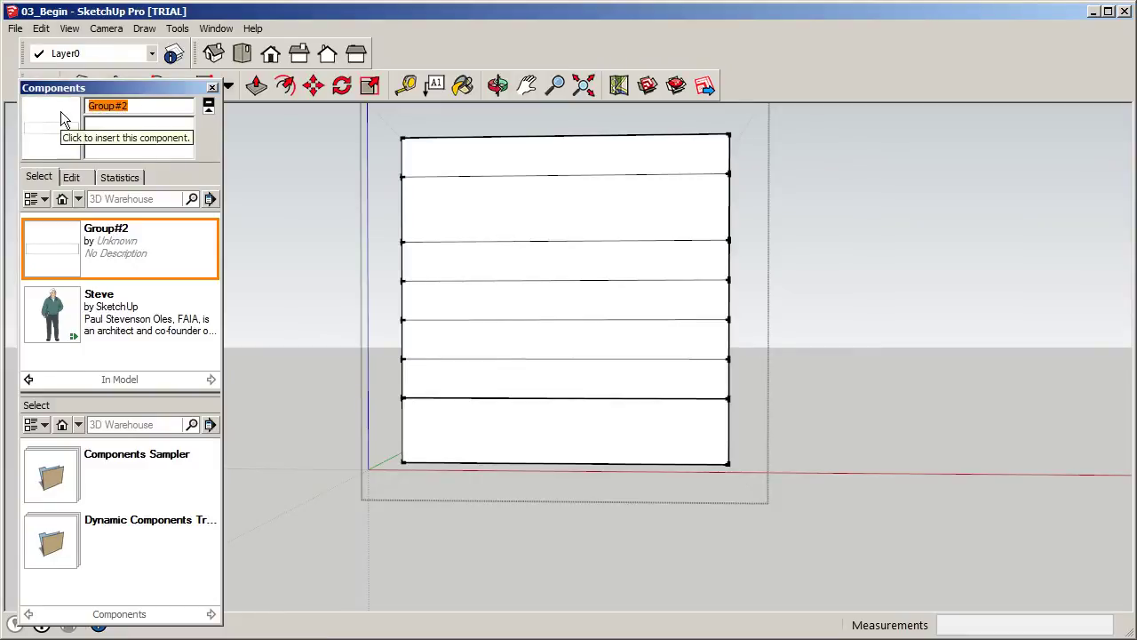
type("Ground")
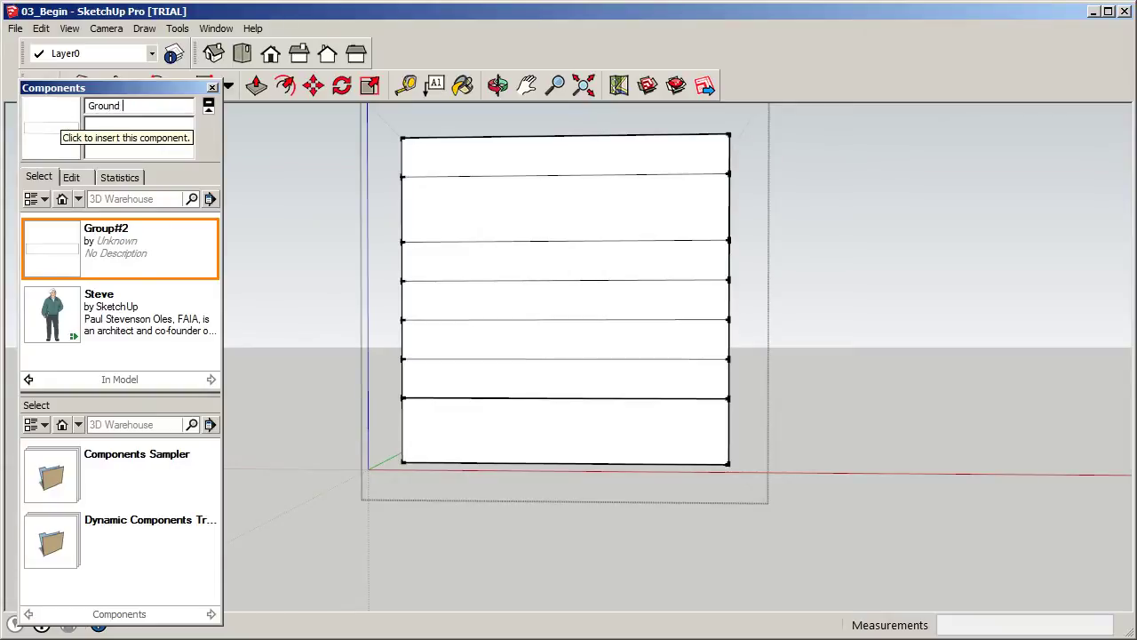
type(" Floor")
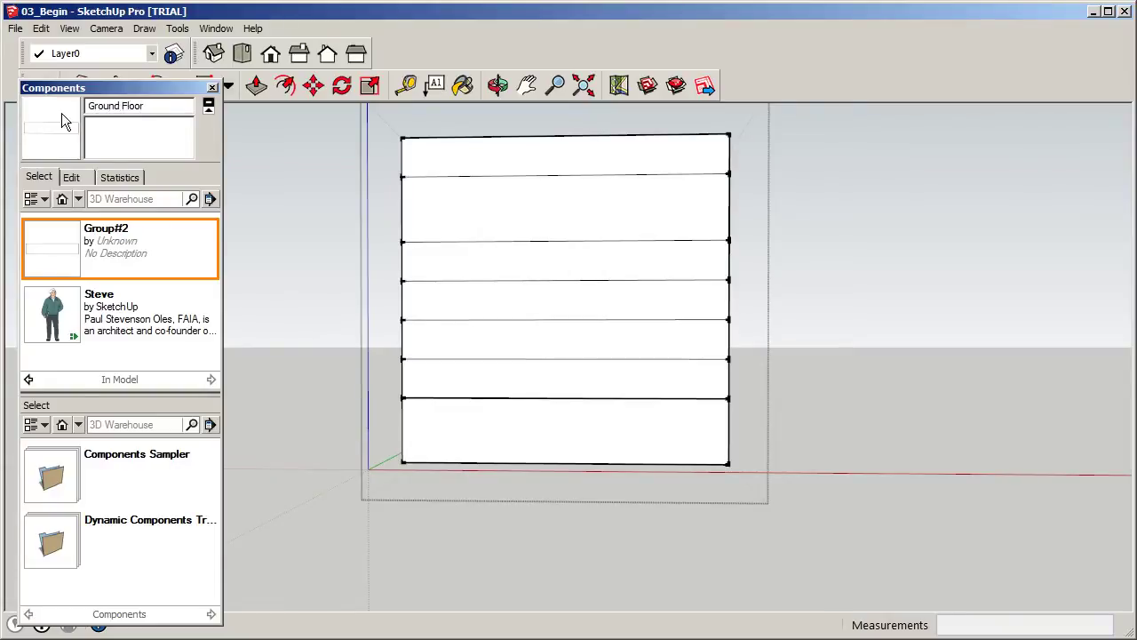
Enter "Dining and Retail" as the Ground Floor description, uncover the drawing tools, and return to the Select tool.
left_click(110, 125)
type("Dining and Retail")
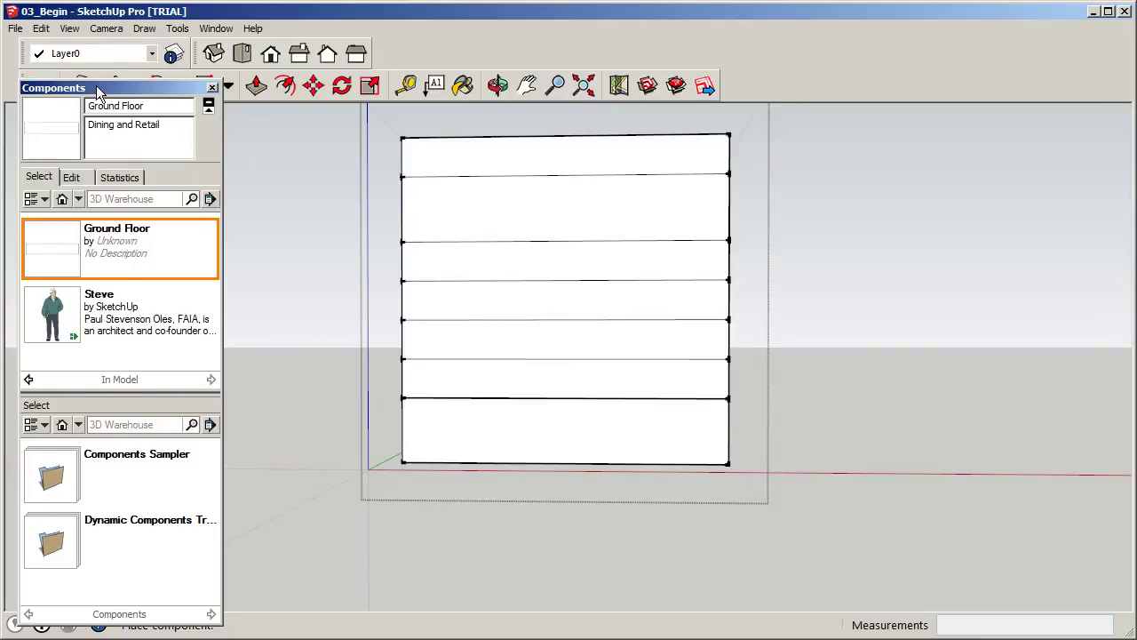
left_click_drag(97, 91, 102, 121)
left_click(39, 87)
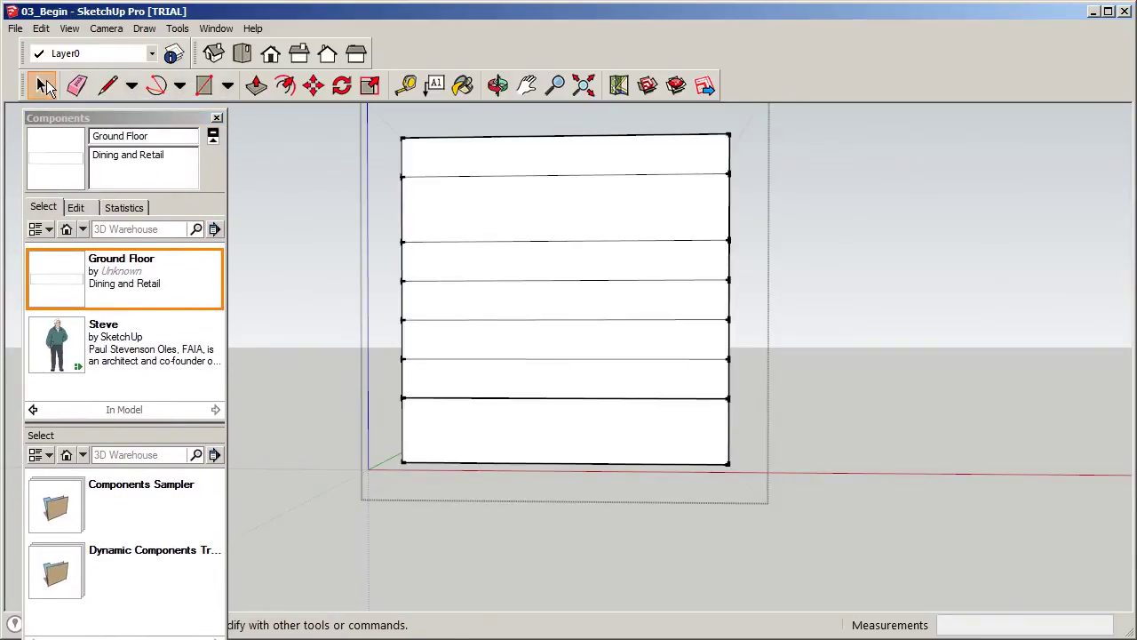
Leave the cube group, reopen it, and select the Ground Floor group inside to check it.
left_click(977, 373)
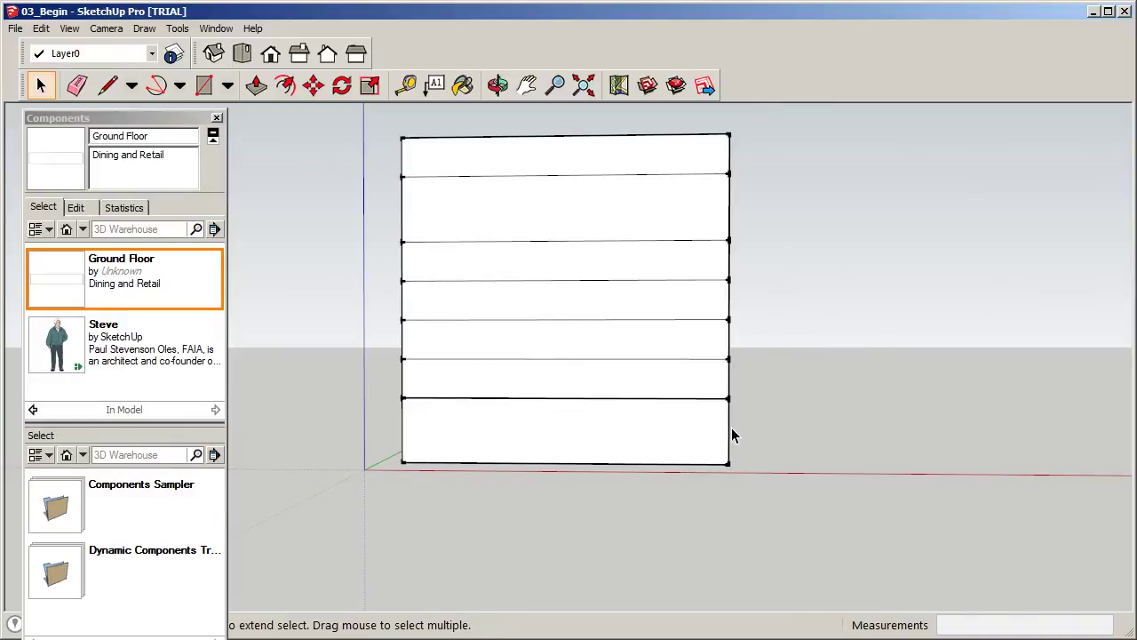
double_click(685, 433)
left_click(691, 442)
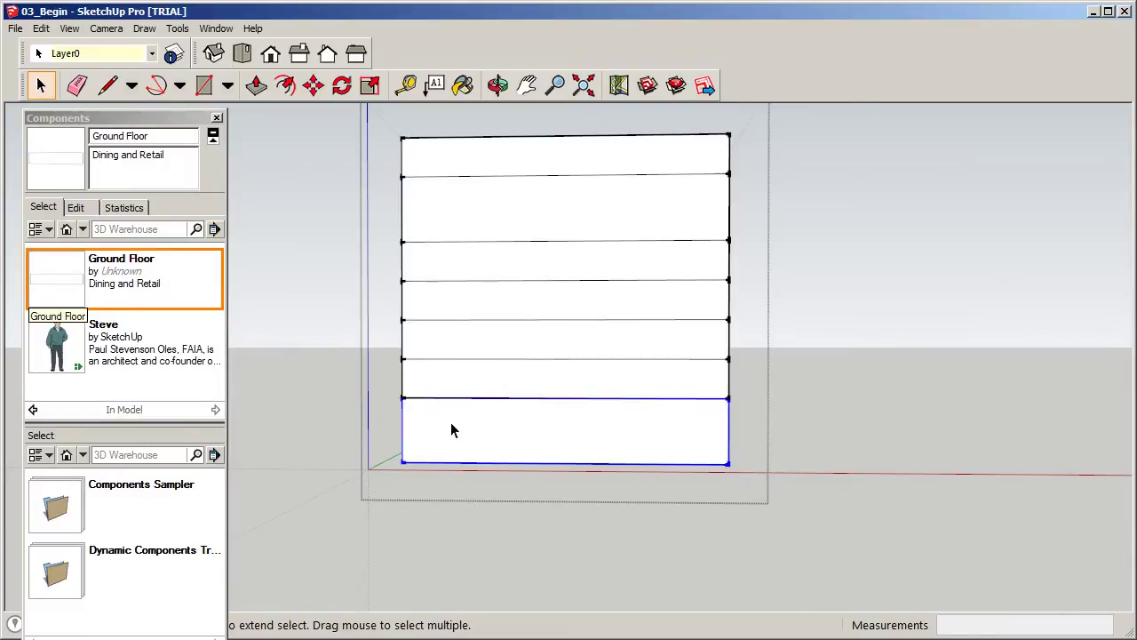
Set the camera to the standard Front view with Parallel Projection.
scroll(450, 431, "down", 1)
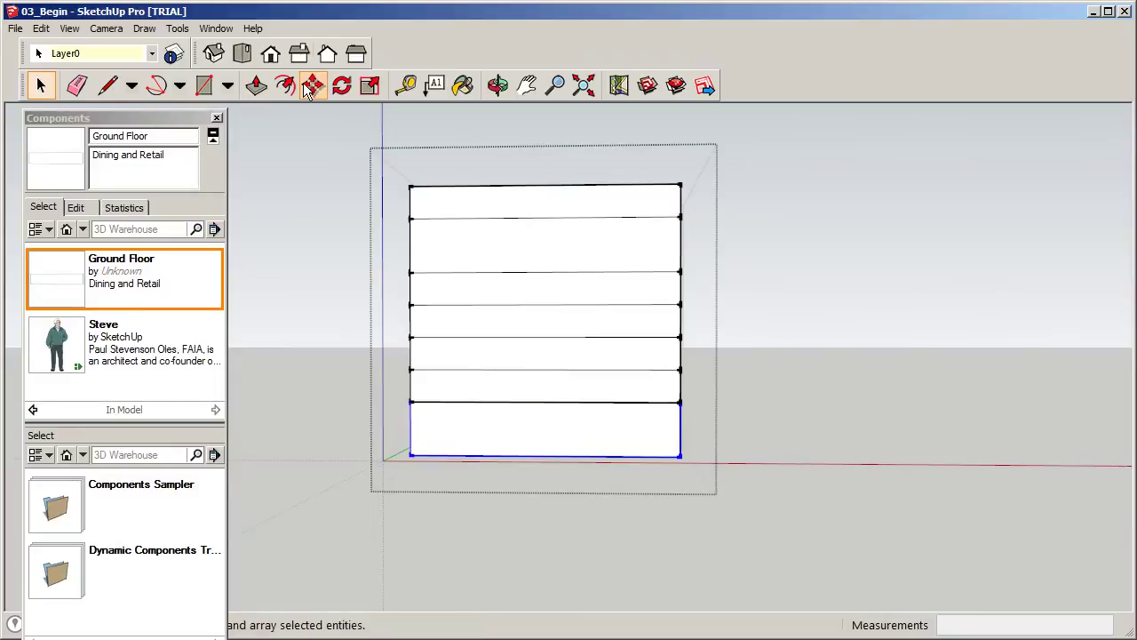
left_click(271, 55)
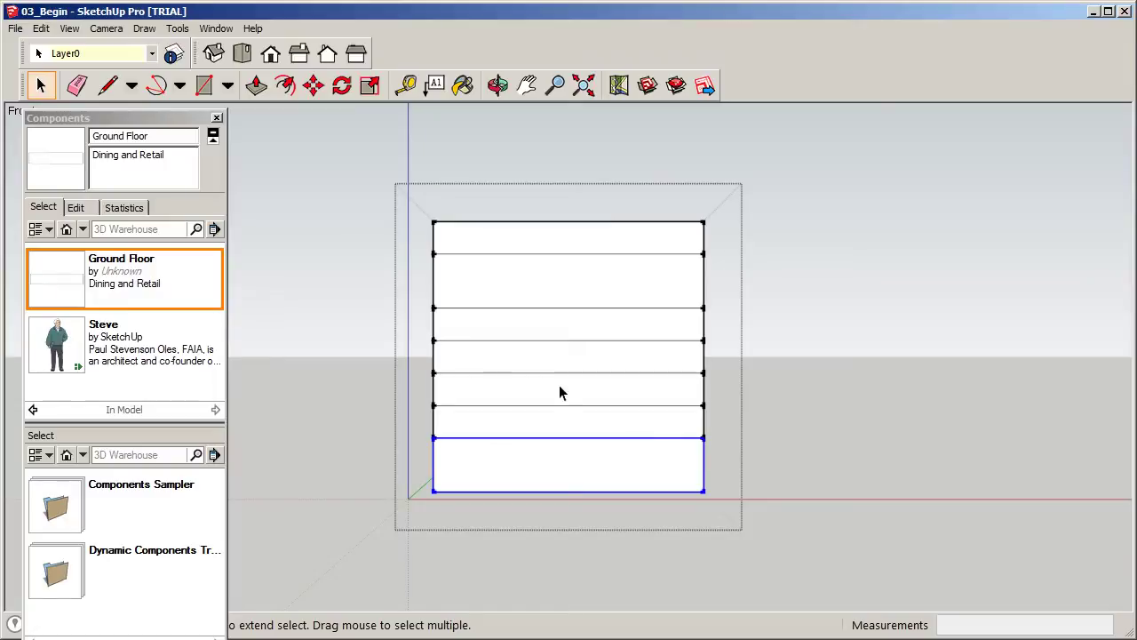
left_click(76, 30)
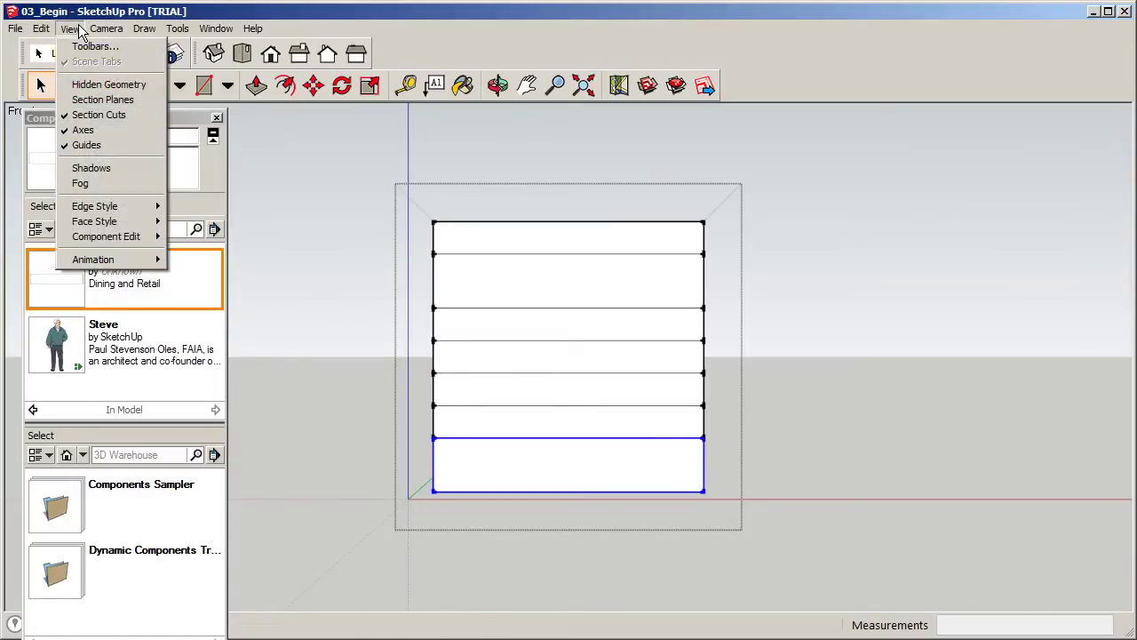
mouse_move(107, 36)
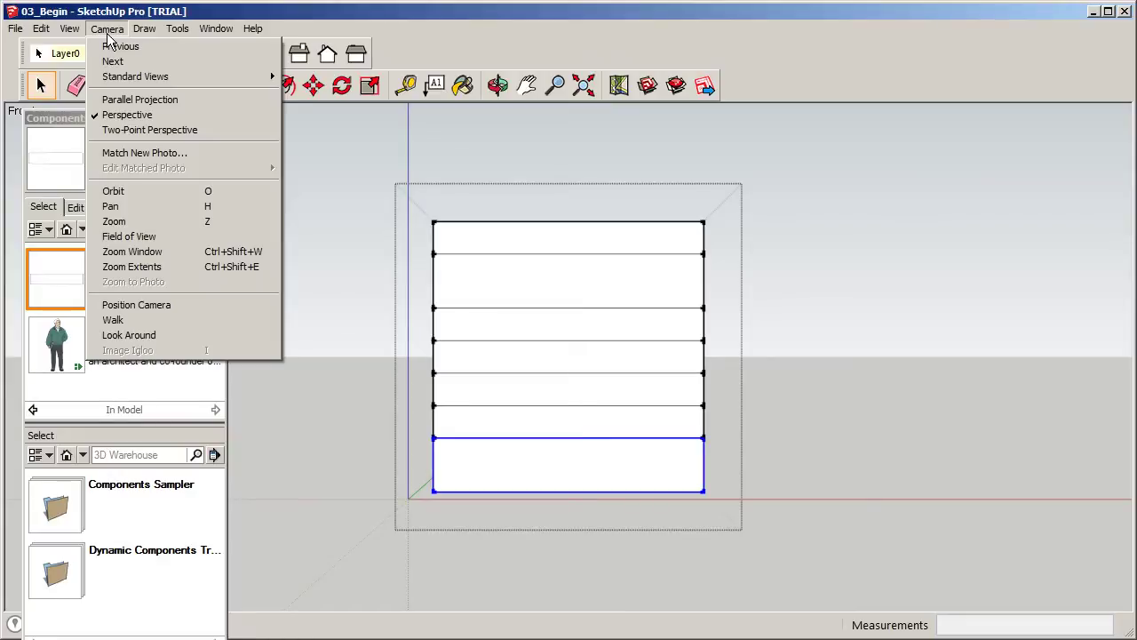
left_click(106, 99)
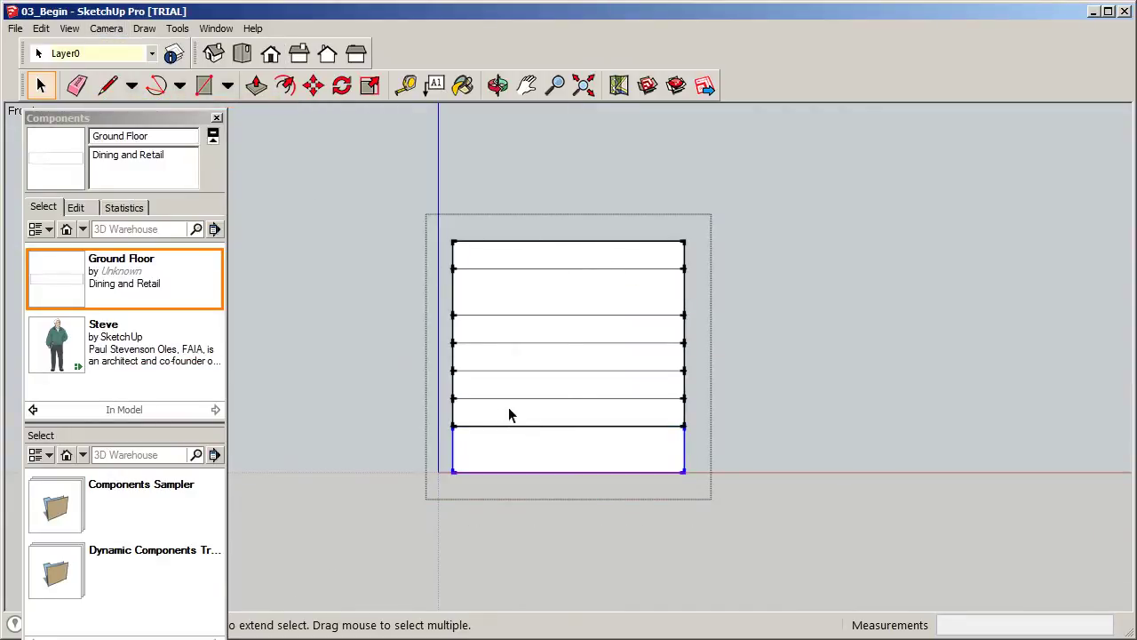
Inside the cube group, select the whole level directly above the Ground Floor and make it a nested group.
left_click(261, 345)
scroll(477, 409, "up", 2)
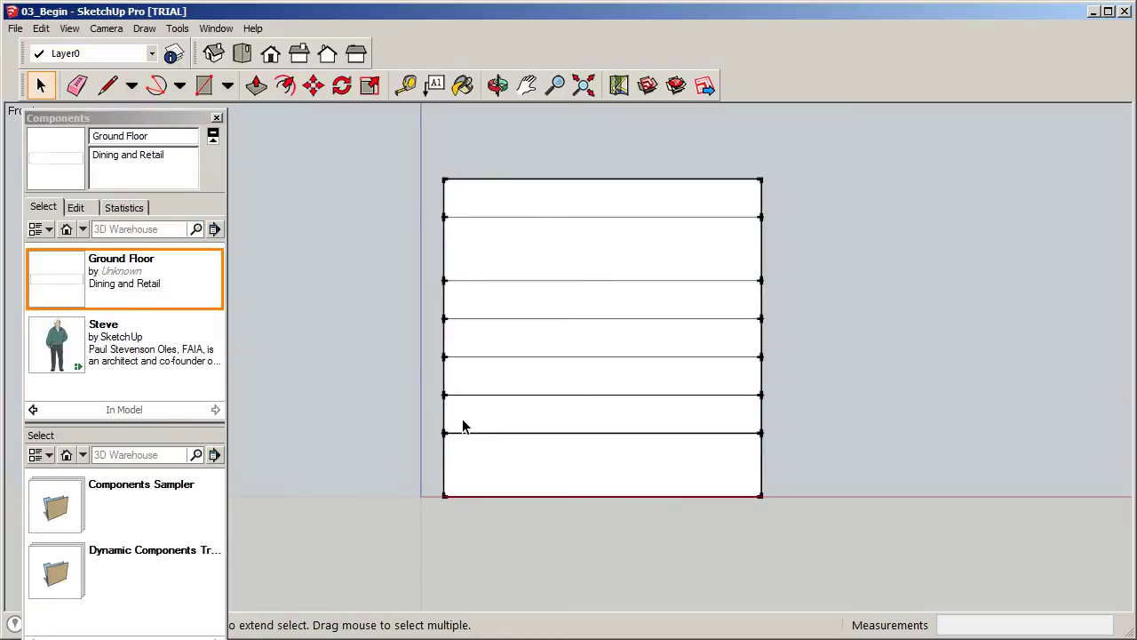
left_click_drag(431, 382, 793, 449)
triple_click(654, 432)
key("Escape")
left_click_drag(430, 388, 778, 450)
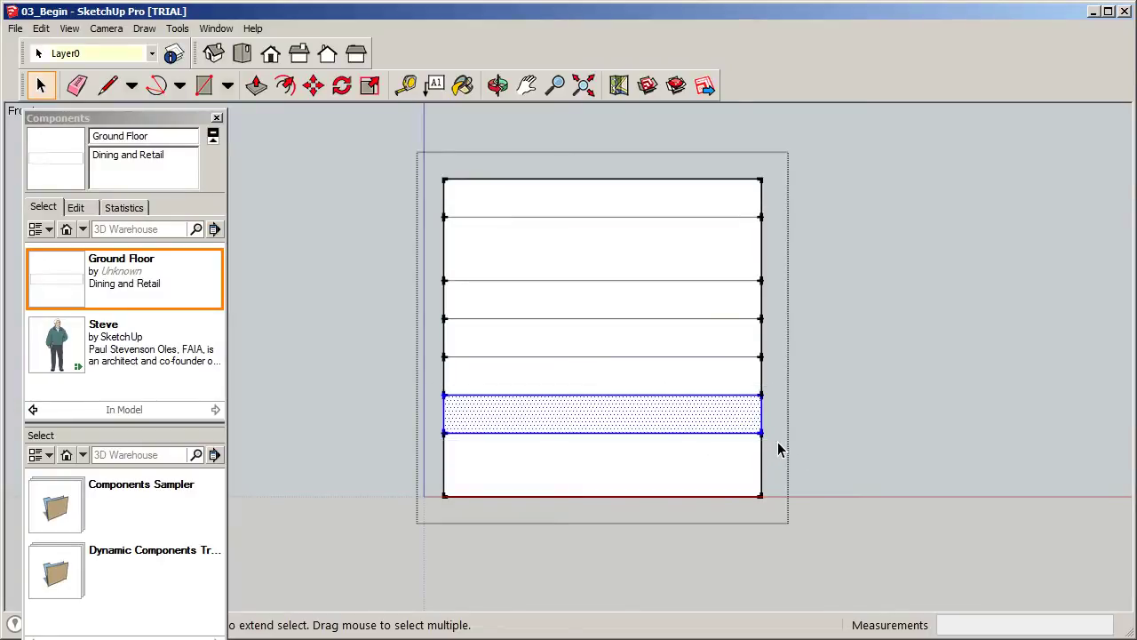
middle_click_drag(880, 429, 928, 429)
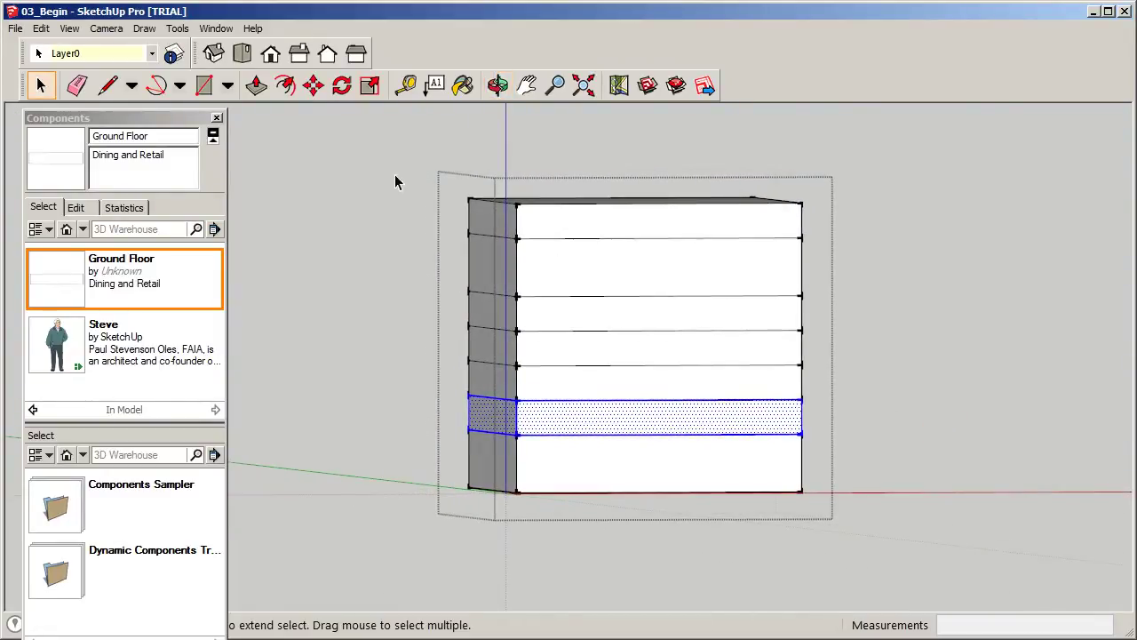
left_click(271, 53)
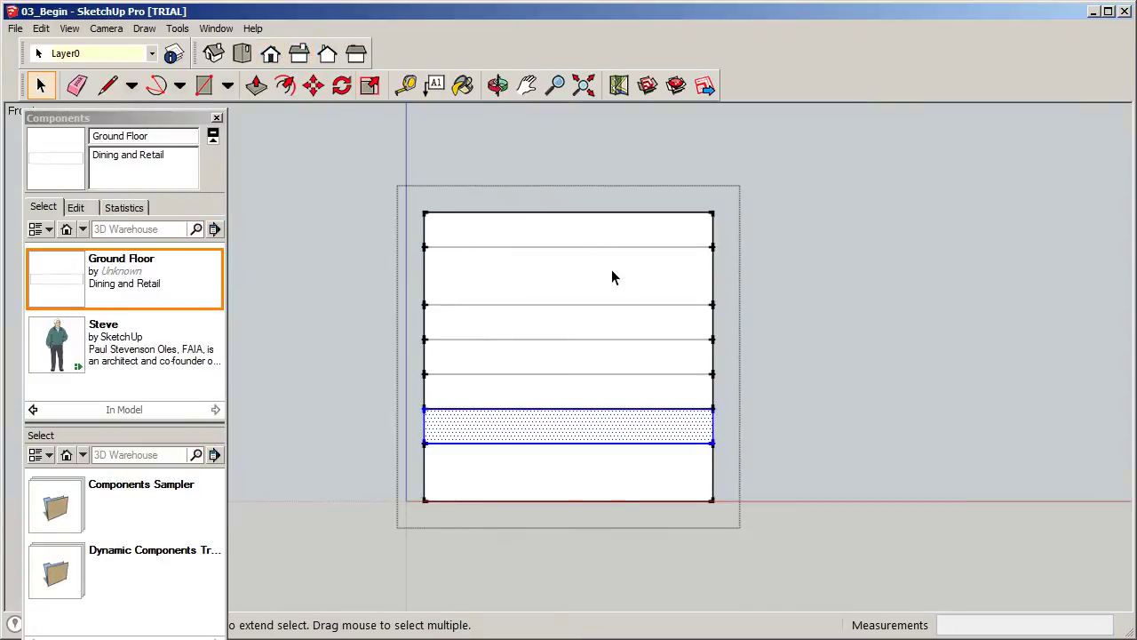
right_click(553, 420)
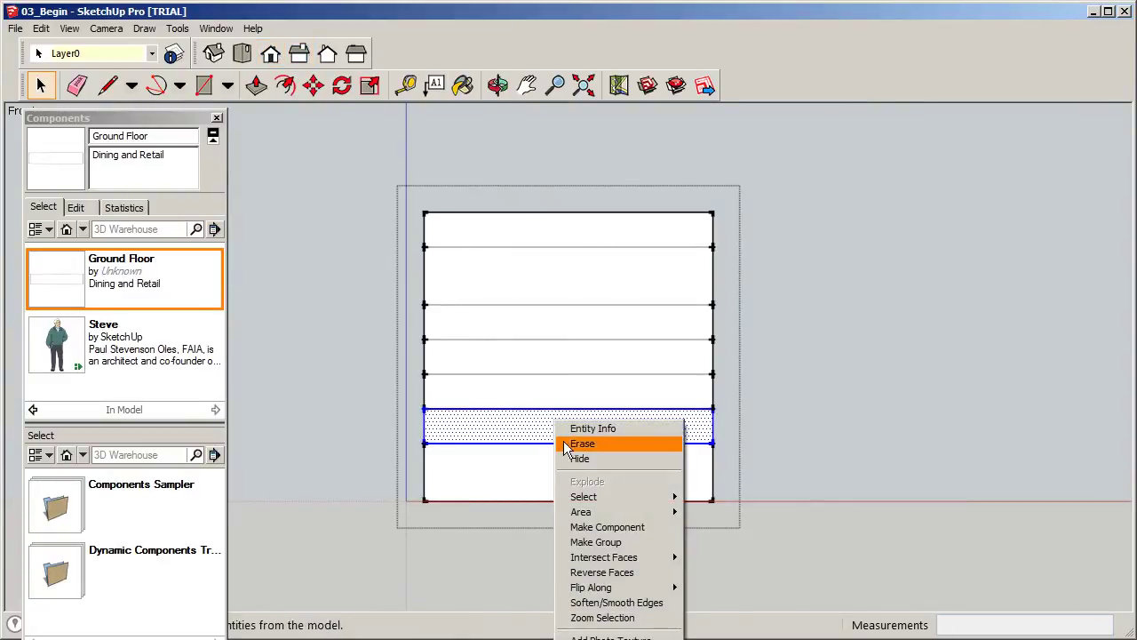
left_click(602, 540)
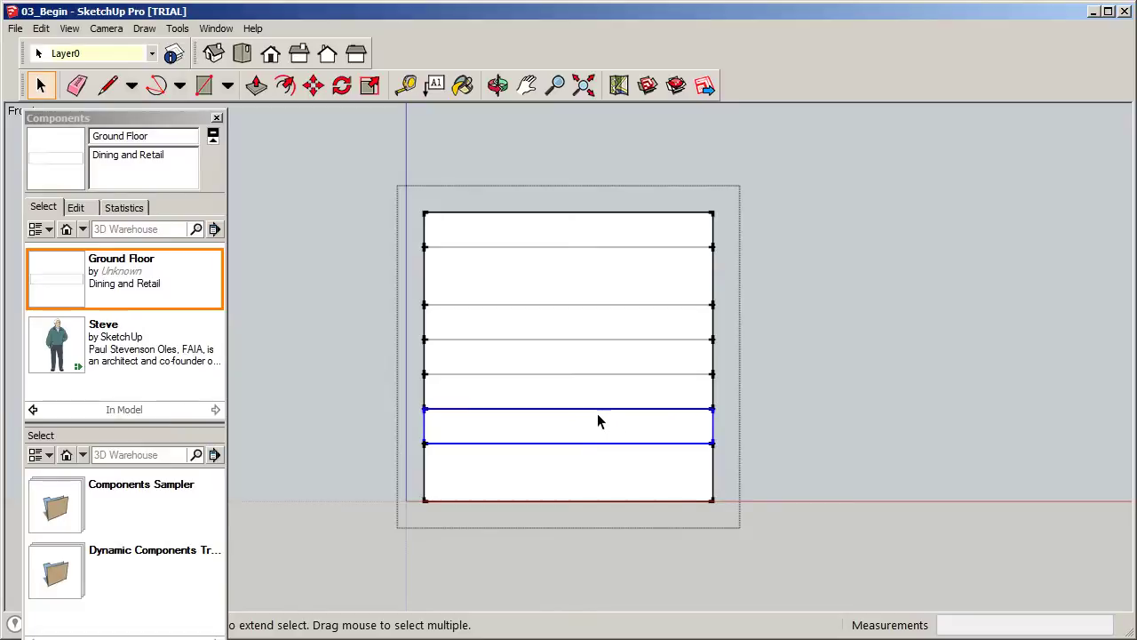
Convert the group above the Ground Floor into a component and rename its definition as "Typical Apartment Living".
right_click(596, 412)
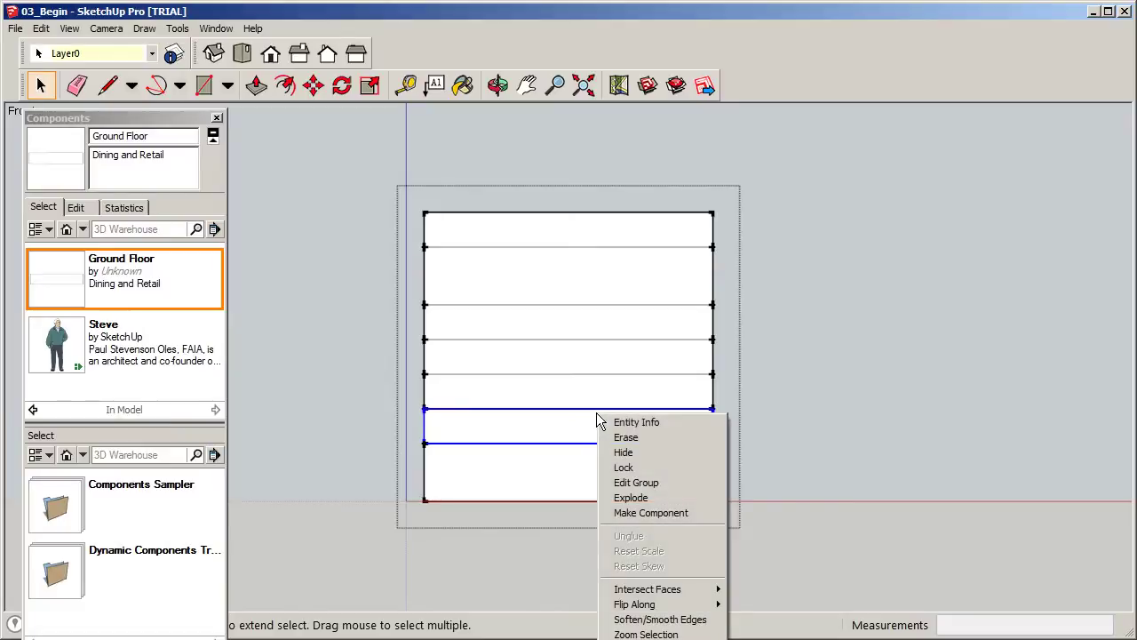
left_click(644, 513)
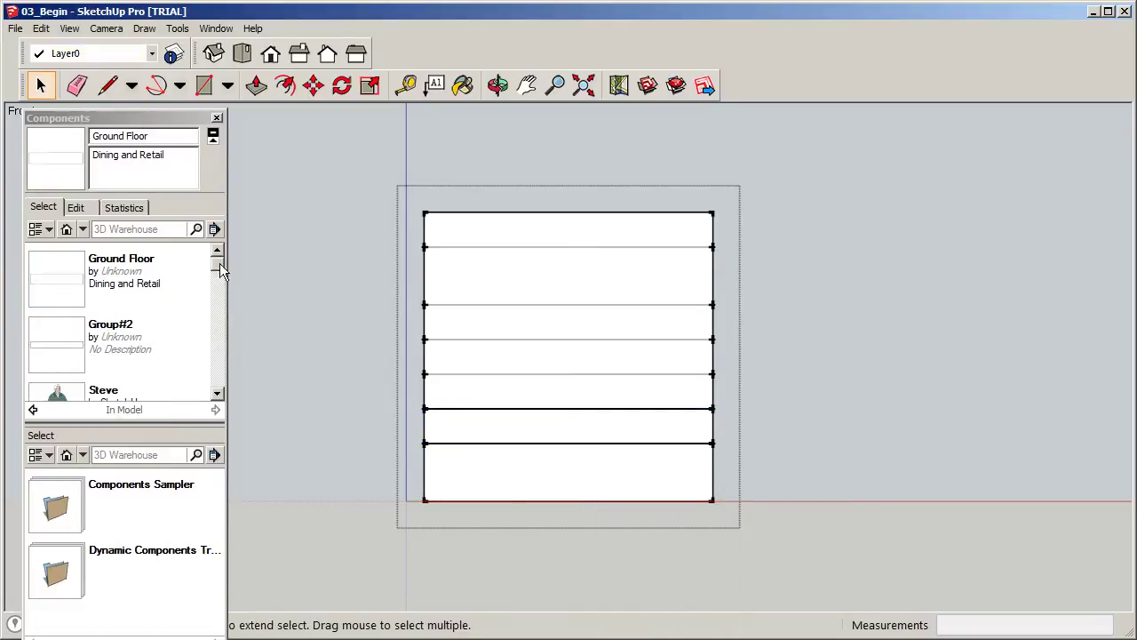
mouse_move(219, 270)
left_mouse_down()
mouse_move(217, 291)
mouse_move(222, 277)
left_mouse_up()
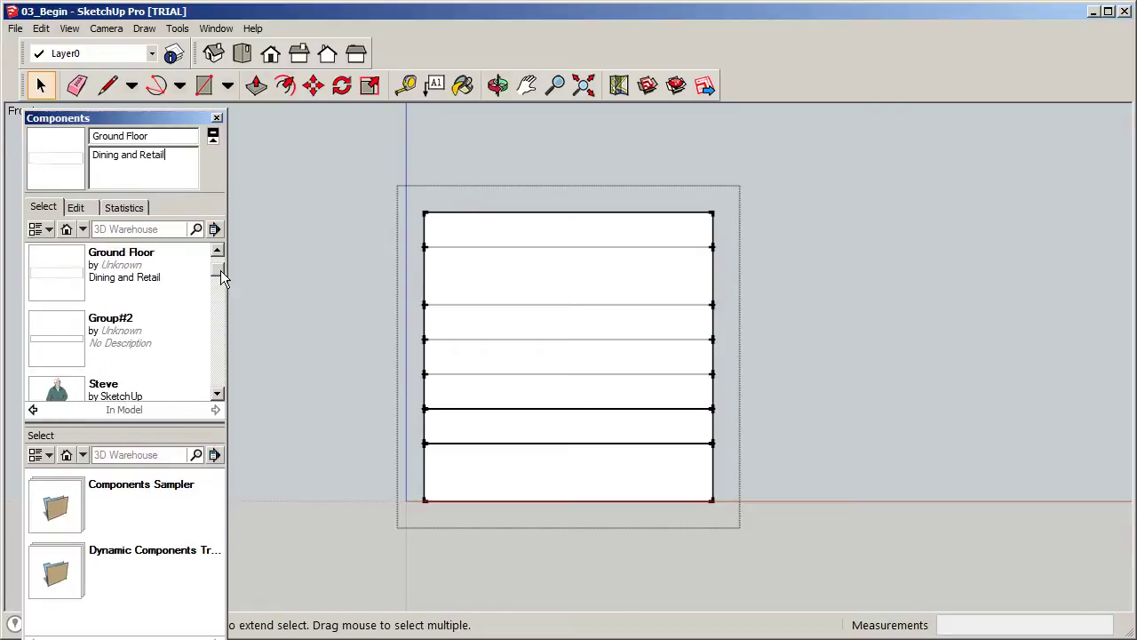
left_click(114, 327)
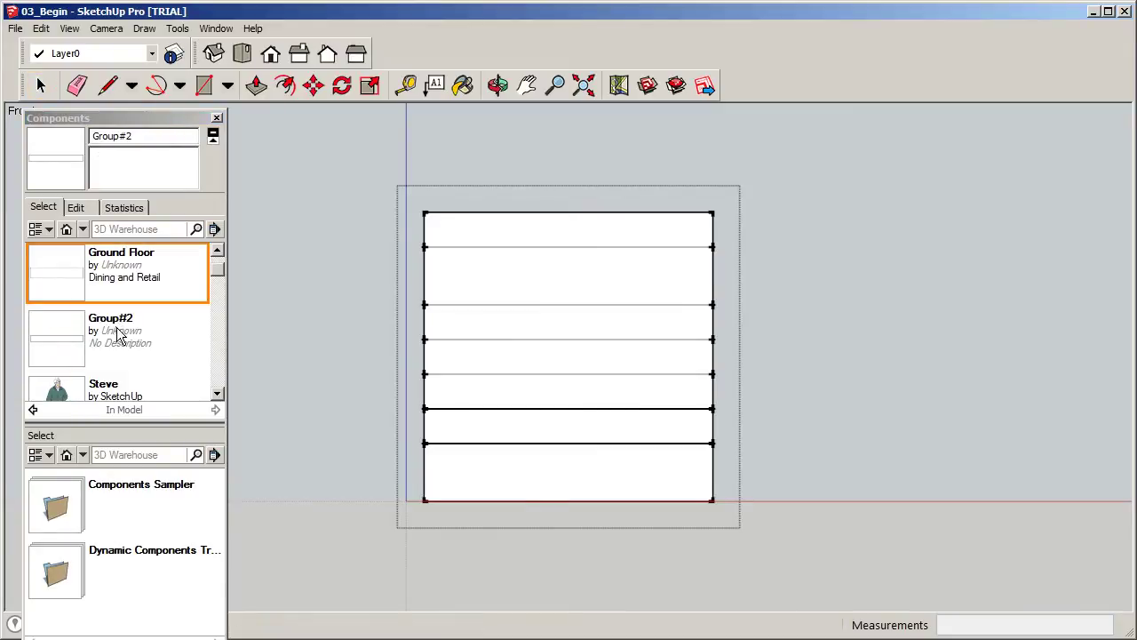
left_click(114, 327)
left_click(156, 136)
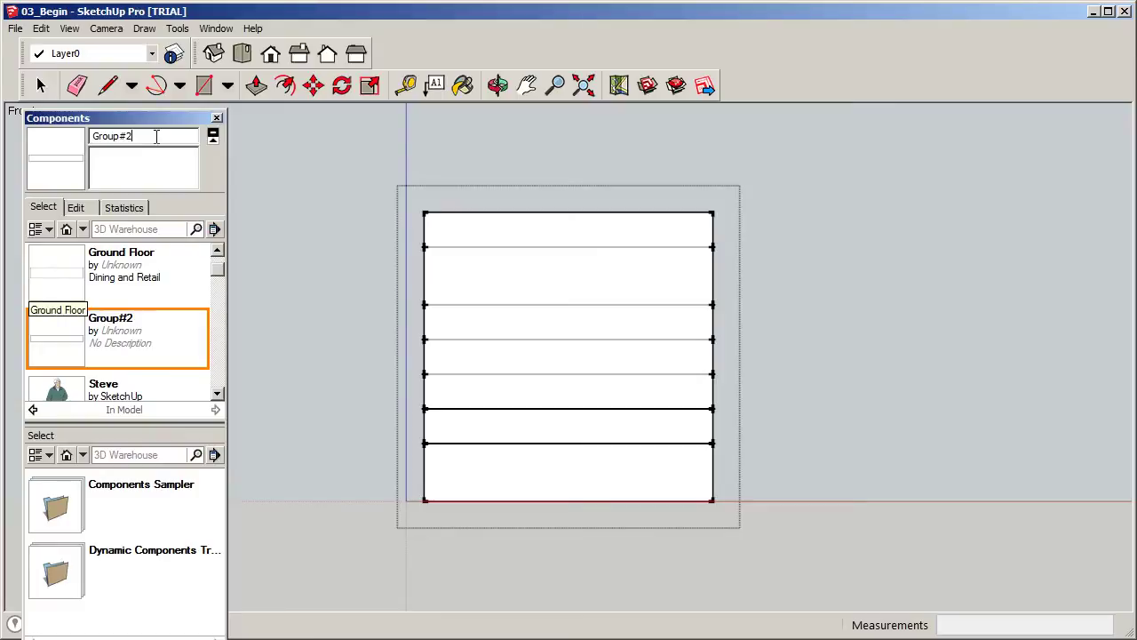
left_click_drag(156, 136, 62, 140)
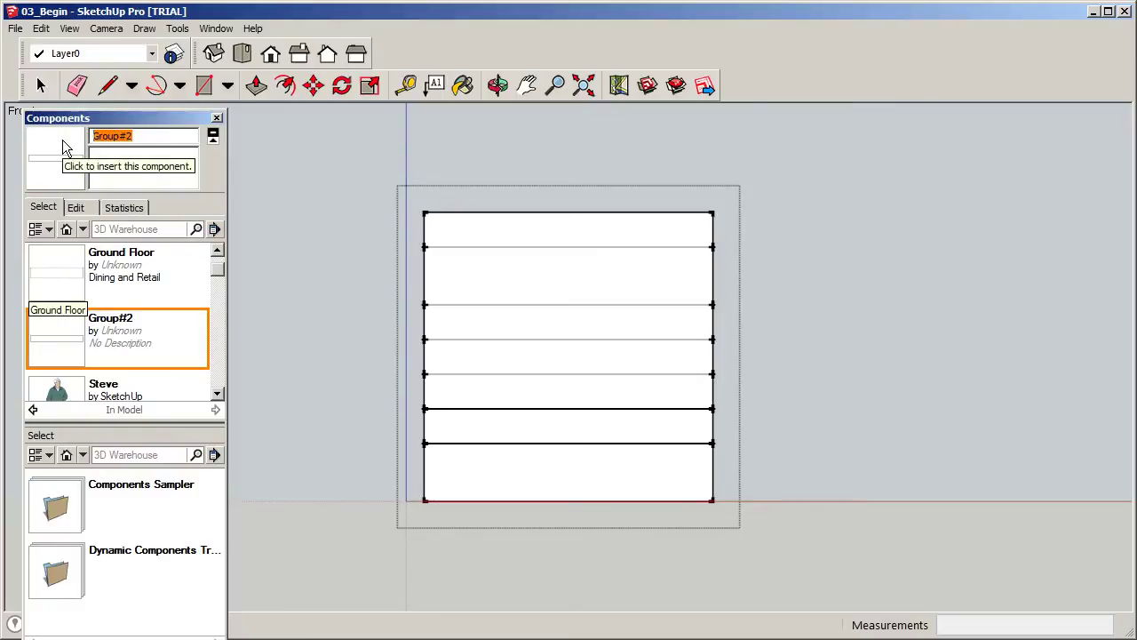
type("Typical Apartment Living")
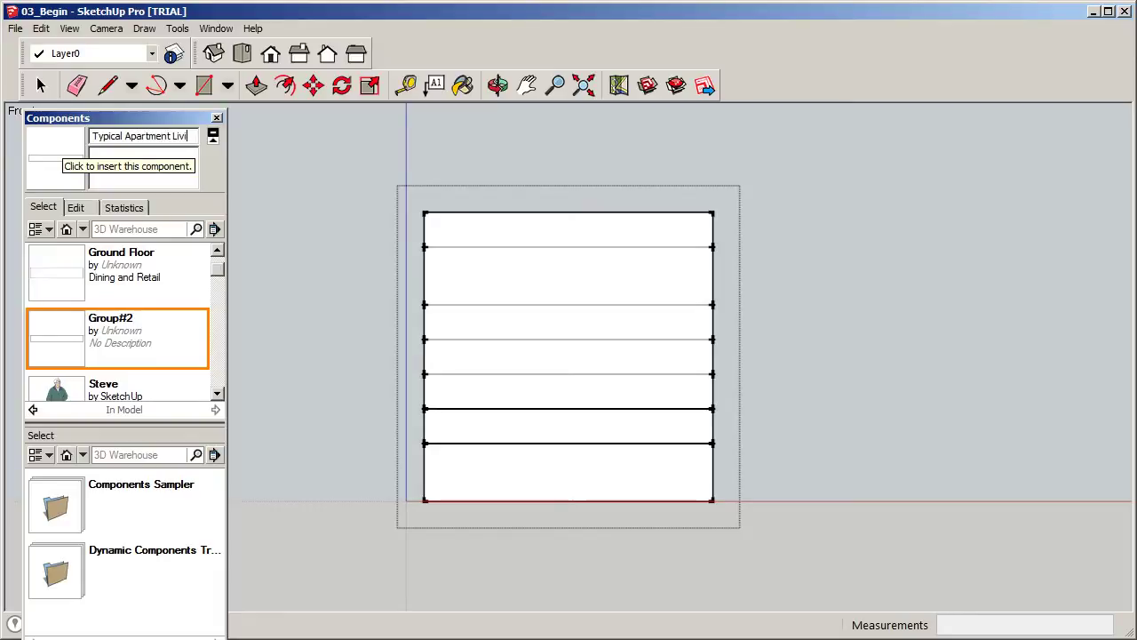
Enter "1, 2 and 3 bedroom Apartments" as the description of Typical Apartment Living and return to the Select tool.
left_click(109, 163)
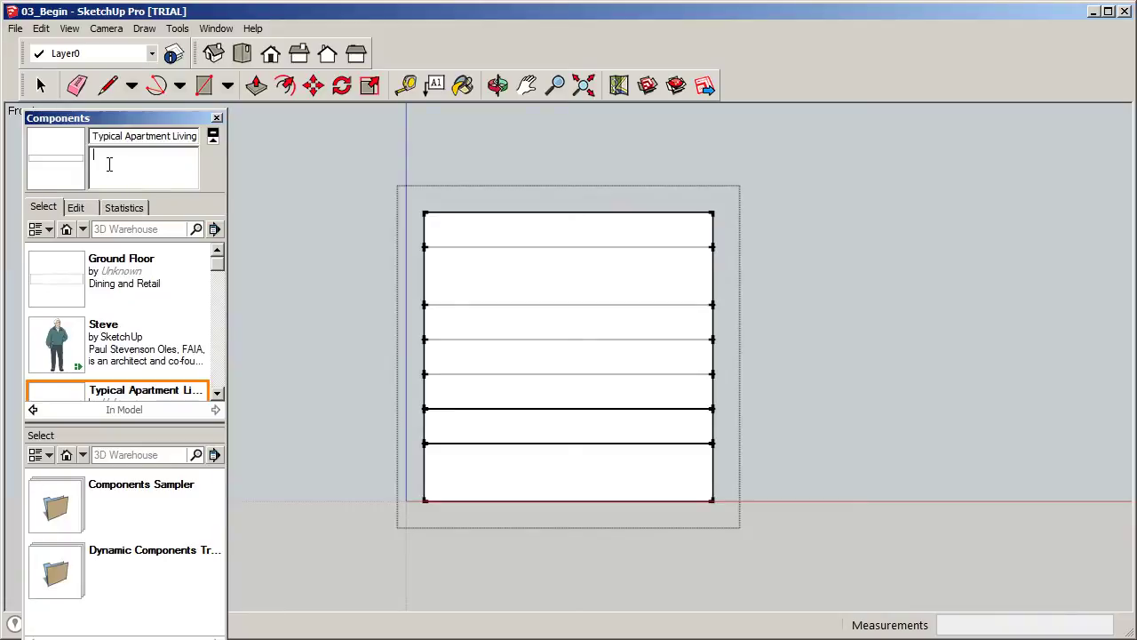
type("I")
type("1, 2 and ")
type("3 bedroom ")
type("Apar")
type("tments")
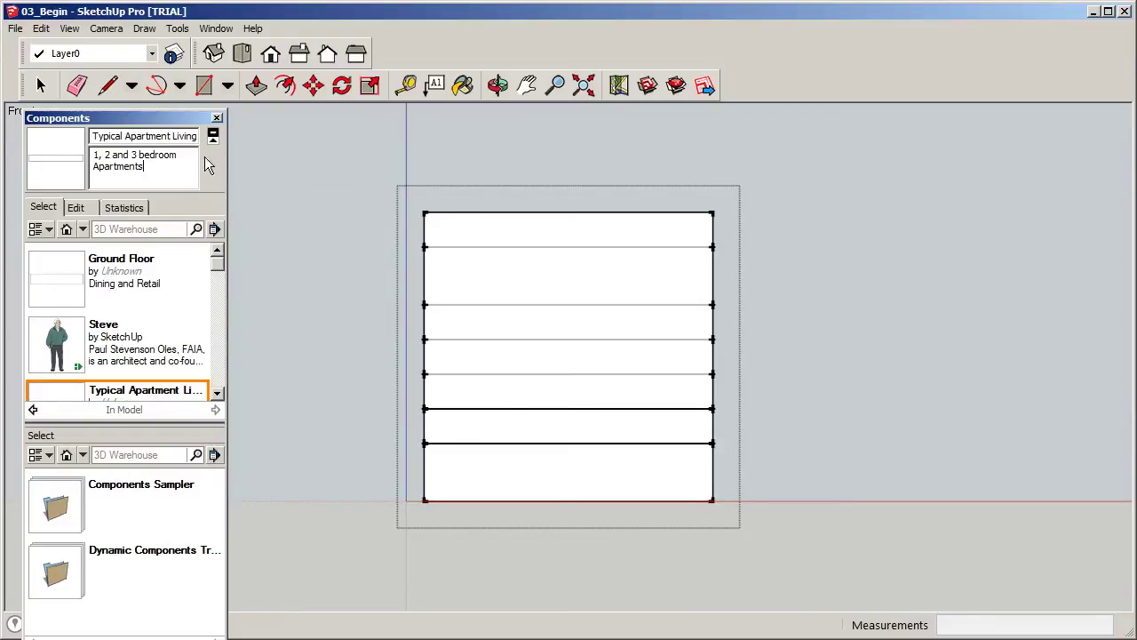
left_click(40, 84)
Select the apartment level and the Ground Floor in turn to check that each is a separate object.
left_click(465, 422)
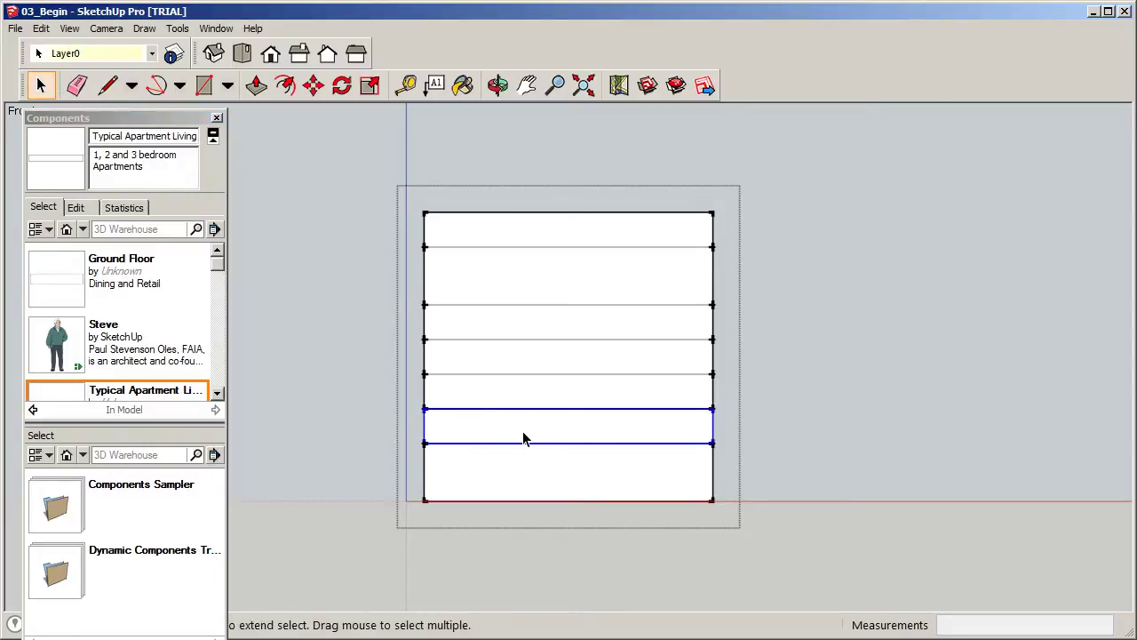
left_click(467, 468)
left_click(477, 432)
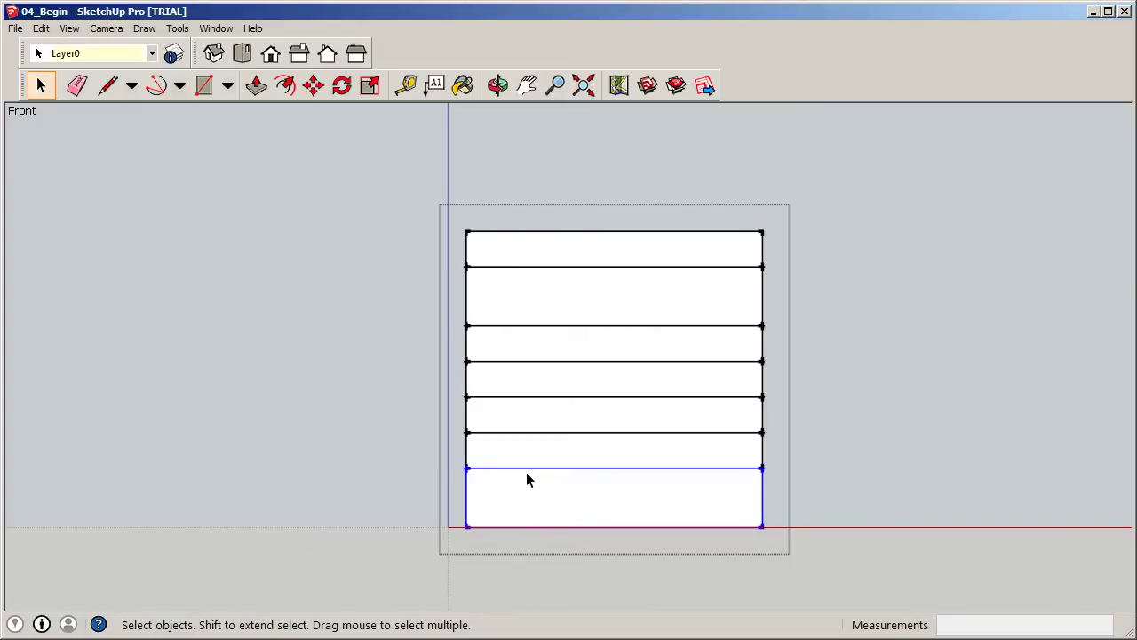
Show the entity information of the Ground Floor and check each level above it, up to the top one.
right_click(527, 474)
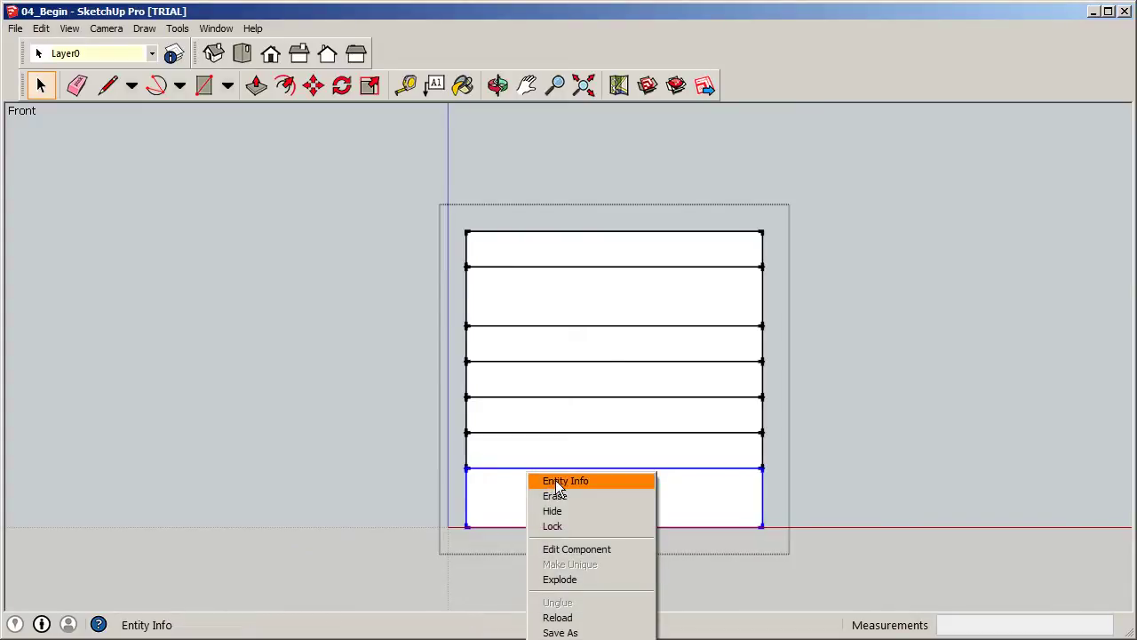
left_click(541, 483)
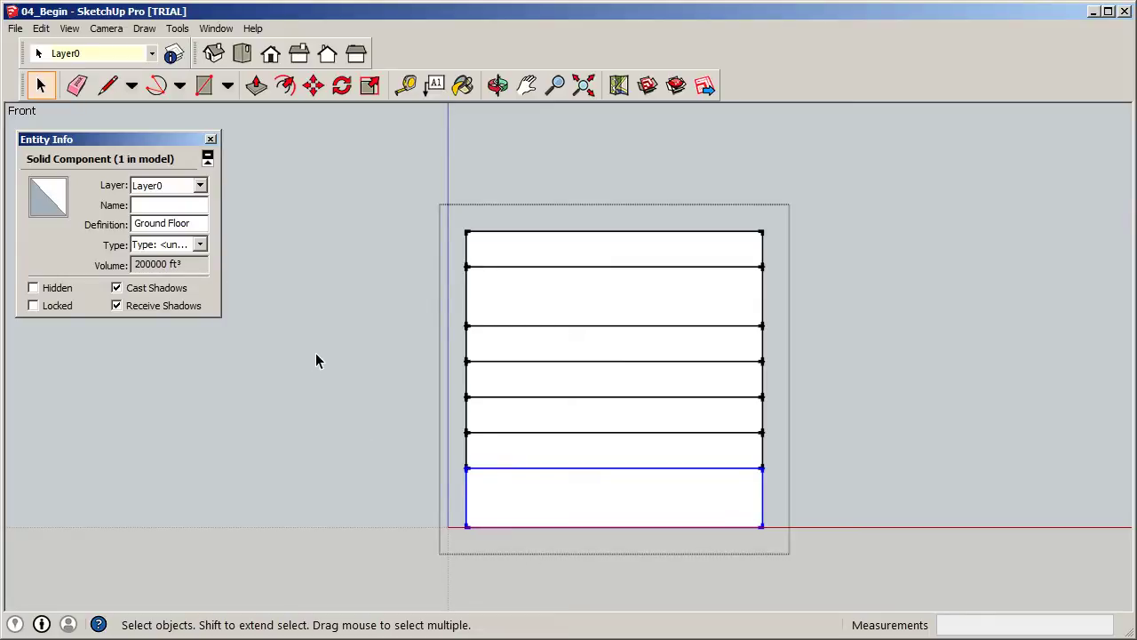
left_click(538, 443)
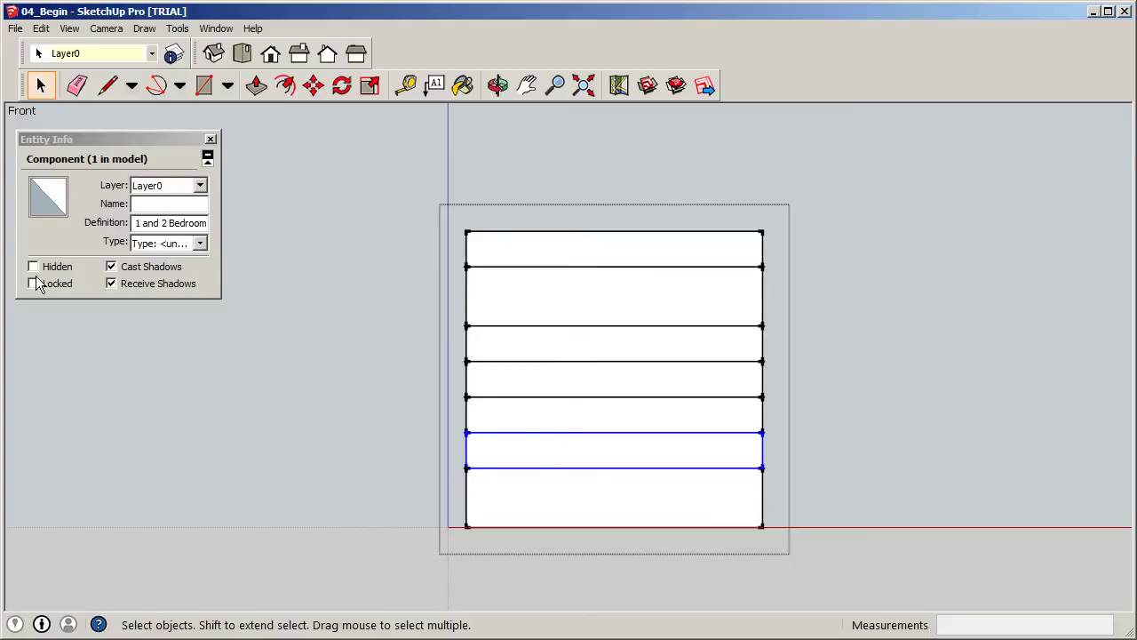
left_click(507, 422)
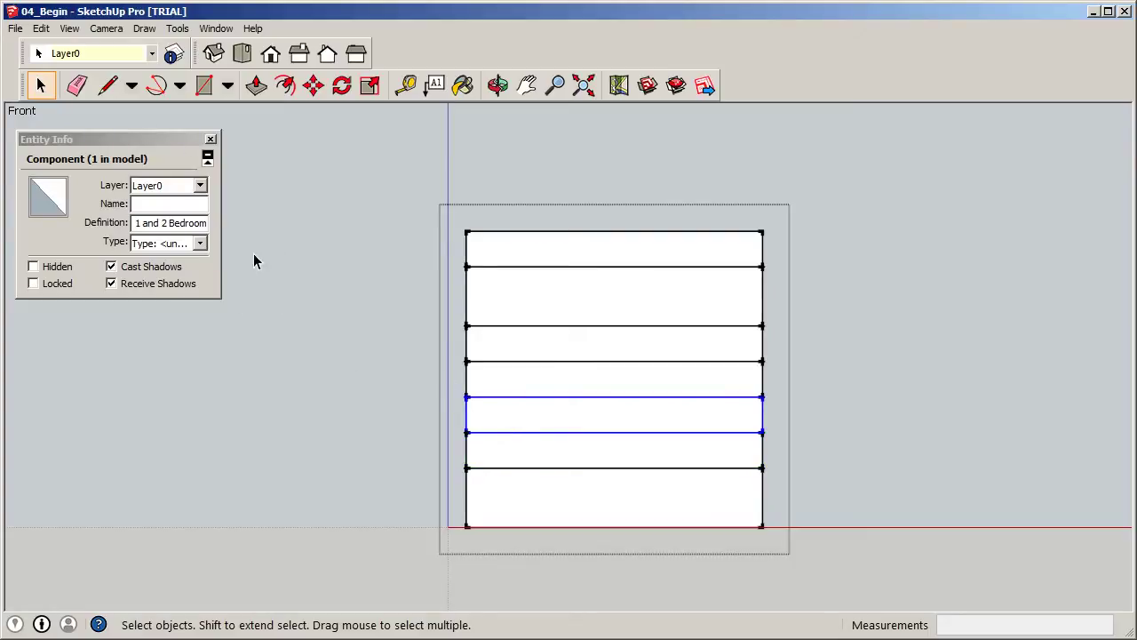
left_click(523, 450)
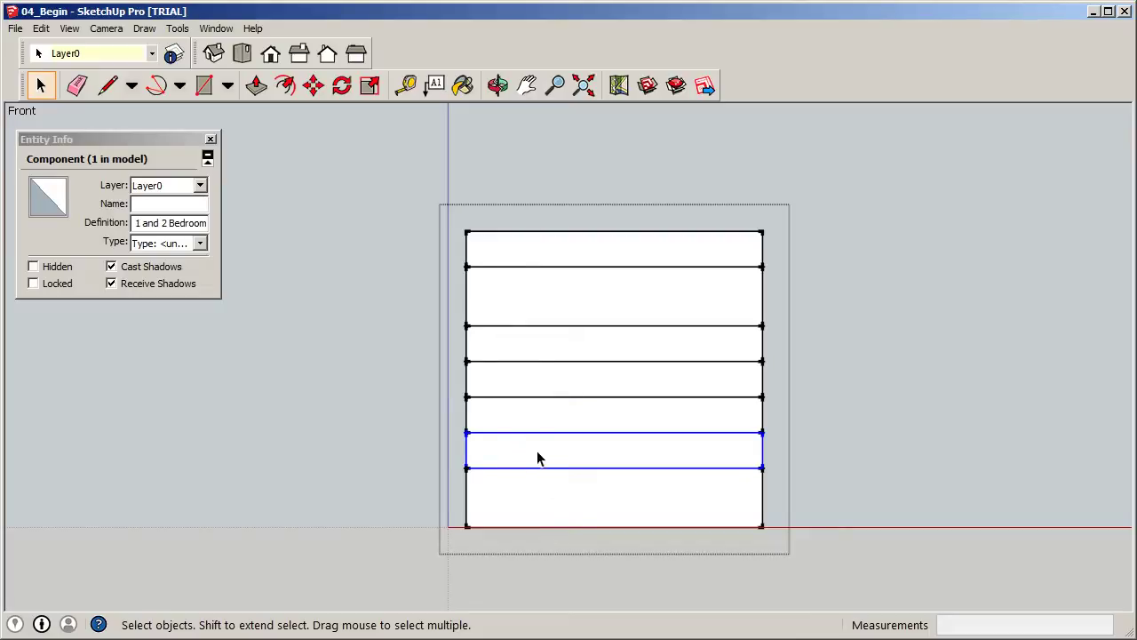
left_click(541, 420)
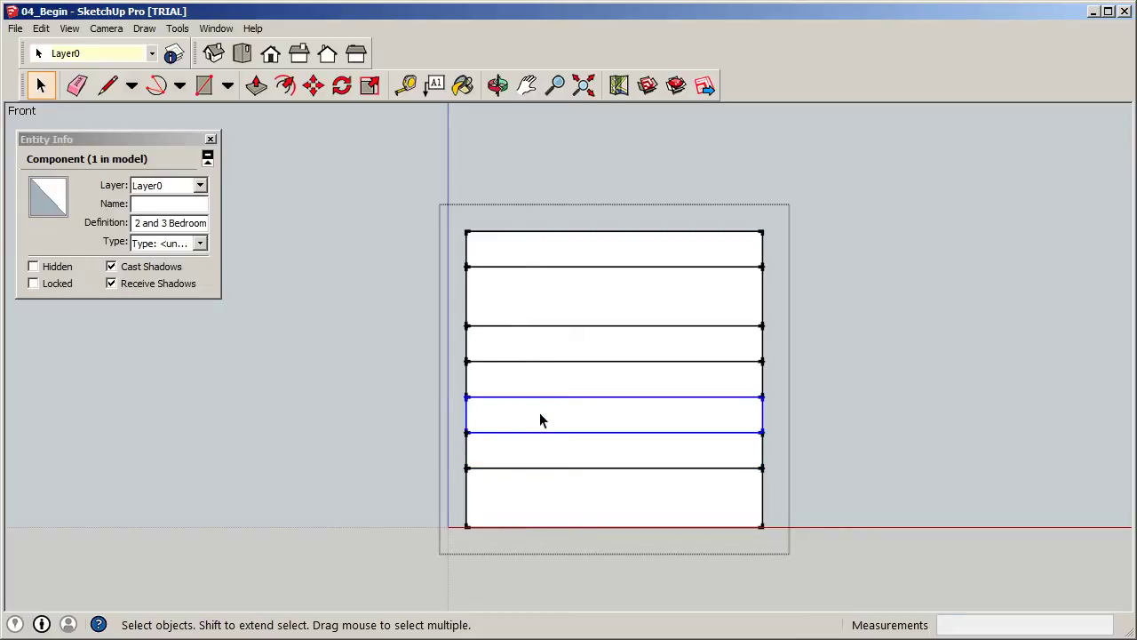
left_click(559, 386)
left_click(546, 343)
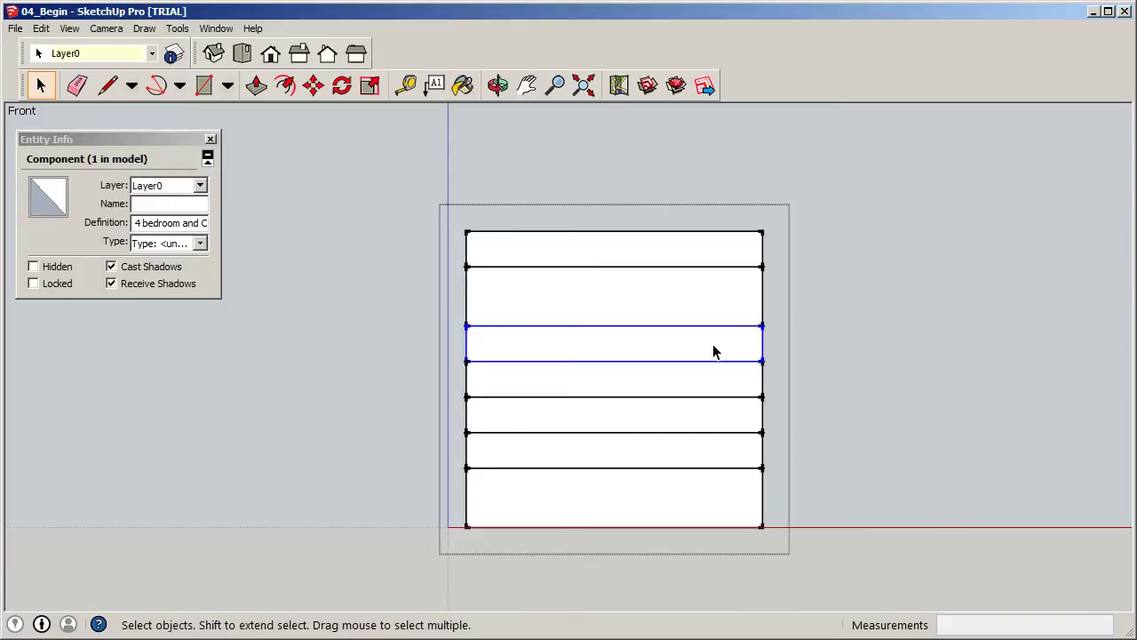
left_click(612, 311)
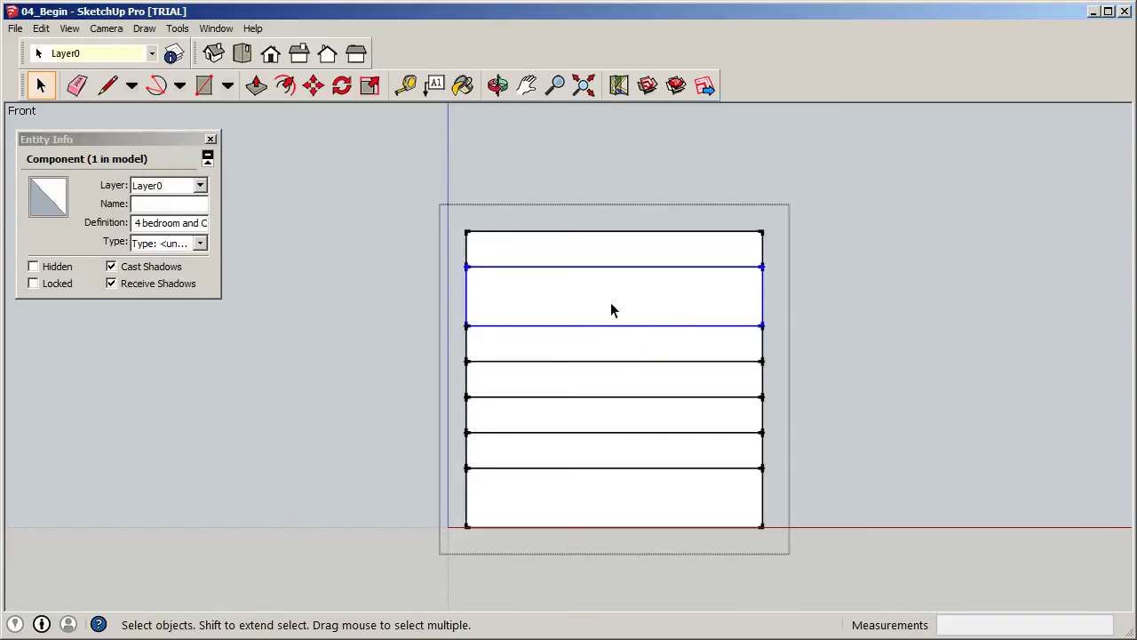
left_click(600, 248)
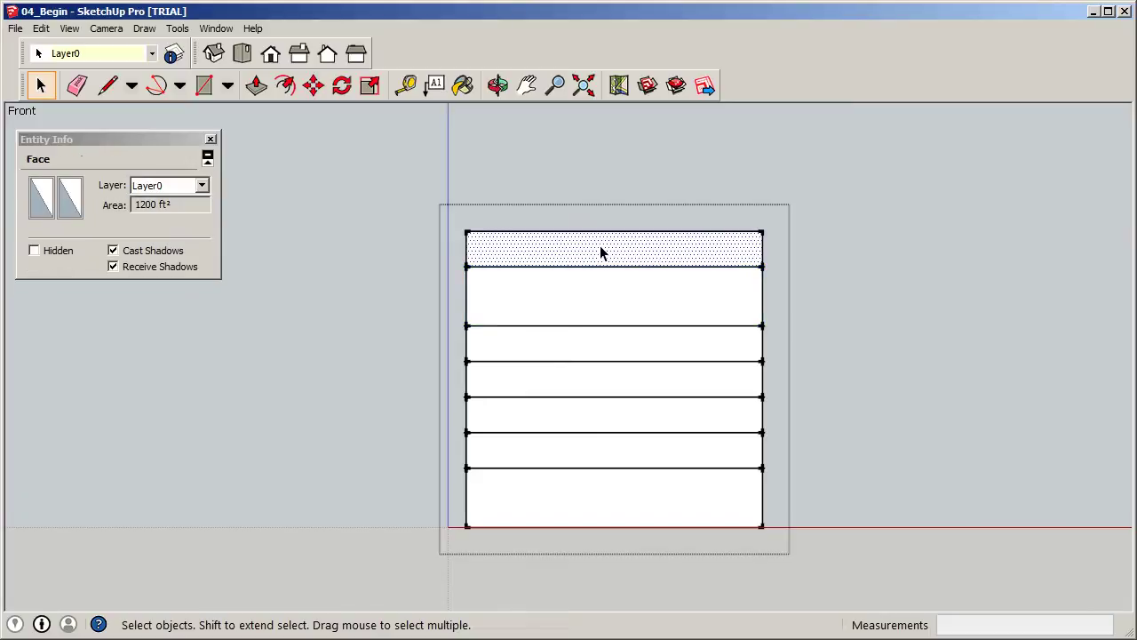
Group the entire top level, convert that group into a component, and leave the cube group with Entity Info closed.
left_click_drag(455, 218, 779, 285)
right_click(658, 237)
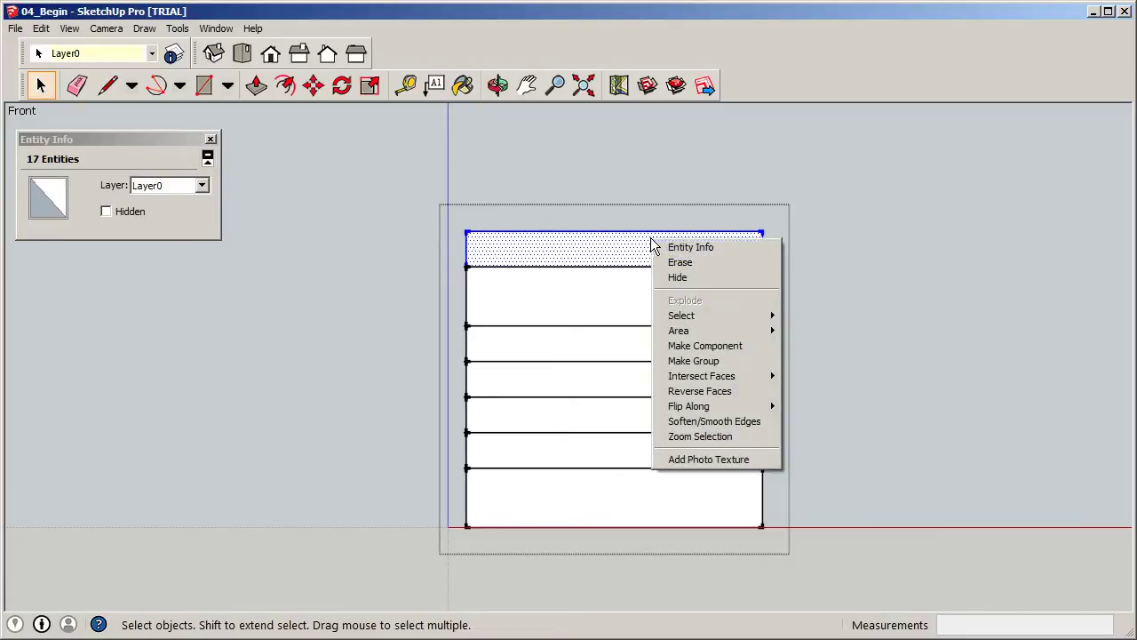
left_click(706, 360)
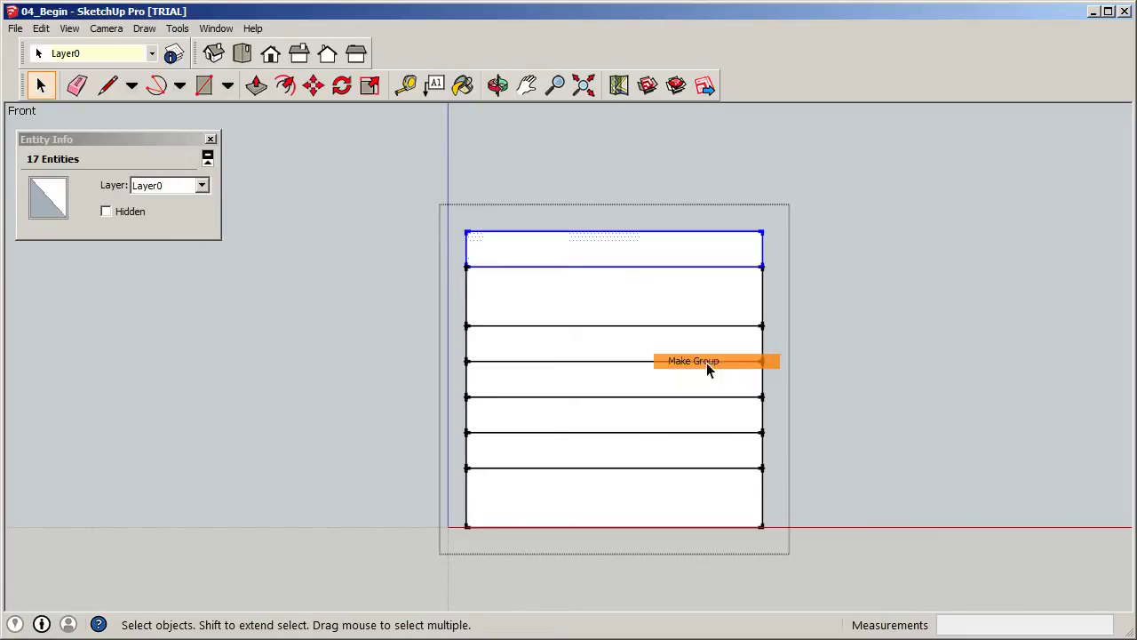
right_click(617, 234)
left_click(286, 215)
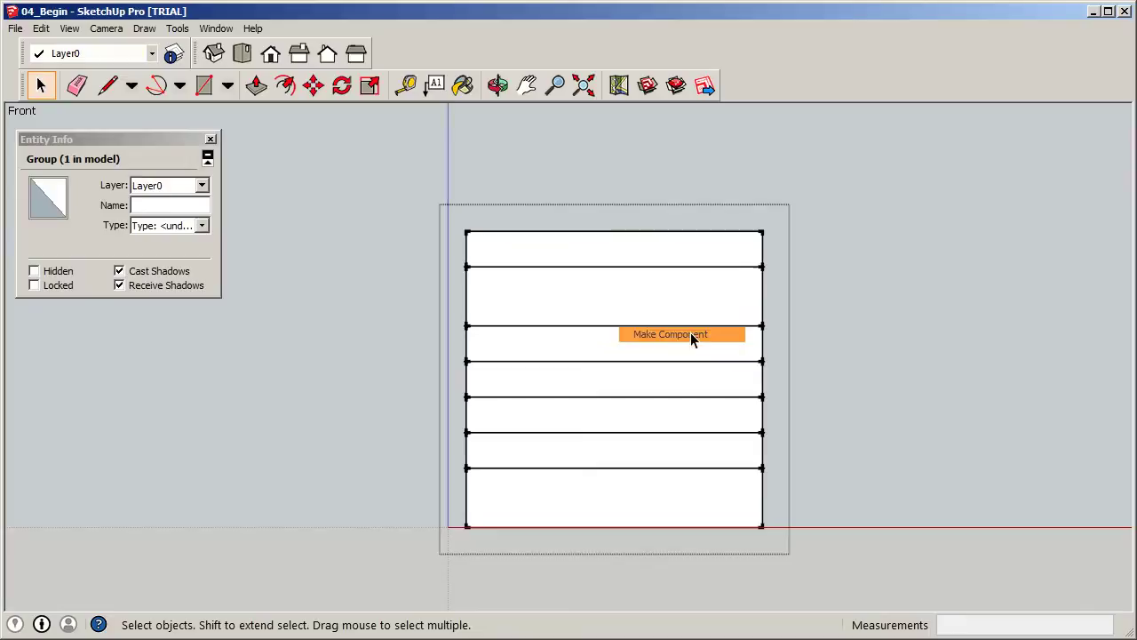
left_click(369, 160)
left_click(210, 139)
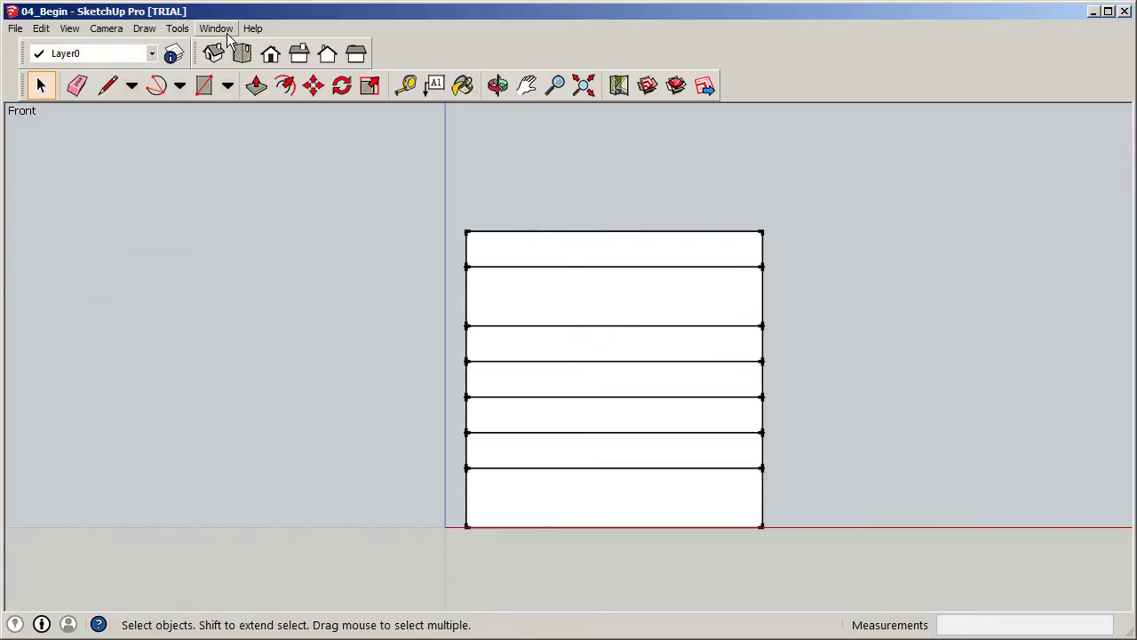
Show the model's components, then reopen the cube group and select its top level.
left_click(217, 29)
left_click(231, 98)
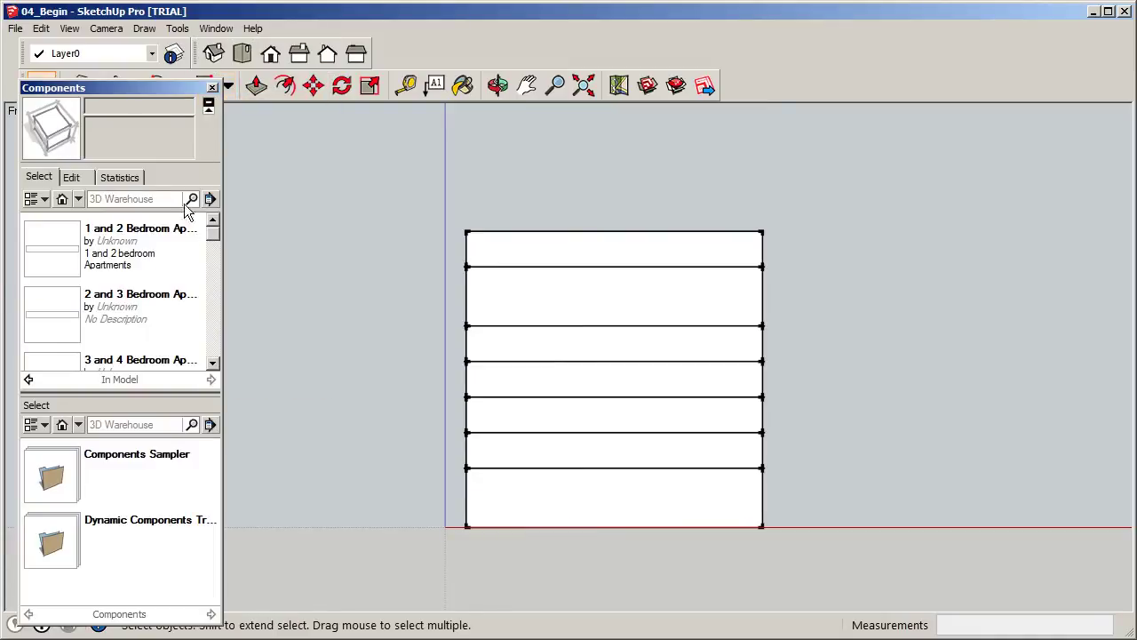
left_click(522, 251)
double_click(521, 253)
double_click(521, 253)
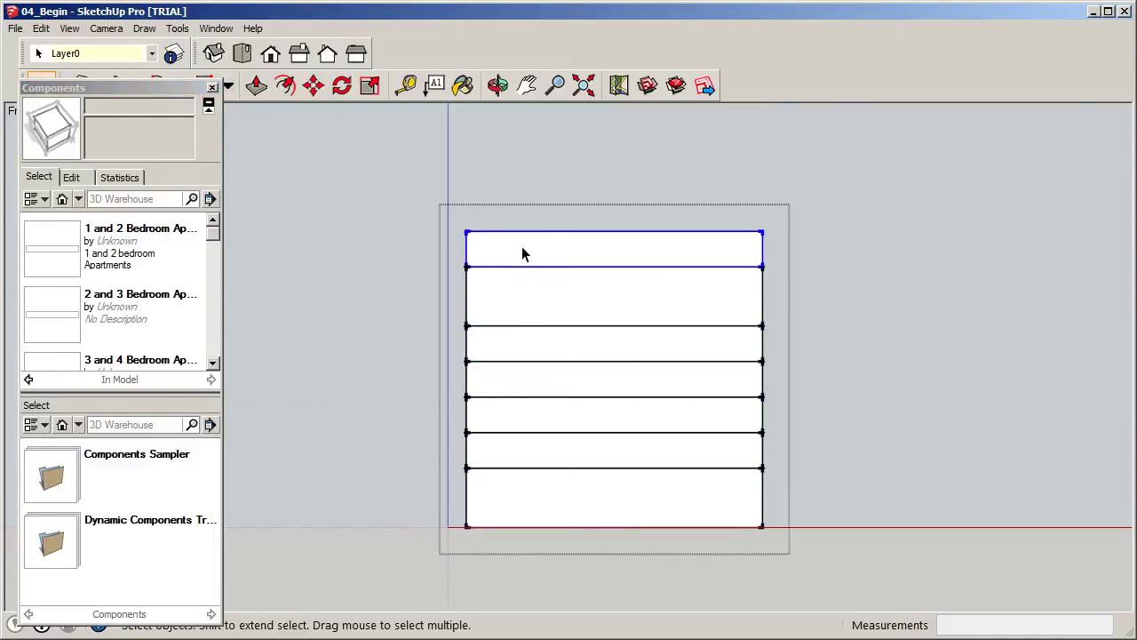
Rename the top level's component definition as "Roofing and Mechanical", close the components list, and return to the Select tool.
left_click_drag(215, 235, 227, 318)
left_click(120, 244)
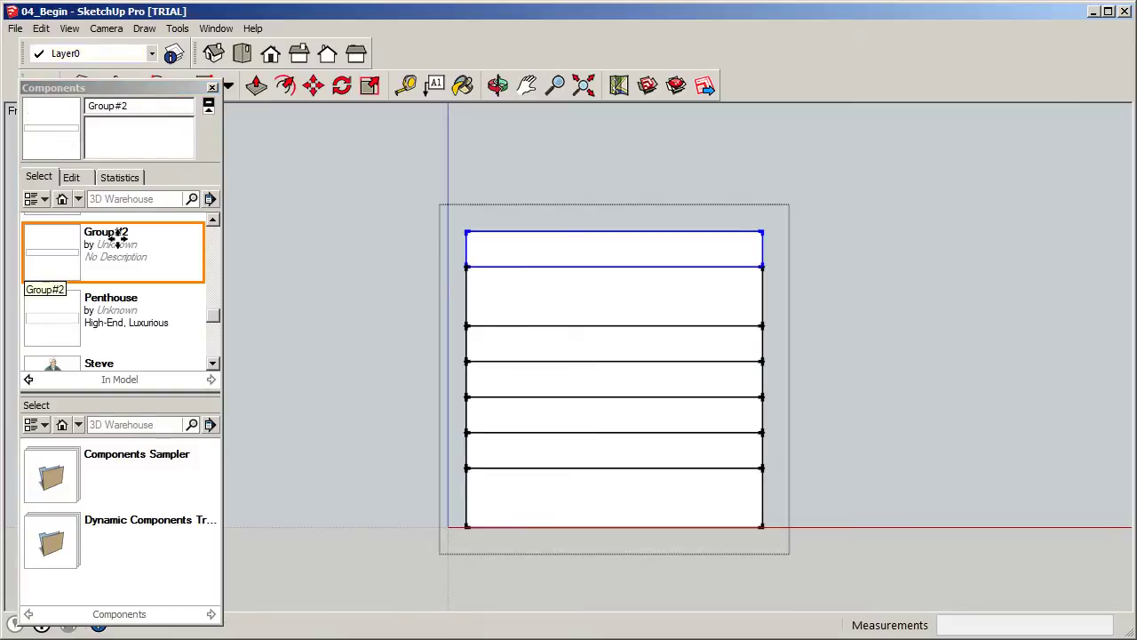
double_click(144, 108)
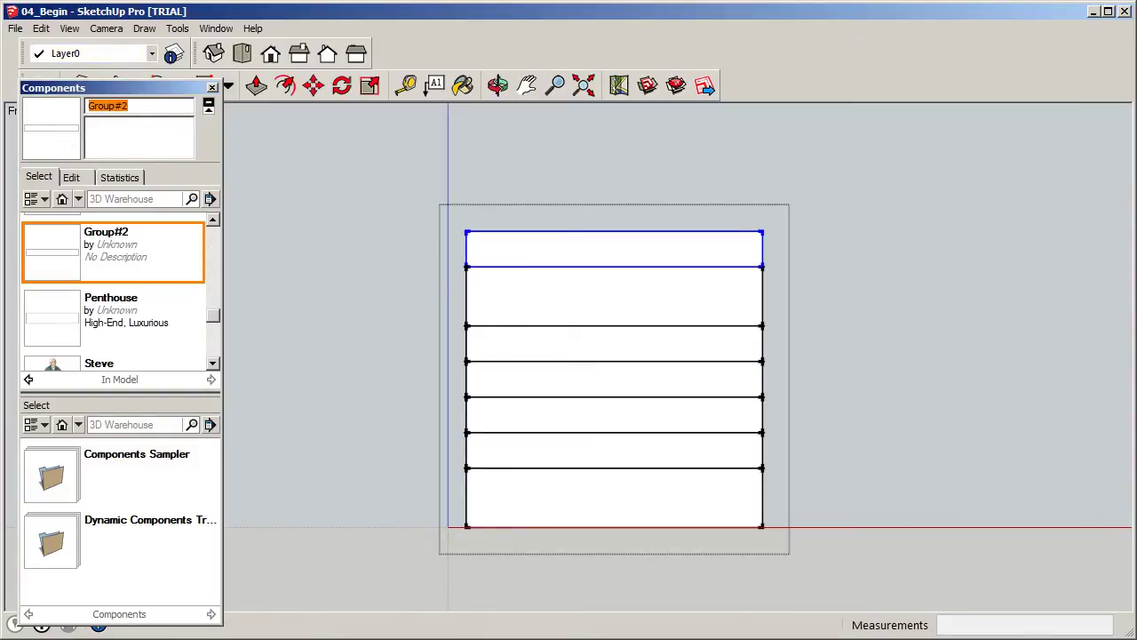
type("Roofing and Mechanical")
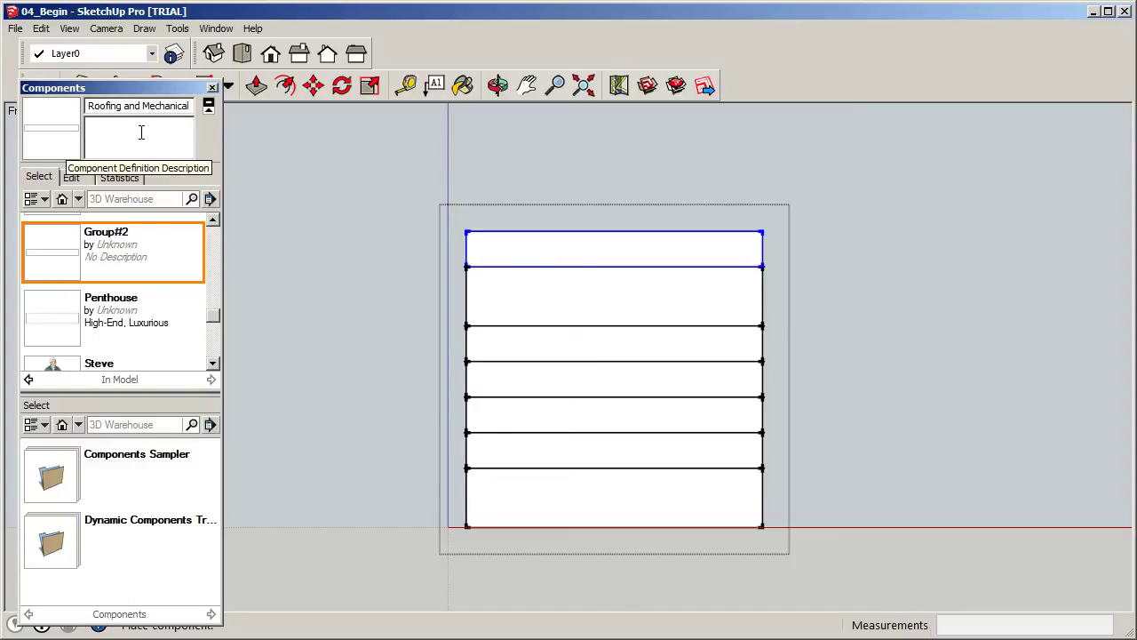
left_click(129, 235)
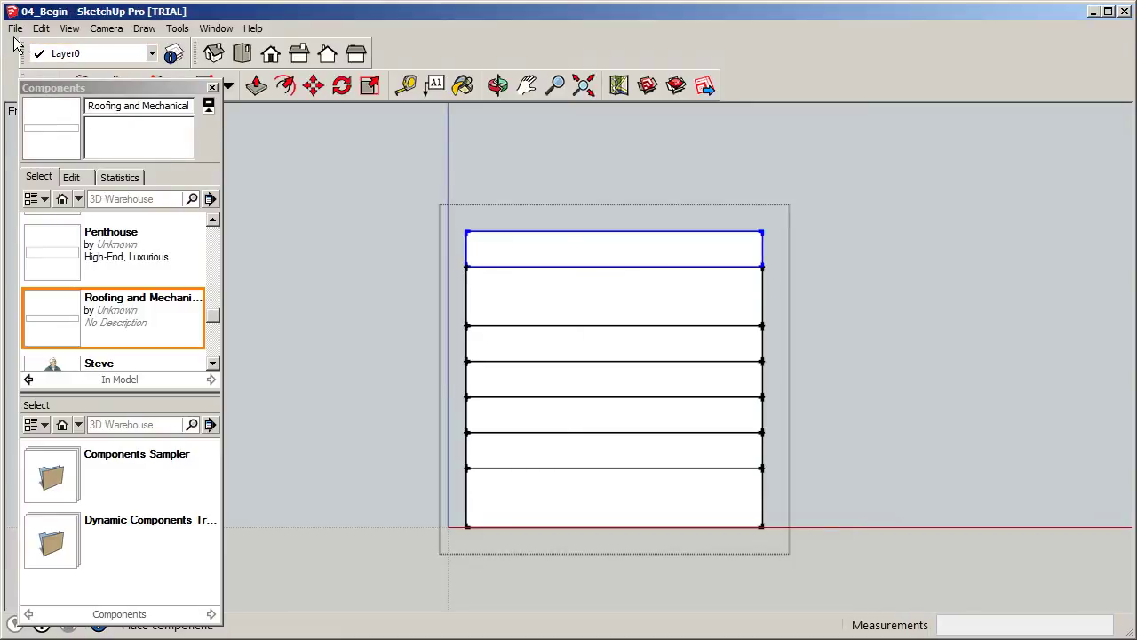
left_click(213, 87)
left_click(39, 84)
Leave and reopen the cube group, then inspect the entity information of the Ground Floor and the level above it.
scroll(456, 299, "down", 2)
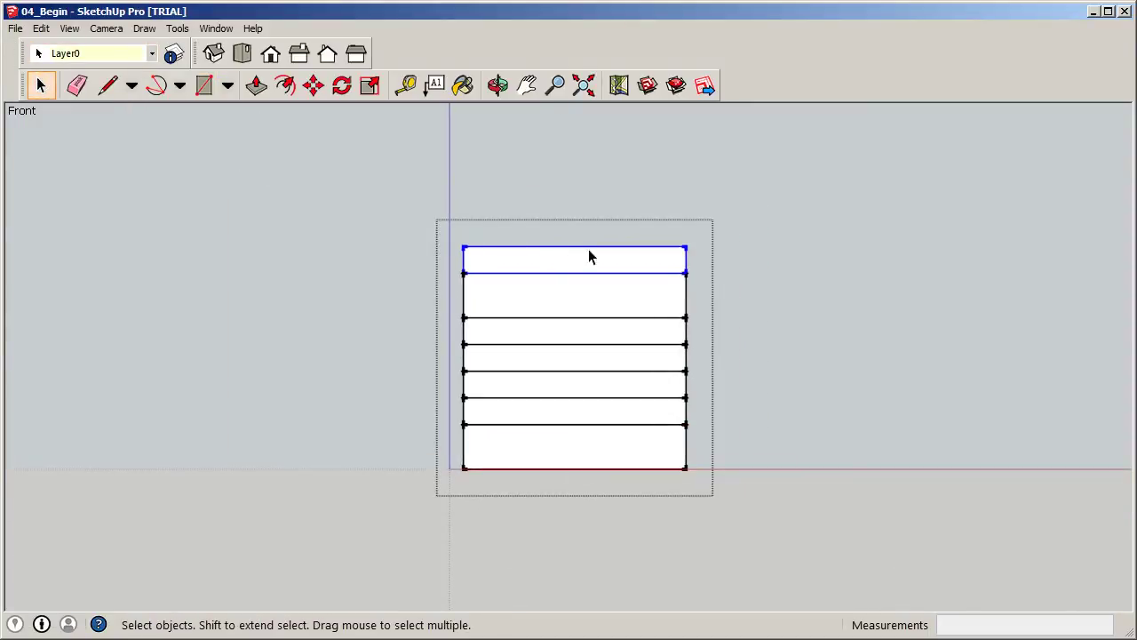
scroll(538, 460, "up", 1)
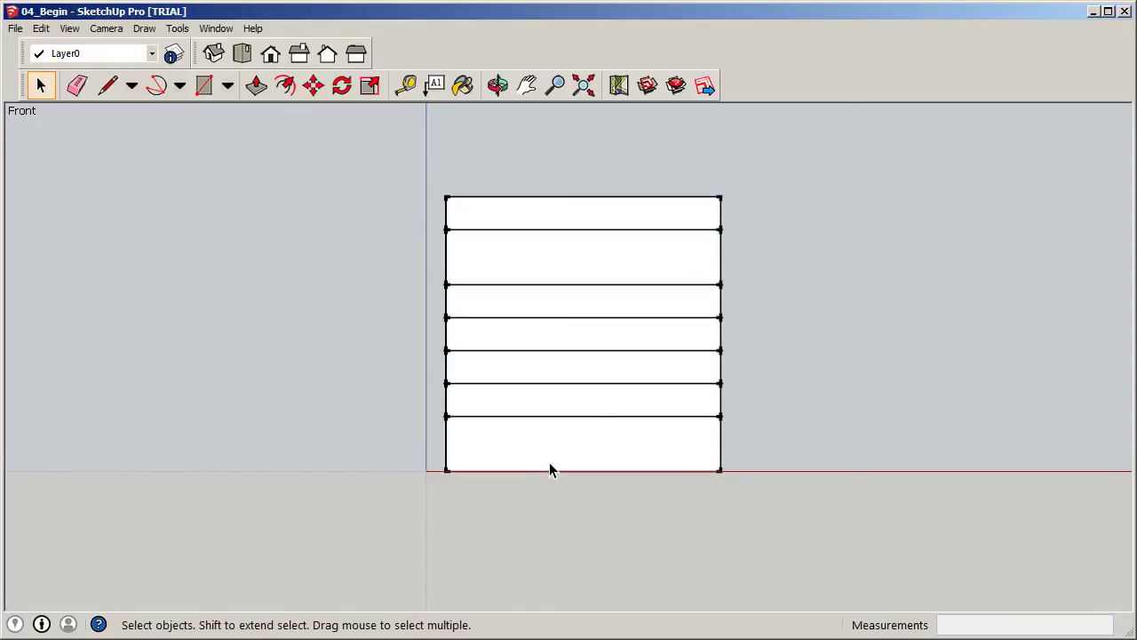
triple_click(534, 453)
left_click(534, 445)
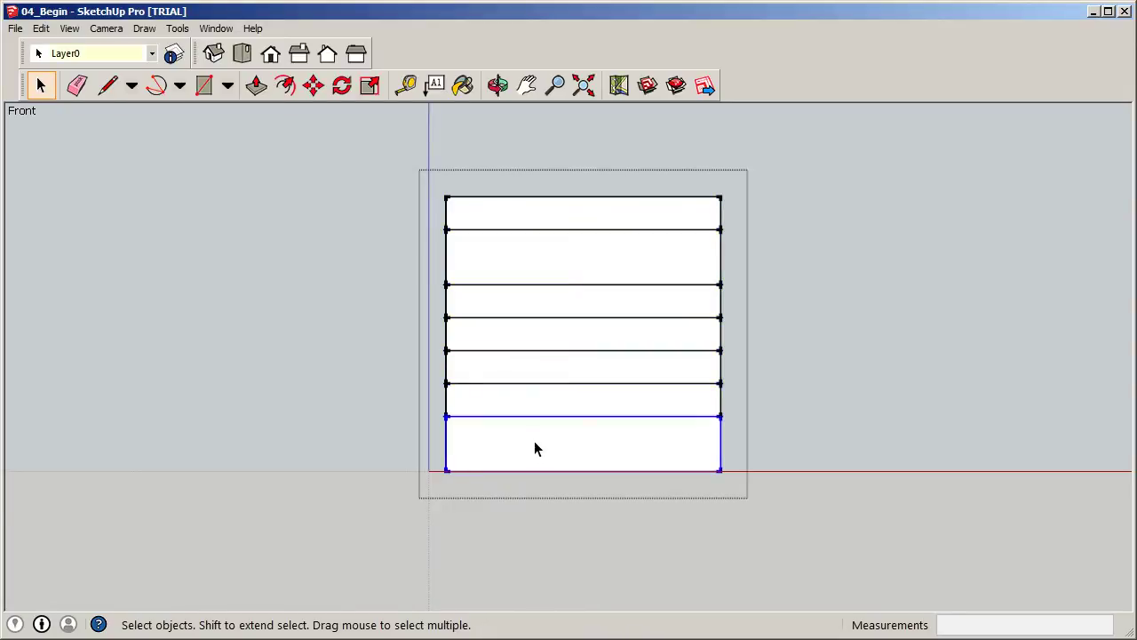
right_click(536, 433)
left_click(551, 435)
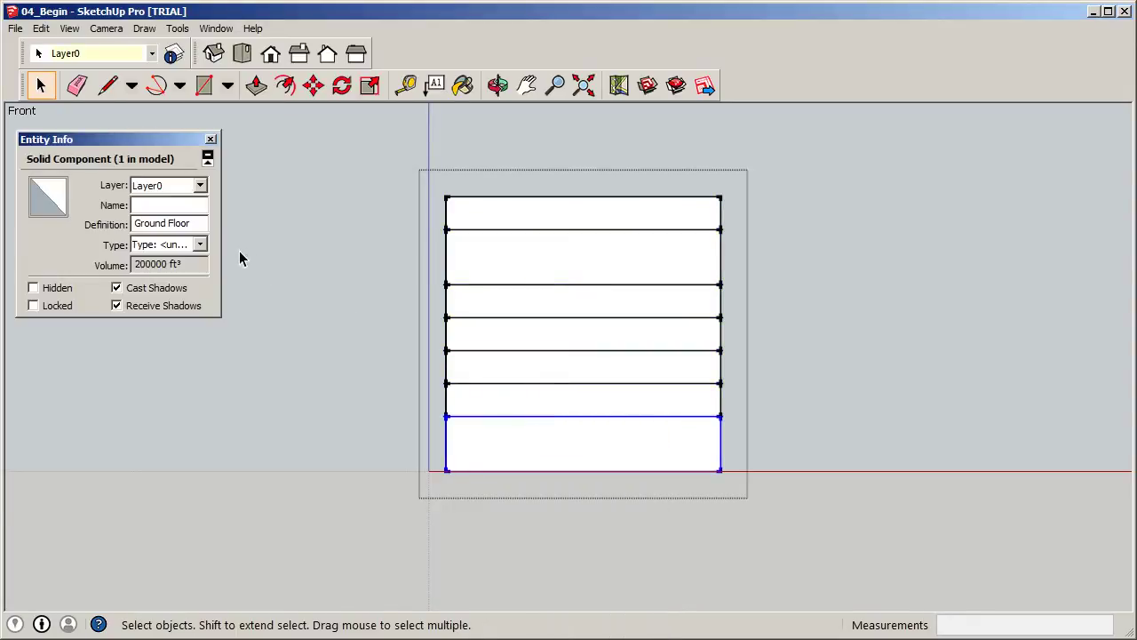
left_click(483, 398)
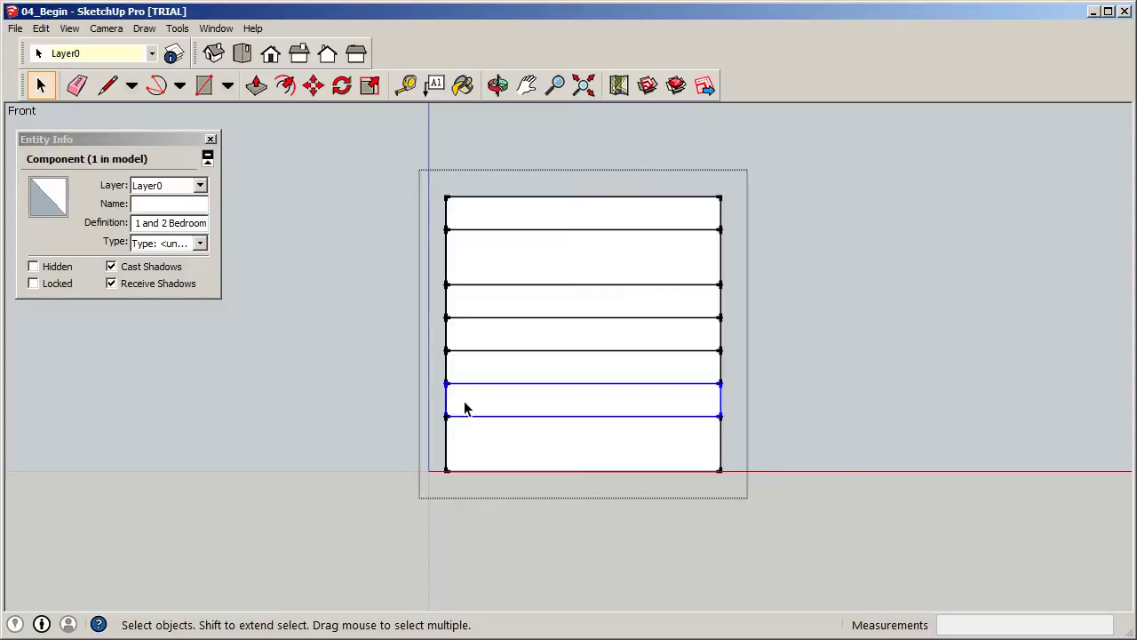
Draw a 100' by 100' rectangle at the base of the level above the Ground Floor and return to the Select tool.
middle_click_drag(474, 363, 698, 445)
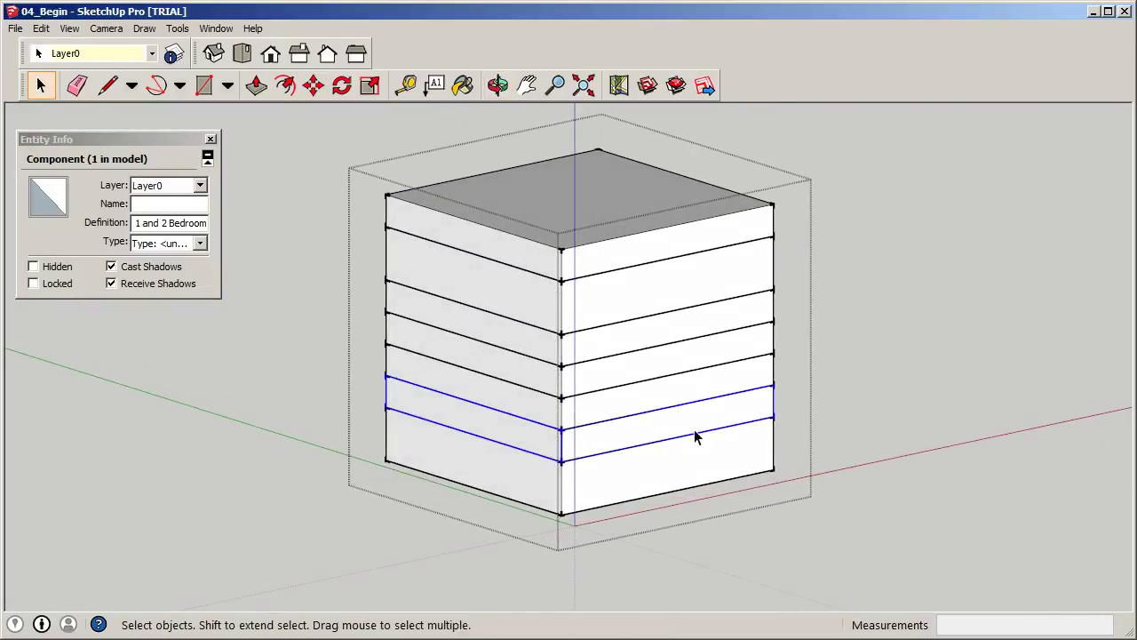
left_click(210, 85)
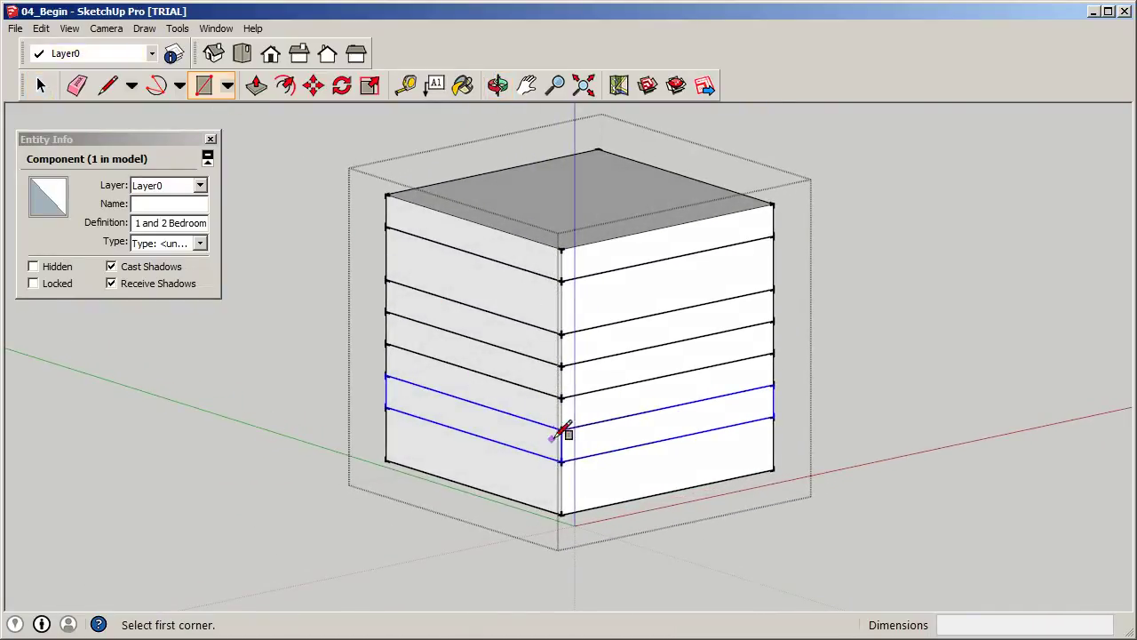
left_click(386, 407)
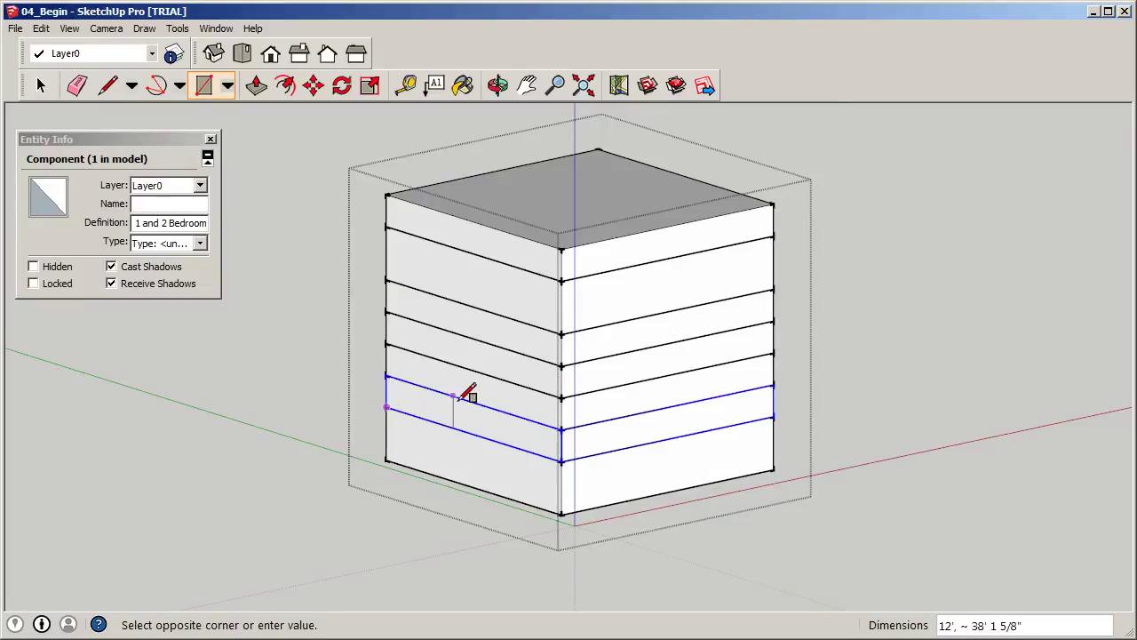
left_click(772, 416)
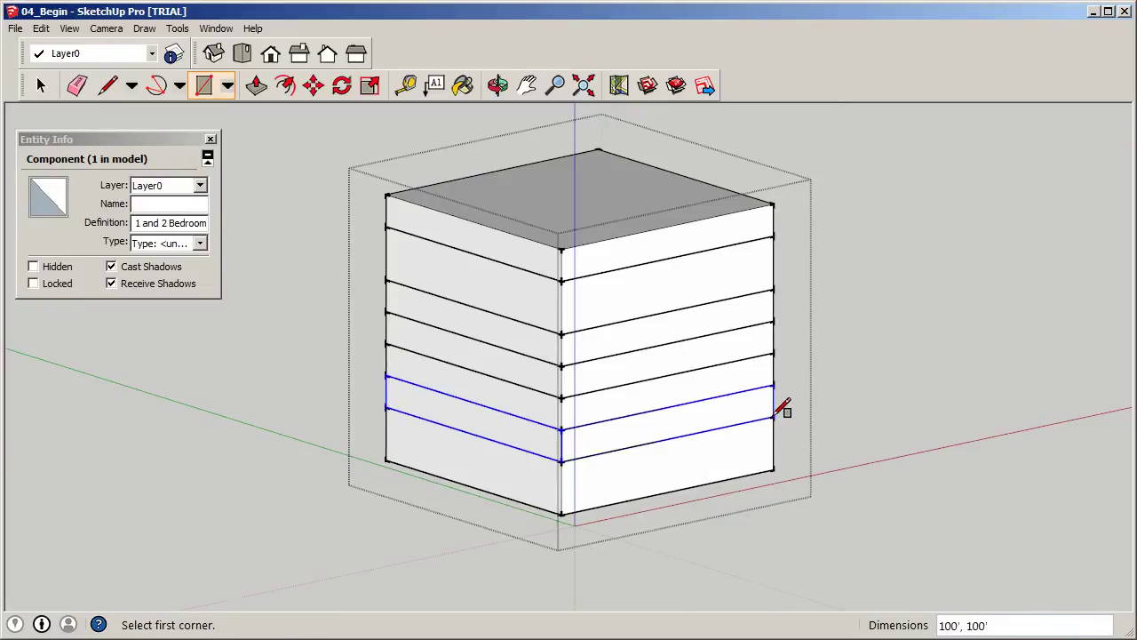
left_click(39, 85)
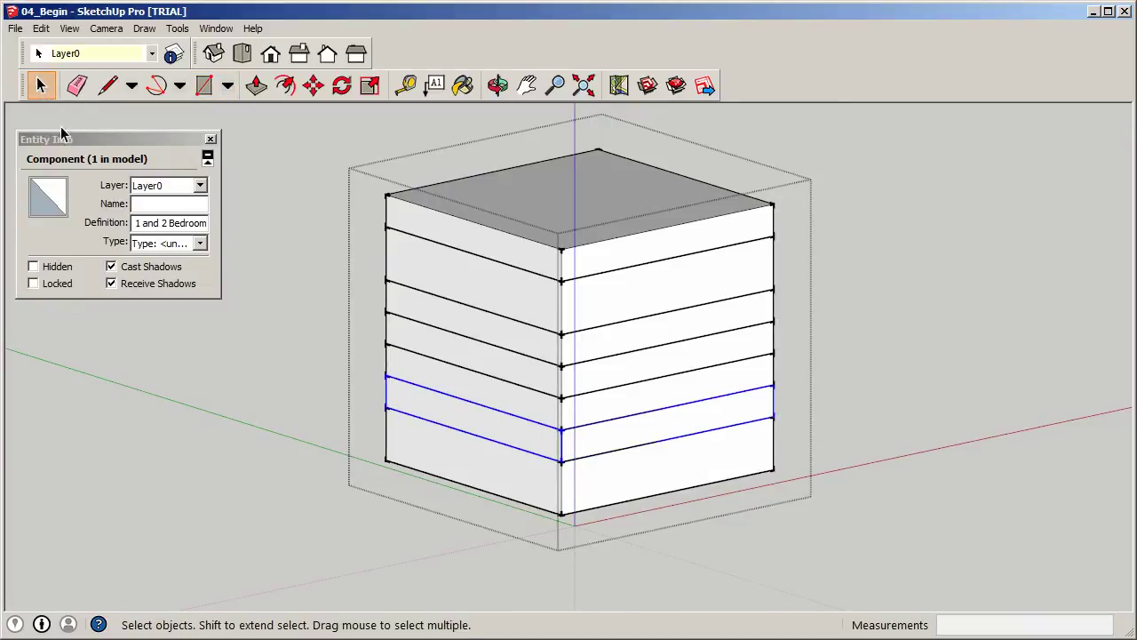
Inside the component above the Ground Floor, draw a rectangle between opposite base corners, and leave the cube group with Entity Info closed.
double_click(524, 449)
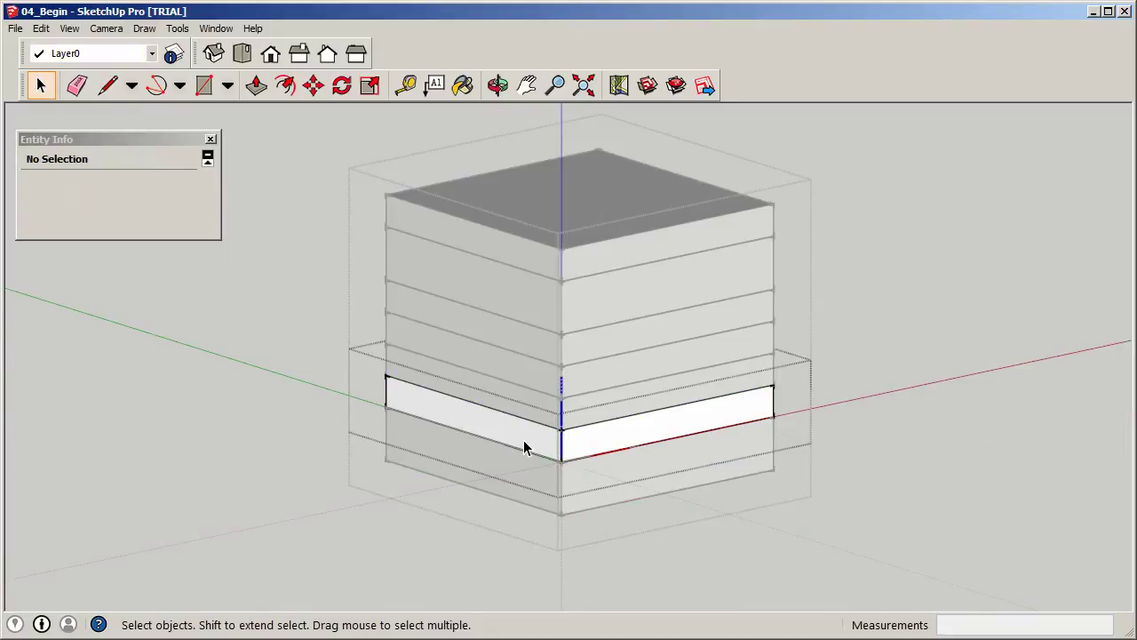
left_click(210, 139)
left_click(203, 85)
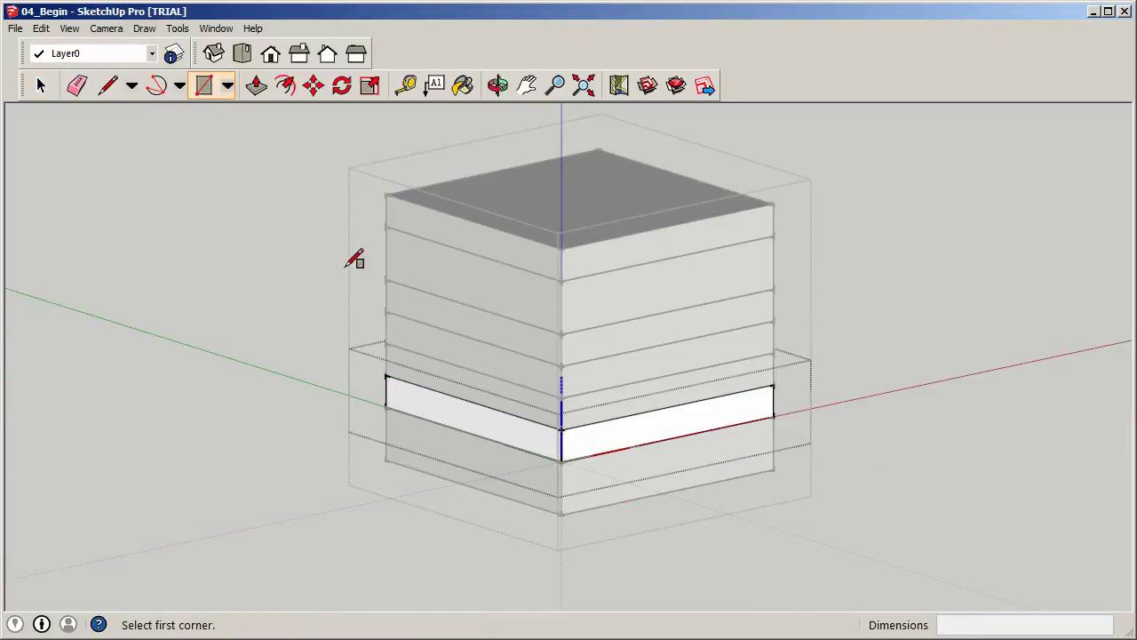
left_click(387, 402)
left_click(773, 413)
left_click(40, 85)
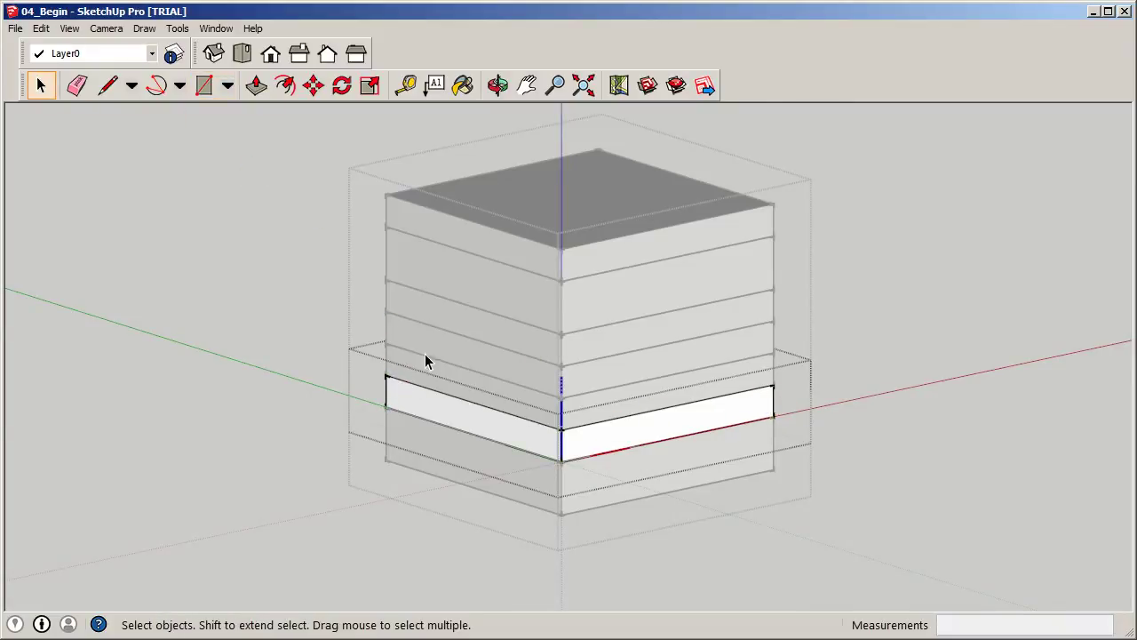
left_click(928, 293)
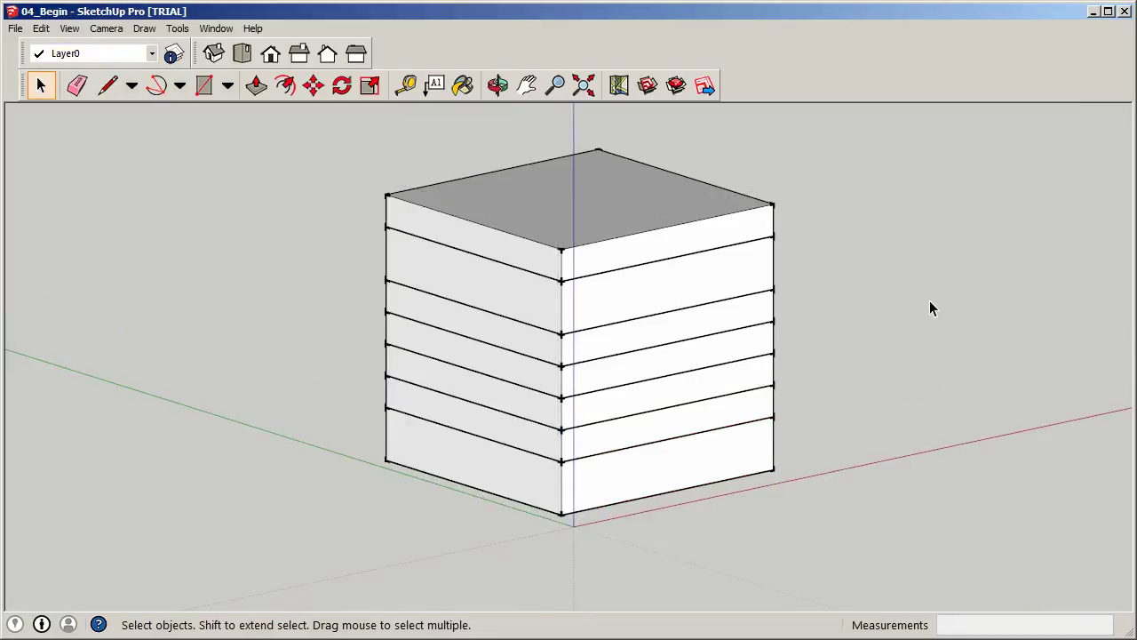
Reopen the cube group, inspect the entity information of the level above the Ground Floor, and leave the group.
left_click(747, 418)
key("ctrl+g")
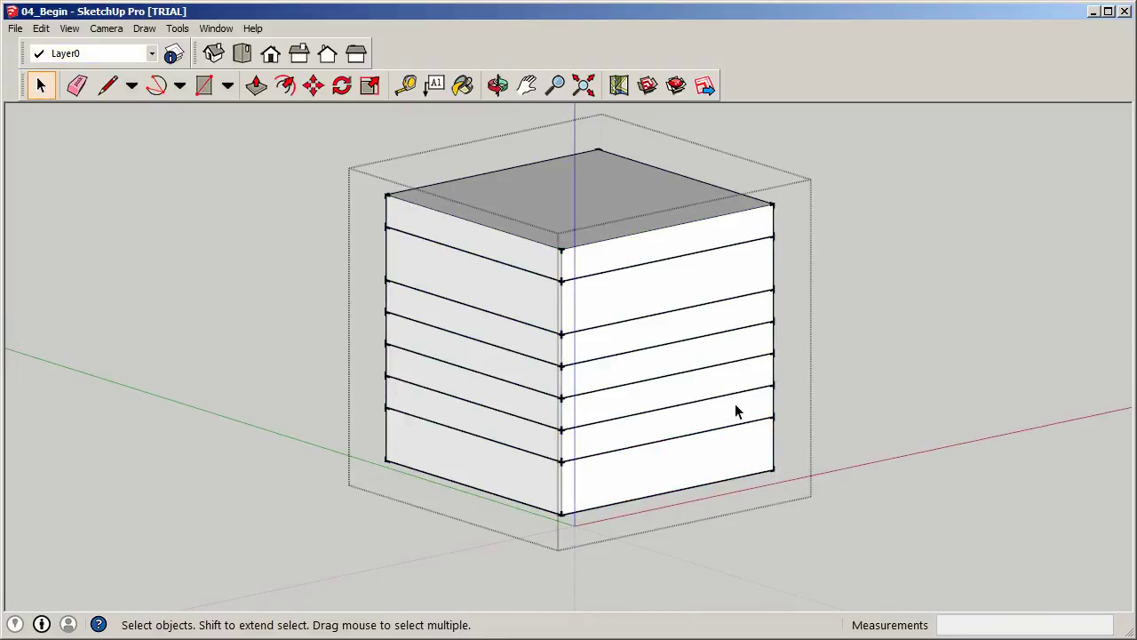
right_click(734, 410)
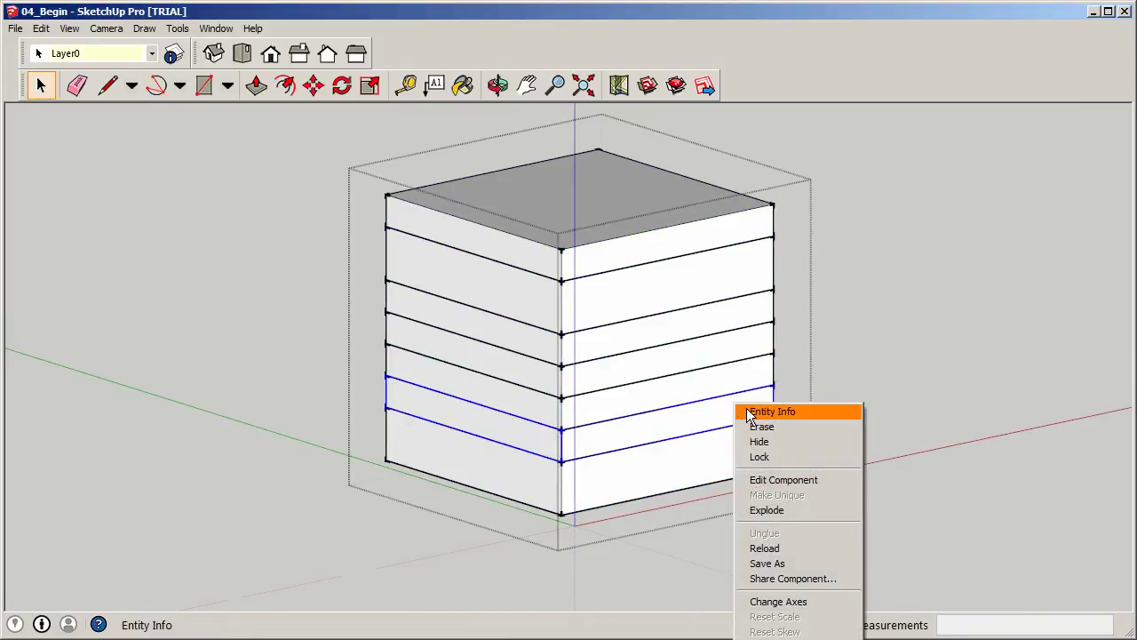
left_click(744, 411)
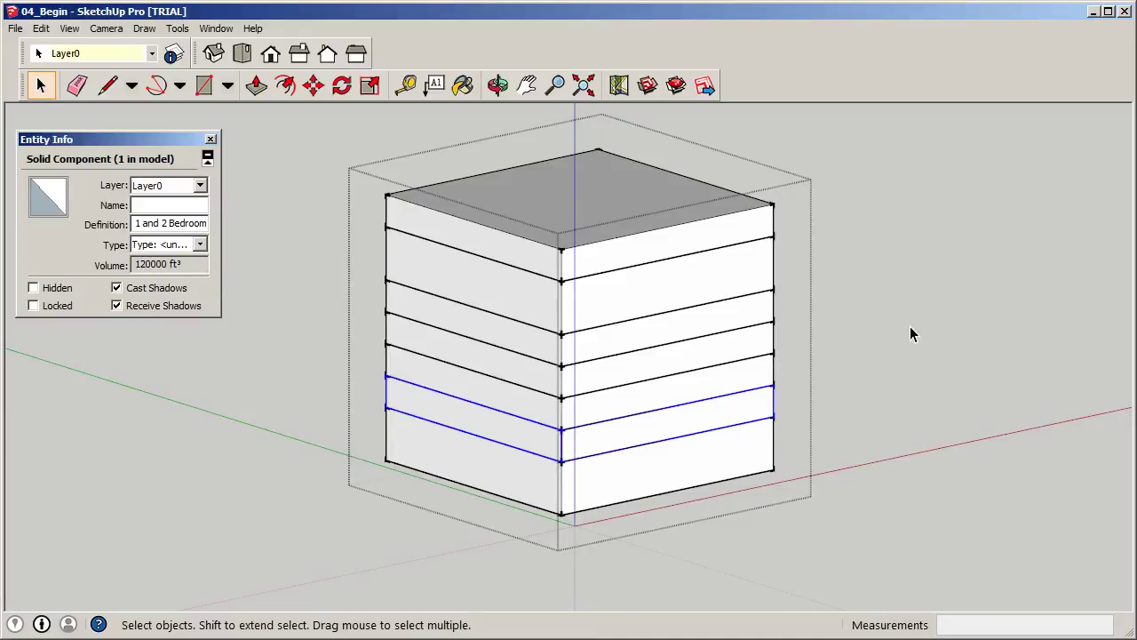
left_click(210, 141)
left_click(233, 164)
Open the cube group and select all six levels above the Ground Floor.
scroll(395, 276, "down", 2)
scroll(536, 271, "down", 2)
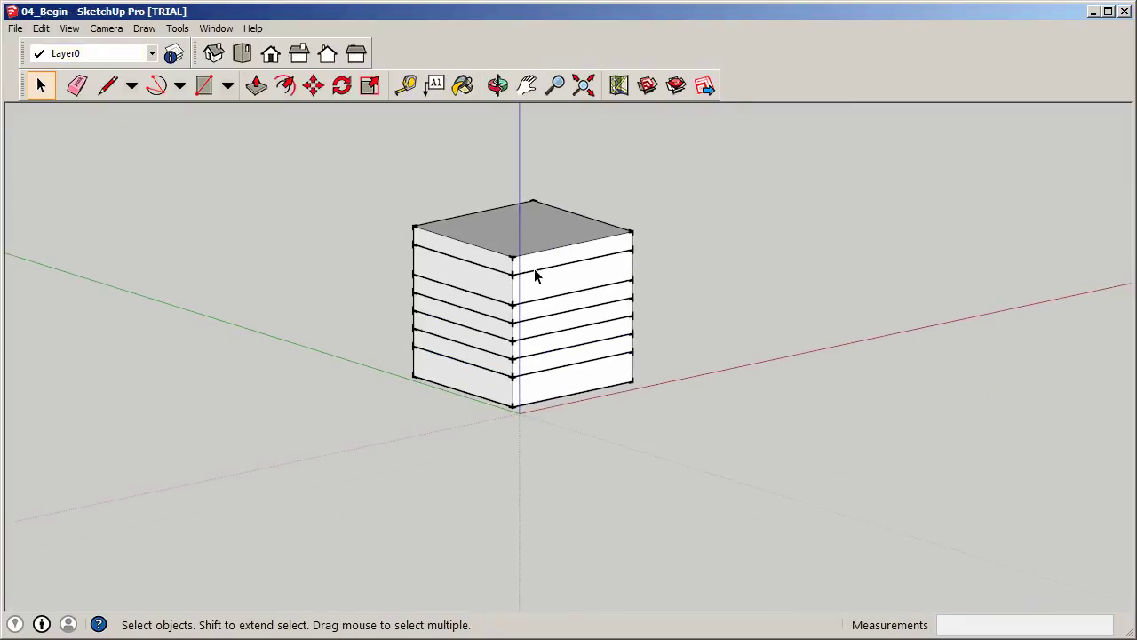
middle_click_drag(528, 323, 456, 366)
scroll(561, 356, "up", 2)
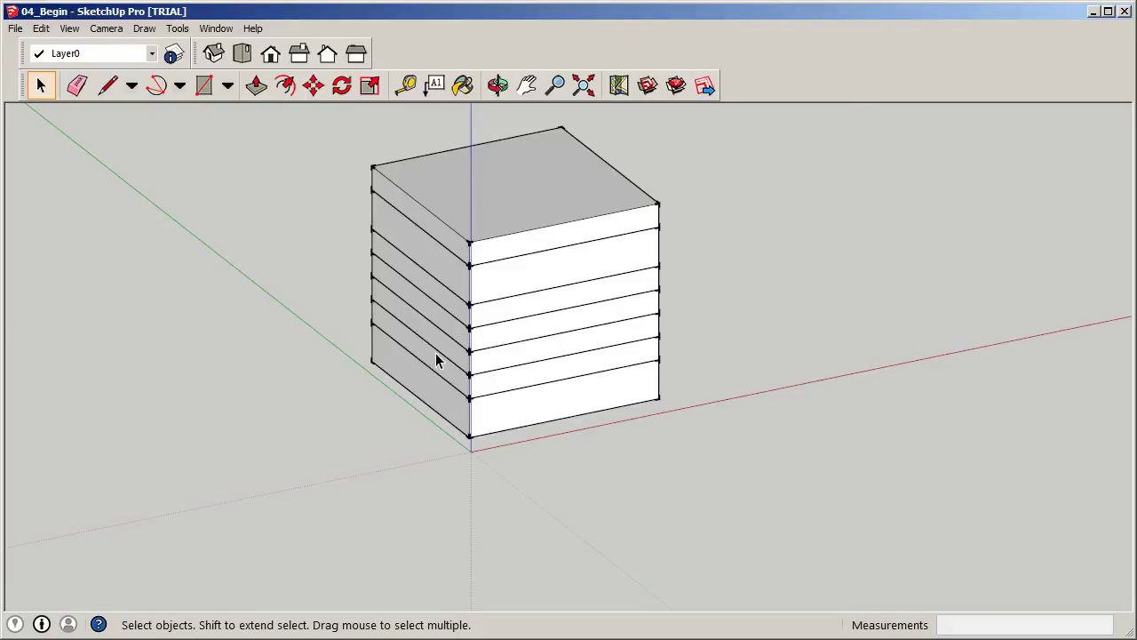
scroll(355, 343, "down", 2)
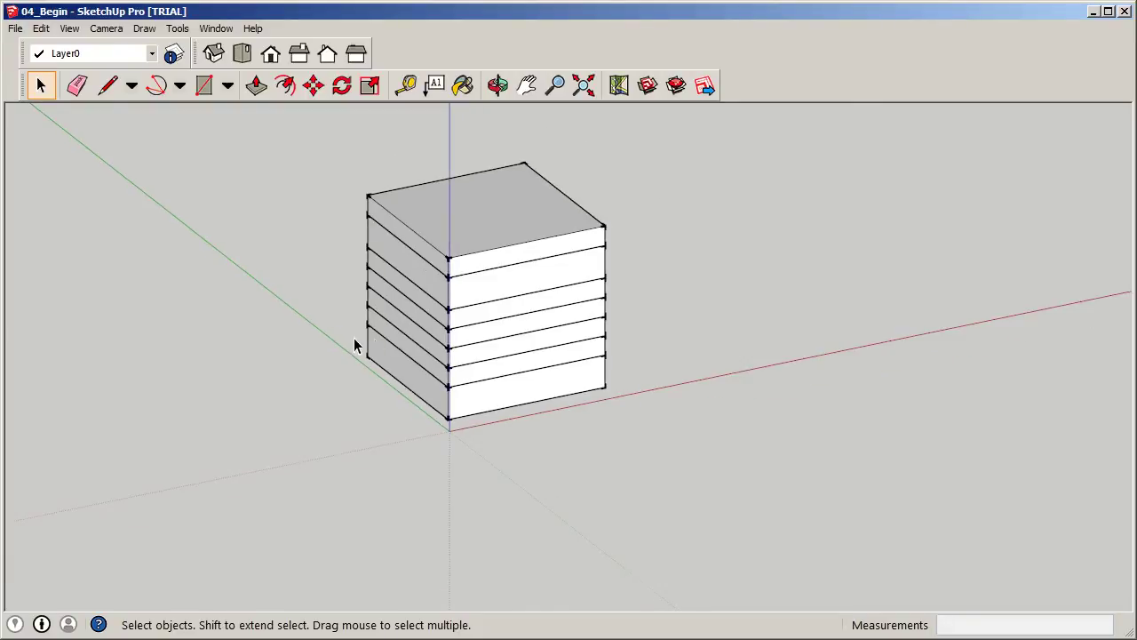
key("o")
left_click_drag(484, 305, 537, 388)
key("space")
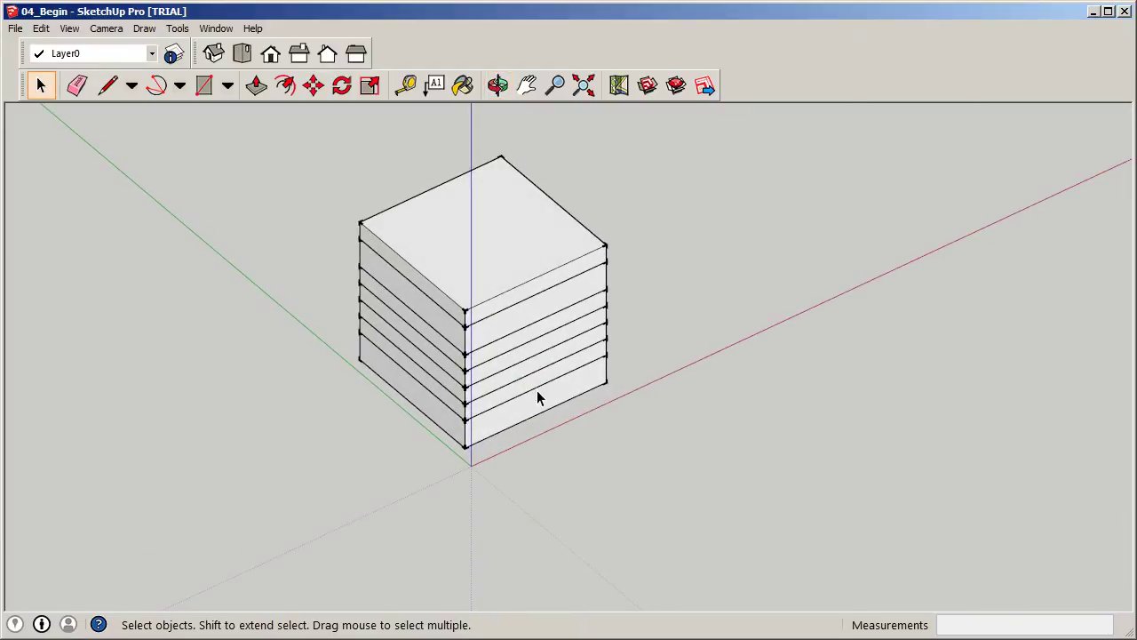
double_click(540, 396)
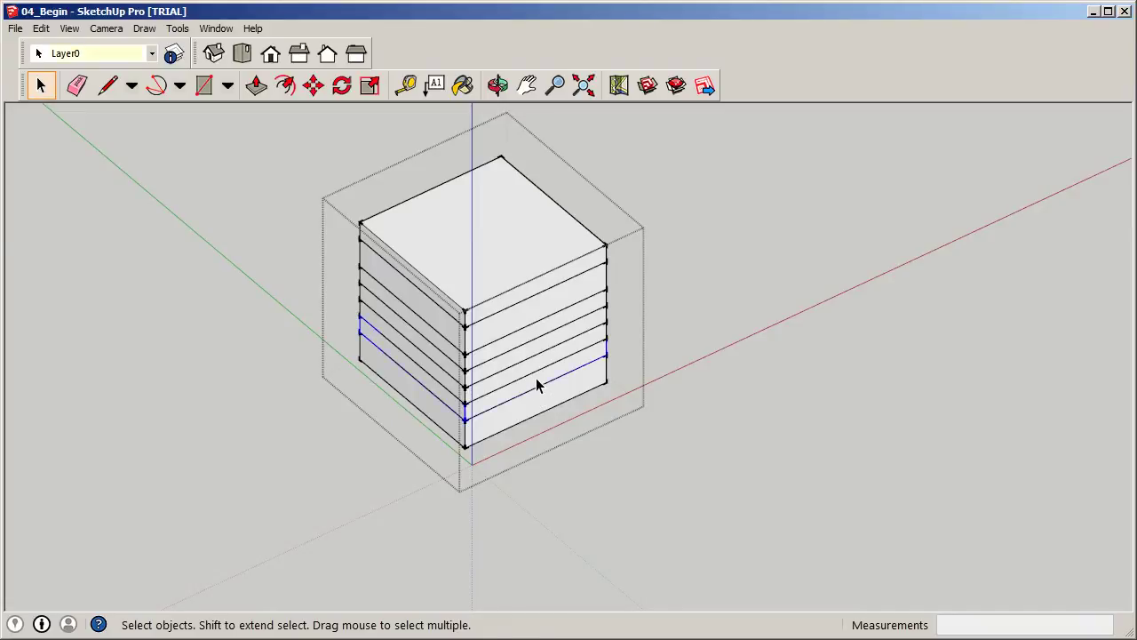
left_click(536, 371, "ctrl")
left_click(536, 357, "ctrl")
left_click(537, 340, "ctrl")
left_click(535, 315, "ctrl")
left_click(534, 284, "ctrl")
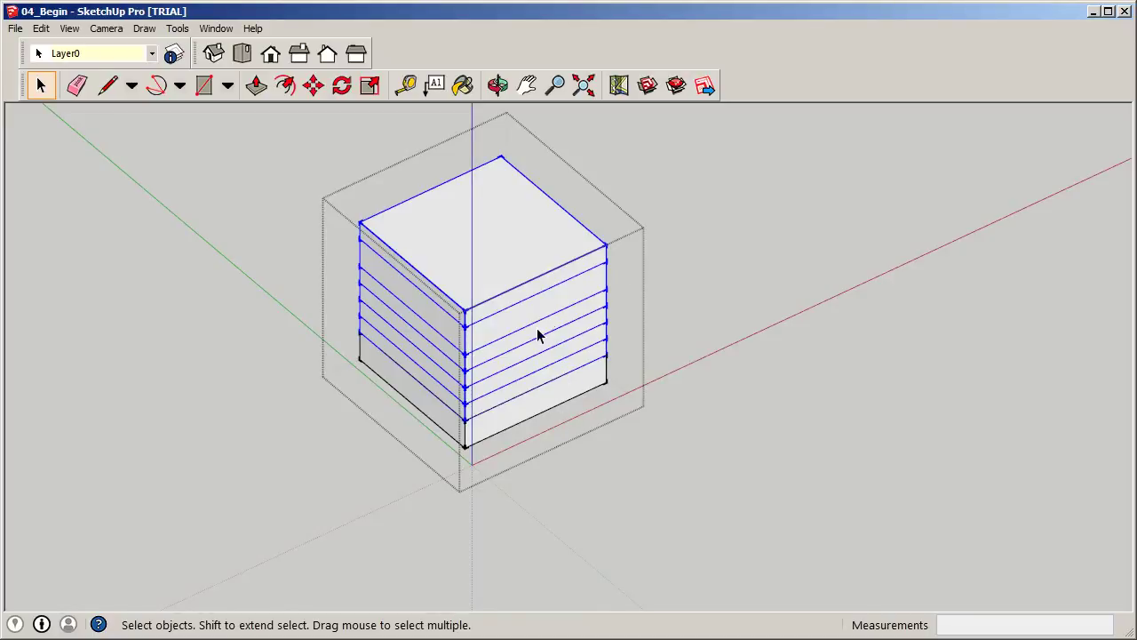
Draw a diagonal line between opposite corners of the roof's top face to mark its centre.
middle_click_drag(499, 260, 744, 381)
left_click(341, 86)
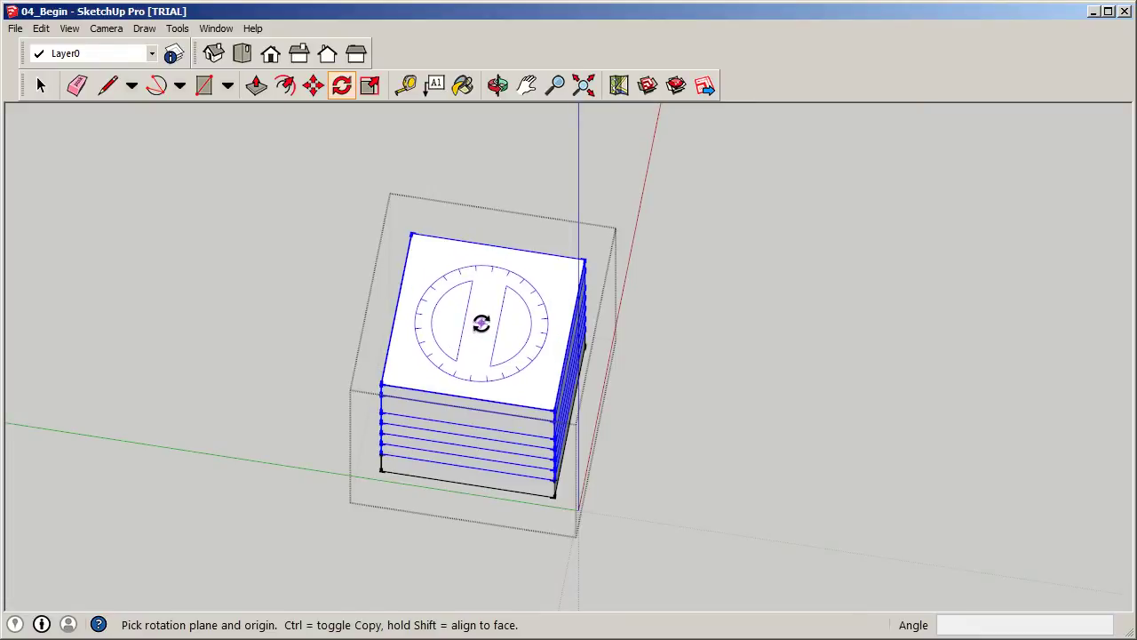
left_click(108, 84)
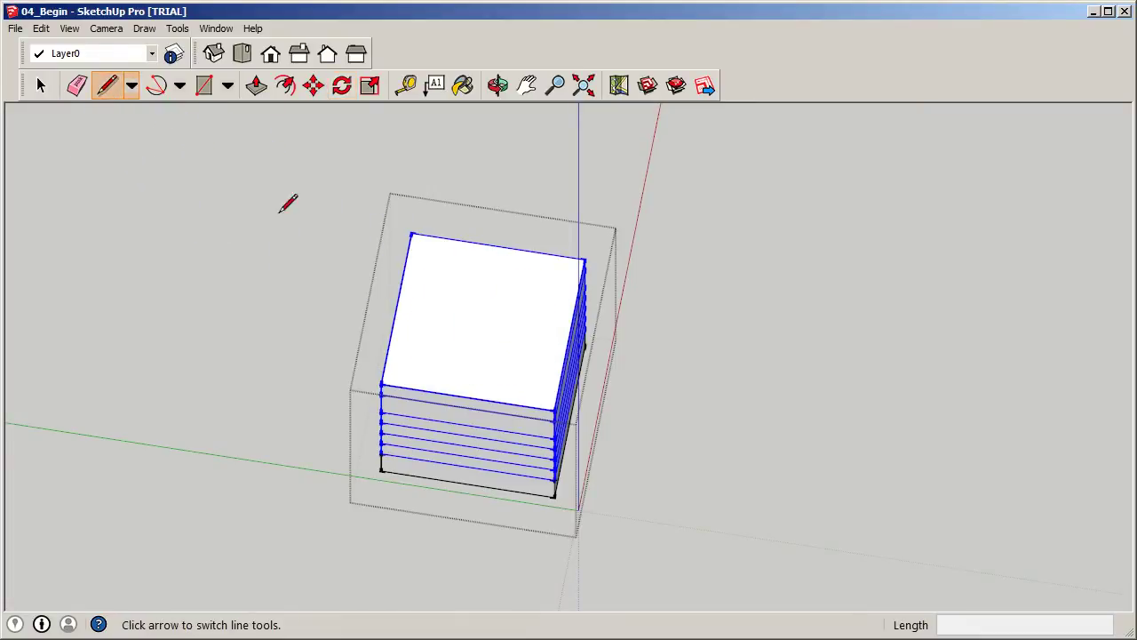
left_click(411, 234)
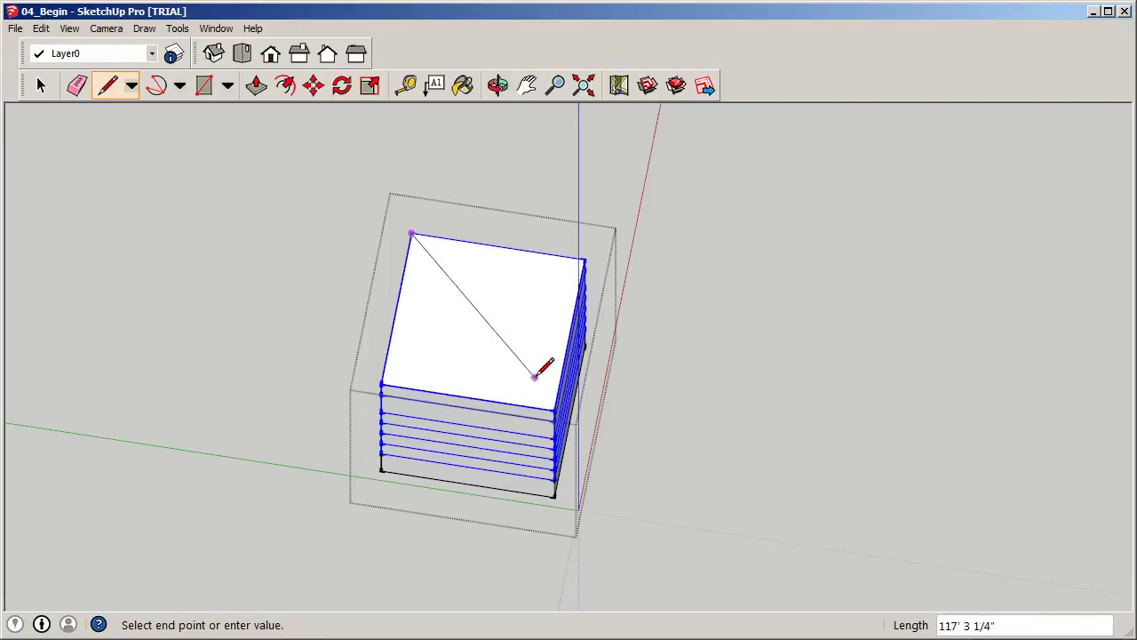
left_click(554, 408)
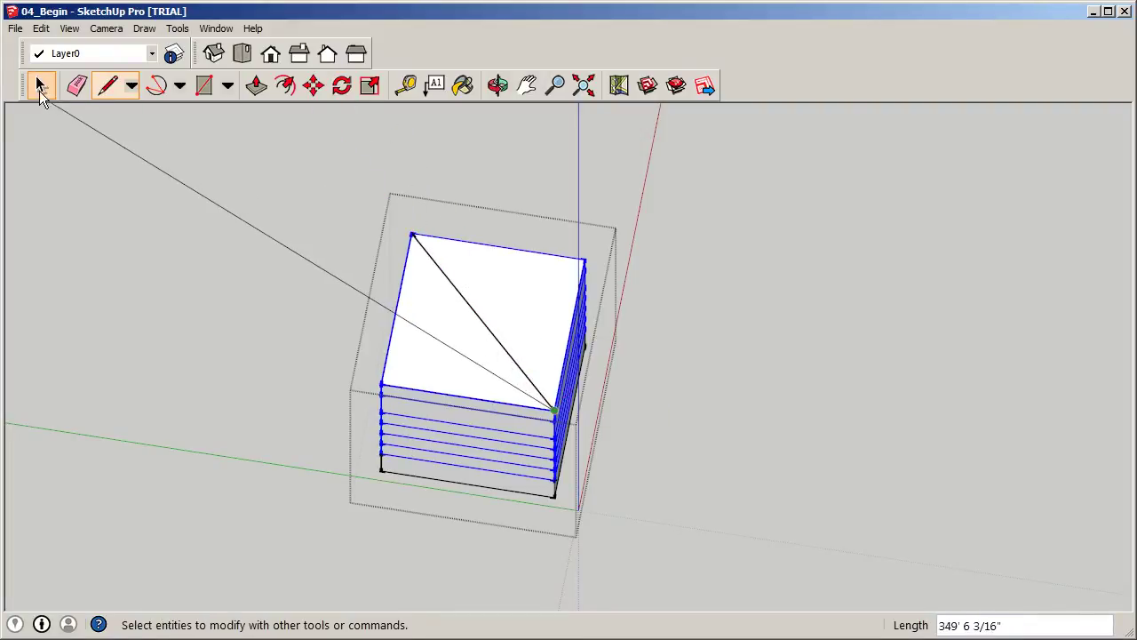
left_click(40, 84)
Rotate the six selected levels 15° counter-clockwise around the midpoint of the roof diagonal and leave the cube group.
left_click(341, 85)
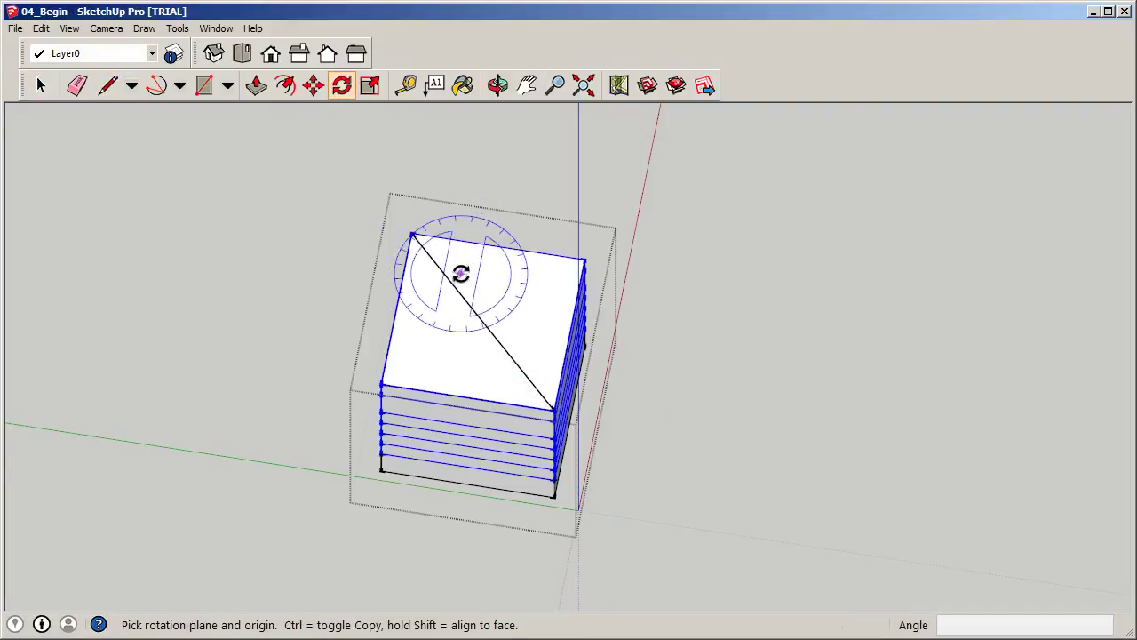
left_click(481, 321)
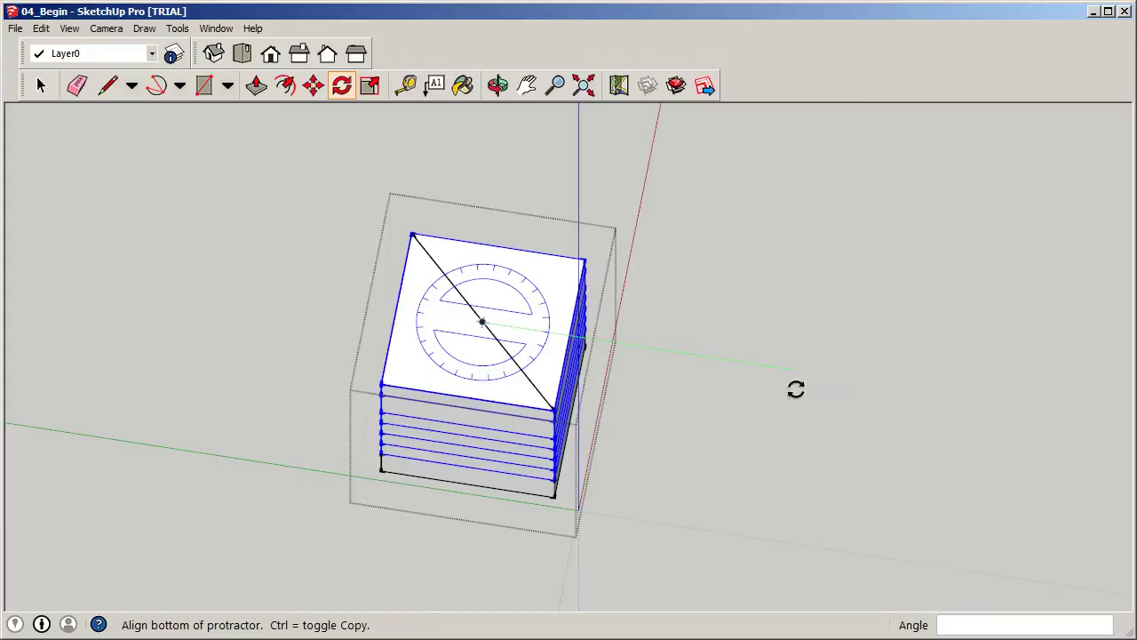
left_click(796, 389)
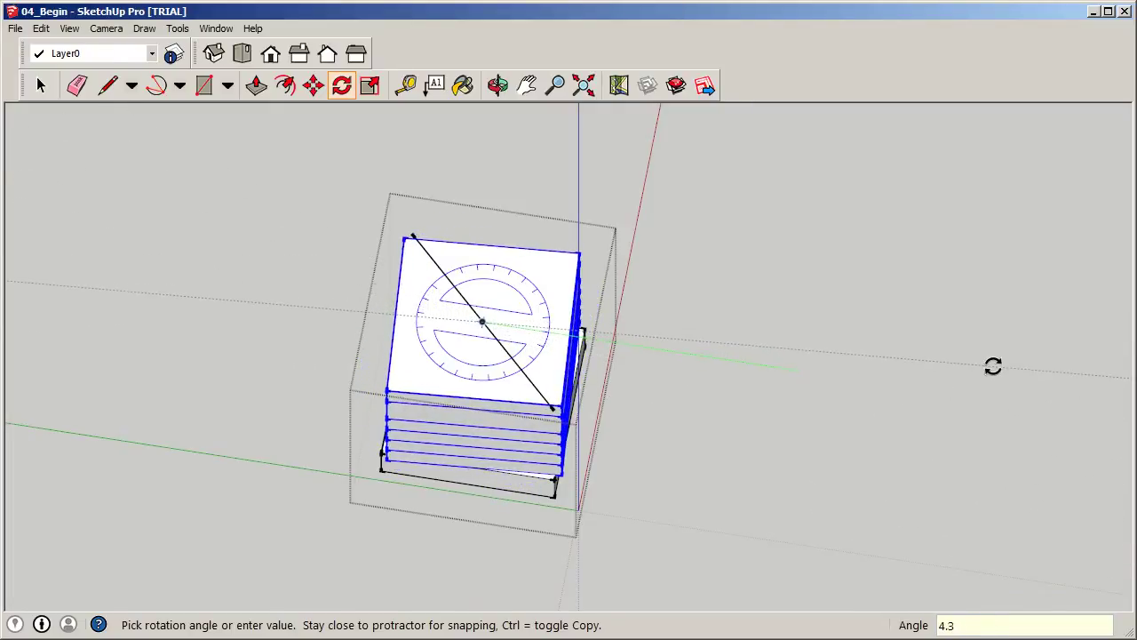
key("Return")
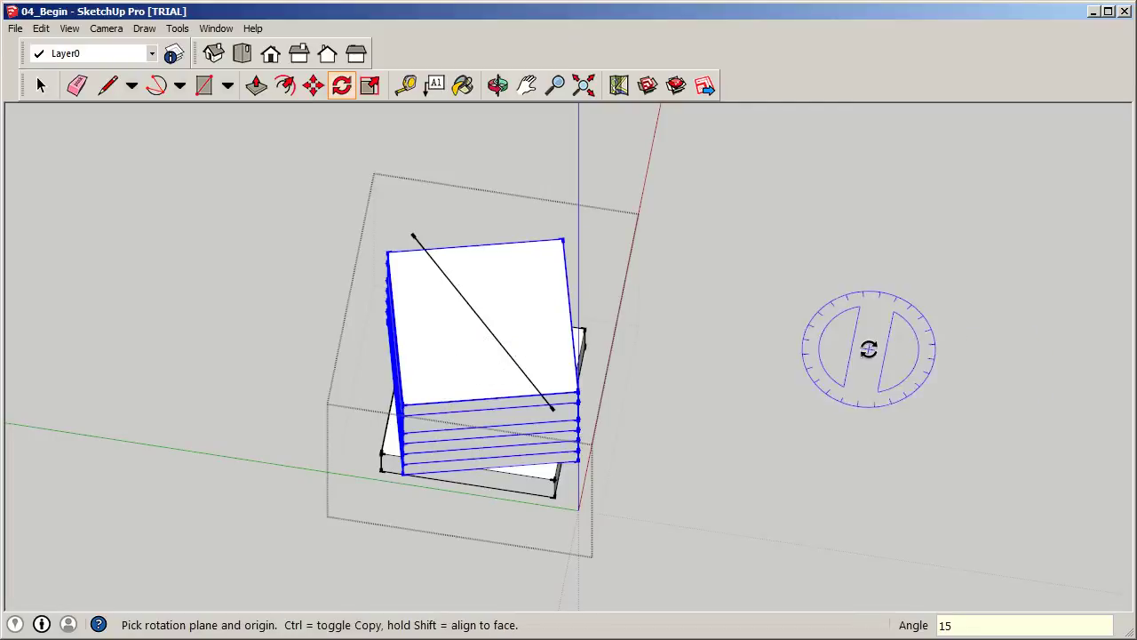
left_click(42, 88)
left_click(793, 396)
Reopen the cube group and select the five topmost levels, leaving out the lowest rotated level.
middle_click_drag(709, 436, 594, 449)
scroll(557, 455, "up", 2)
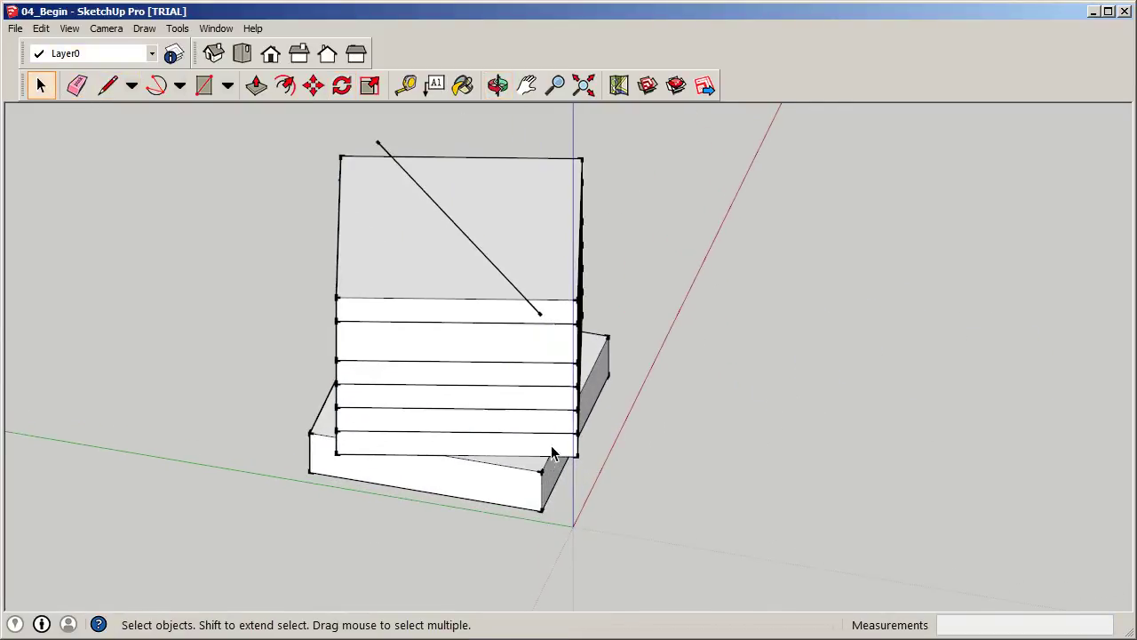
scroll(439, 462, "down", 2)
middle_click_drag(426, 447, 446, 475)
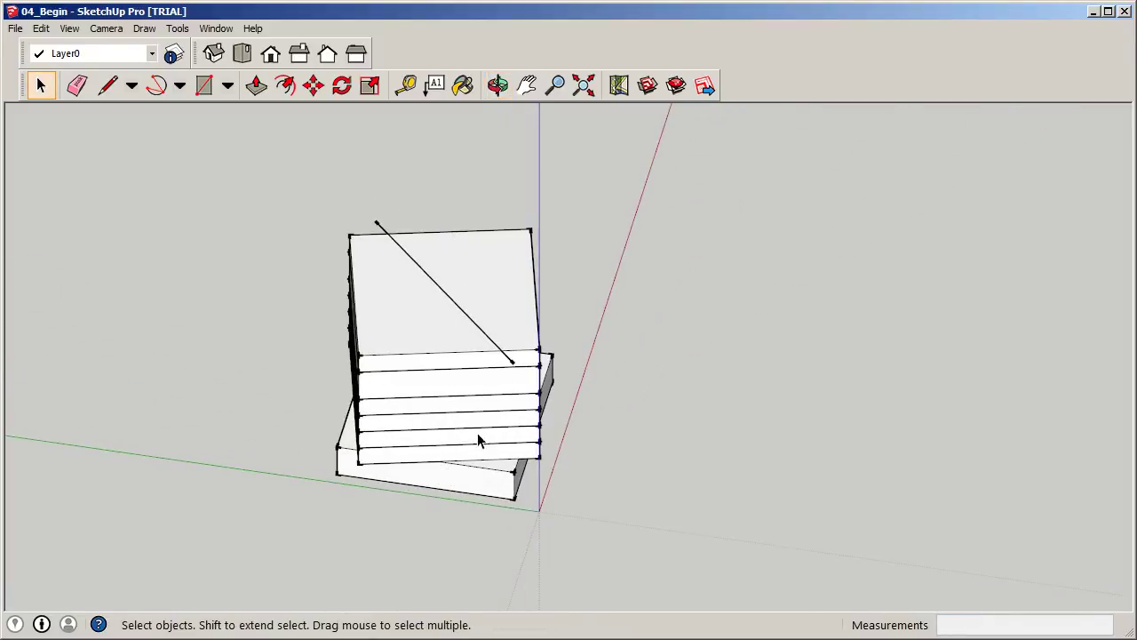
scroll(448, 438, "up", 1)
double_click(448, 434)
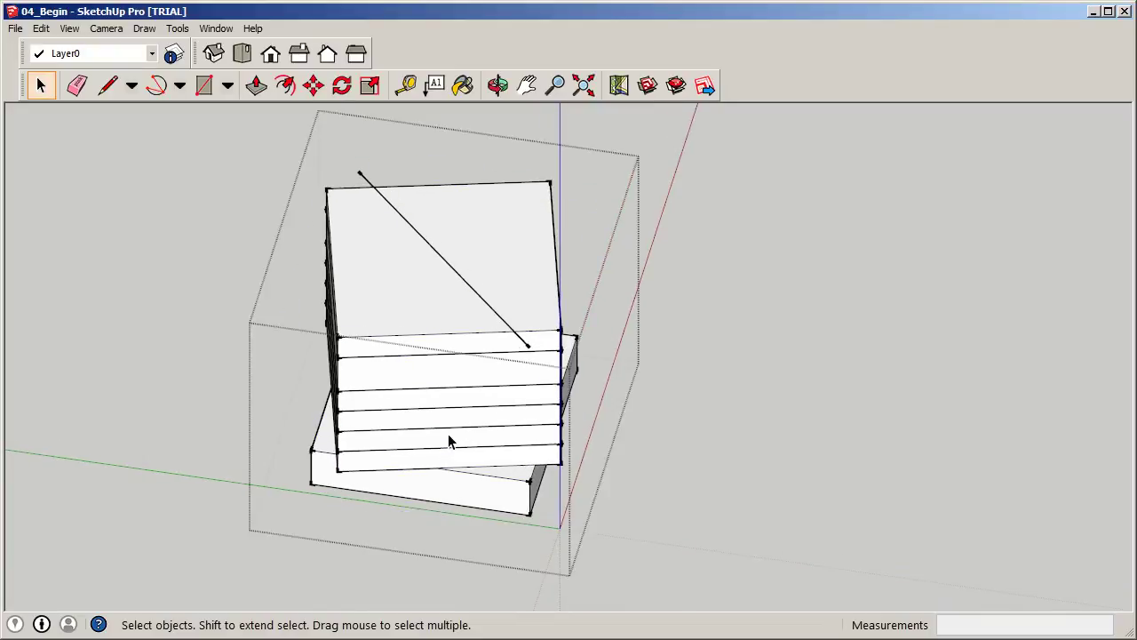
left_click(448, 435)
left_click(447, 416, "ctrl")
left_click(447, 379, "ctrl")
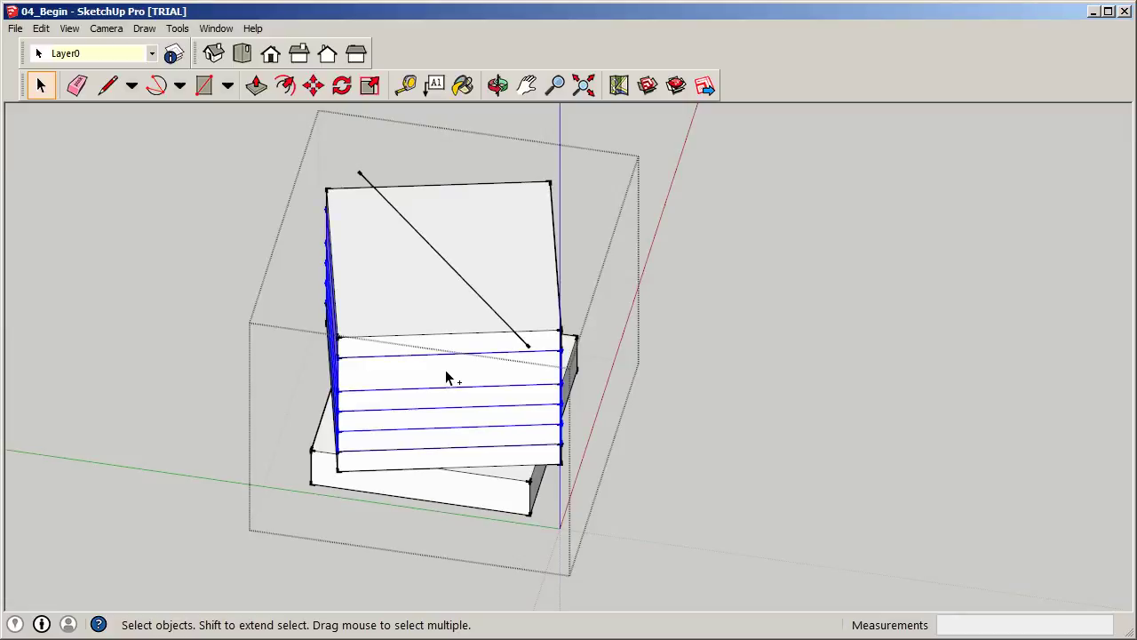
left_click(472, 345, "ctrl")
Rotate the five selected levels further counter-clockwise around the midpoint of the roof diagonal and return to the Select tool.
left_click(341, 85)
left_click(442, 258)
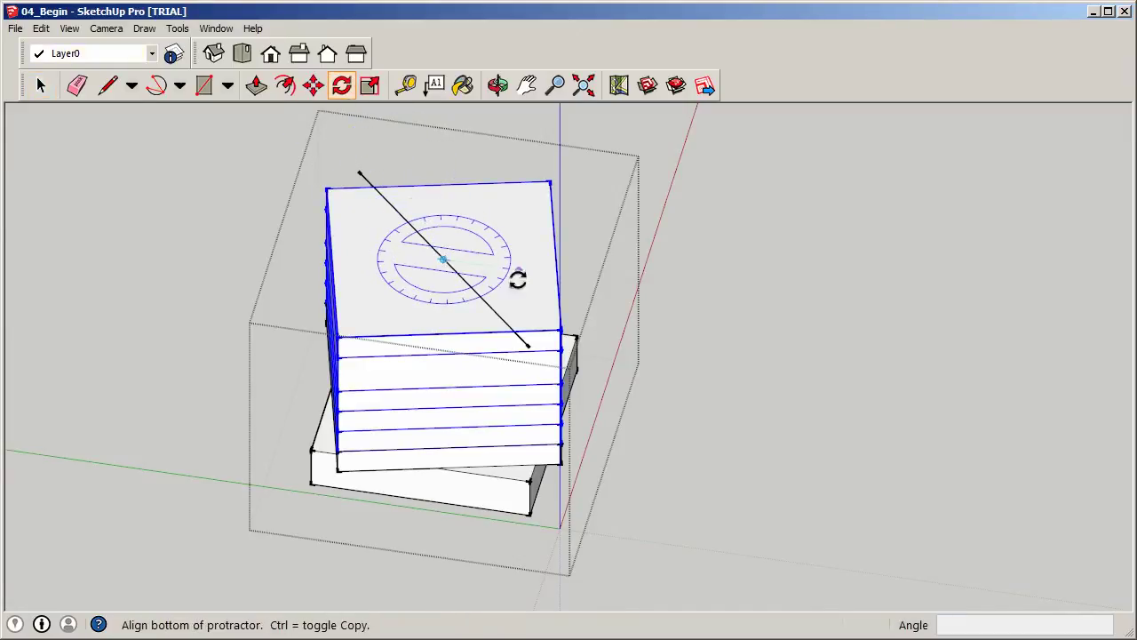
left_click(843, 329)
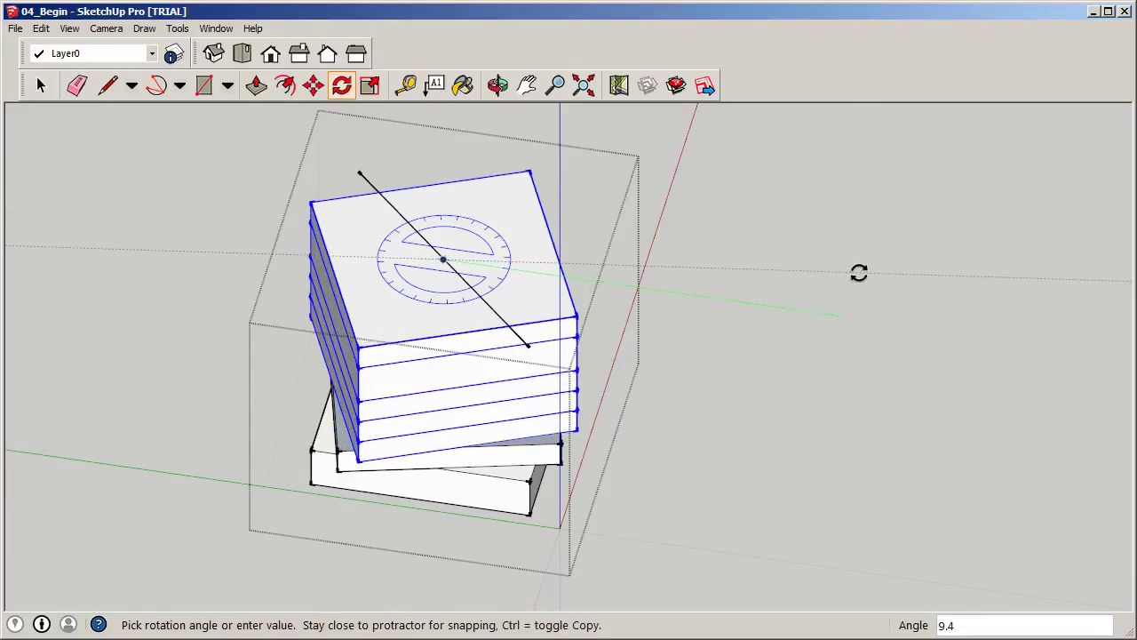
key("Return")
left_click(39, 87)
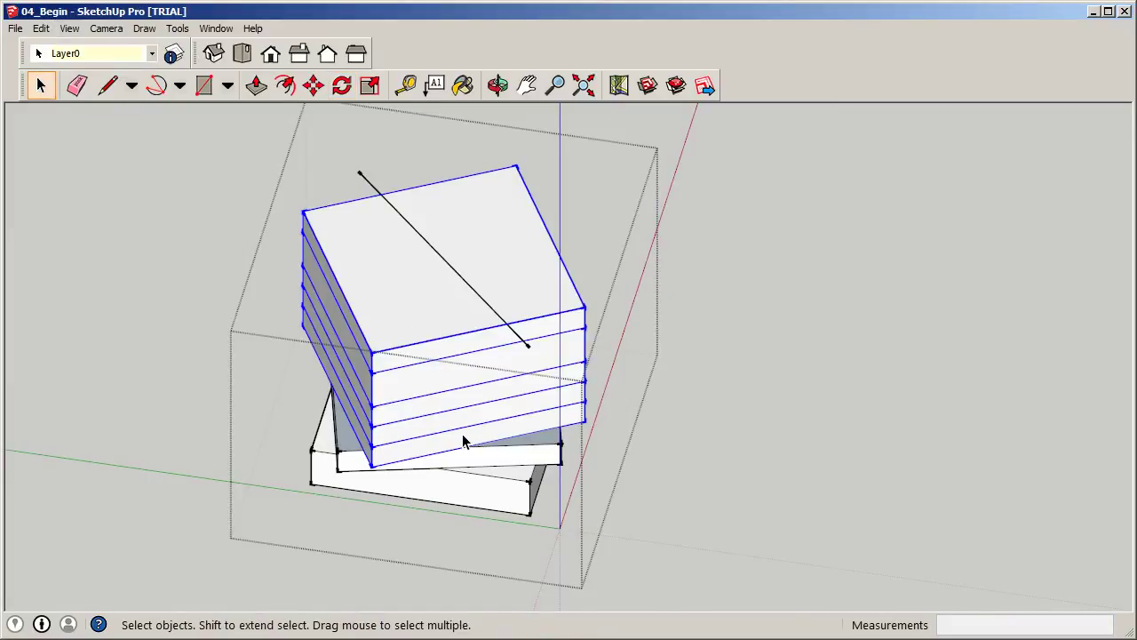
Select the four topmost levels in the cube group and rotate them 15° counter-clockwise around the midpoint of the roof diagonal.
left_click(458, 423)
left_click(456, 401, "ctrl")
left_click(442, 381, "ctrl")
left_click(446, 353, "ctrl")
left_click(446, 351, "ctrl")
left_click(341, 85)
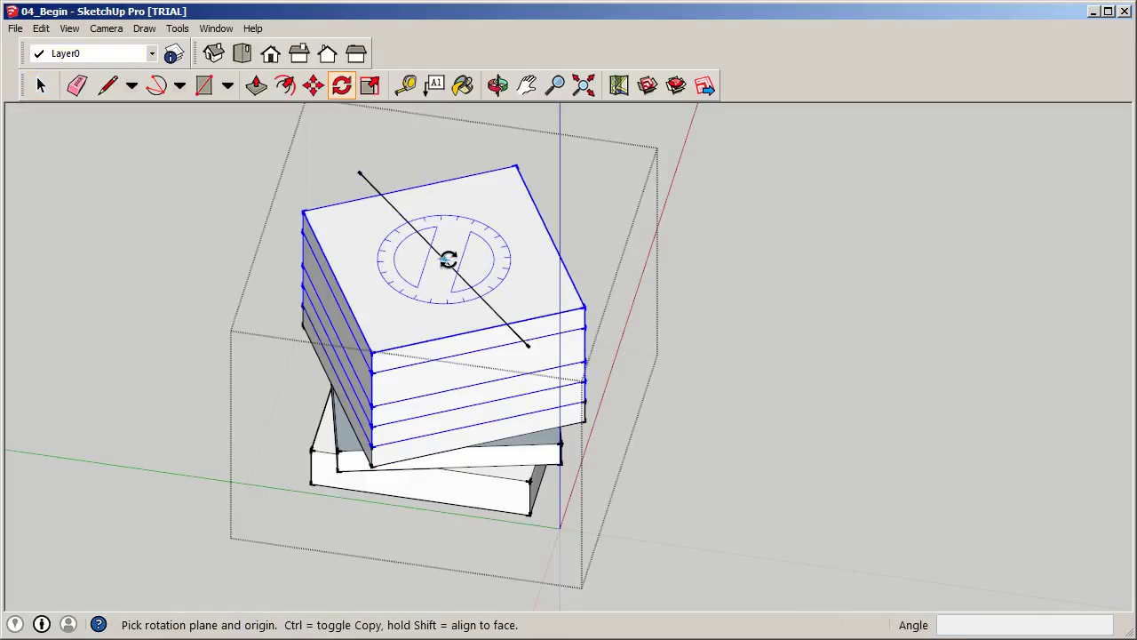
left_click(443, 259)
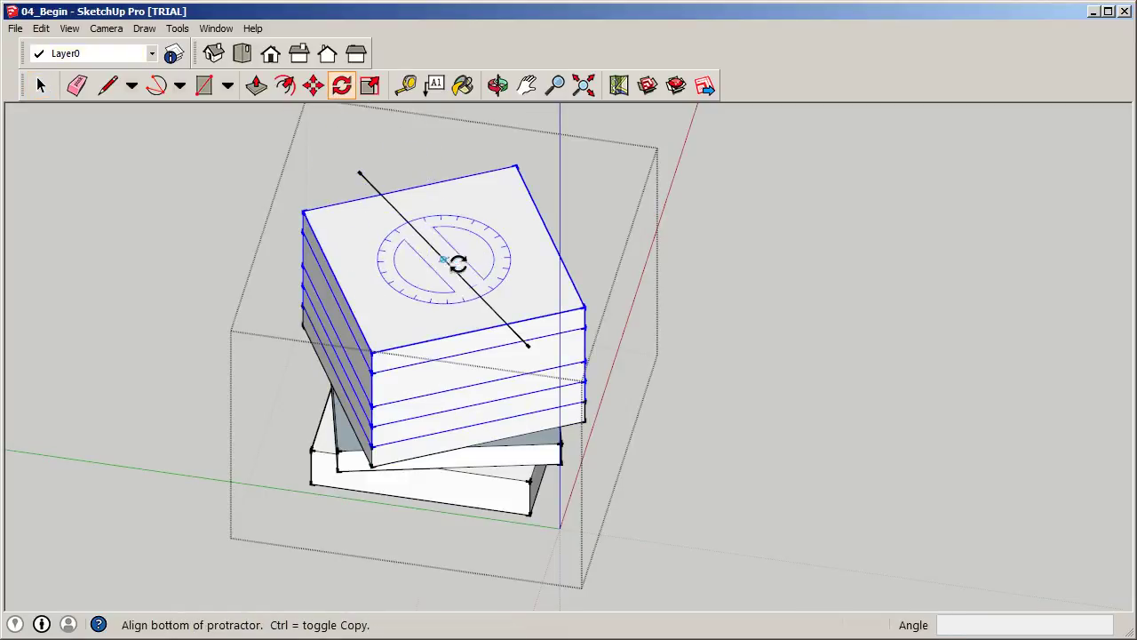
left_click(880, 335)
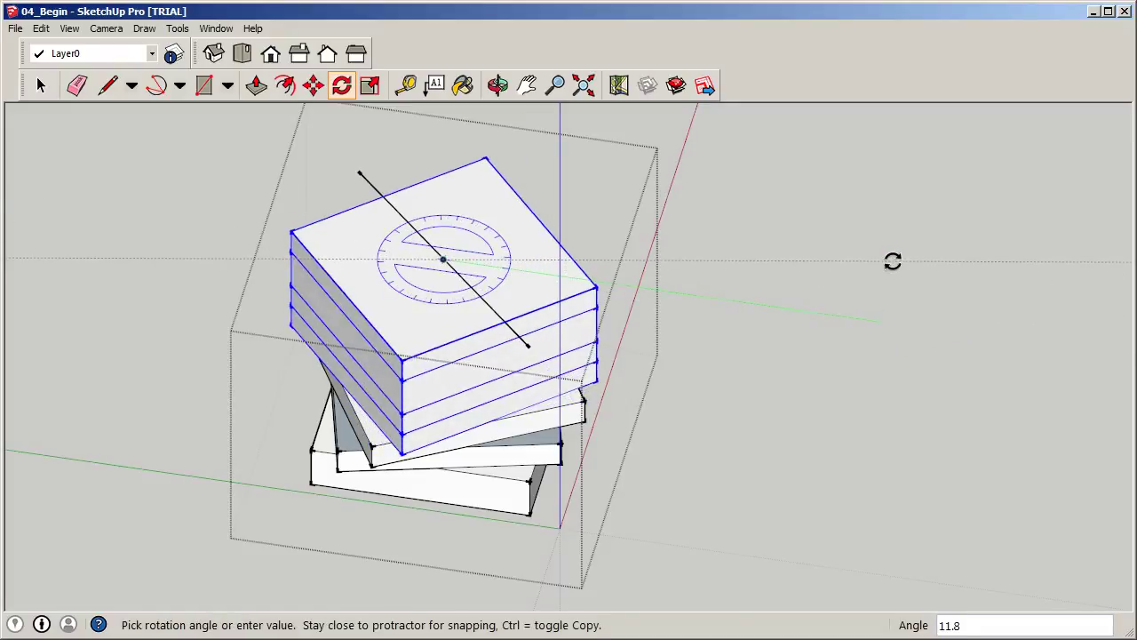
left_click(892, 260)
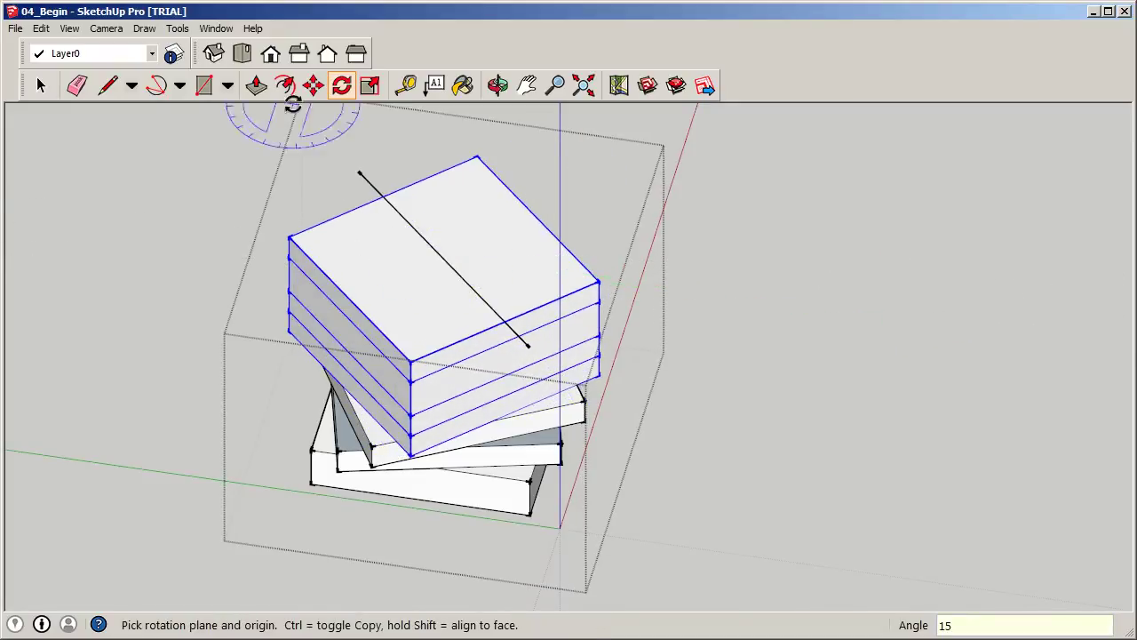
left_click(40, 84)
Select the three topmost levels and rotate them 15° counter-clockwise around the midpoint of the roof diagonal.
left_click(461, 411)
left_click(465, 375, "shift")
left_click(480, 347, "shift")
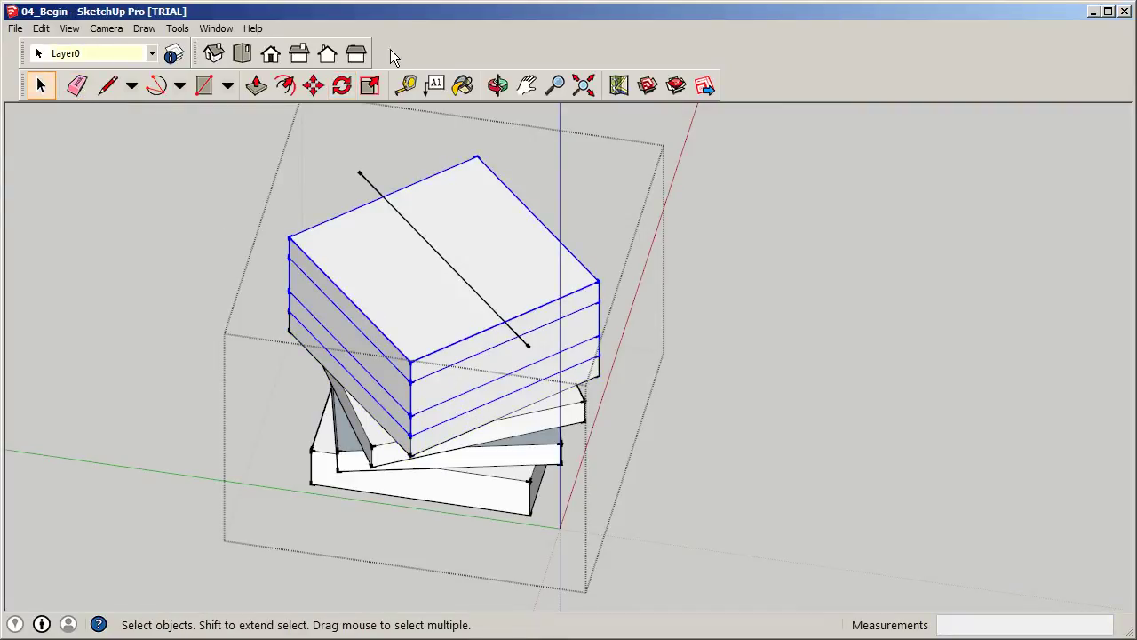
left_click(341, 84)
left_click(444, 259)
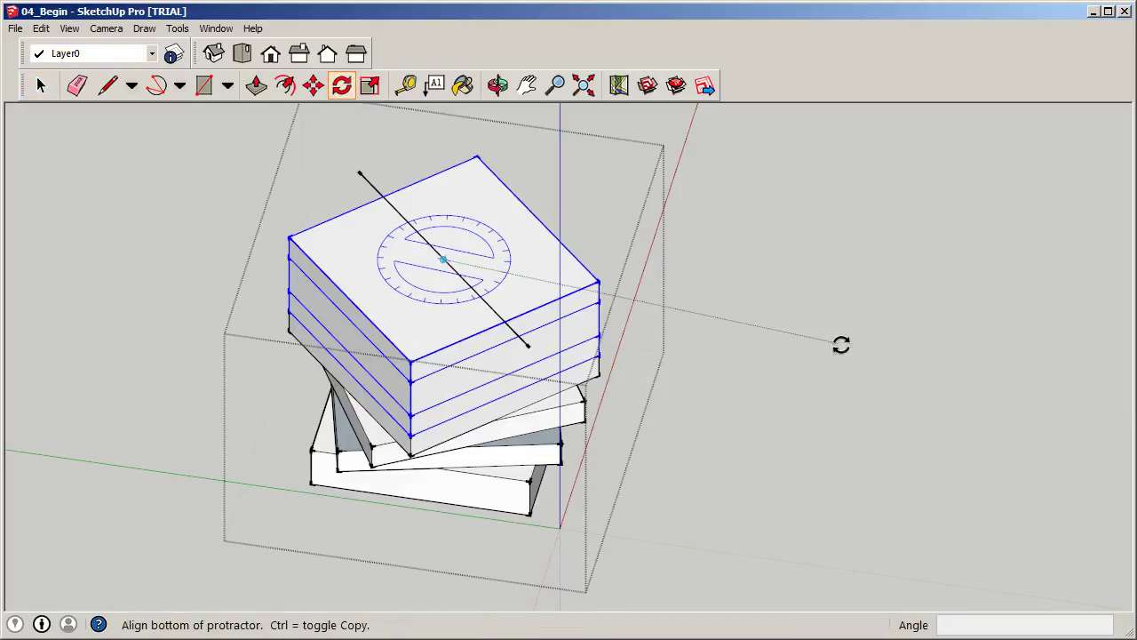
left_click(921, 338)
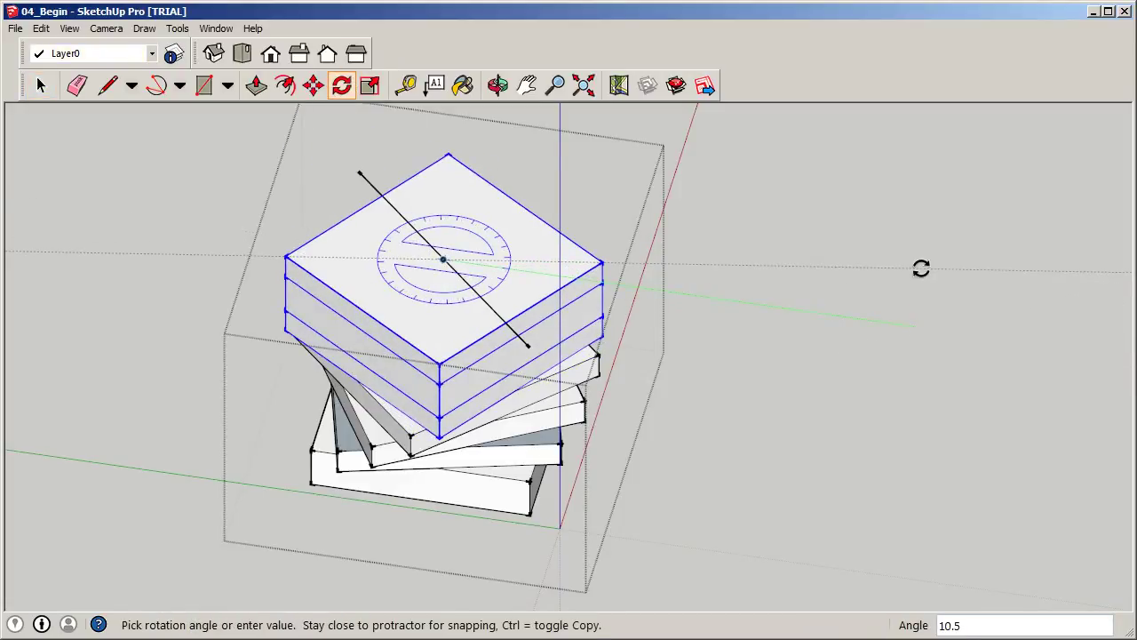
key("Return")
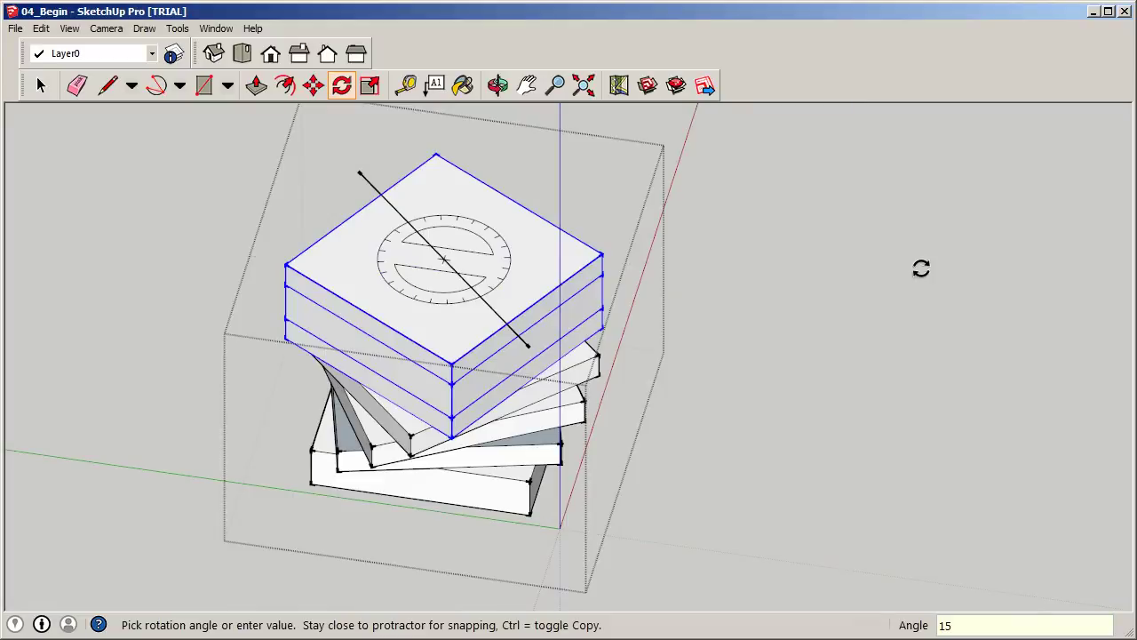
left_click(41, 85)
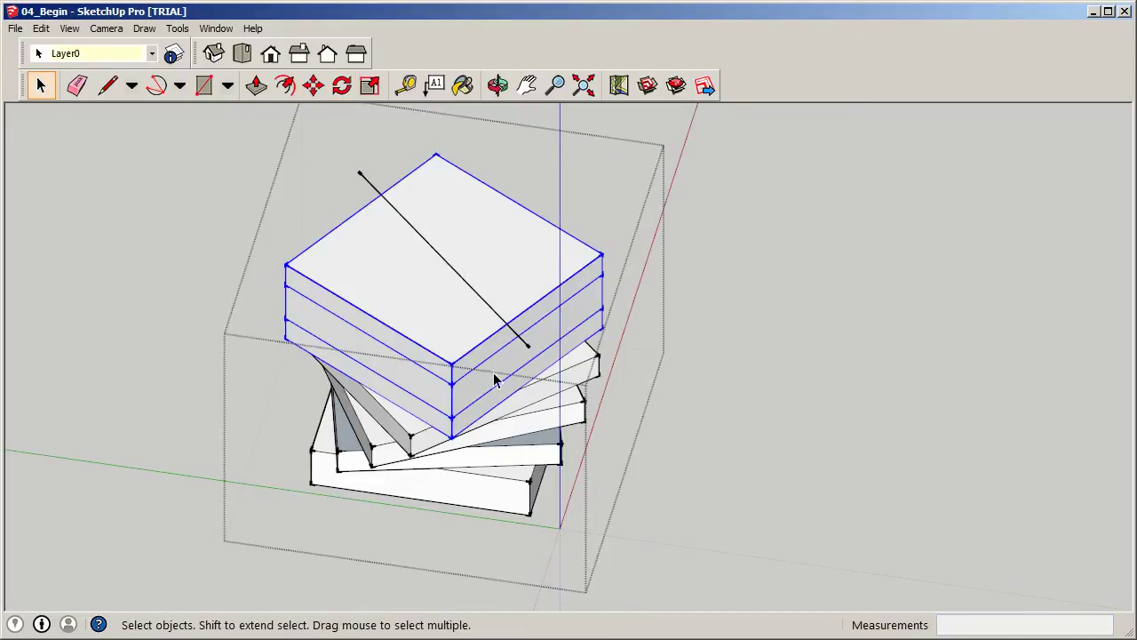
Select only the two topmost levels and rotate them 15° counter-clockwise around the midpoint of the roof diagonal.
left_click(498, 373, "shift")
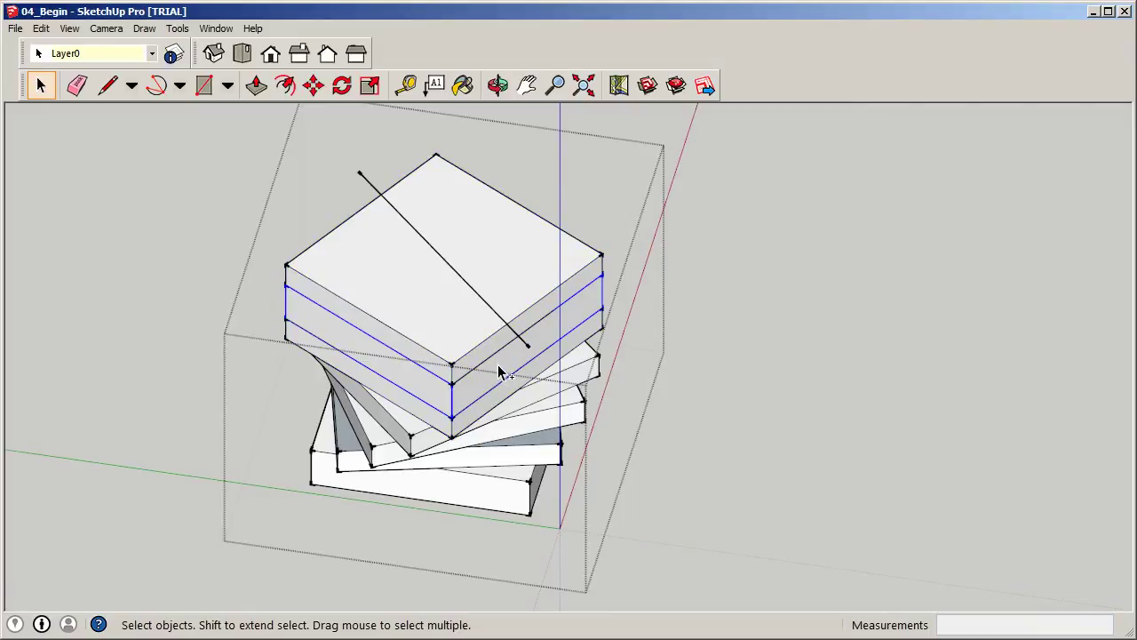
left_click(495, 350, "shift")
left_click(342, 85)
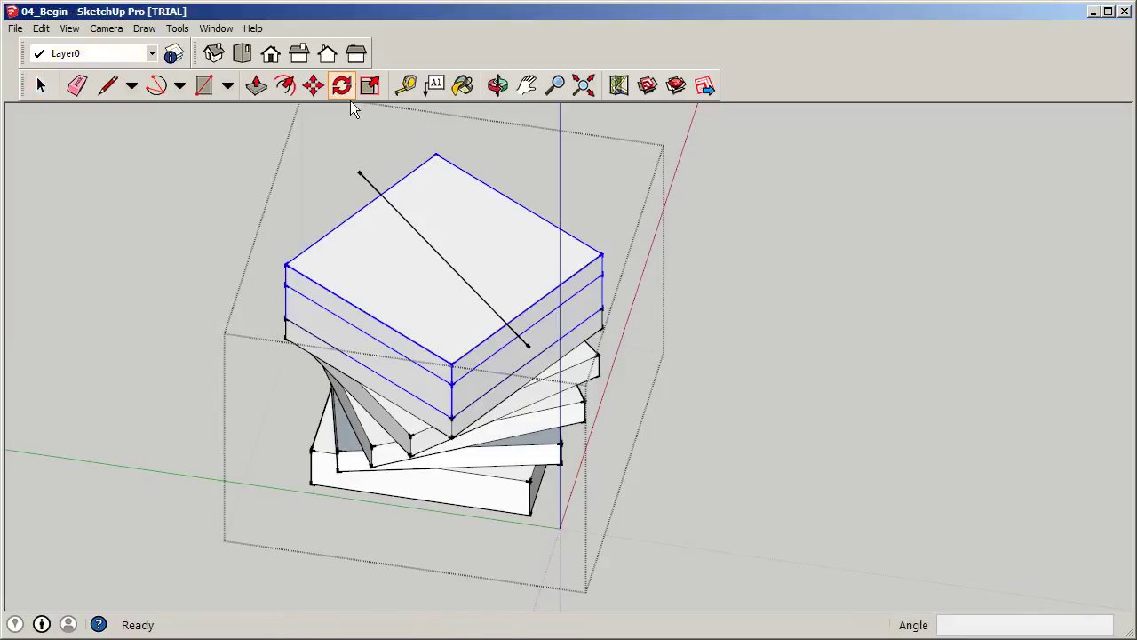
left_click(443, 258)
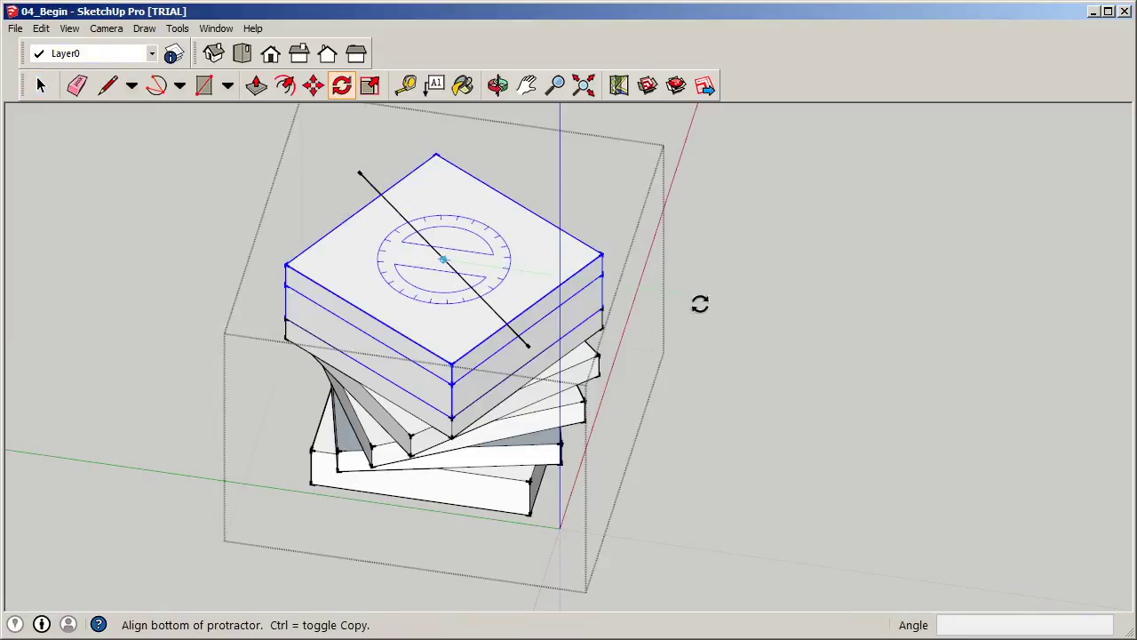
left_click(822, 327)
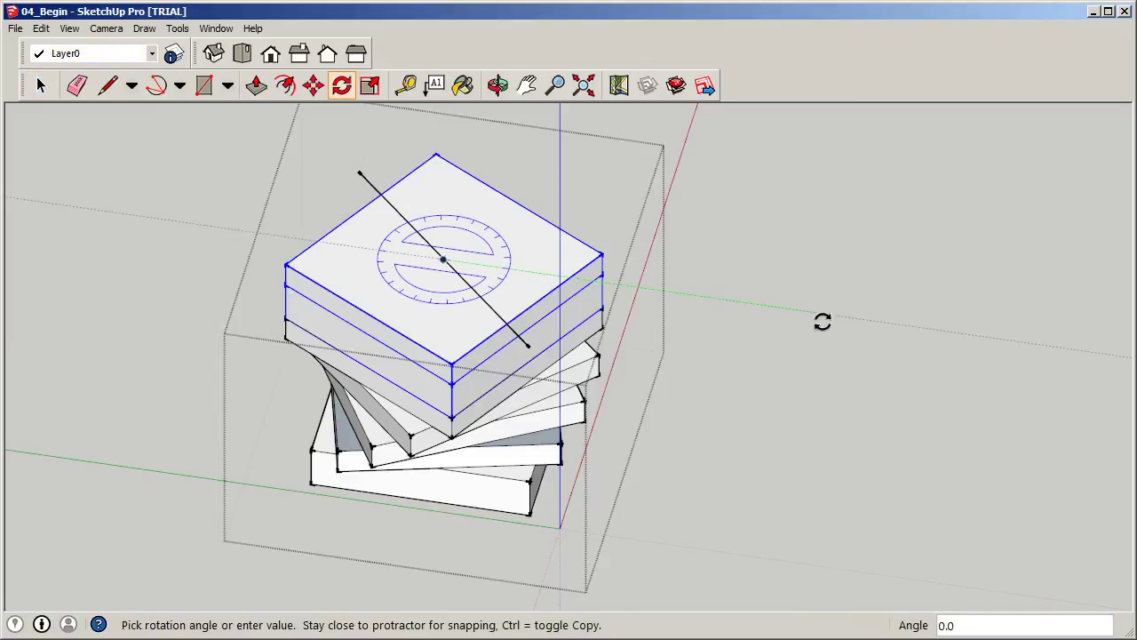
left_click(826, 242)
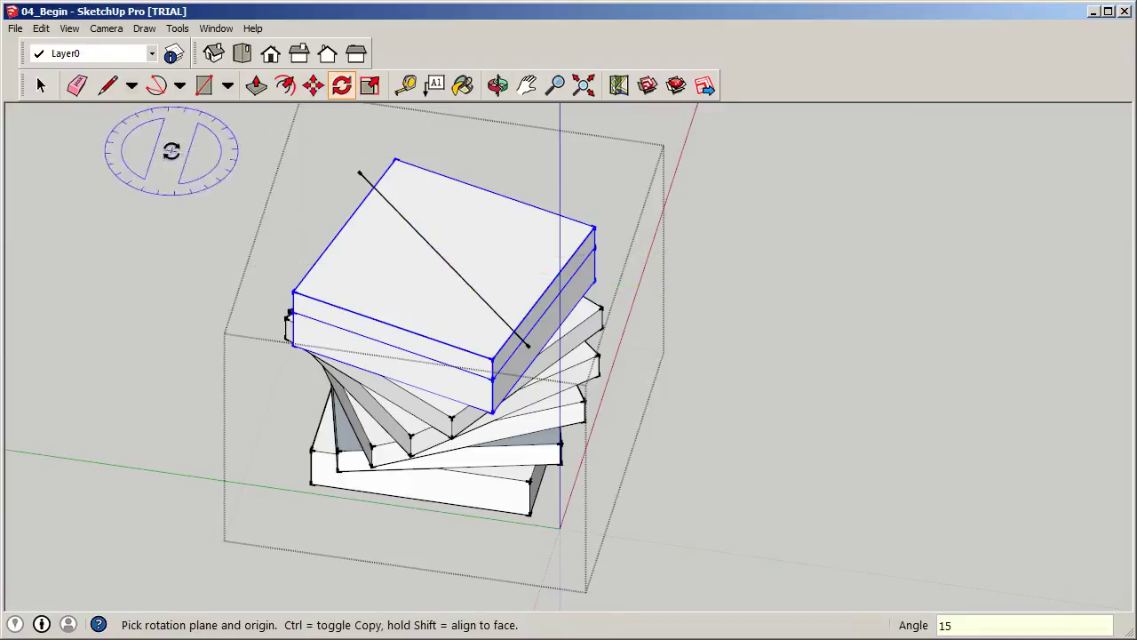
left_click(40, 86)
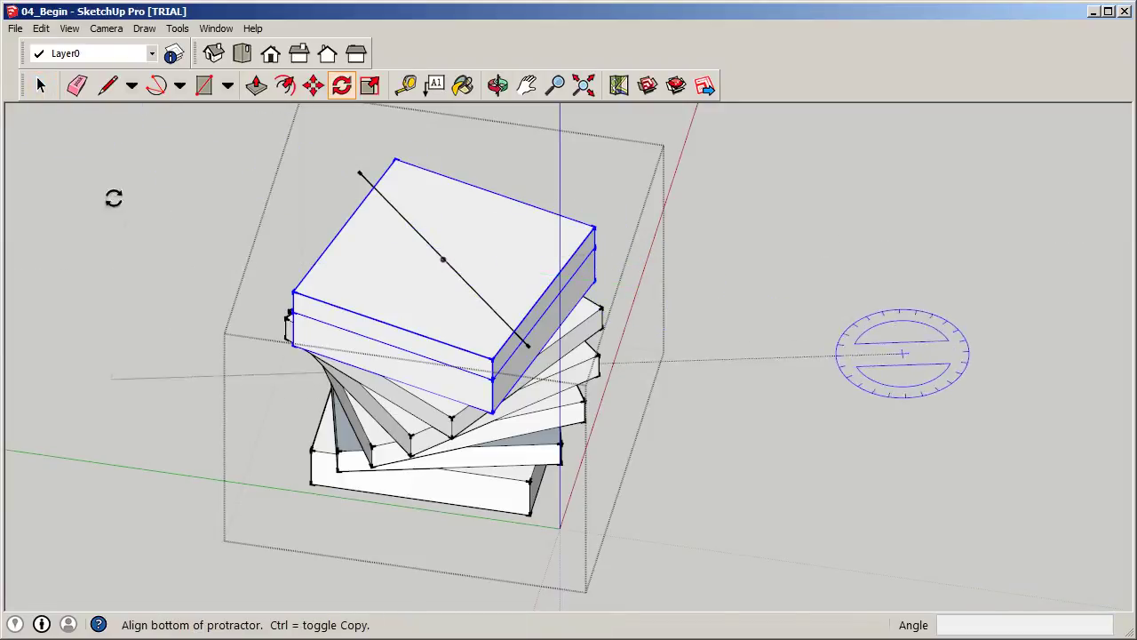
left_click(43, 84)
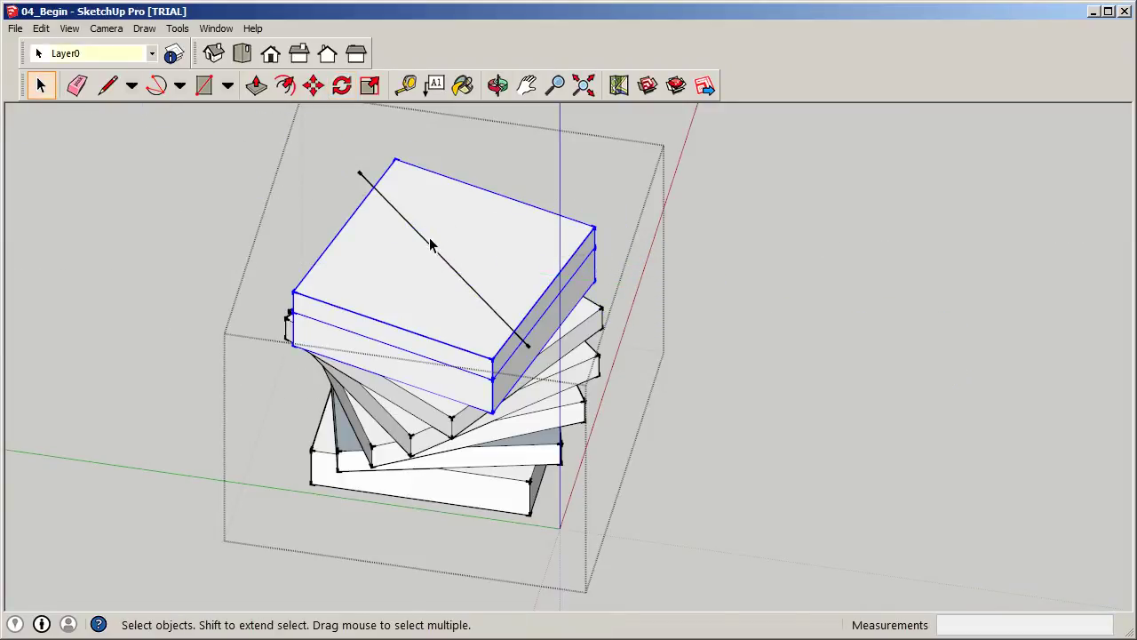
Erase the diagonal line from the roof and leave the cube group.
left_click(427, 245)
right_click(429, 243)
left_click(444, 261)
scroll(461, 346, "down", 3)
middle_click_drag(586, 417, 579, 263)
scroll(579, 263, "up", 2)
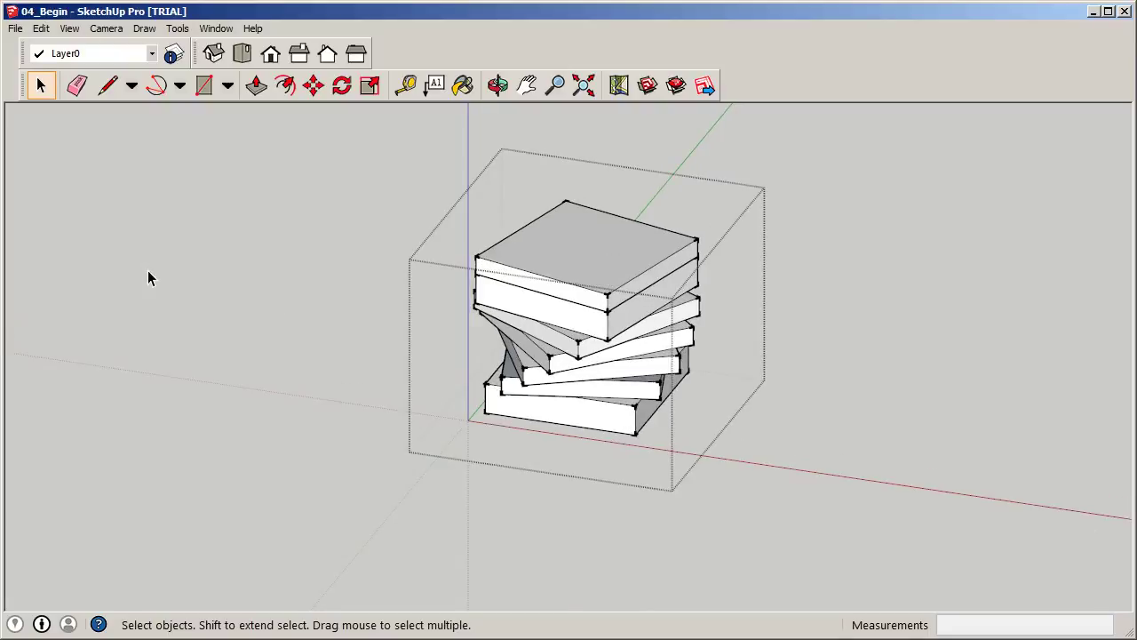
scroll(75, 299, "down", 2)
left_click(75, 300)
Examine the twisted stack of levels from several sides and distances.
middle_click_drag(502, 319, 782, 306)
scroll(620, 424, "up", 2)
scroll(544, 395, "up", 2)
middle_click_drag(543, 396, 535, 326)
scroll(535, 326, "up", 1)
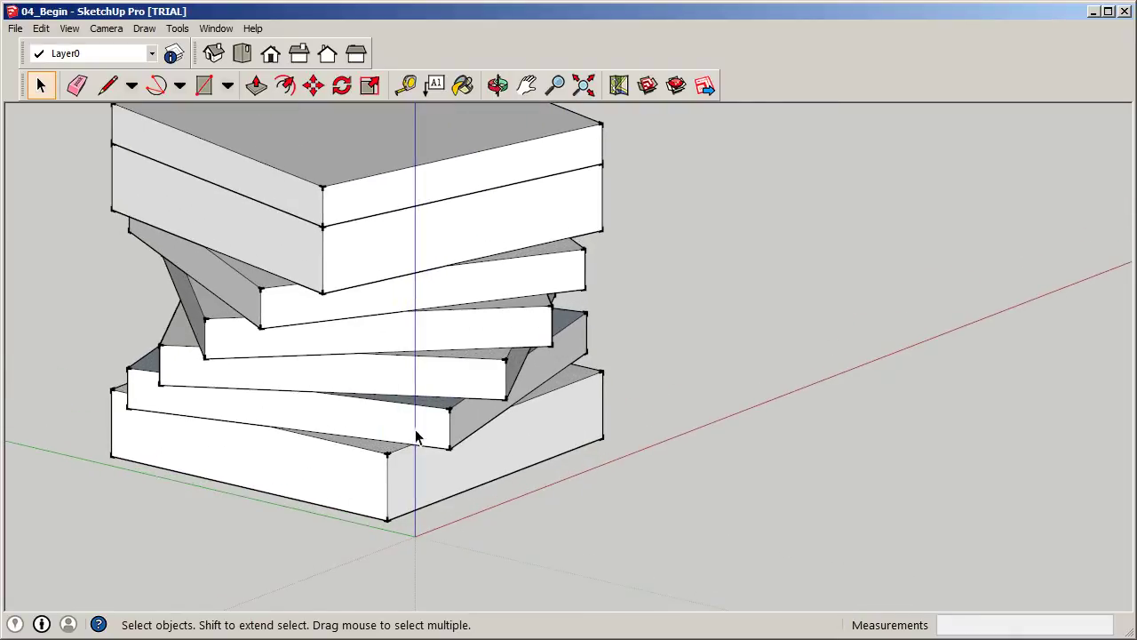
middle_click_drag(288, 413, 178, 414)
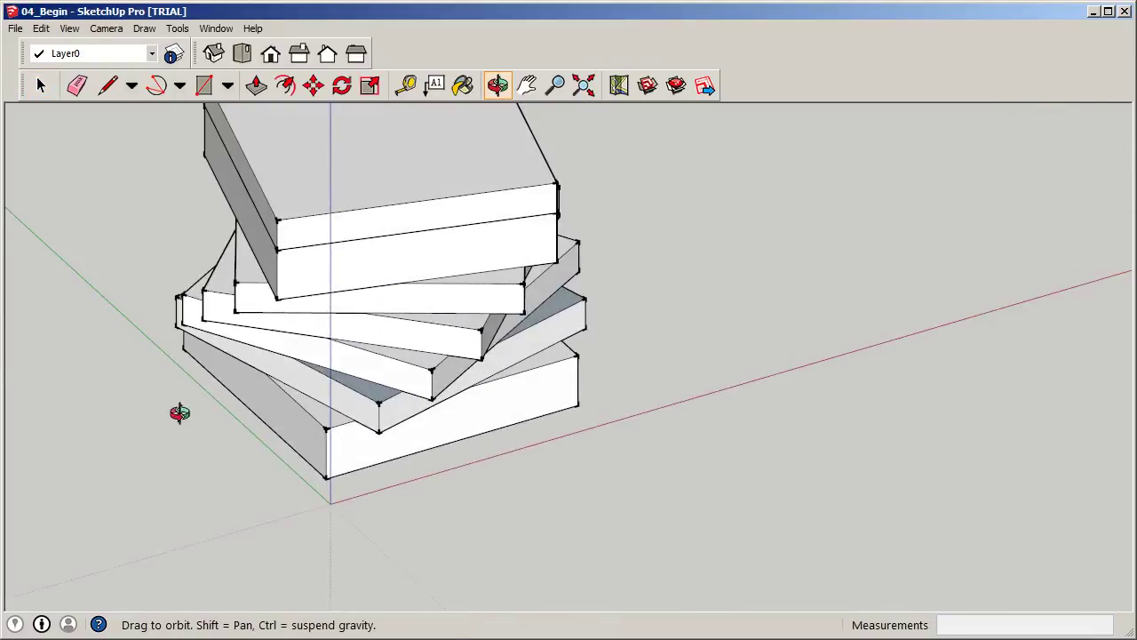
scroll(471, 316, "up", 3)
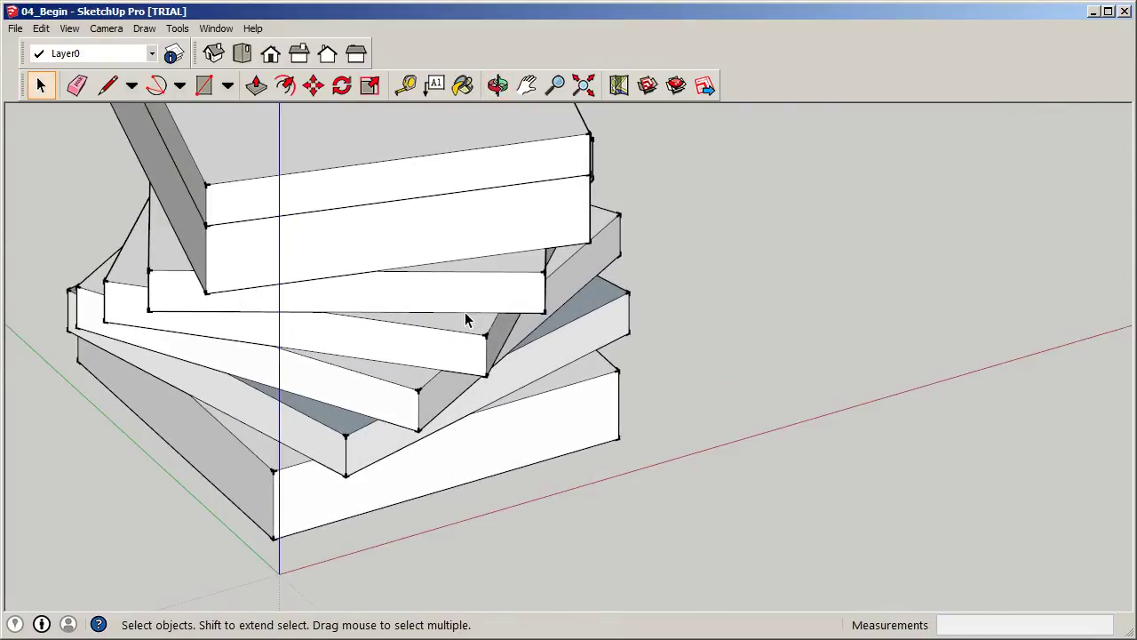
scroll(486, 450, "down", 3)
middle_click_drag(487, 456, 582, 315)
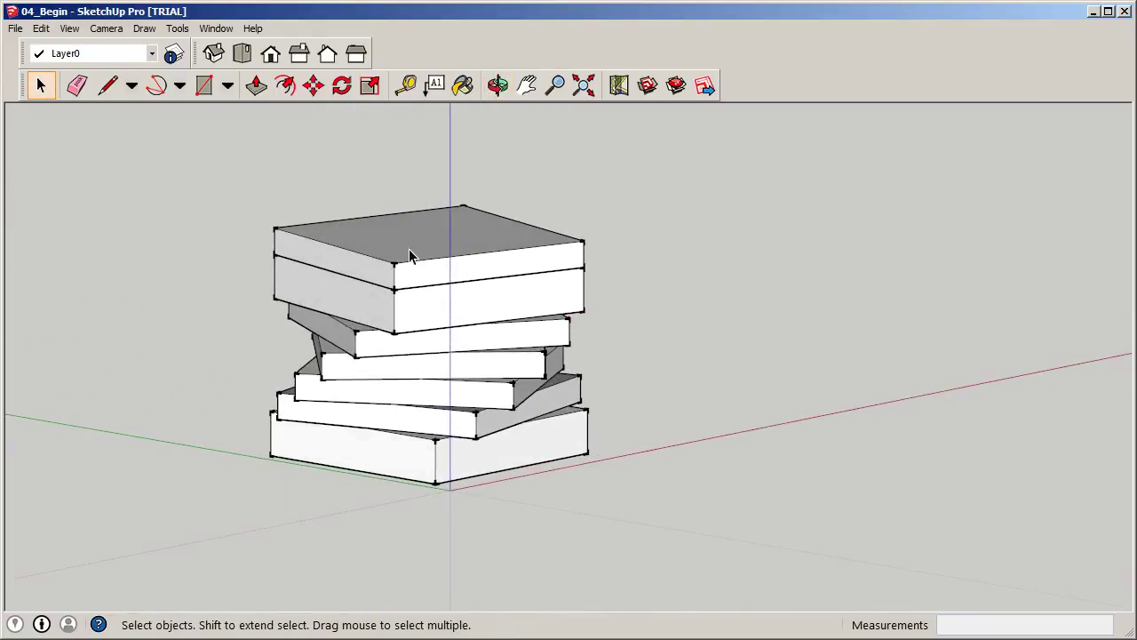
middle_click_drag(396, 405, 447, 328)
scroll(447, 329, "up", 3)
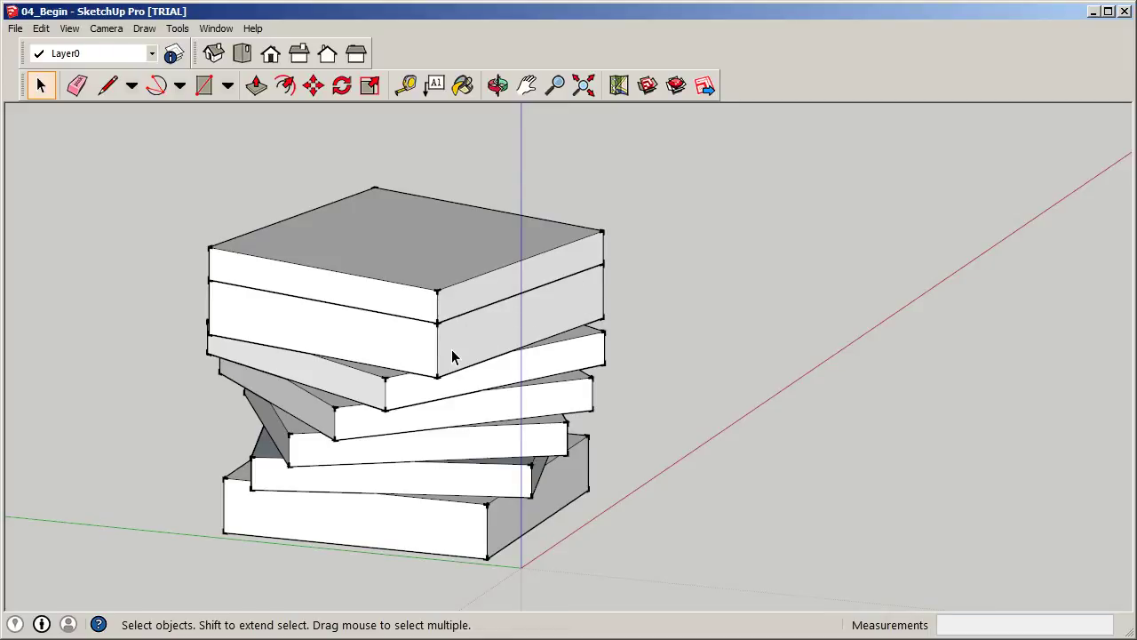
scroll(452, 355, "down", 4)
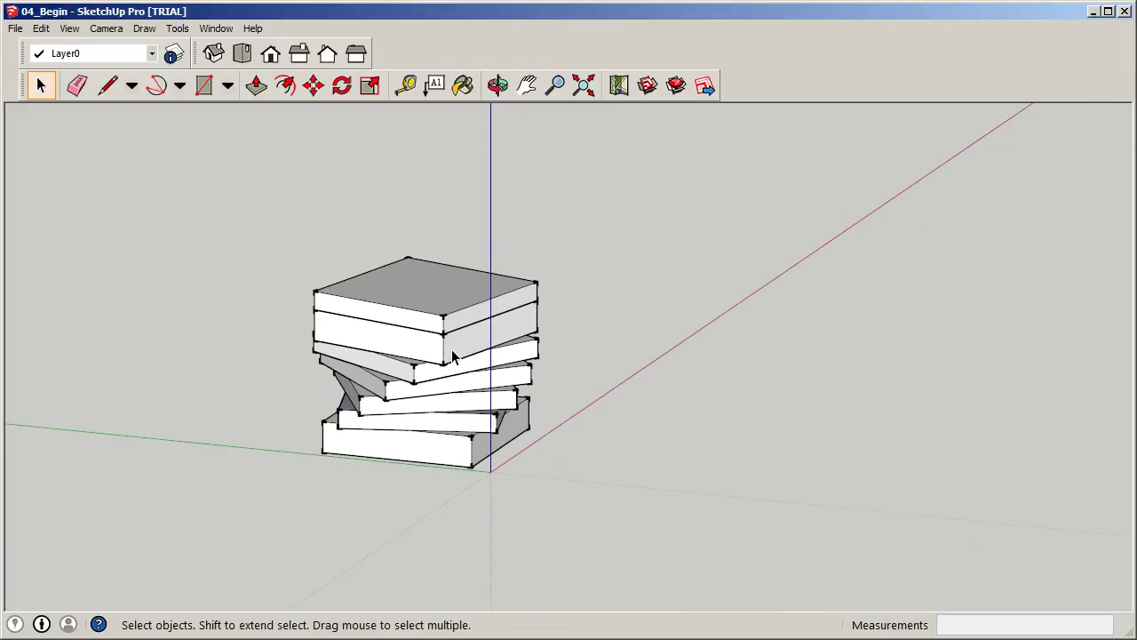
scroll(428, 366, "up", 2)
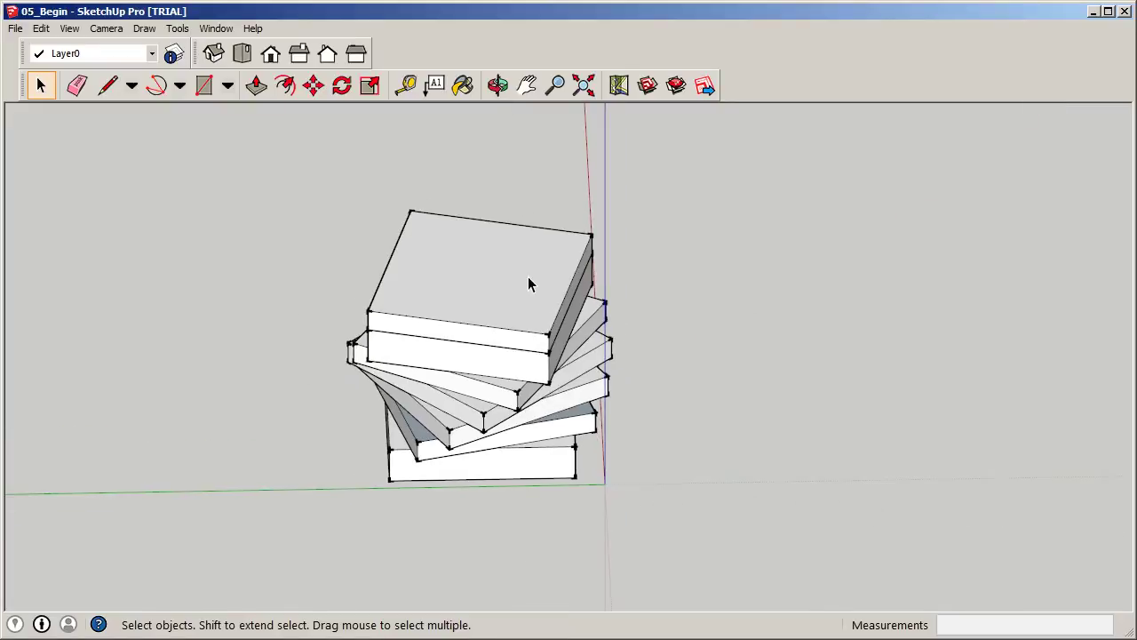
middle_click_drag(531, 282, 634, 231)
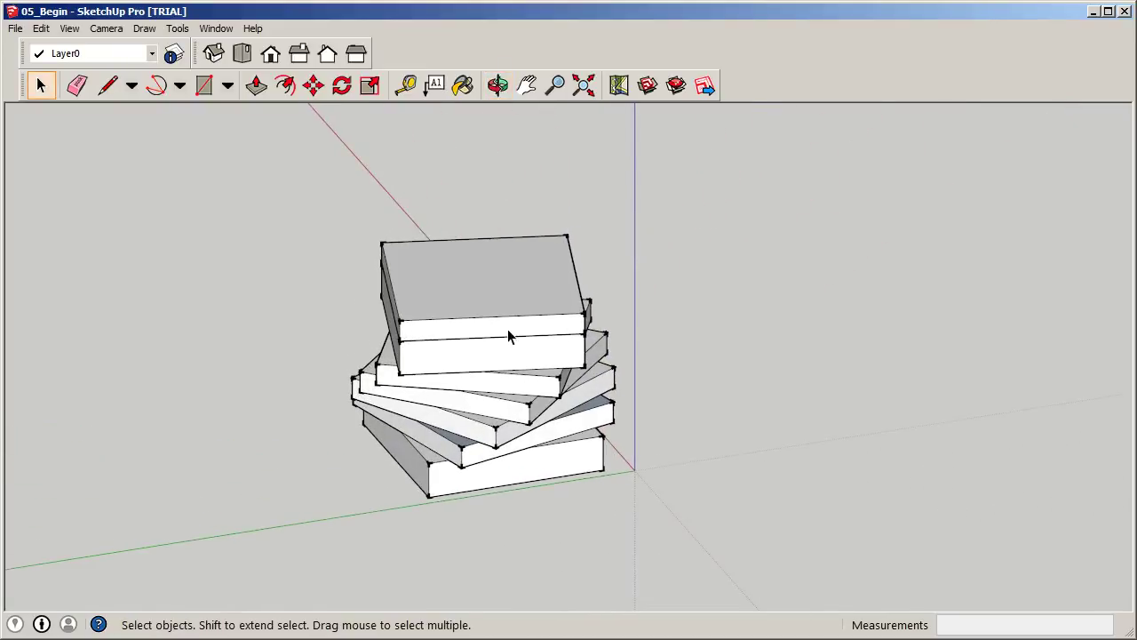
middle_click_drag(536, 425, 636, 359)
scroll(562, 276, "up", 3)
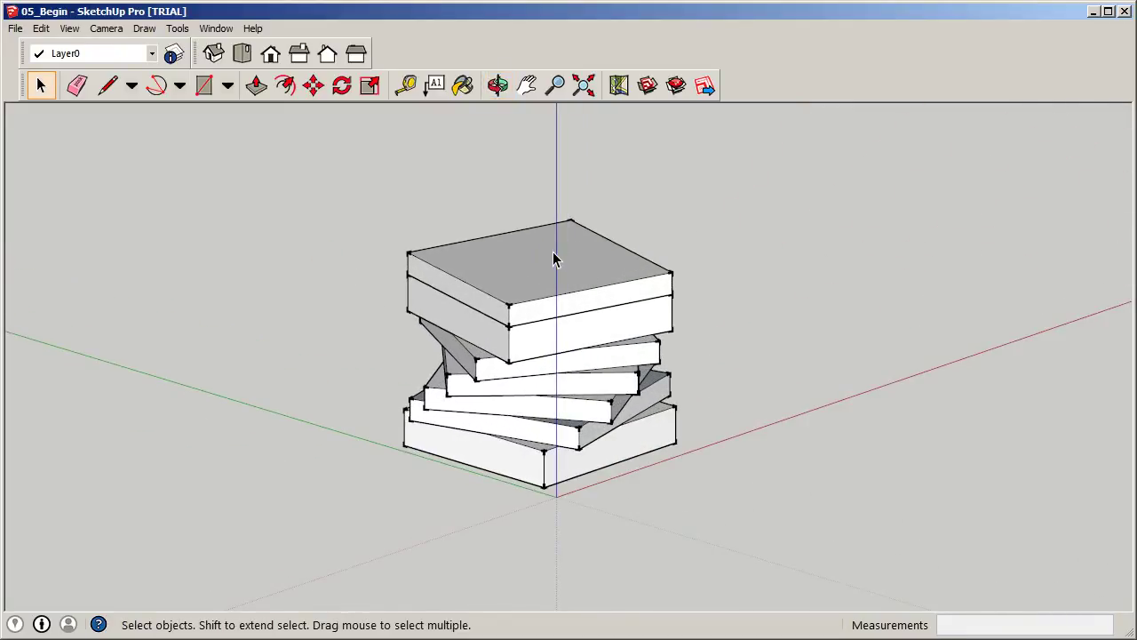
double_click(540, 350)
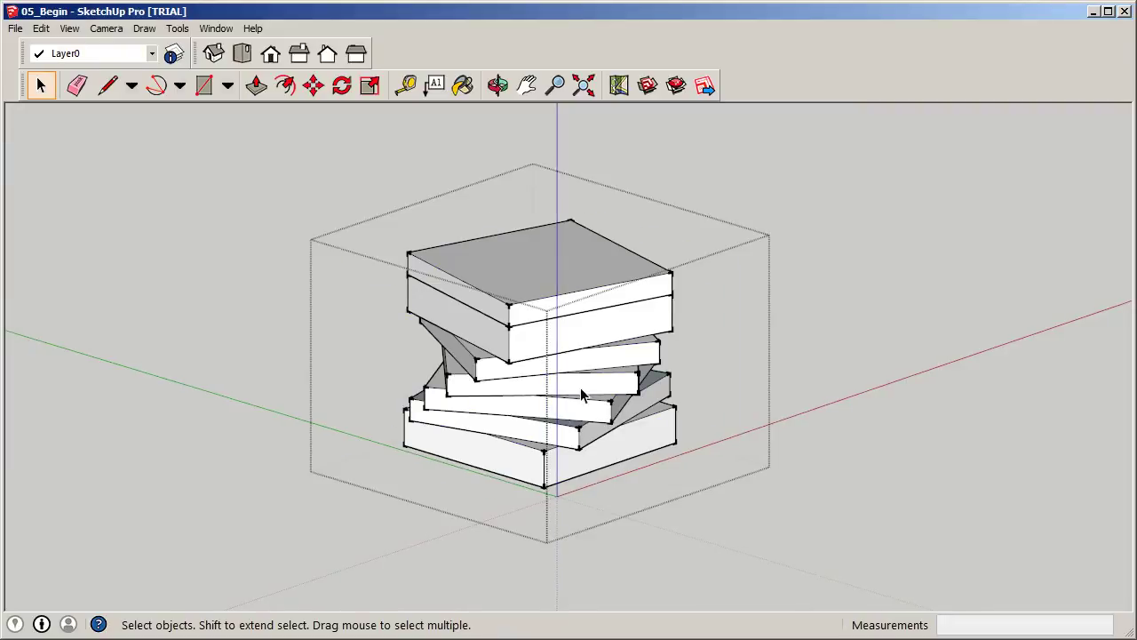
middle_click_drag(533, 464, 682, 440)
middle_click_drag(459, 462, 607, 408)
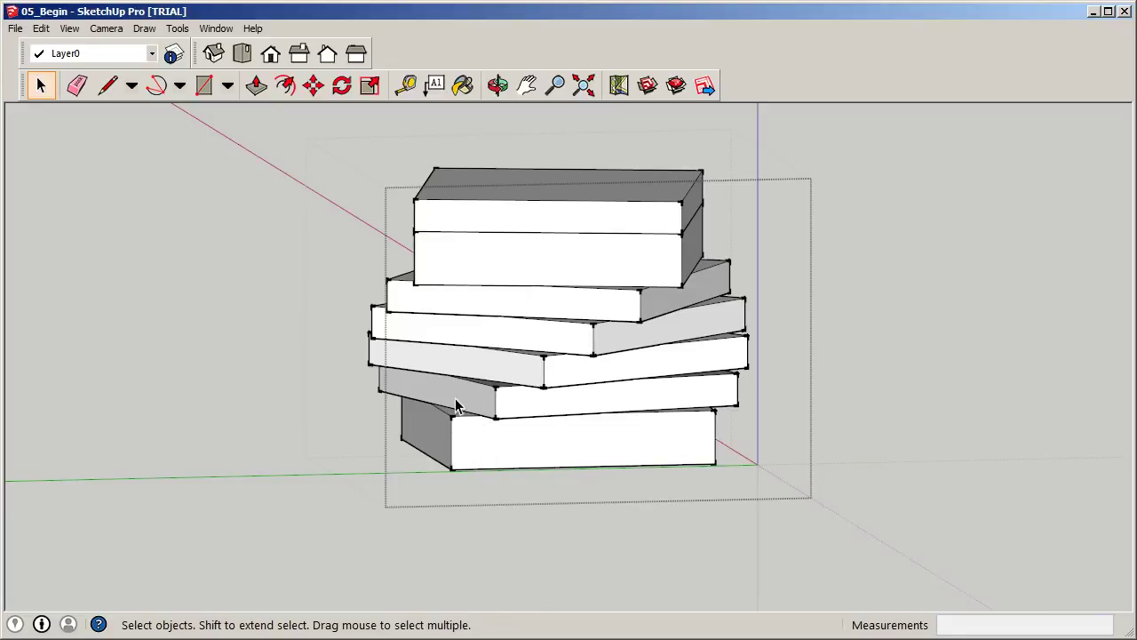
left_click(921, 311)
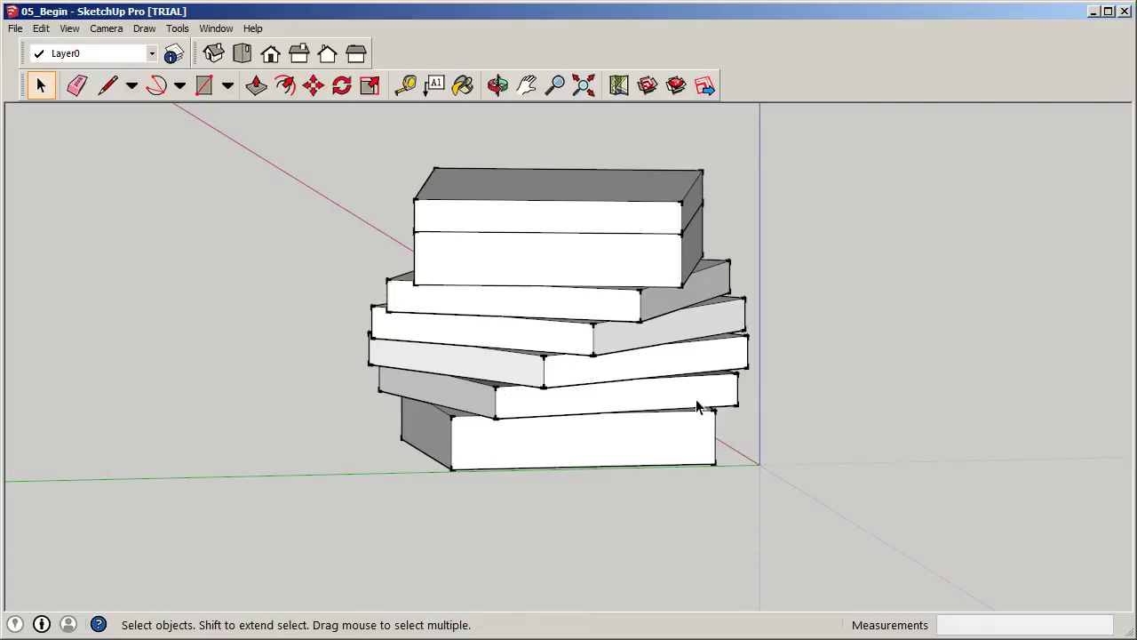
Open the cube group and then its lowest level, the Ground Floor component, for editing.
left_click(484, 460)
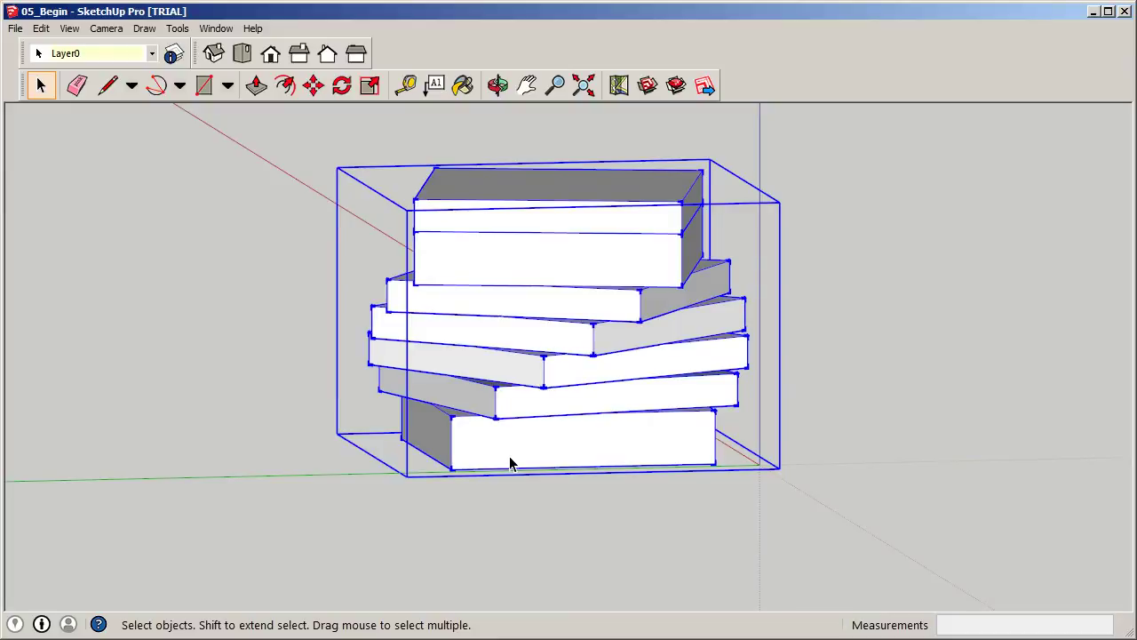
double_click(510, 462)
scroll(488, 452, "down", 2)
scroll(381, 449, "up", 3)
scroll(593, 456, "down", 2)
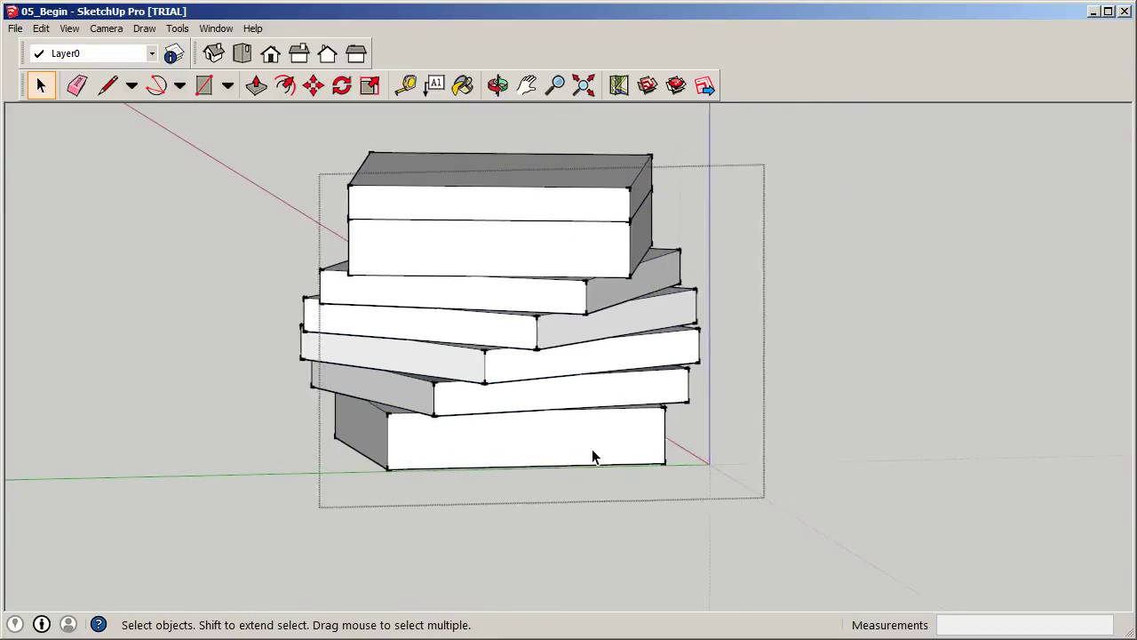
scroll(594, 456, "up", 2)
left_click(524, 434)
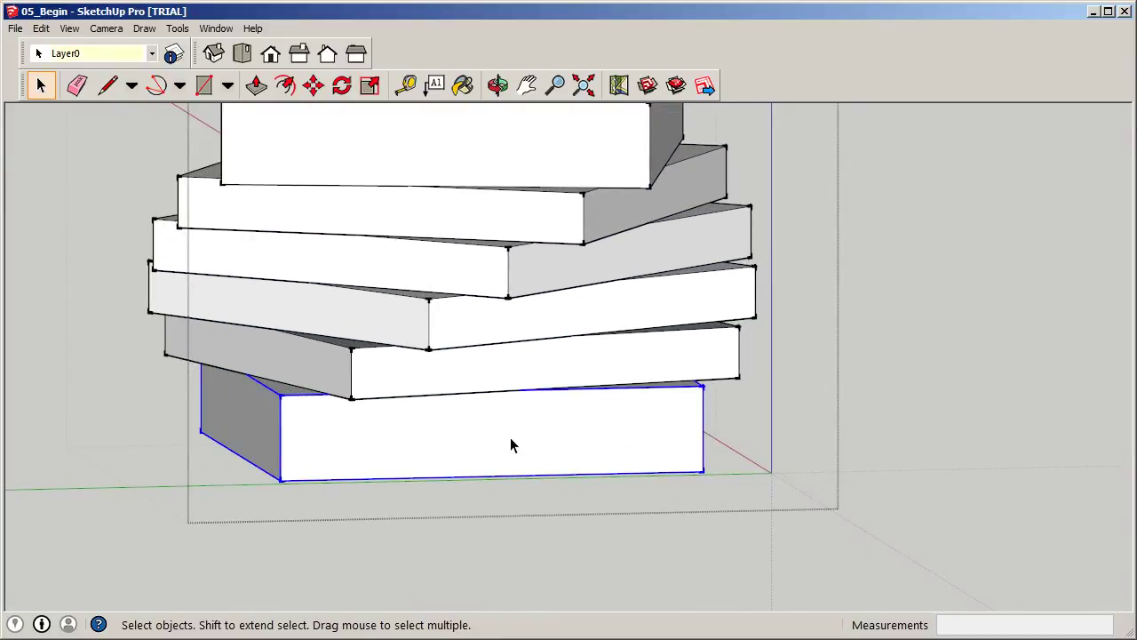
double_click(510, 439)
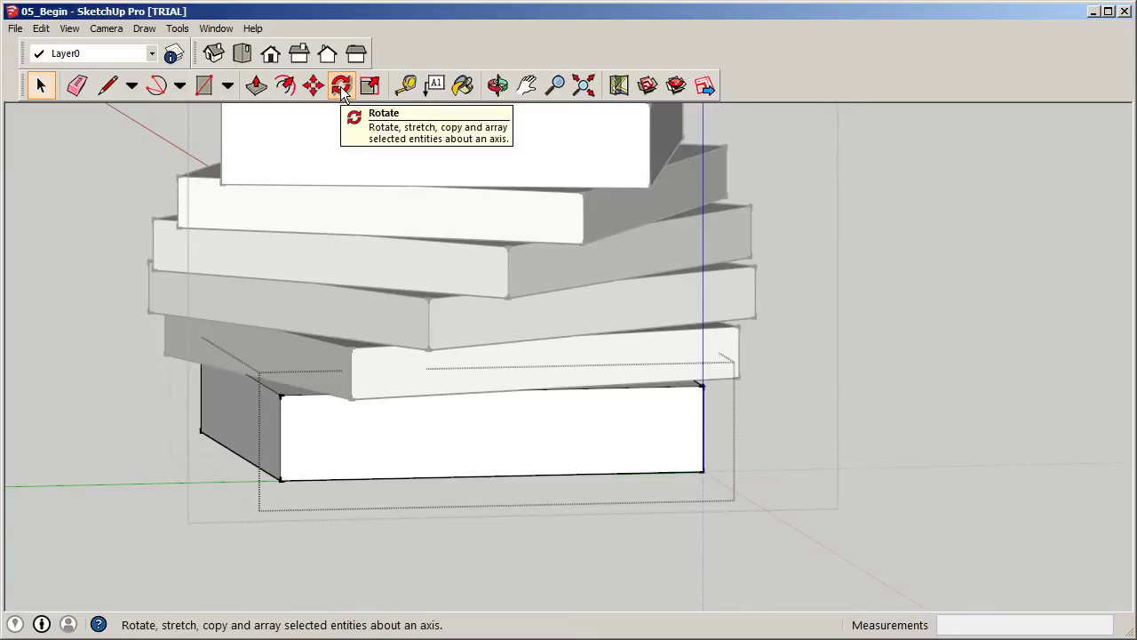
Offset the border of the Ground Floor's front face inward by 1'.
left_click(293, 91)
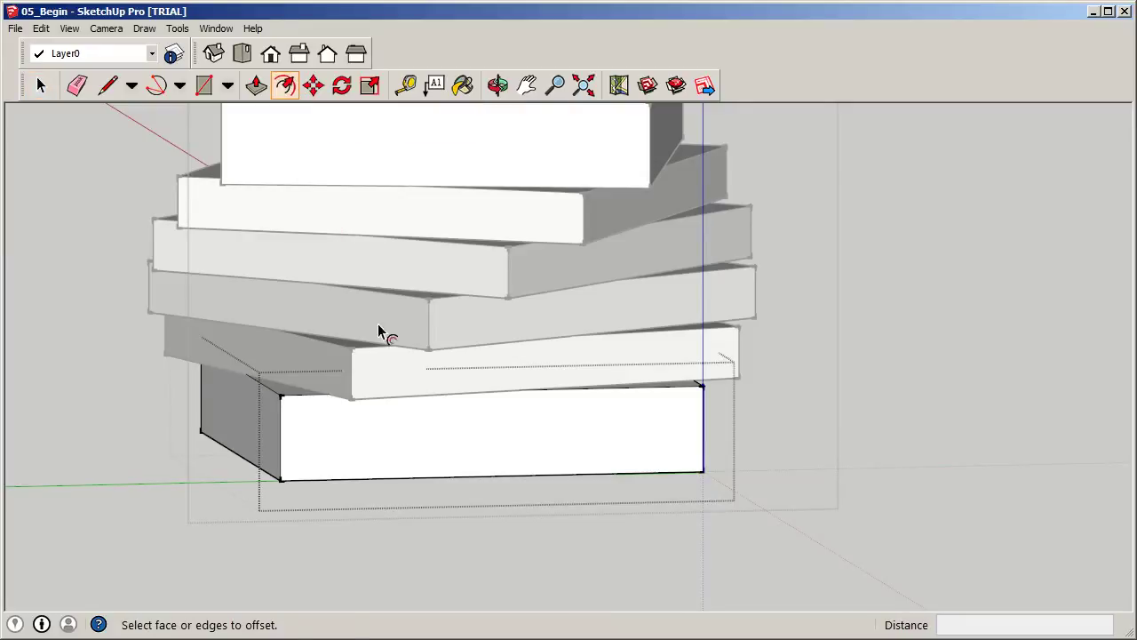
left_click(506, 480)
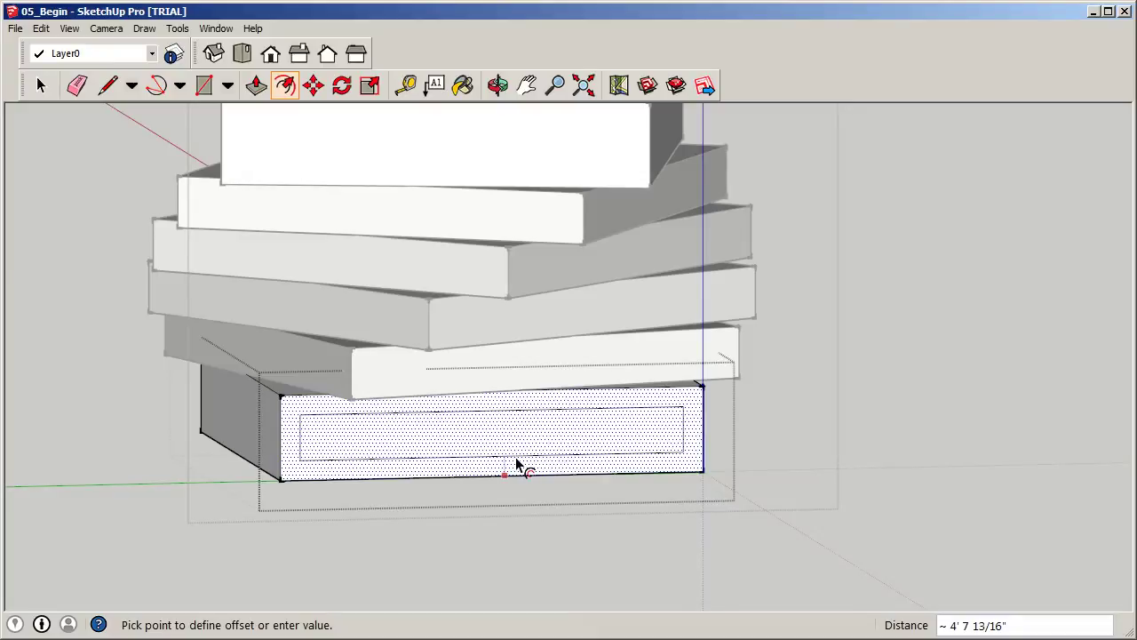
type("1'")
key("Return")
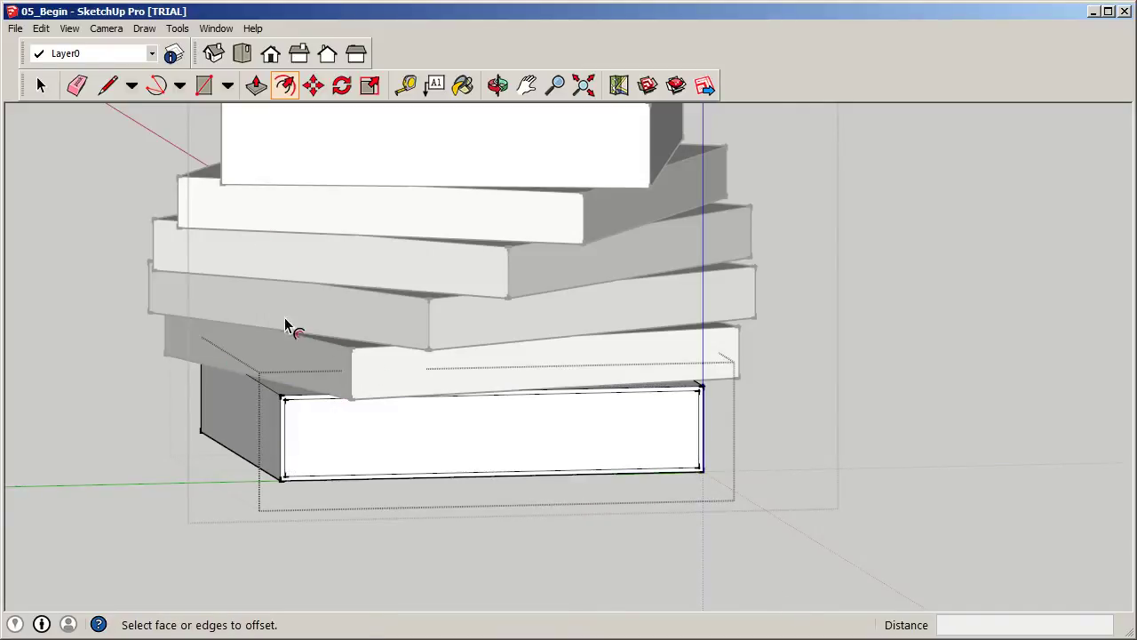
Place a guide point 10' along the inner rectangle's upper edge, measured from its upper-left corner.
left_click(406, 87)
middle_click_drag(290, 411, 317, 384)
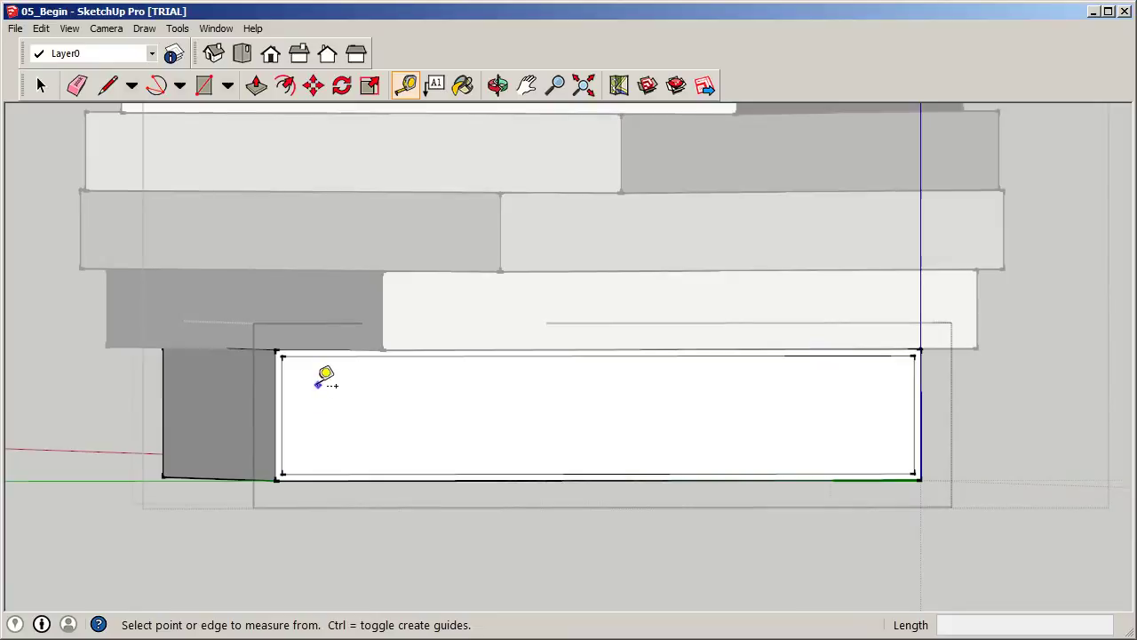
left_click(280, 355)
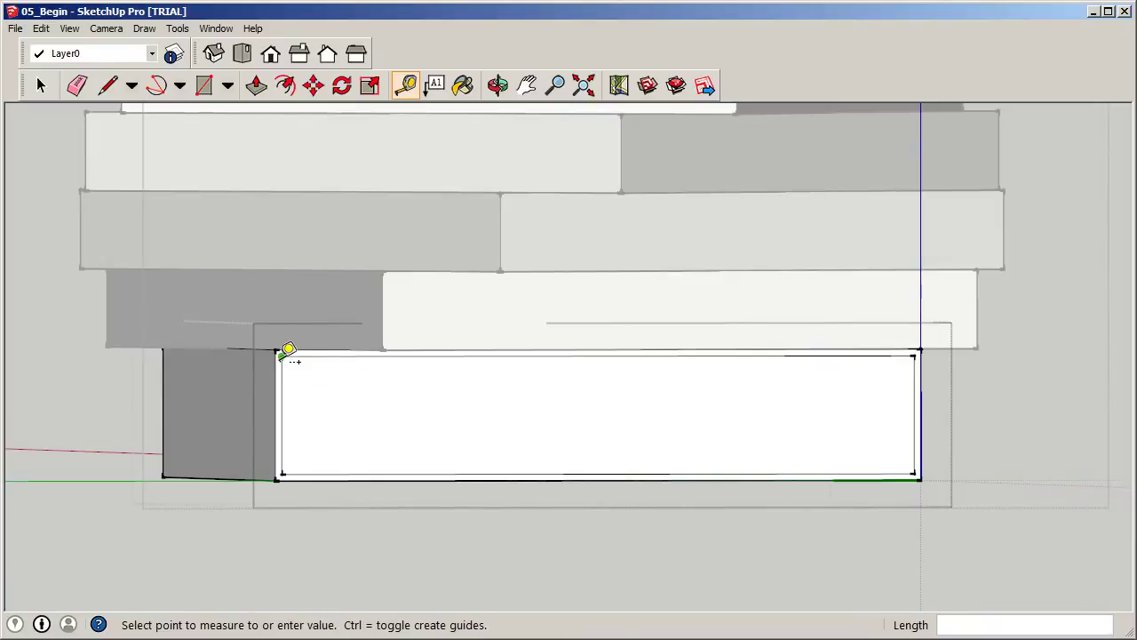
middle_click_drag(355, 350, 388, 375)
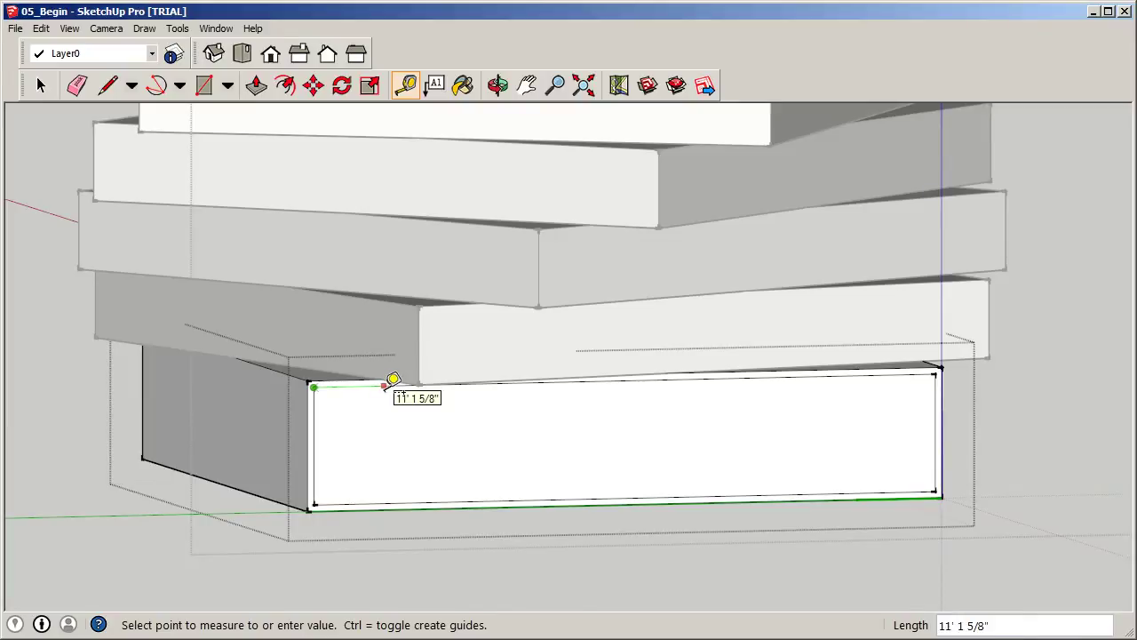
type("10")
key("Return")
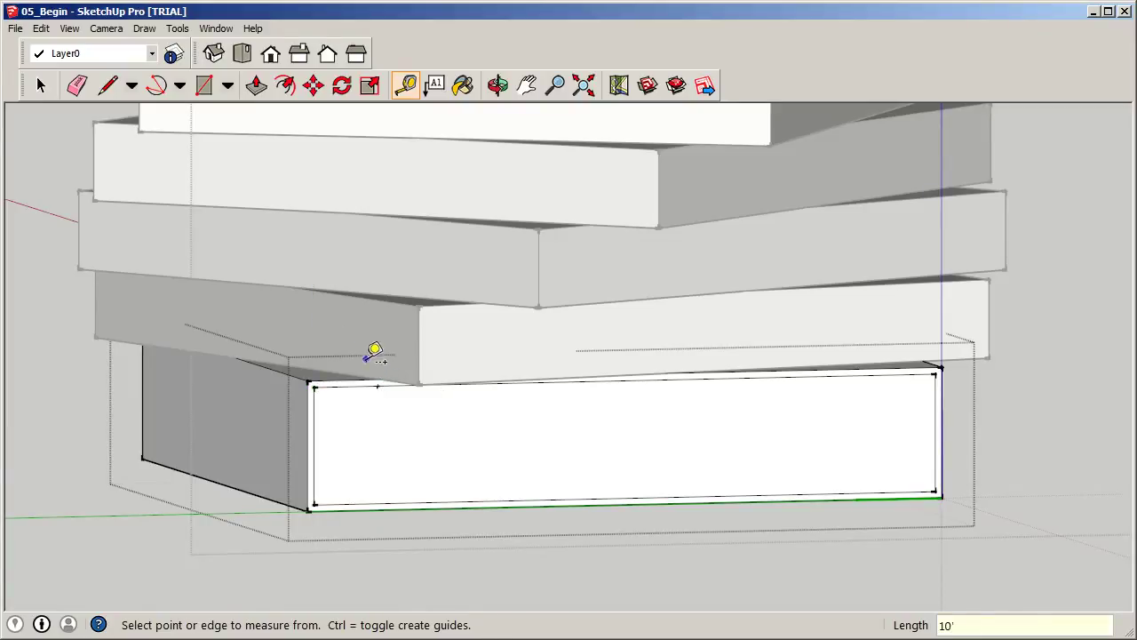
Place a second guide point 1' beyond the first along the inner rectangle's upper edge.
scroll(390, 380, "up", 2)
scroll(391, 380, "up", 1)
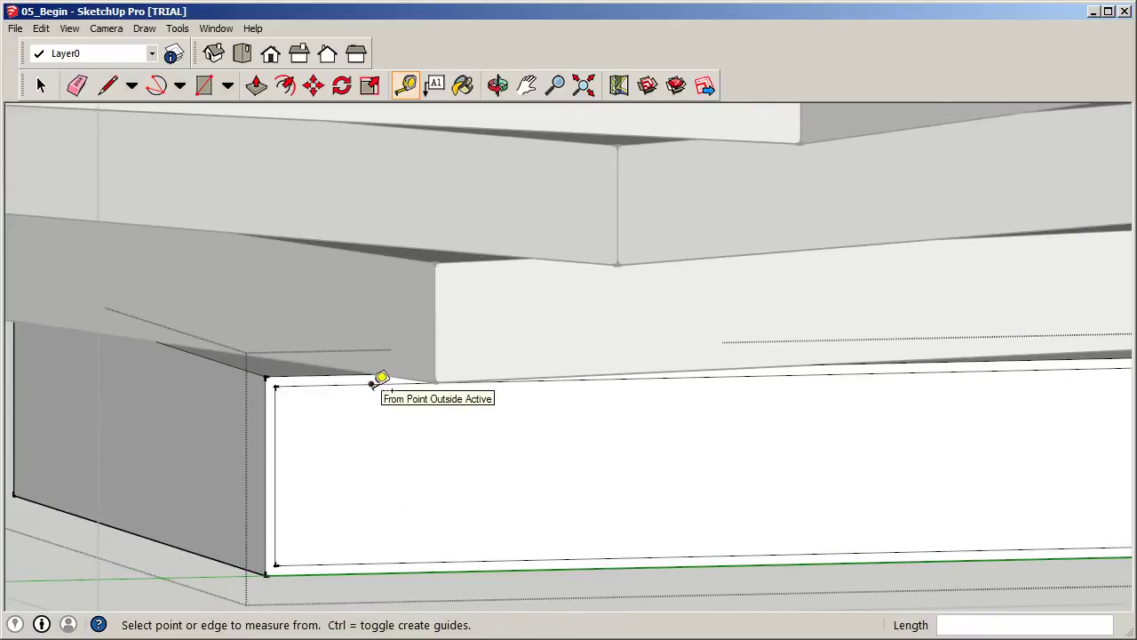
left_click(372, 384)
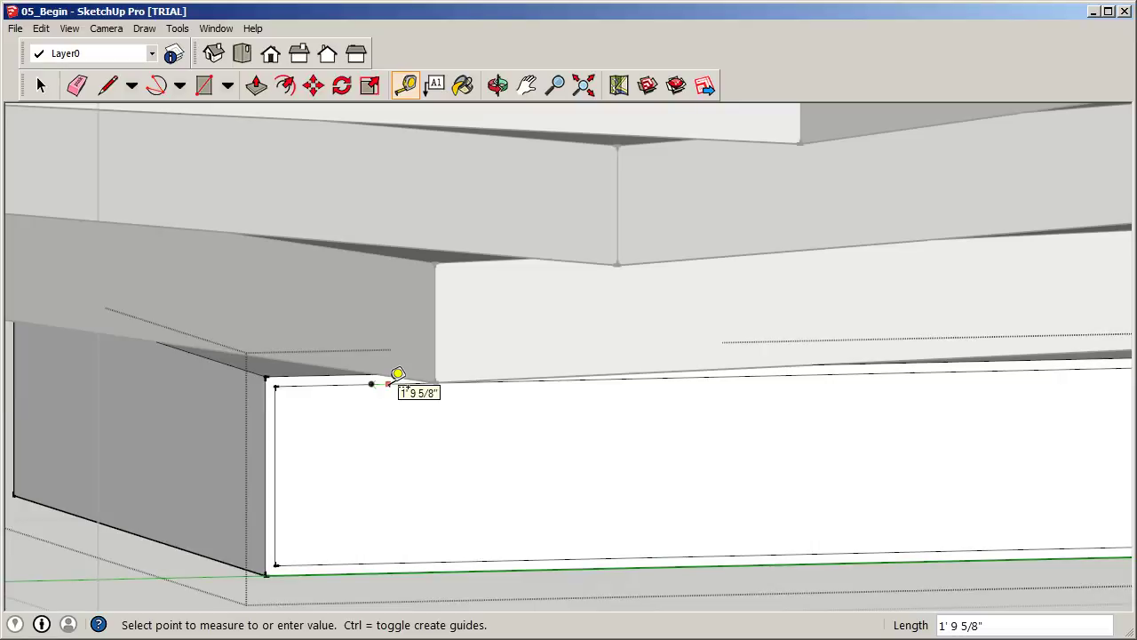
left_click(388, 383)
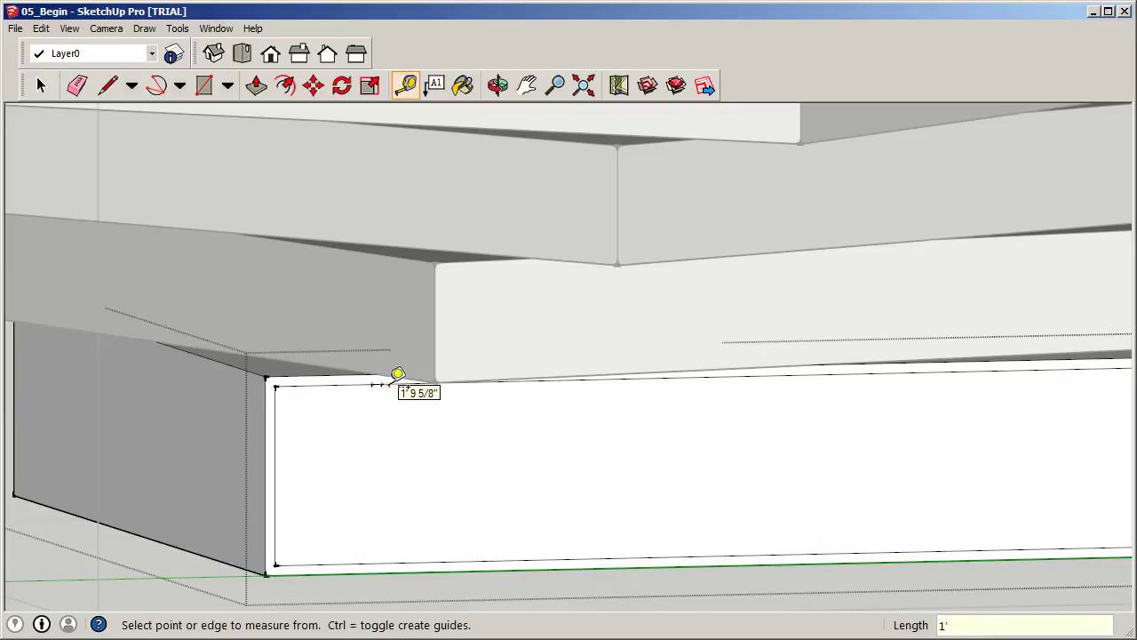
Draw a vertical line from each of the two guide points down to the inner rectangle's lower edge.
left_click(46, 93)
left_click(49, 95)
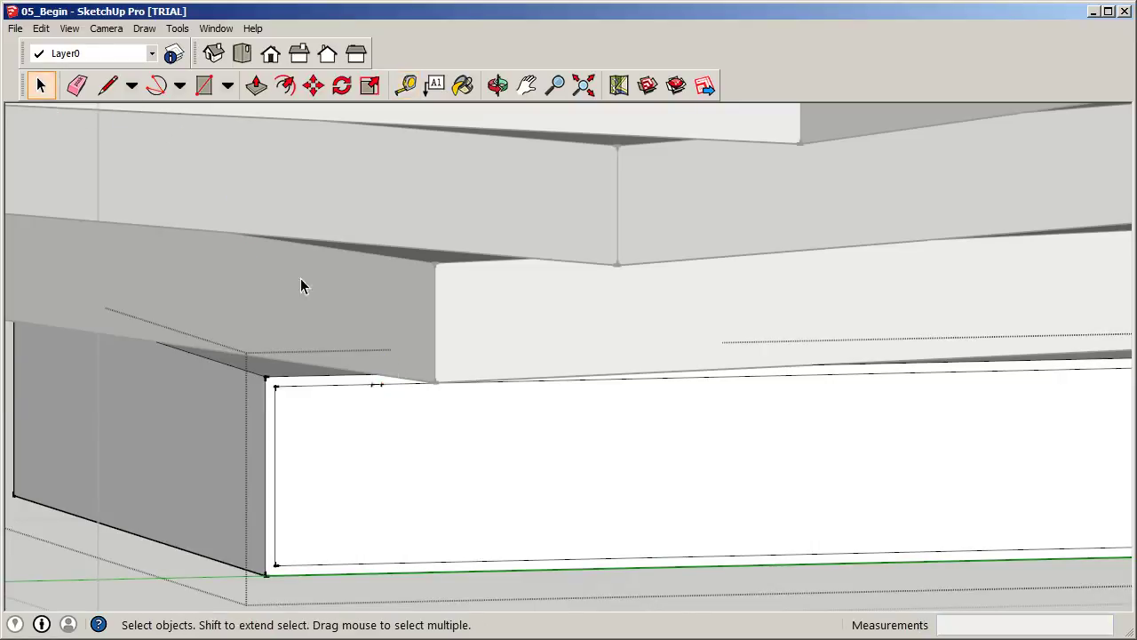
left_click(107, 86)
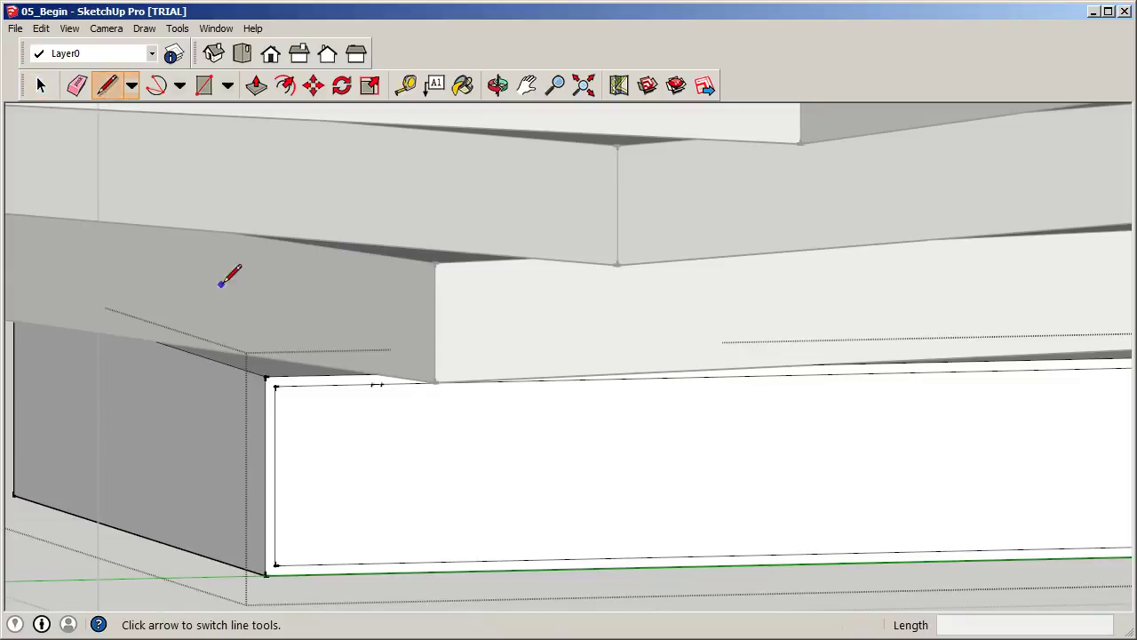
left_click(371, 384)
left_click(372, 563)
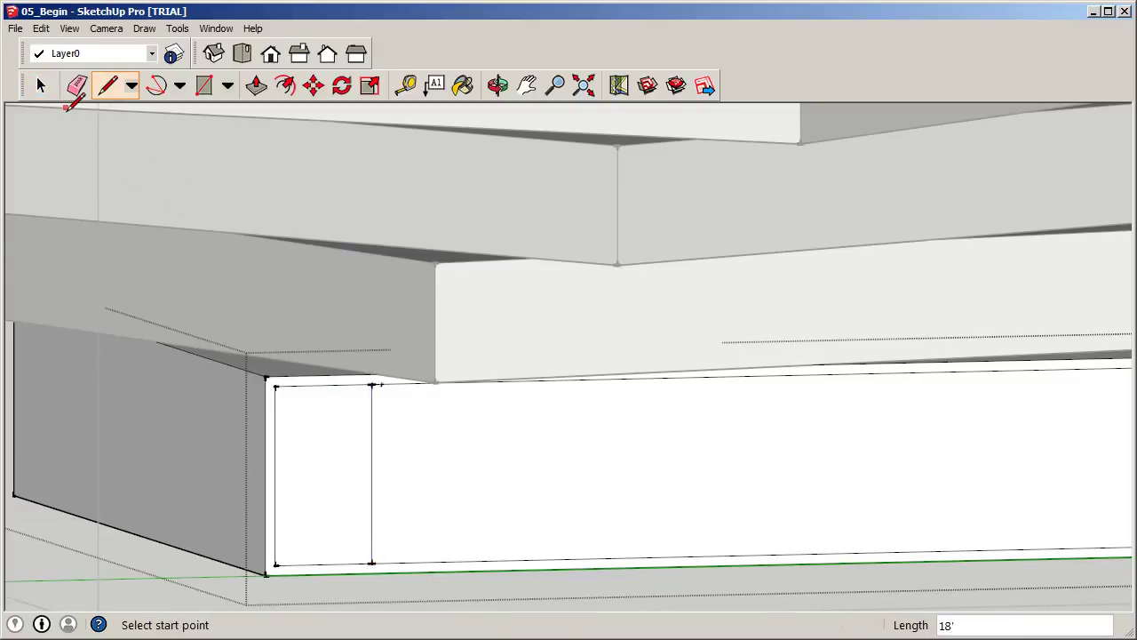
left_click(380, 385)
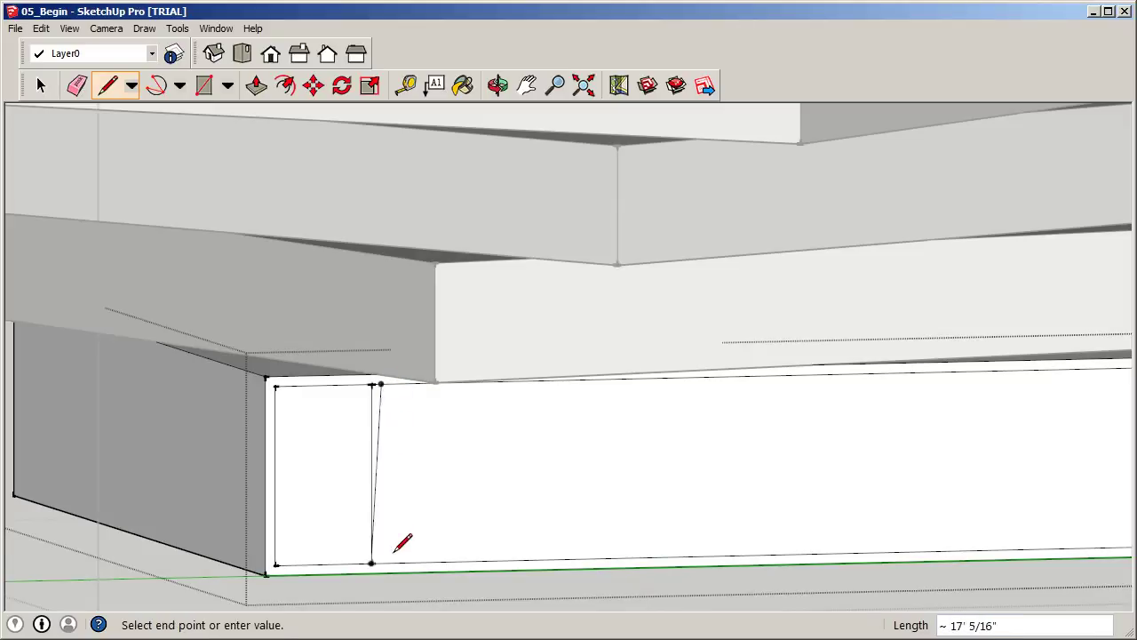
left_click(382, 562)
left_click(41, 86)
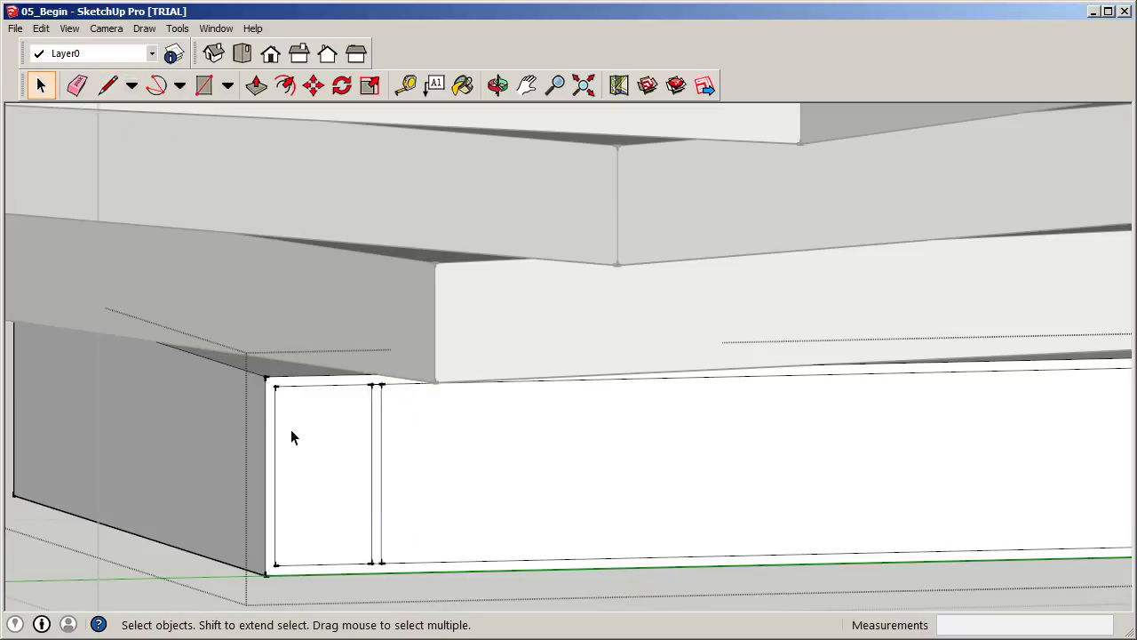
left_click(319, 449)
scroll(305, 425, "down", 2)
middle_click_drag(305, 424, 330, 421)
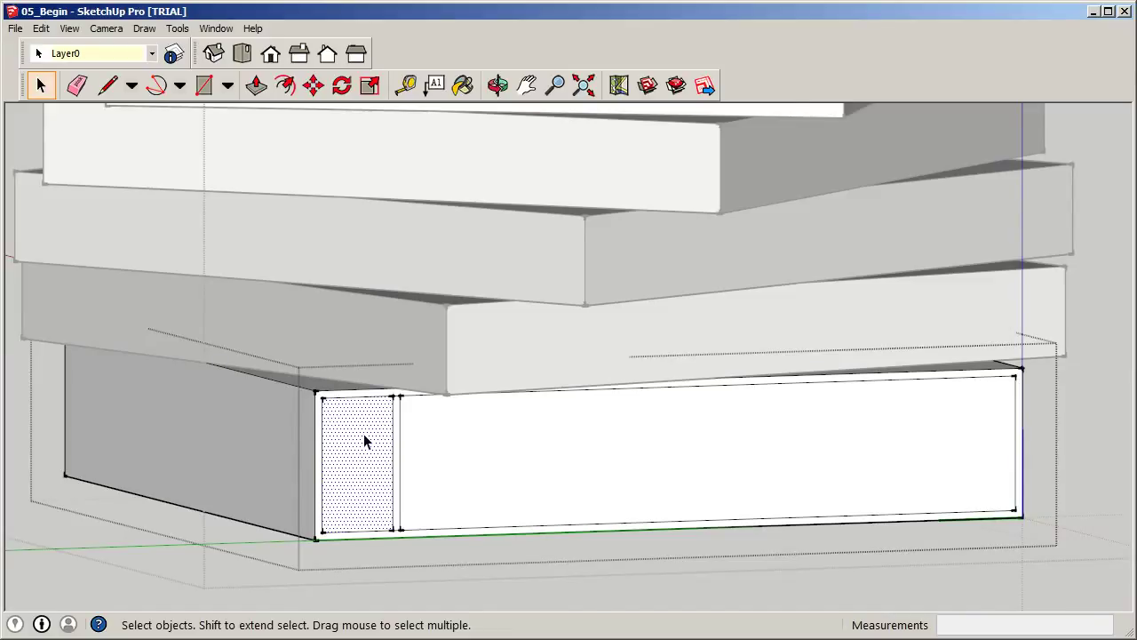
scroll(360, 437, "up", 2)
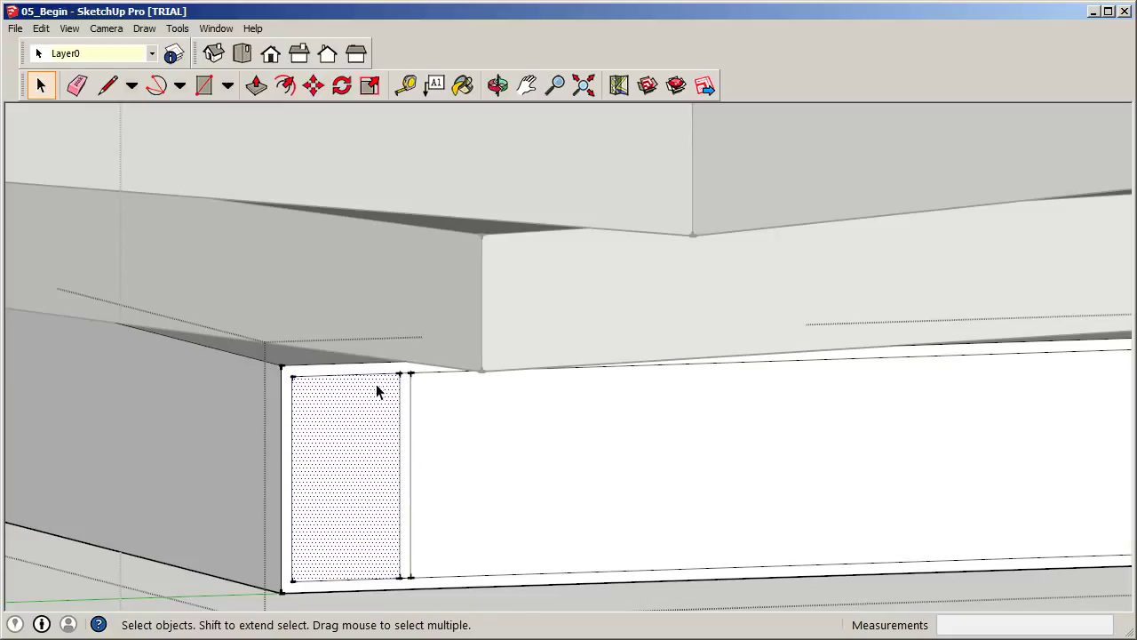
scroll(321, 416, "down", 1)
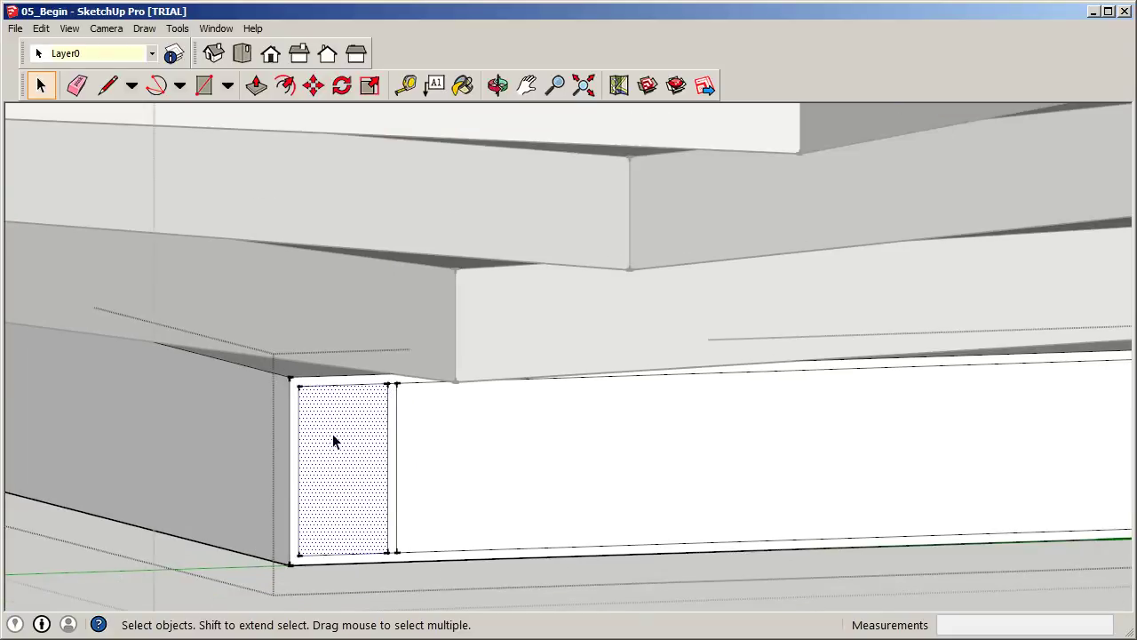
scroll(332, 433, "down", 2)
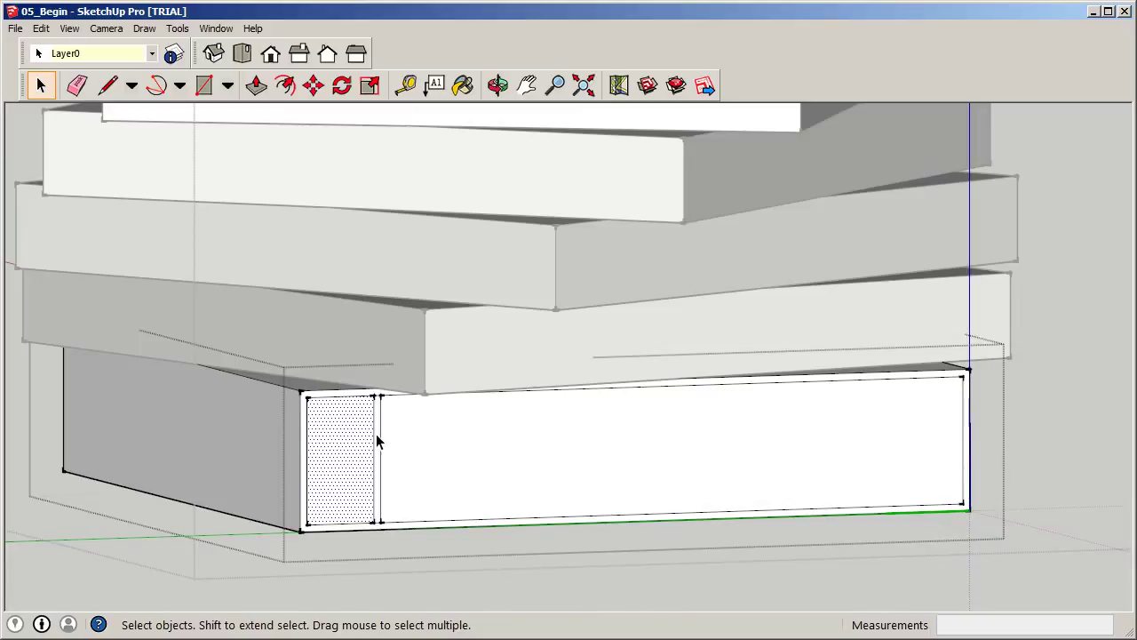
scroll(367, 436, "up", 3)
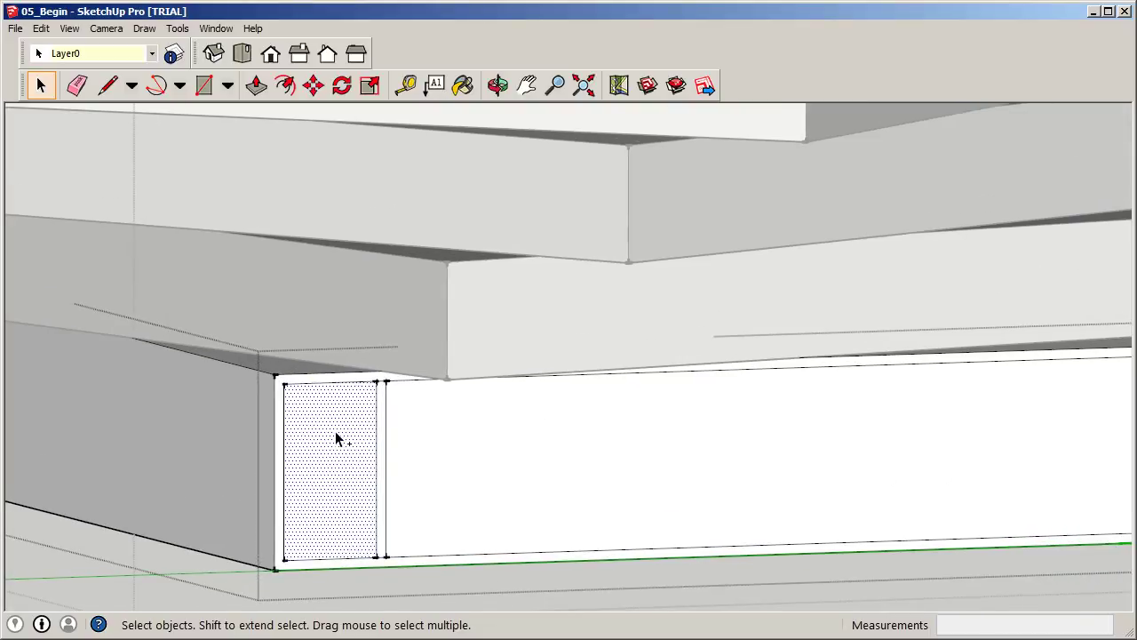
left_click(376, 453, "ctrl")
left_click(386, 454, "ctrl")
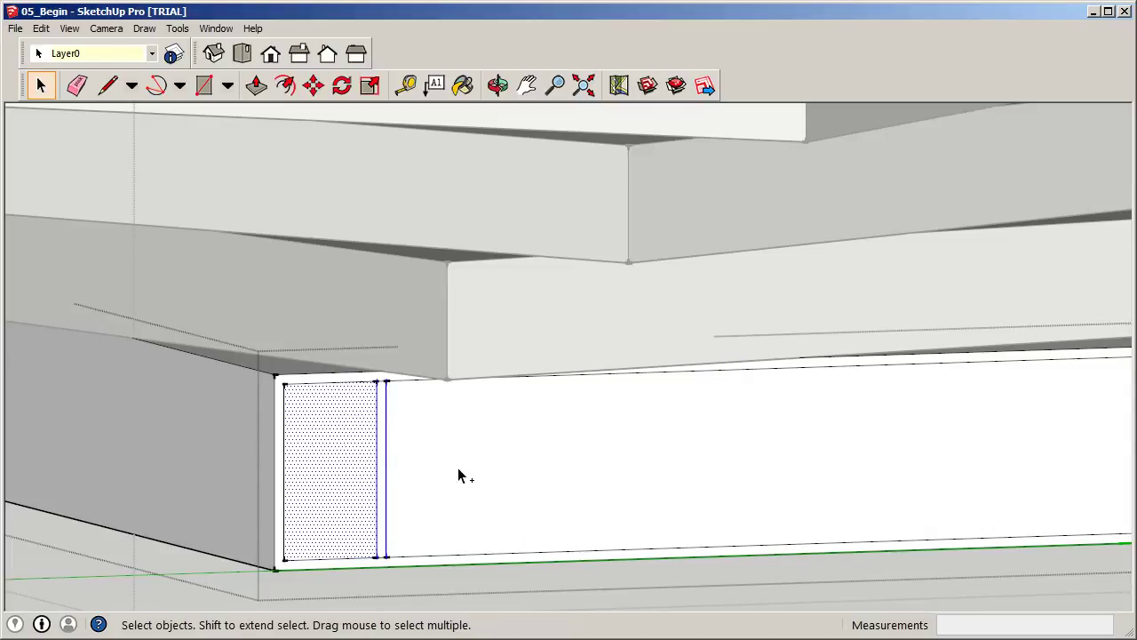
key("ctrl+v")
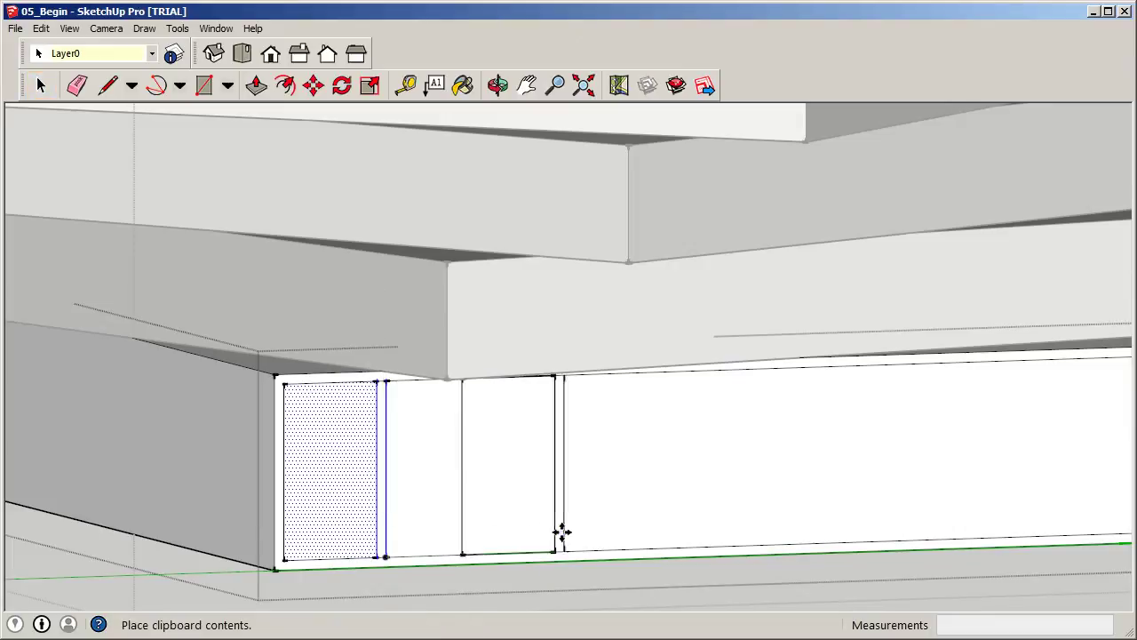
key("Escape")
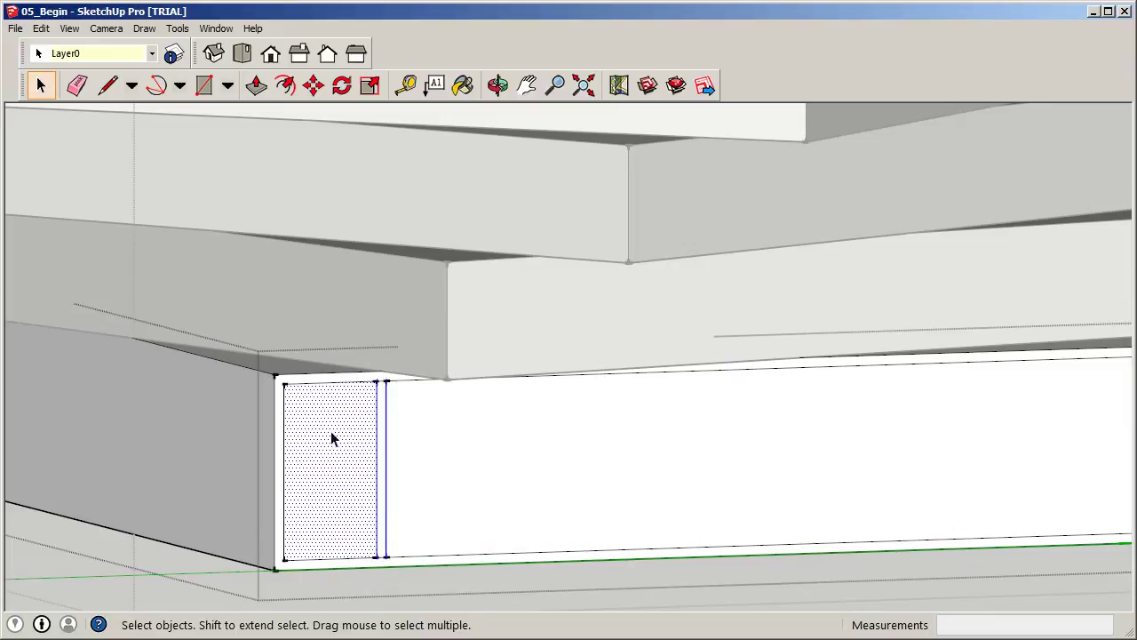
key("Escape")
left_click(386, 506)
double_click(356, 502)
Copy the narrow panel face with its two vertical lines, paste it beside the original and snap the copy against the second vertical line.
left_click(386, 525)
left_click(376, 520, "ctrl")
left_click(328, 498, "ctrl")
key("ctrl+v")
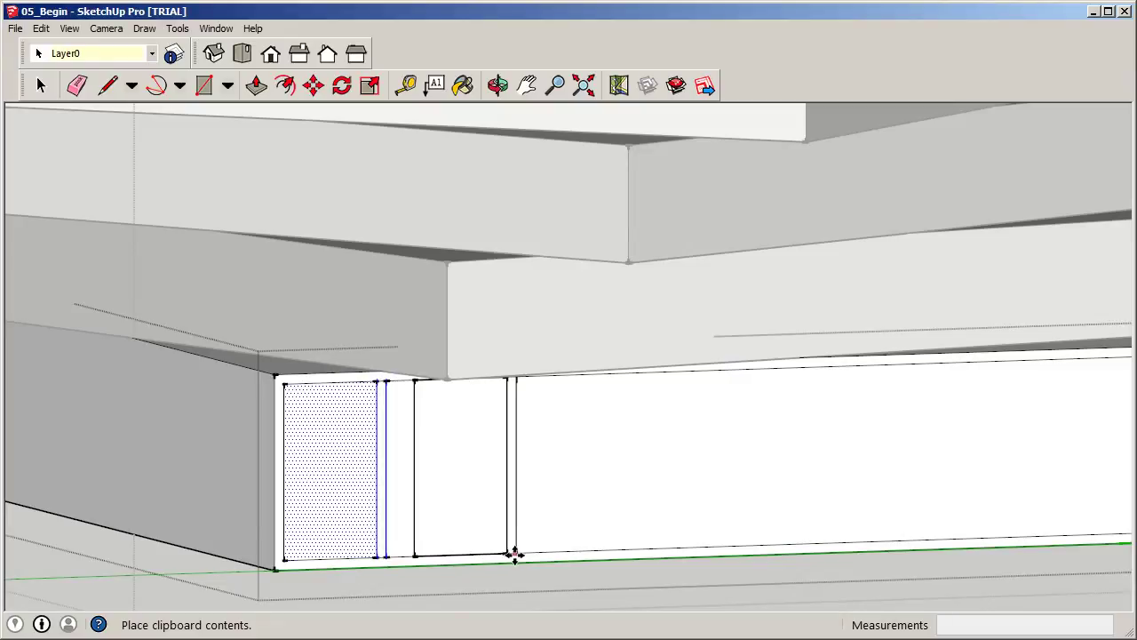
scroll(510, 554, "up", 3)
middle_click_drag(510, 555, 467, 518)
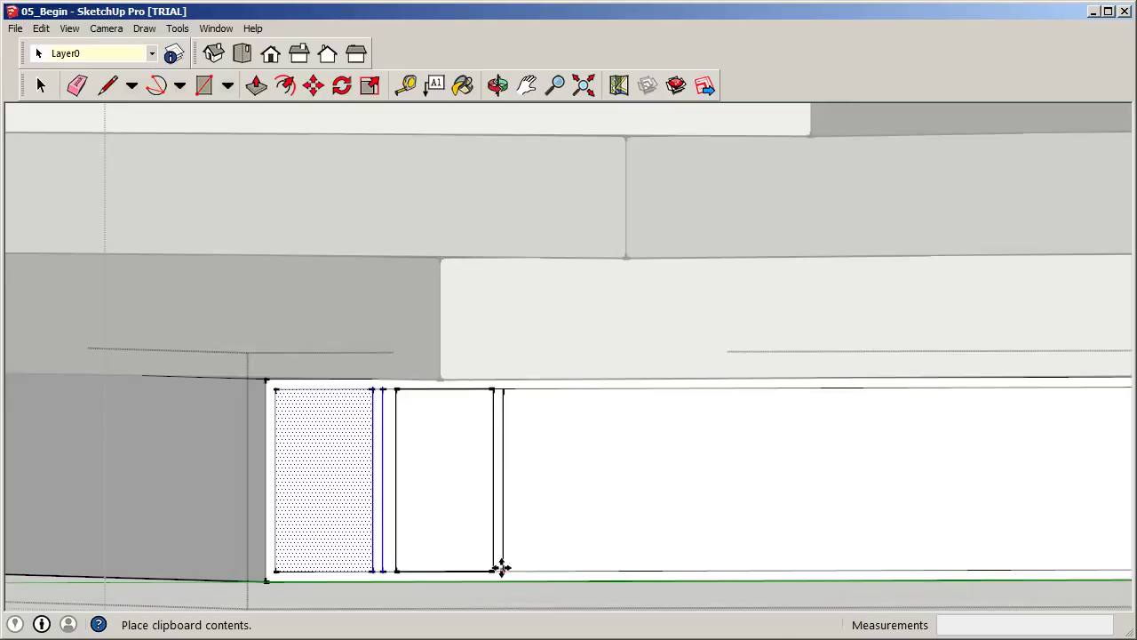
left_click(518, 570)
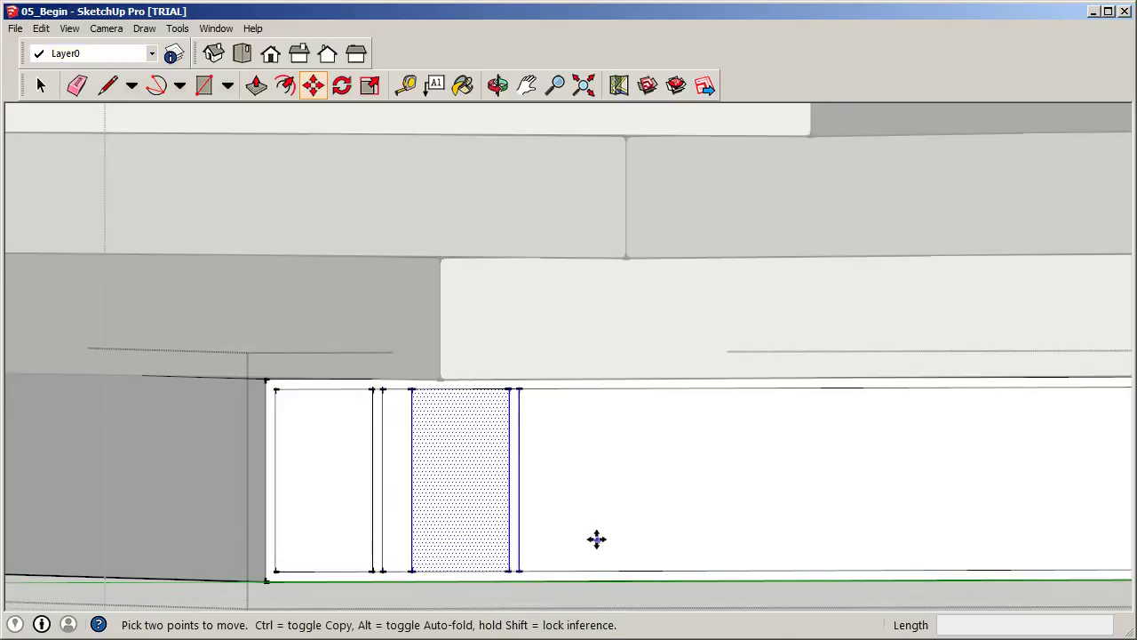
left_click(412, 566)
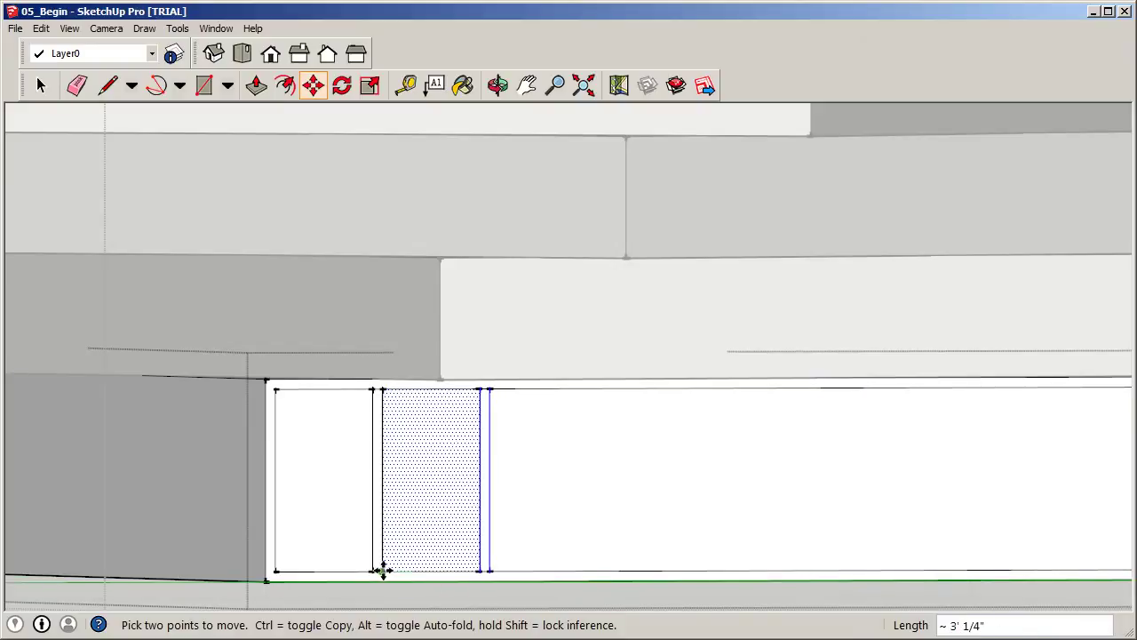
left_click(382, 565)
Paste three more copies of the panel along the front face, snapping each against the last vertical line of the preceding copy.
scroll(248, 470, "down", 3)
middle_click_drag(249, 470, 467, 489)
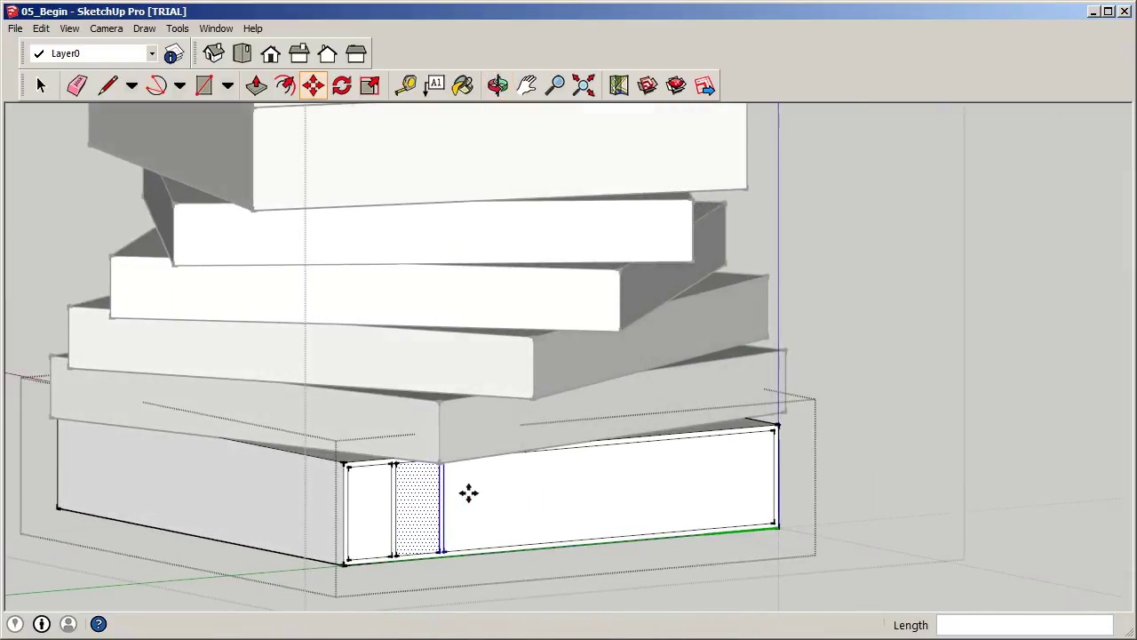
scroll(453, 548, "up", 2)
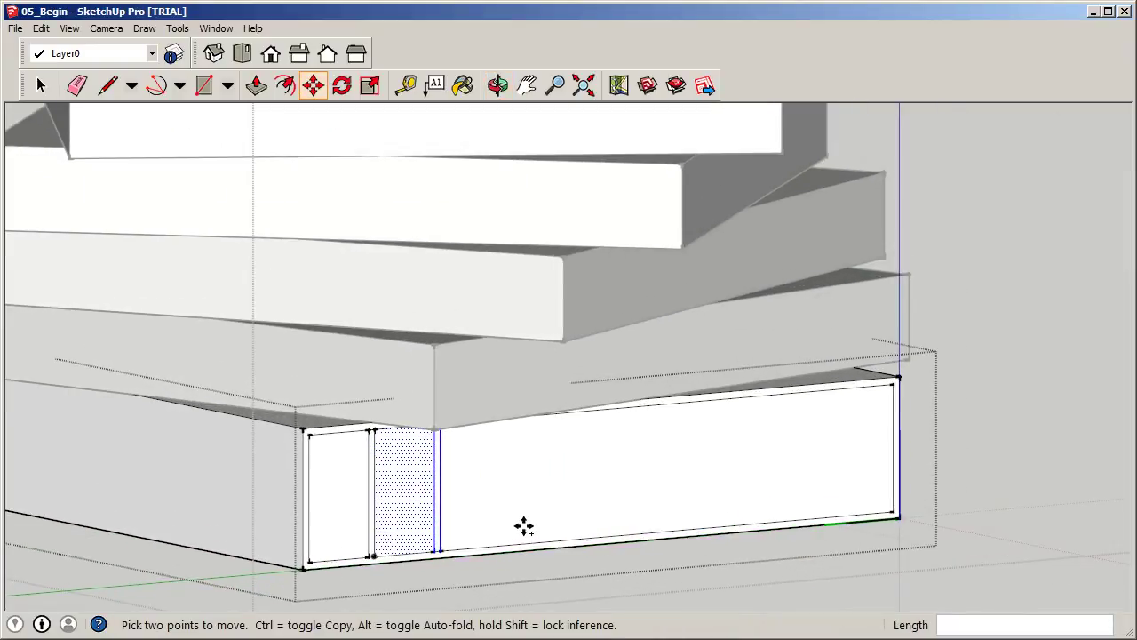
key("ctrl+v")
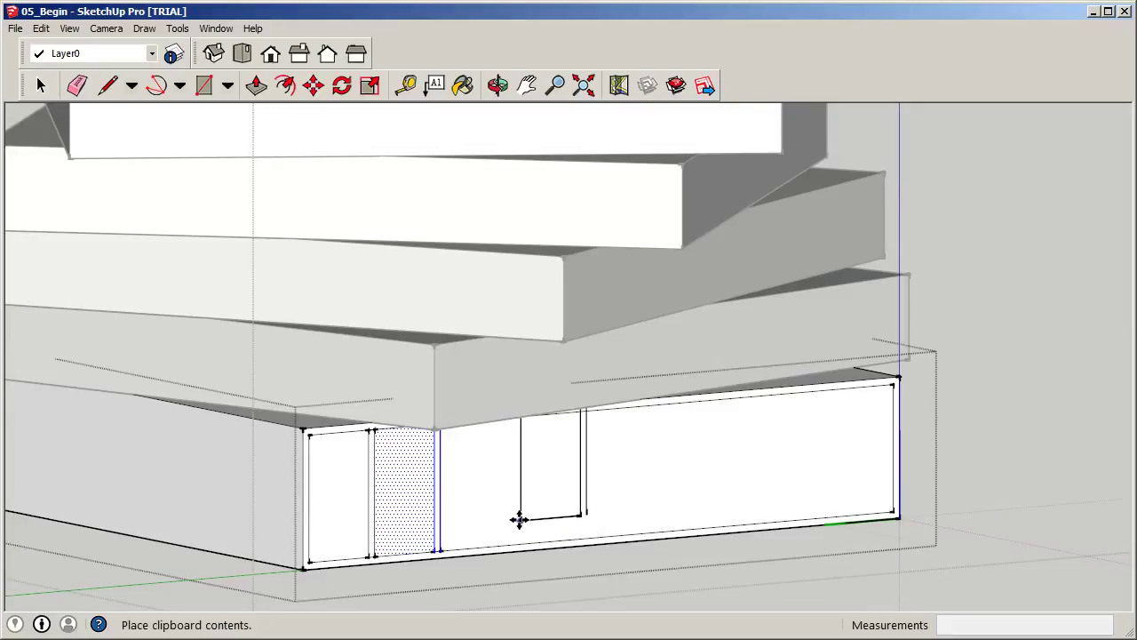
scroll(517, 520, "up", 2)
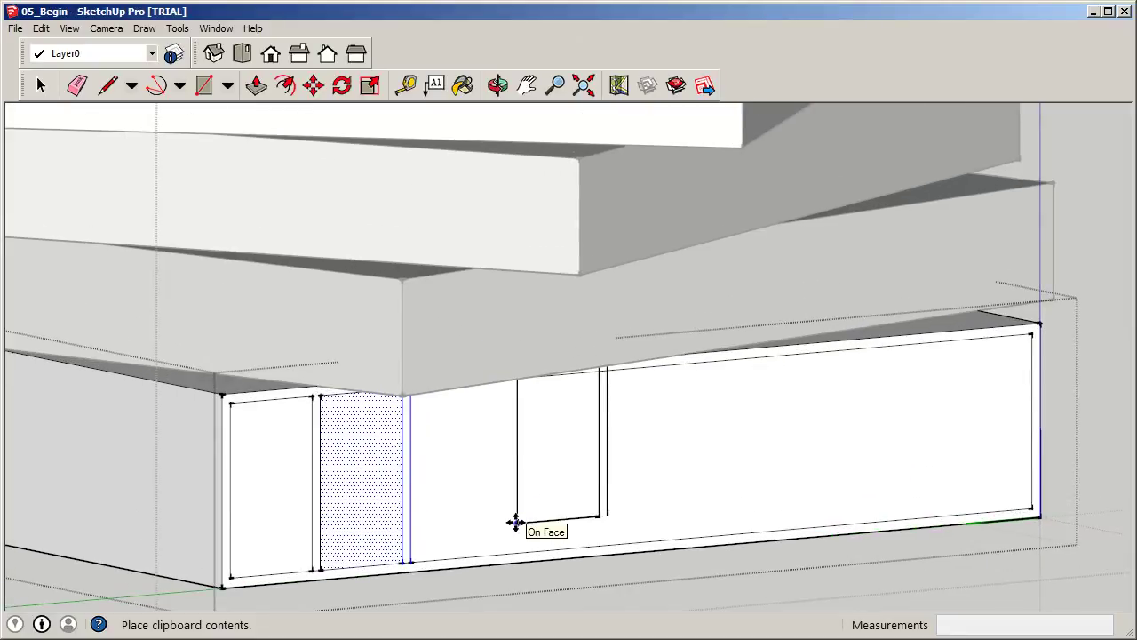
left_click(410, 560)
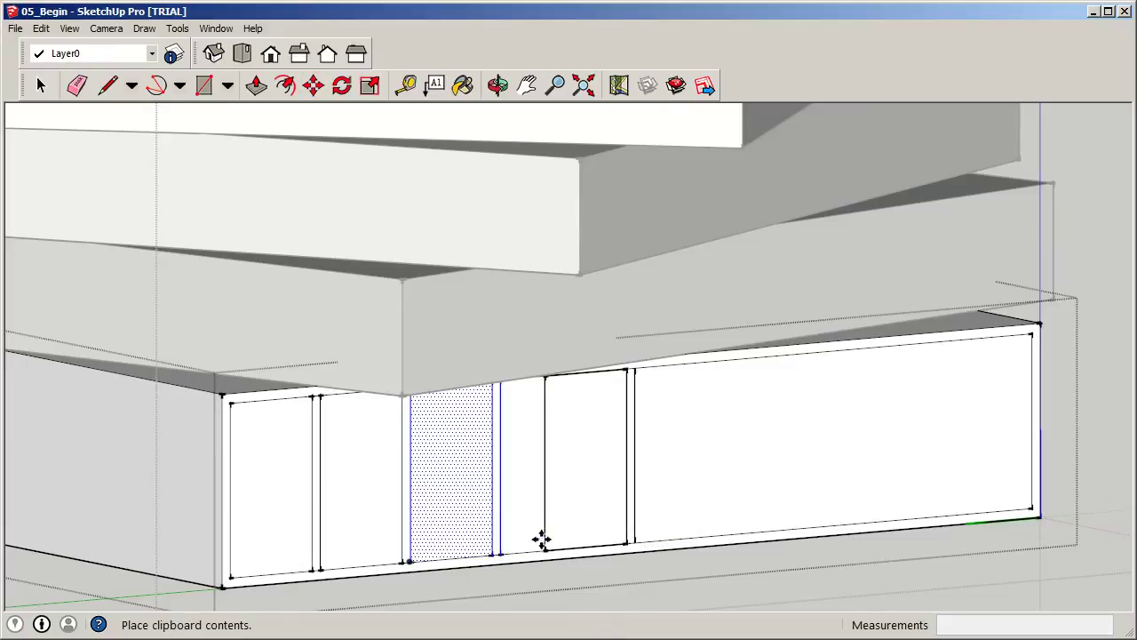
left_click(500, 545)
key("m")
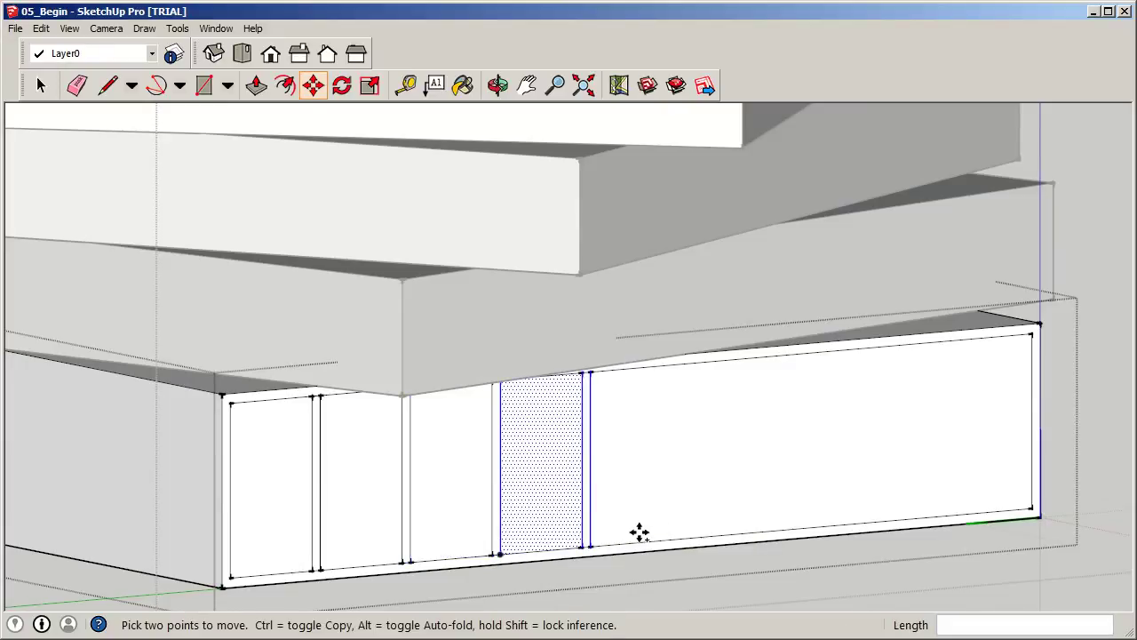
key("ctrl+v")
left_click(590, 545)
key("m")
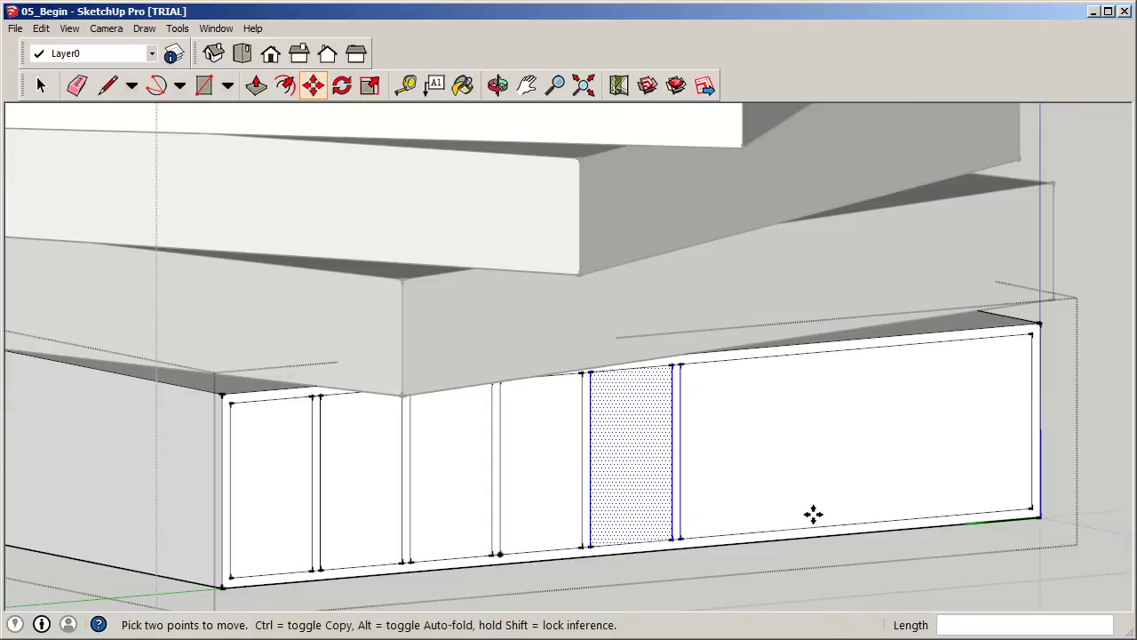
Paste another three panel copies end to end to complete the row across the front face, and close the Ground Floor component.
key("ctrl+v")
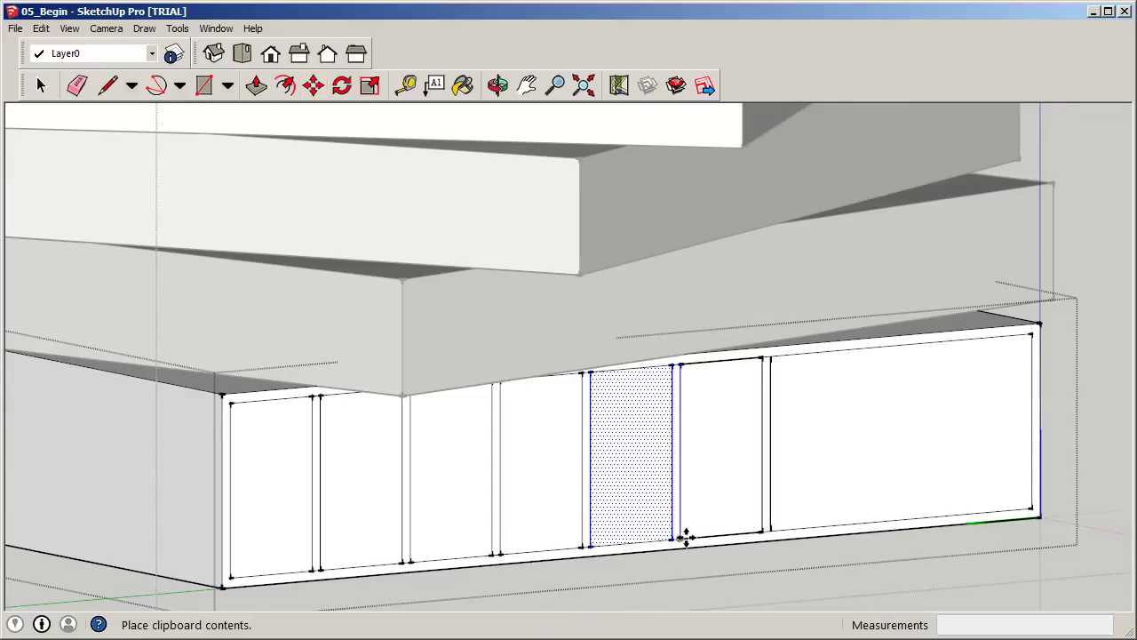
left_click(675, 539)
key("m")
key("ctrl+v")
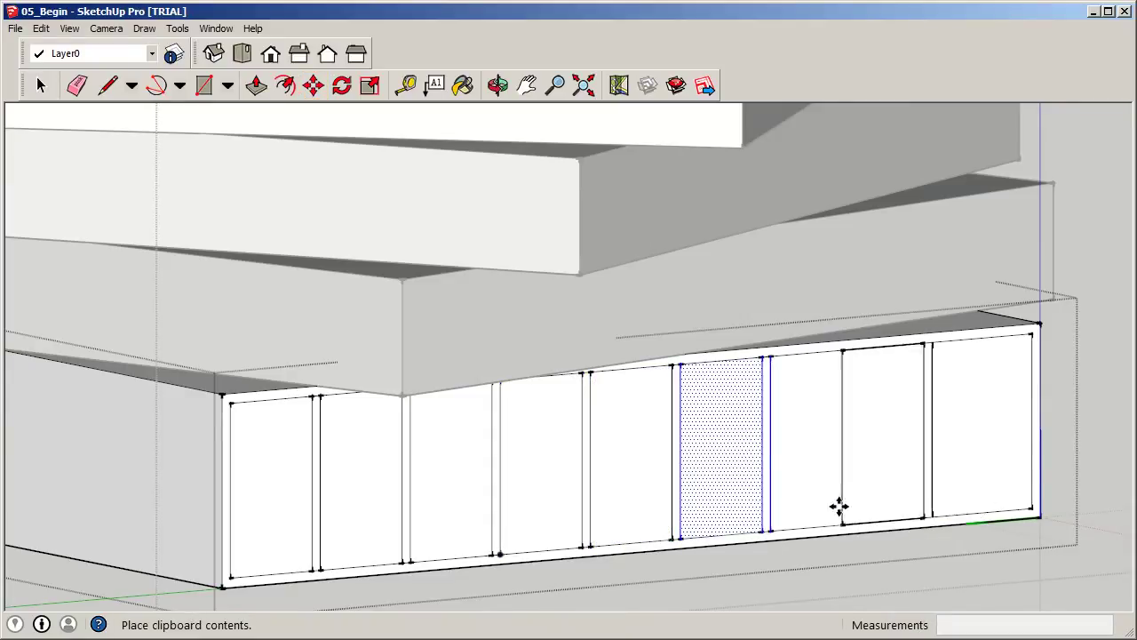
left_click(769, 531)
key("m")
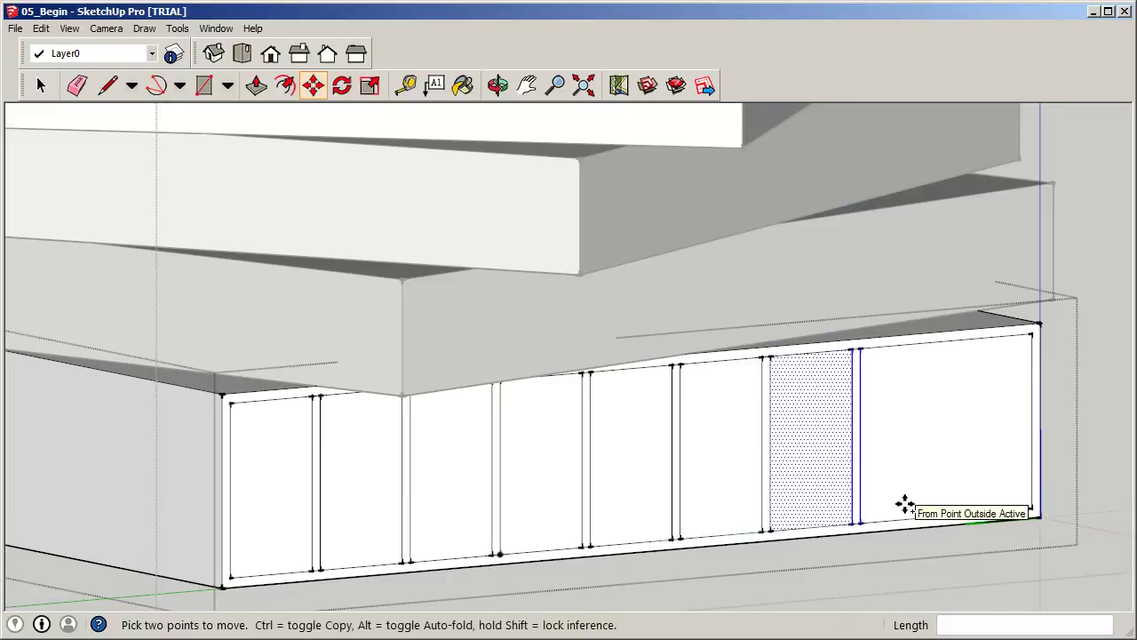
key("ctrl+v")
left_click(862, 522)
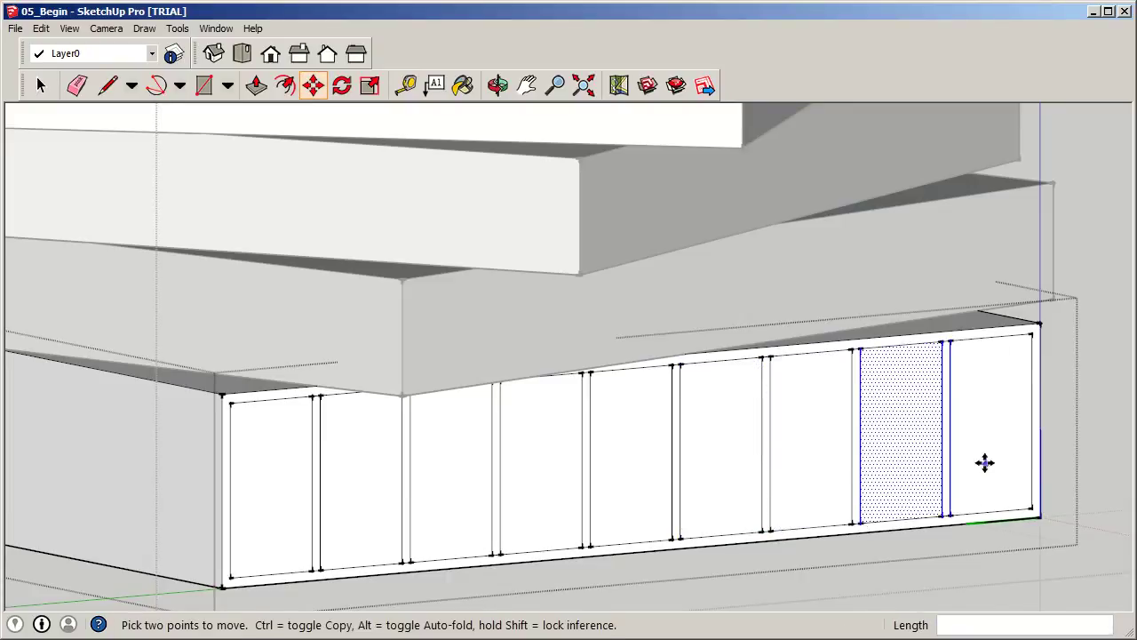
left_click(40, 84)
scroll(441, 444, "down", 1)
scroll(524, 448, "down", 3)
middle_click_drag(605, 451, 627, 462)
left_click(1025, 348)
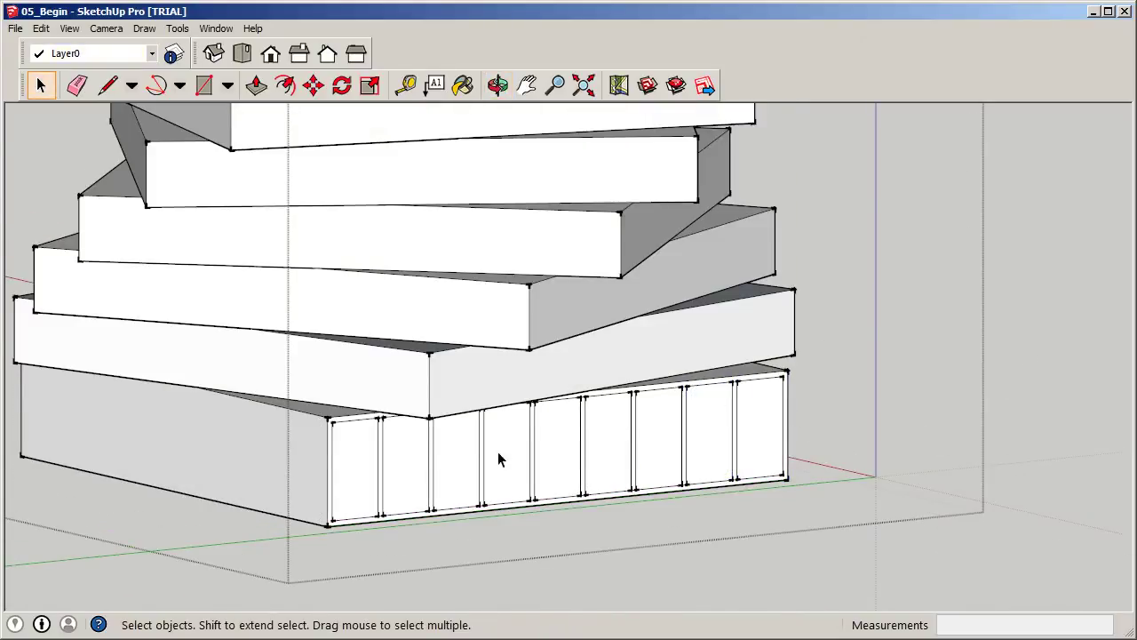
Try painting the closed Ground Floor component with Translucent_Glass_Blue from the Translucent materials, and undo the paint.
left_click(463, 85)
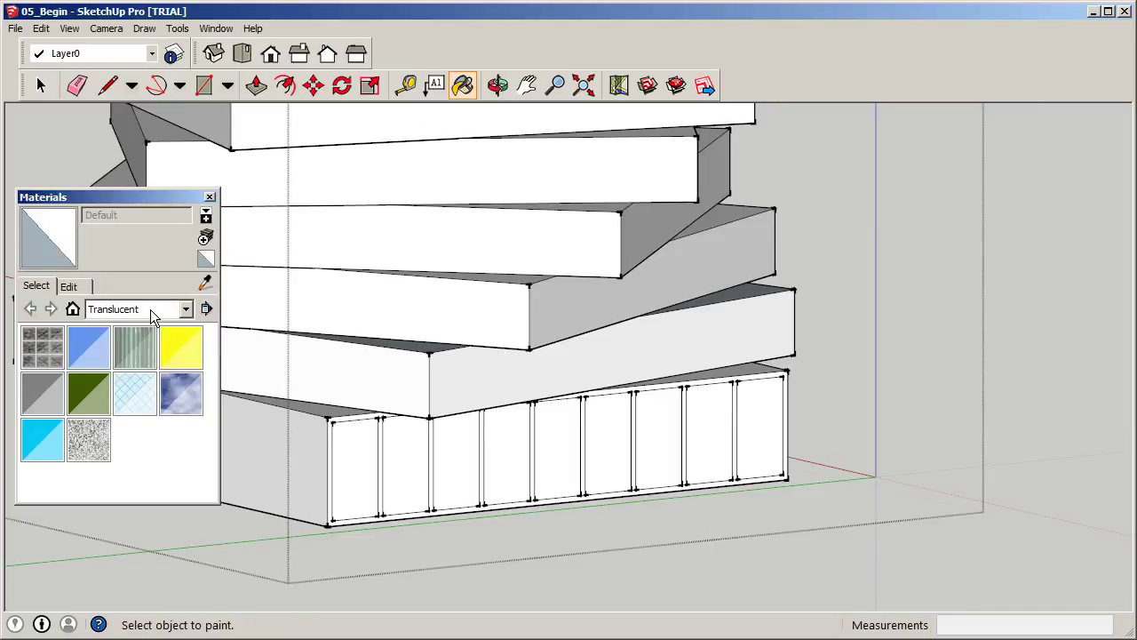
left_click(194, 317)
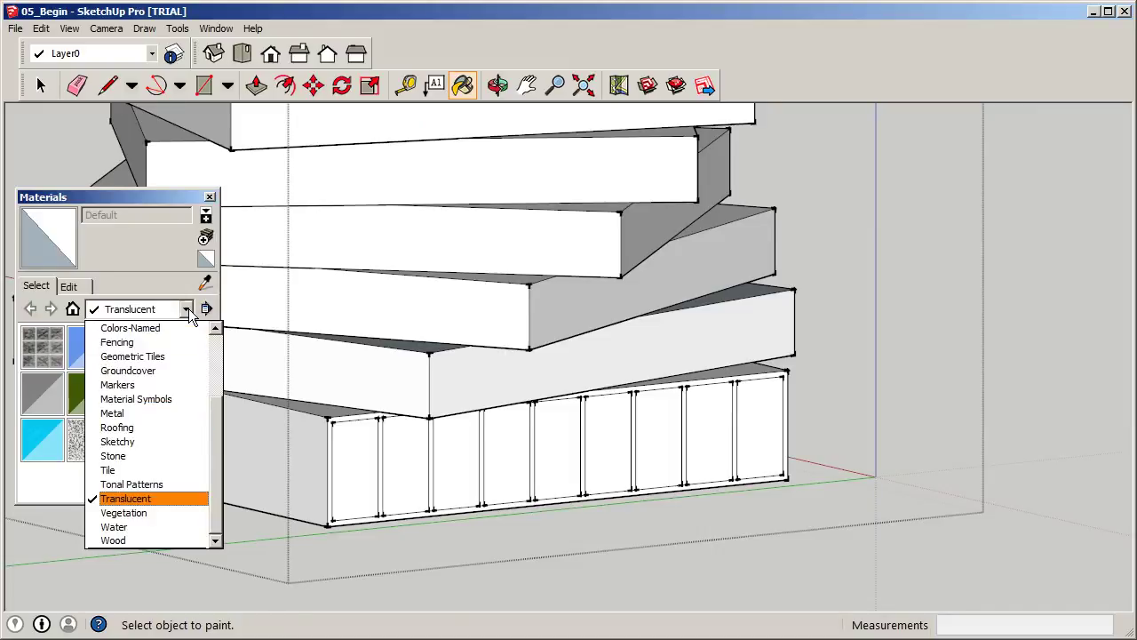
mouse_move(215, 413)
left_mouse_down()
mouse_move(217, 351)
mouse_move(220, 418)
left_mouse_up()
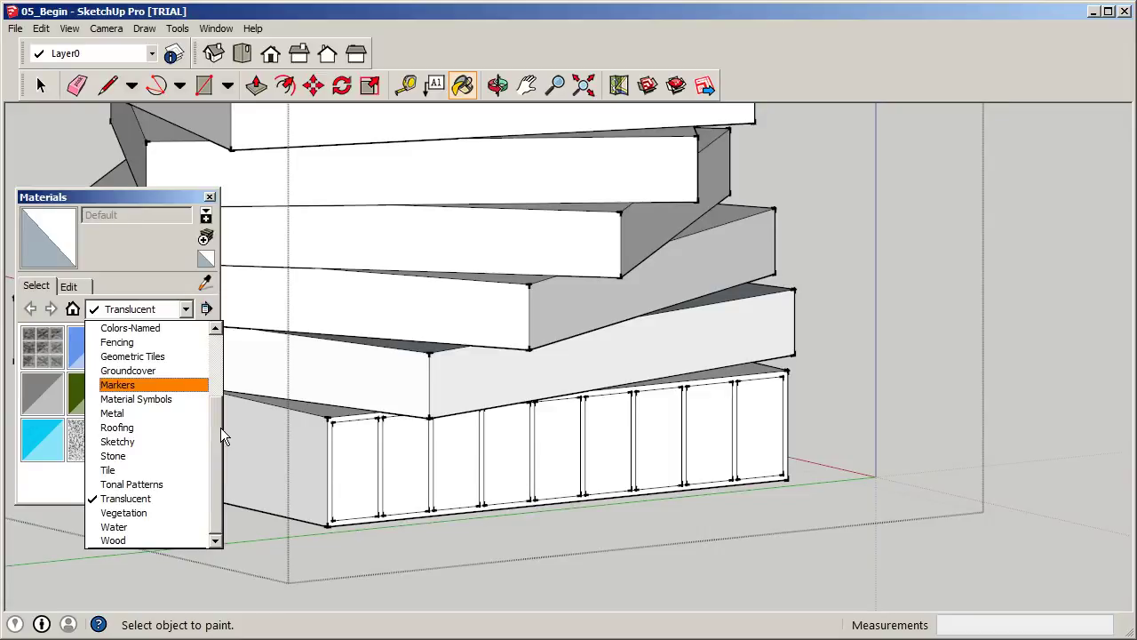
left_click(100, 499)
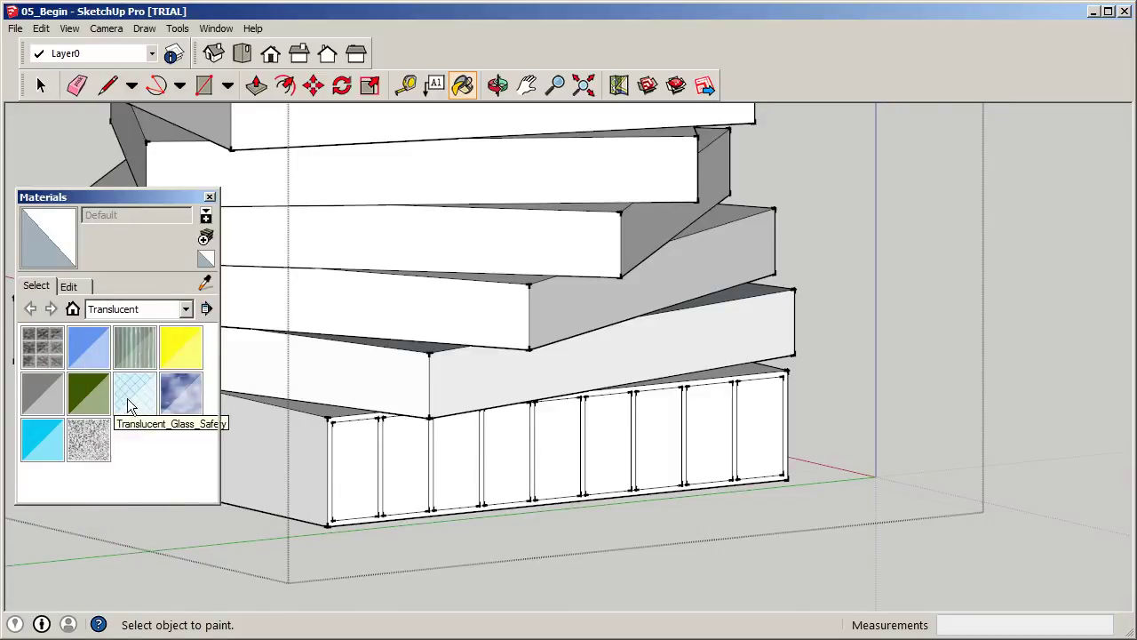
left_click(83, 340)
left_click(366, 469)
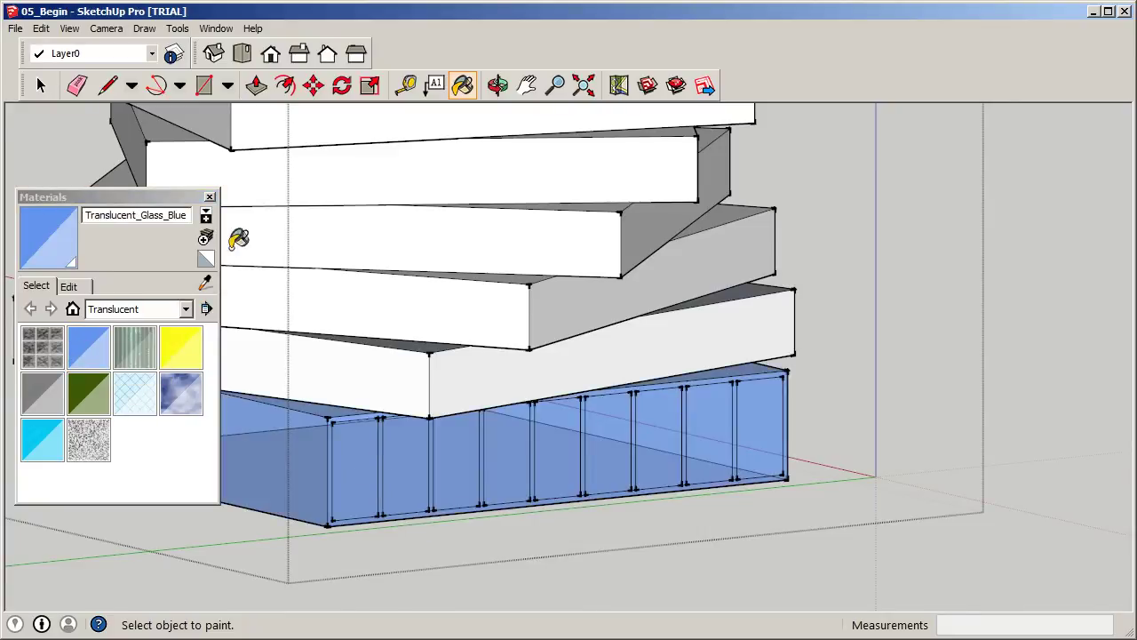
left_click(41, 86)
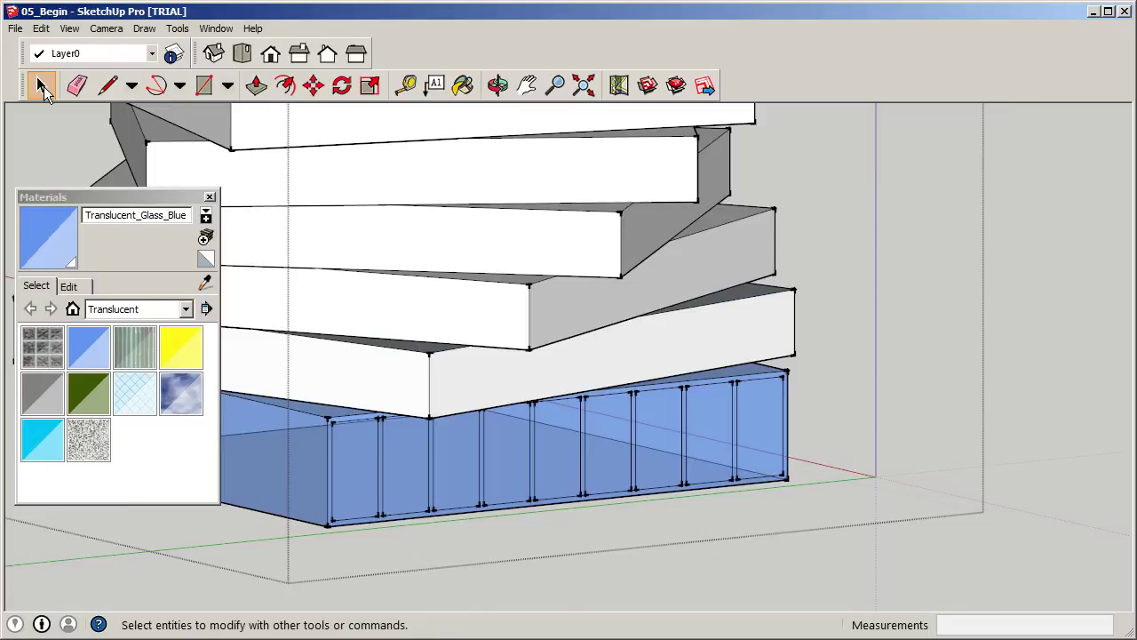
key("ctrl+z")
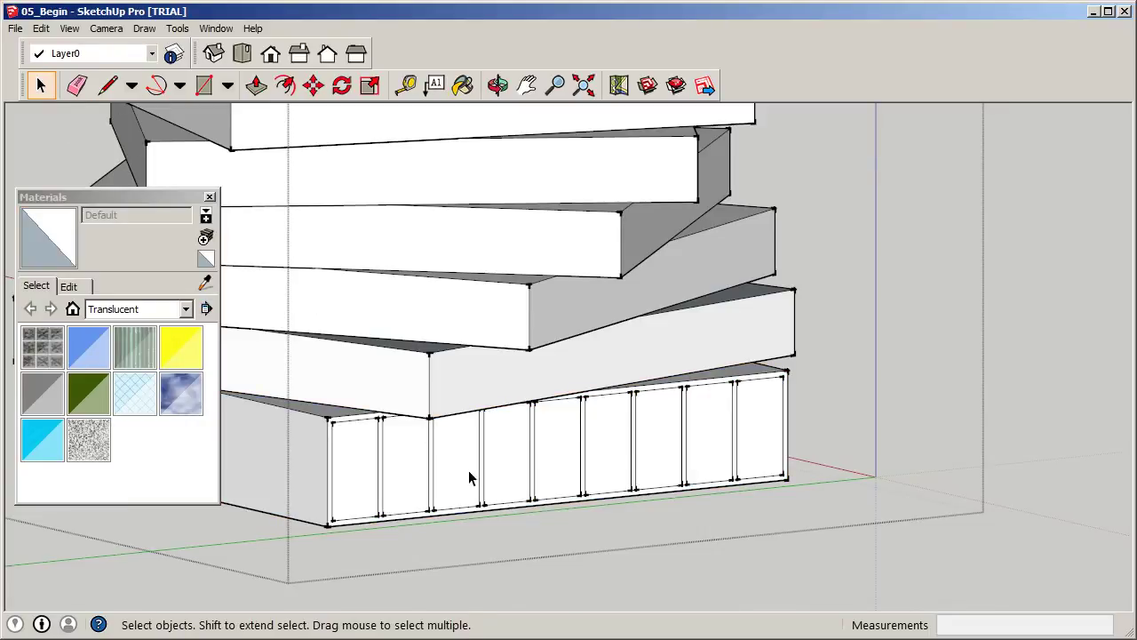
Open the Ground Floor component for editing and paint the first wide panel at its front corner with Translucent_Glass_Blue.
double_click(417, 480)
left_click(358, 469)
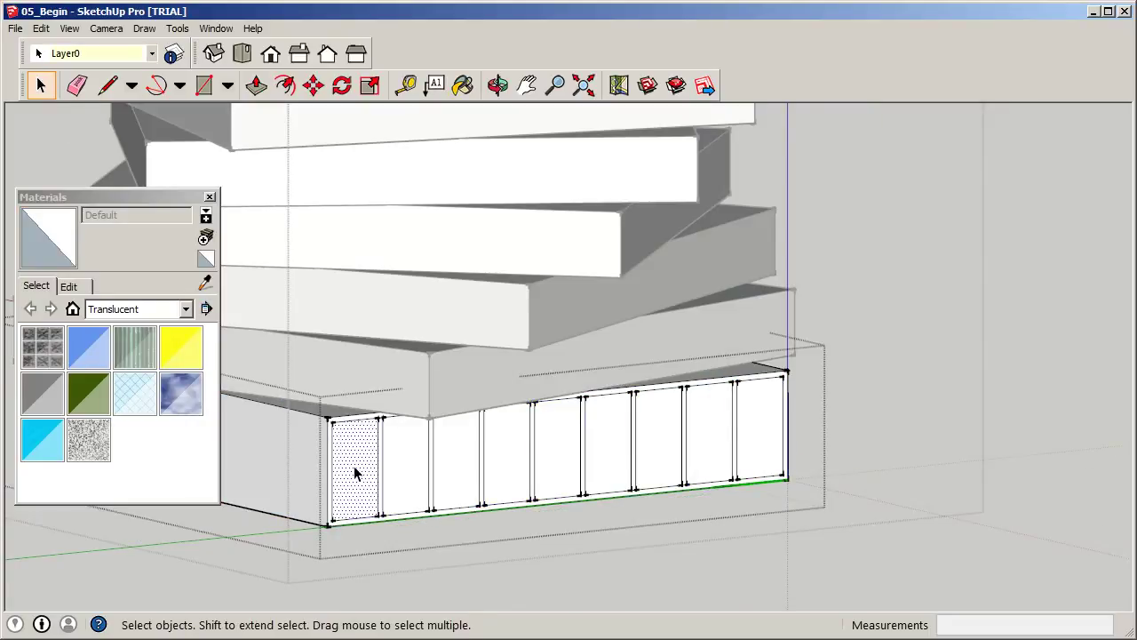
left_click(462, 84)
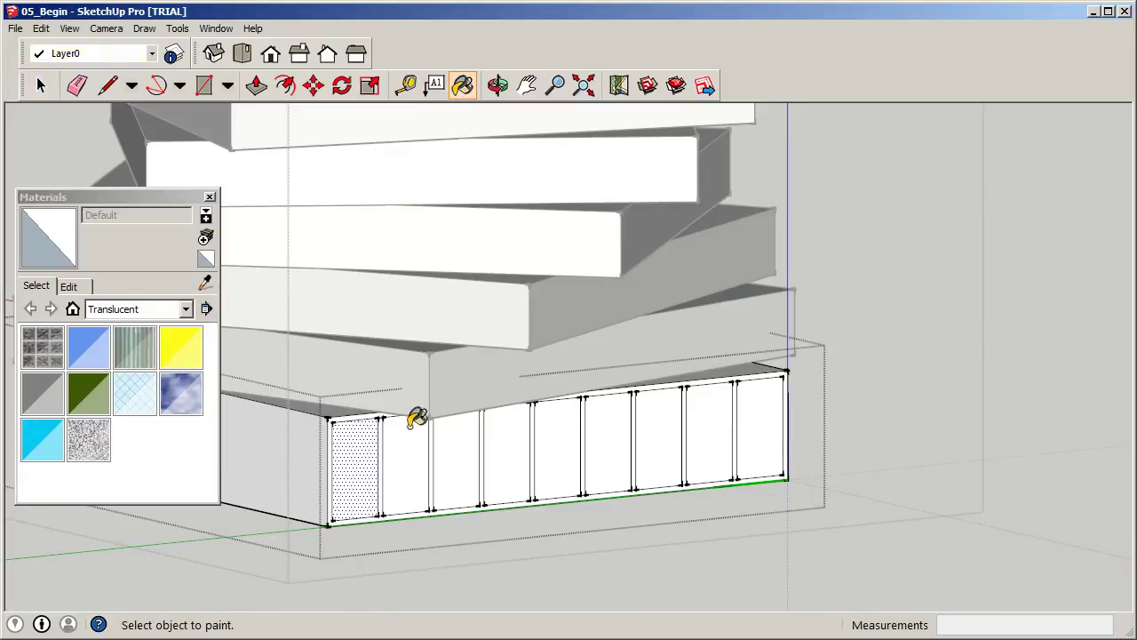
scroll(371, 457, "up", 4)
left_click(40, 84)
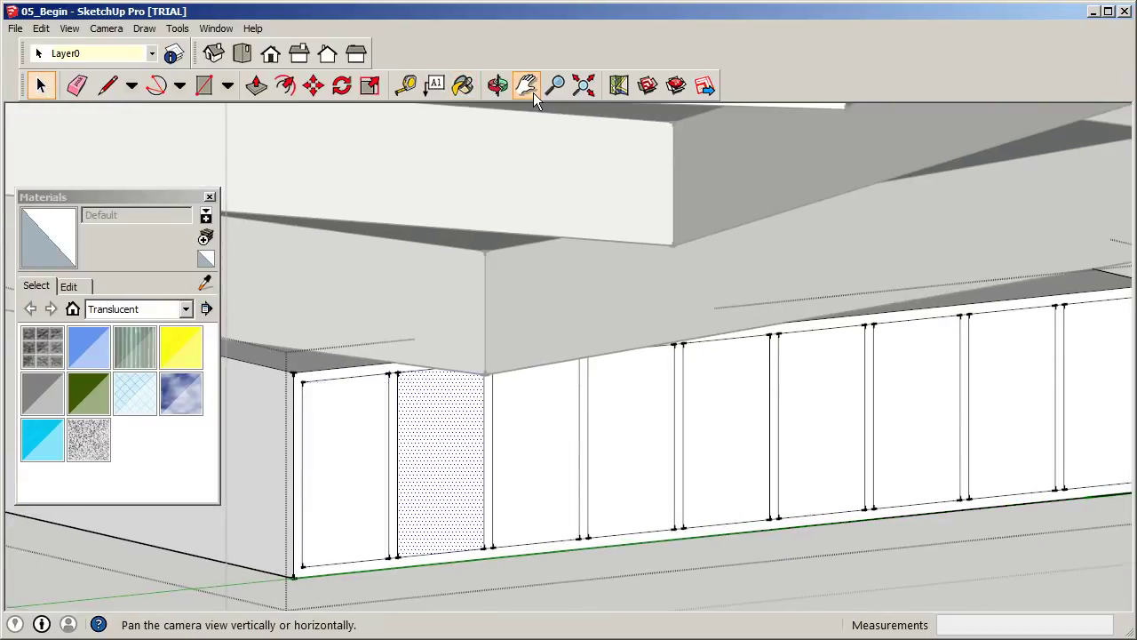
left_click(461, 85)
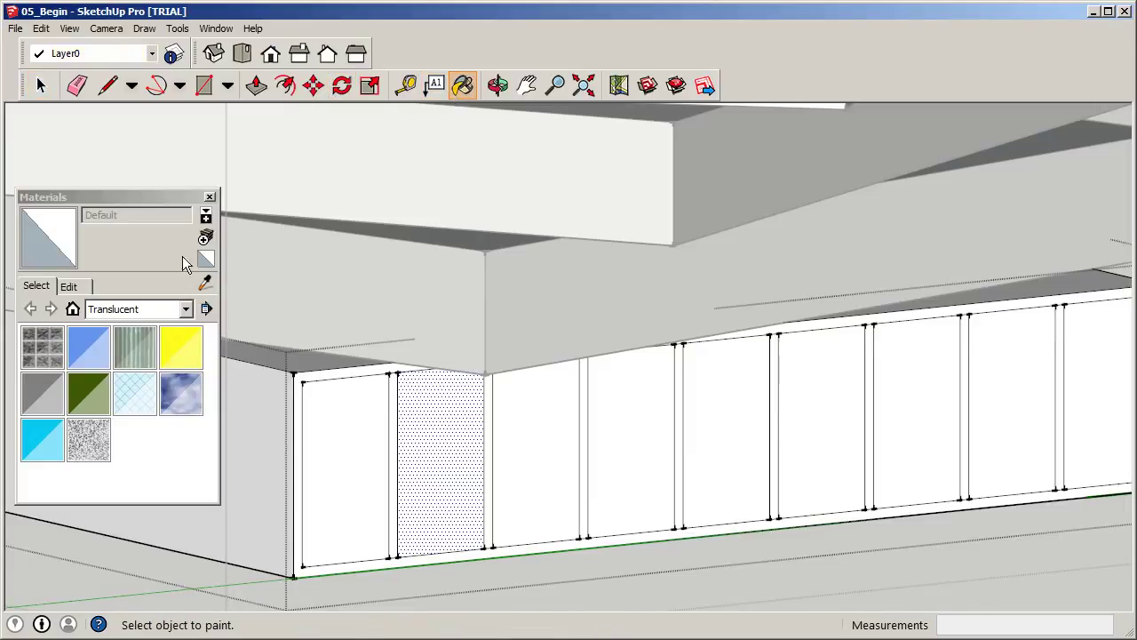
left_click(90, 348)
left_click(344, 442)
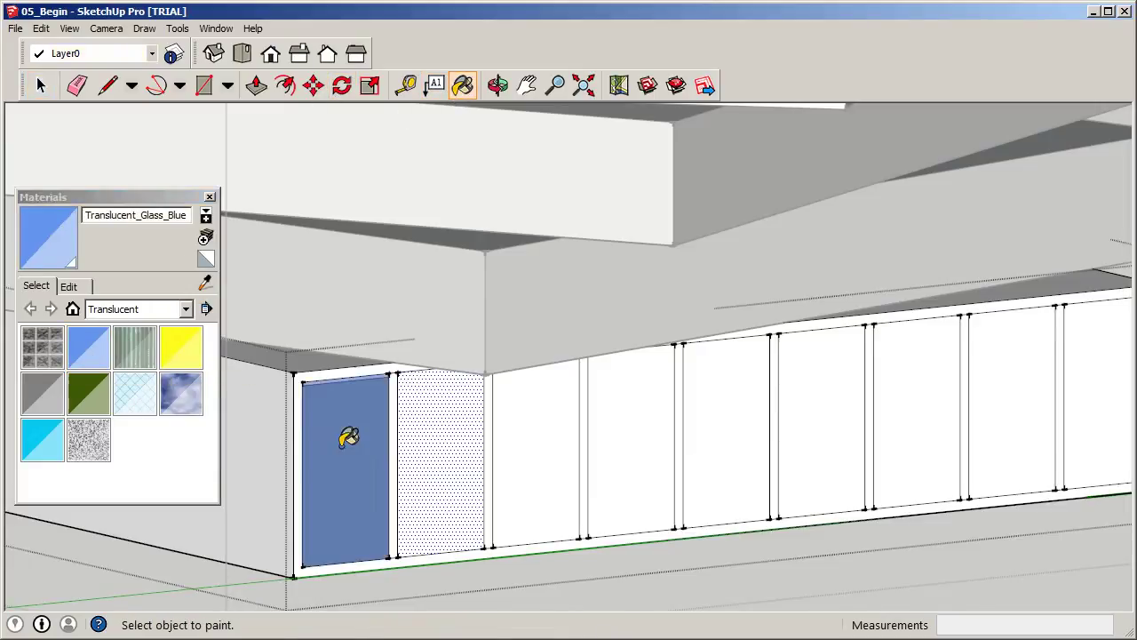
Paint the remaining eight wide panels with Translucent_Glass_Blue, leaving the frame strips unpainted, and close the Ground Floor component.
left_click(441, 439)
left_click(543, 447)
left_click(633, 435)
left_click(724, 419)
left_click(824, 419)
scroll(617, 469, "down", 3)
scroll(771, 453, "up", 3)
left_click(710, 425)
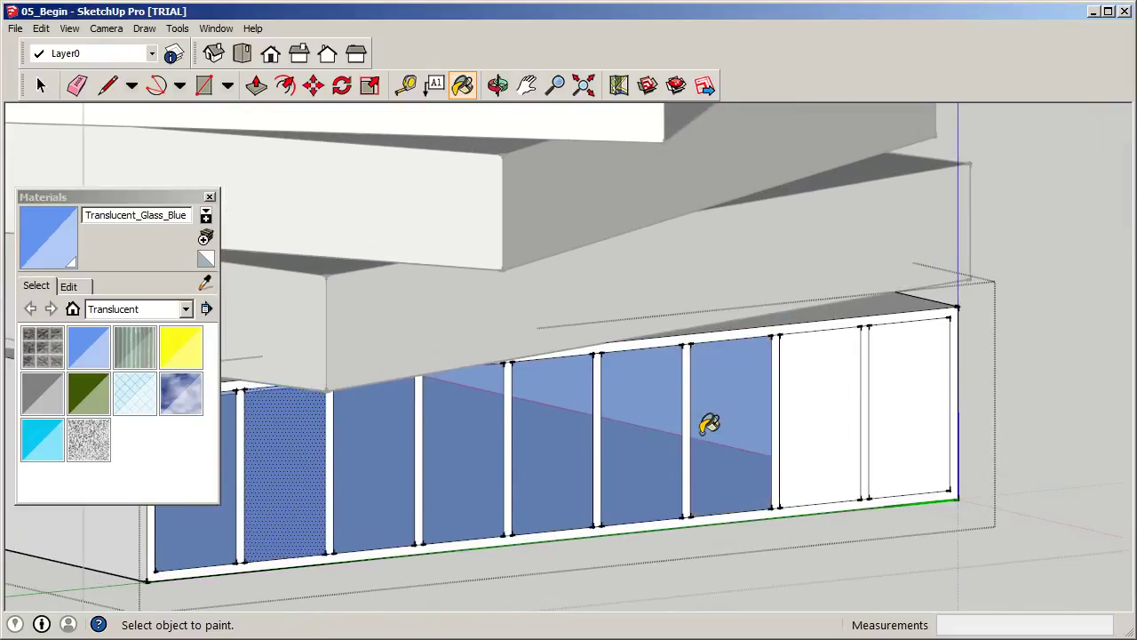
left_click(820, 410)
left_click(909, 417)
scroll(736, 468, "down", 2)
scroll(735, 468, "down", 2)
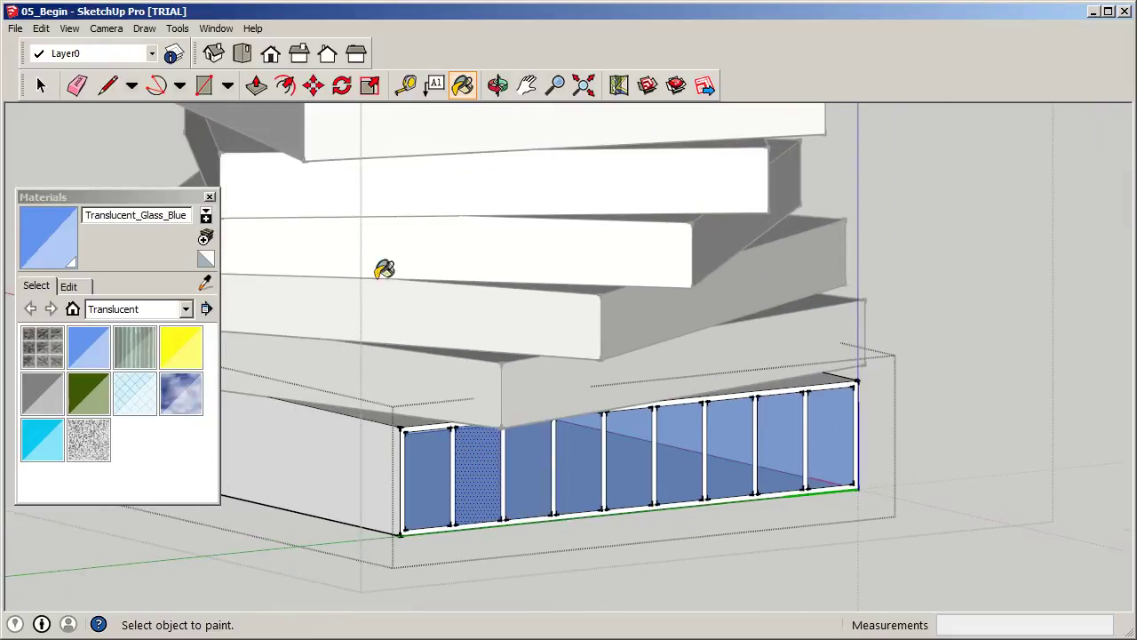
left_click(39, 88)
scroll(420, 379, "up", 2)
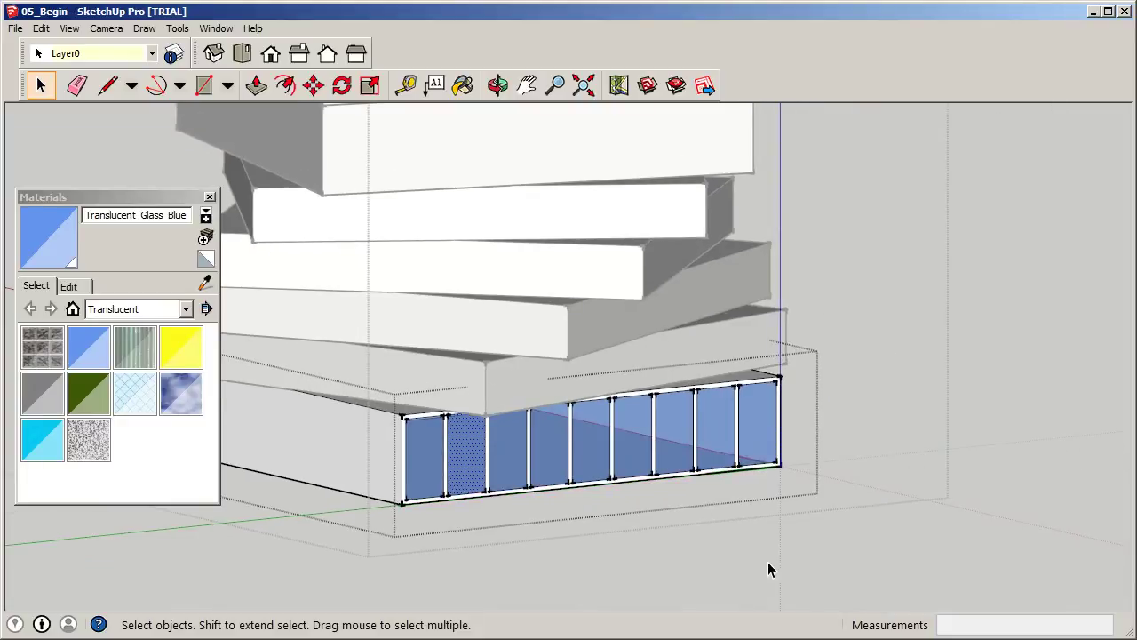
scroll(874, 537, "down", 3)
middle_click_drag(874, 538, 702, 492)
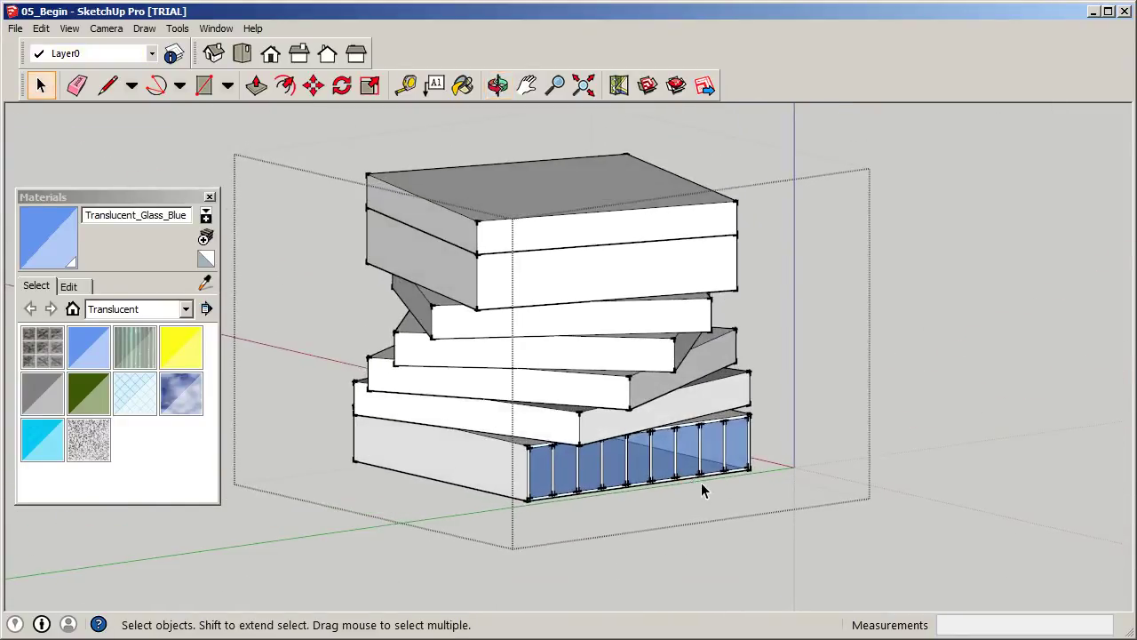
Examine the glazed Ground Floor front and the twisted levels above it, up close and as a whole building.
scroll(702, 491, "up", 4)
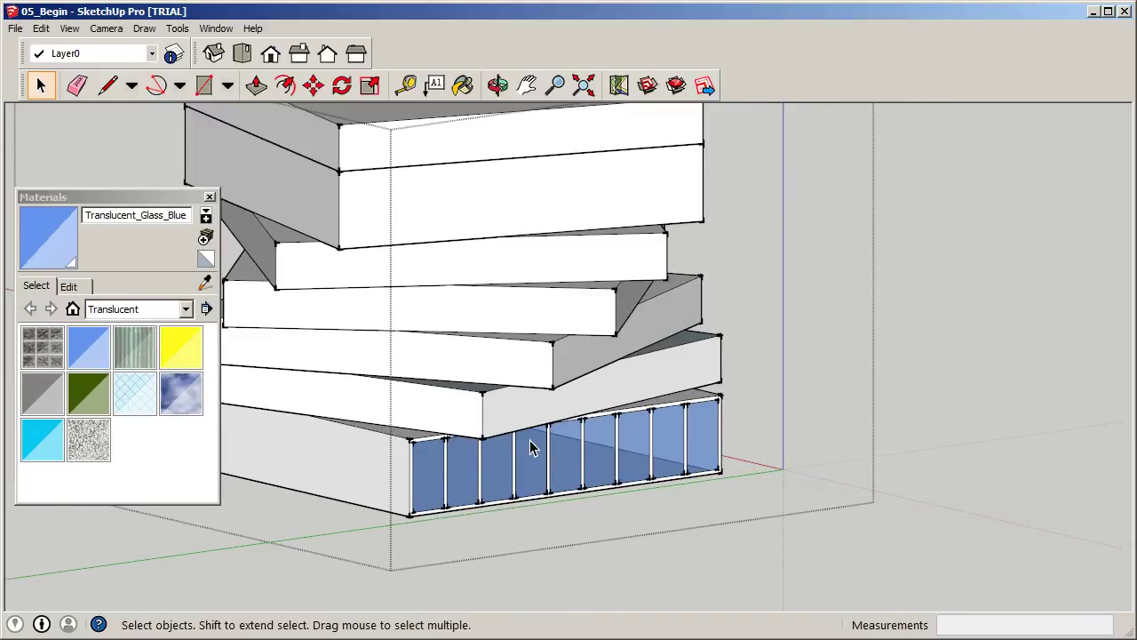
scroll(530, 447, "down", 3)
scroll(569, 431, "up", 3)
left_click(616, 396)
scroll(634, 400, "up", 2)
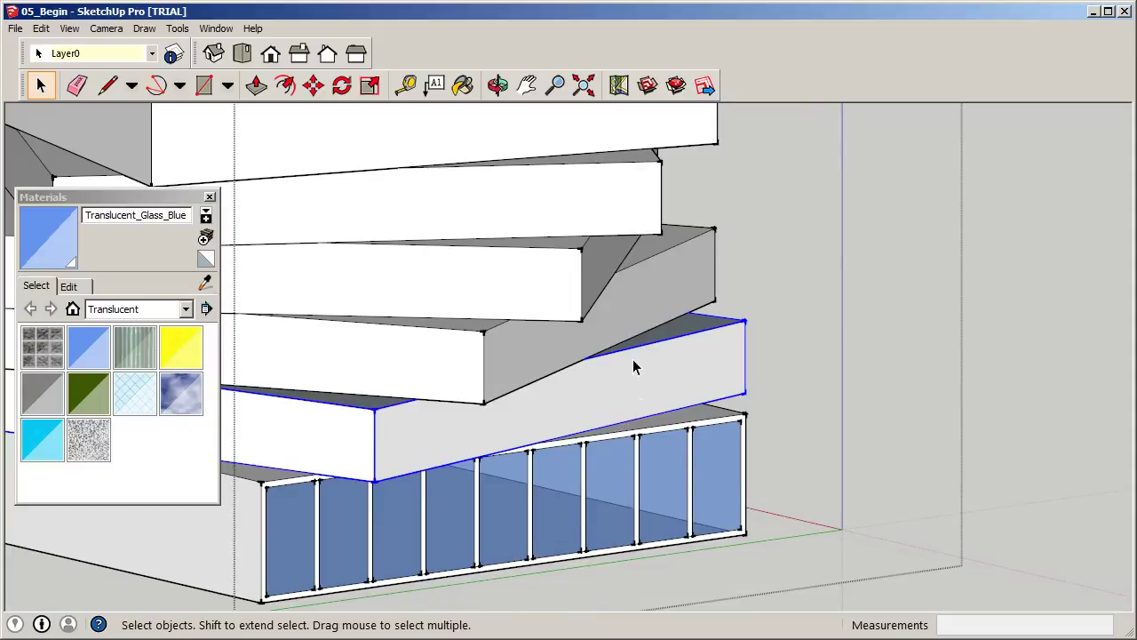
scroll(609, 314, "down", 1)
middle_click_drag(609, 314, 407, 481)
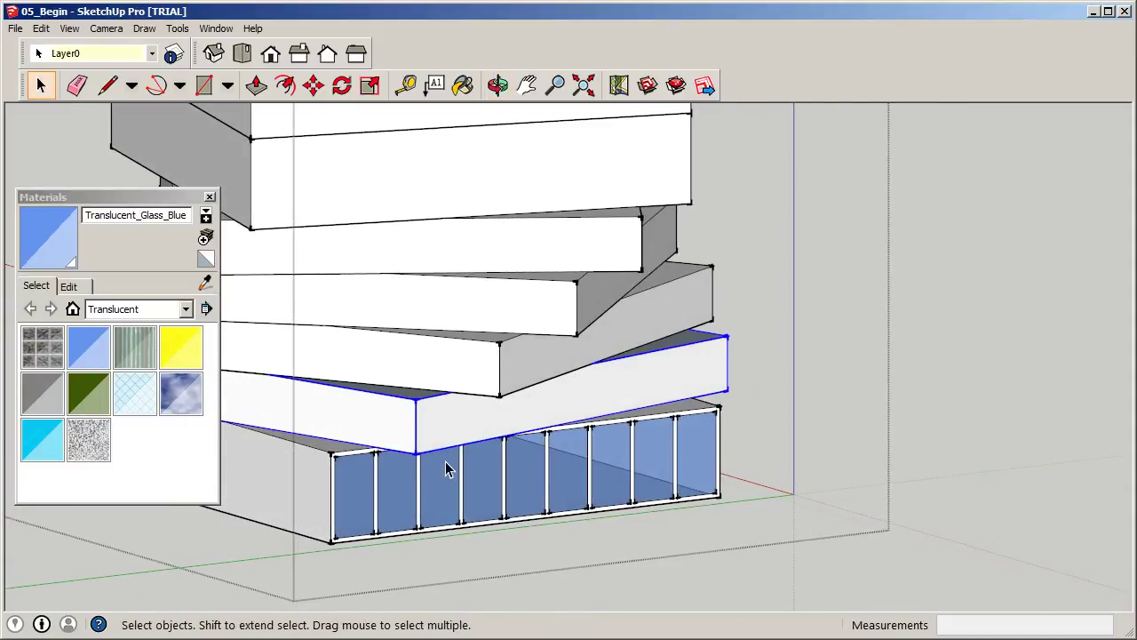
scroll(449, 429, "up", 2)
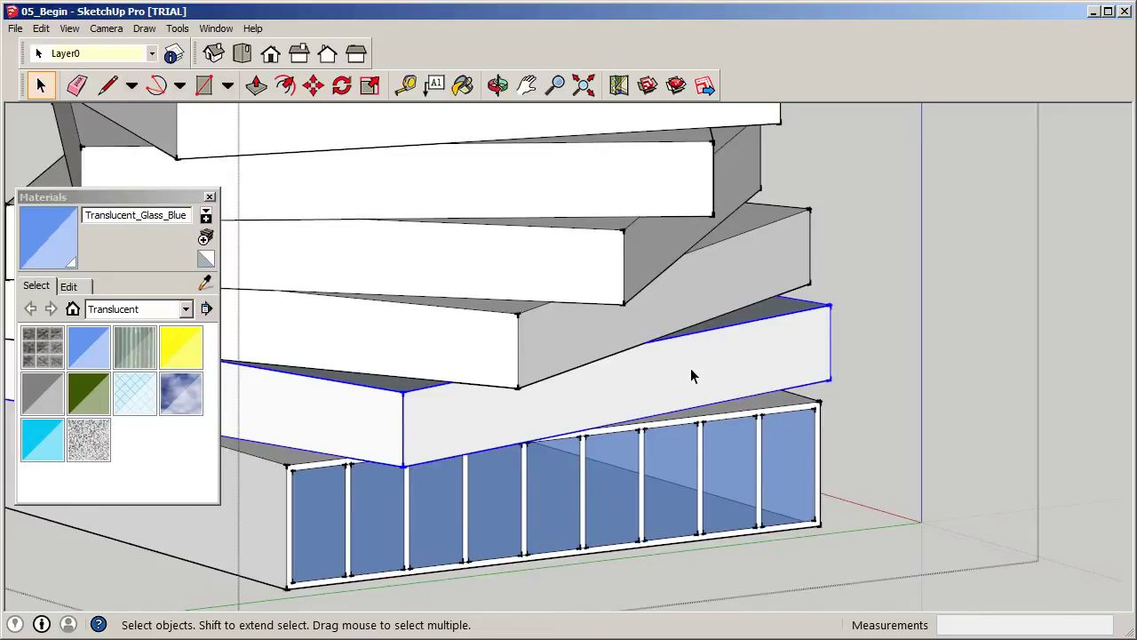
scroll(520, 445, "down", 6)
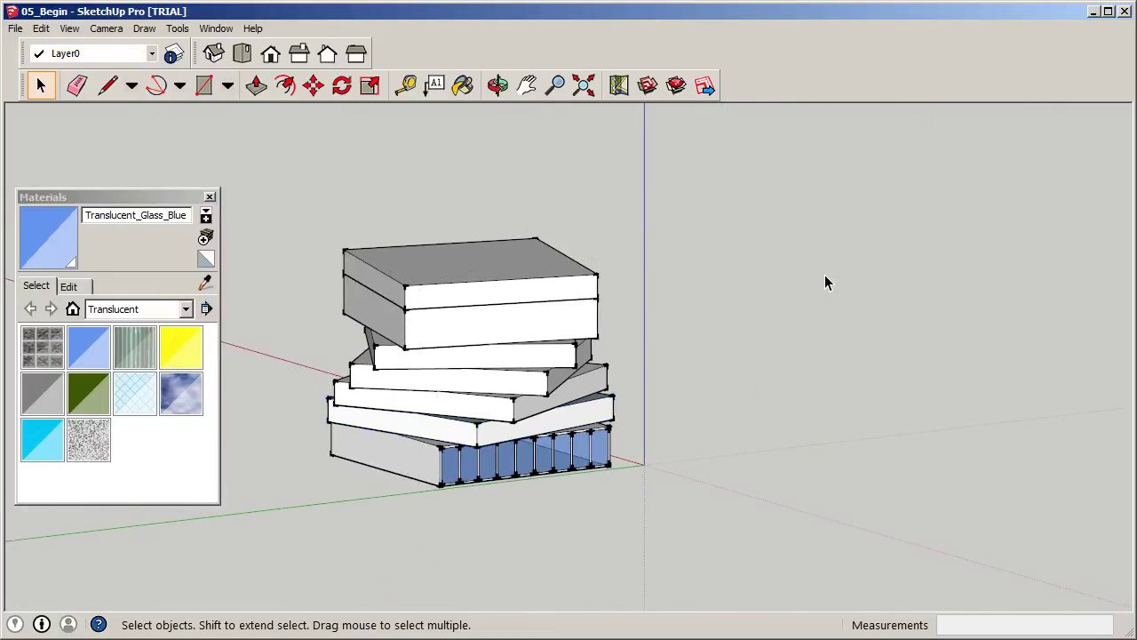
scroll(508, 453, "up", 1)
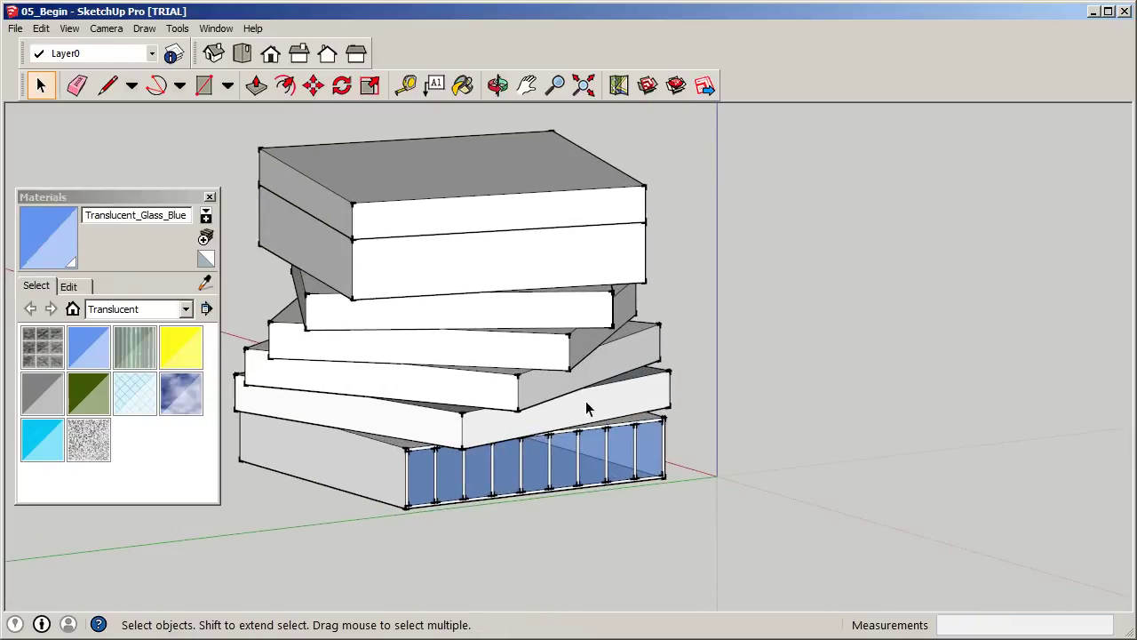
scroll(526, 426, "down", 1)
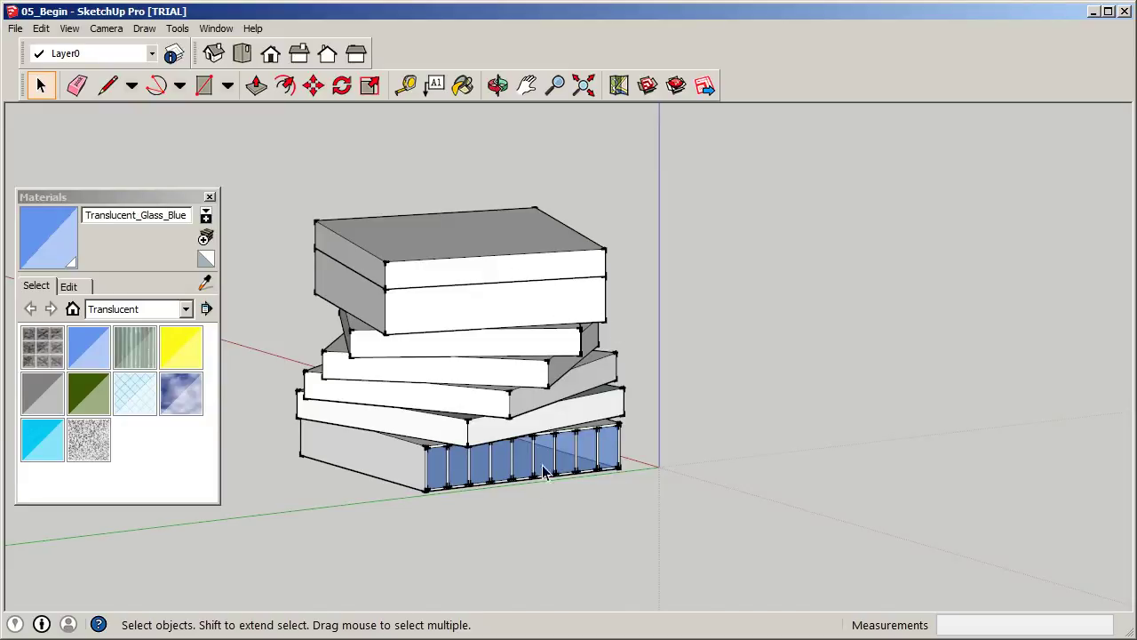
Examine the twisted levels and the glazed Ground Floor from the front, from the side and from farther away.
middle_click_drag(558, 477, 301, 453)
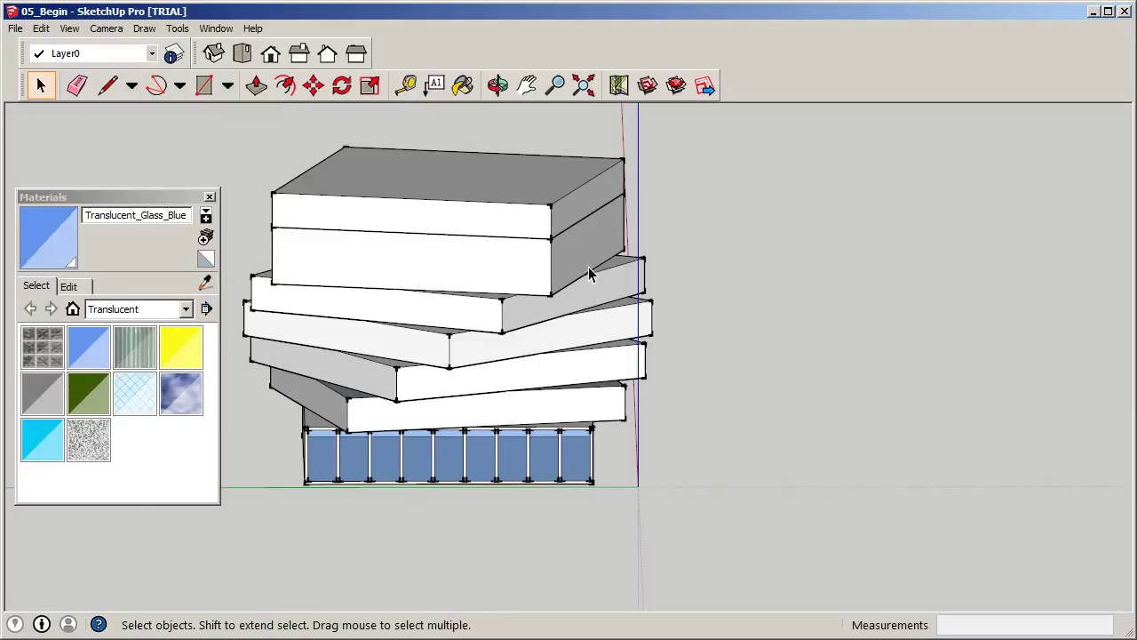
middle_click_drag(512, 414, 543, 393)
middle_click_drag(359, 425, 653, 424)
middle_click_drag(409, 447, 553, 432)
scroll(502, 404, "down", 2)
middle_click_drag(515, 394, 266, 423)
scroll(245, 439, "down", 1)
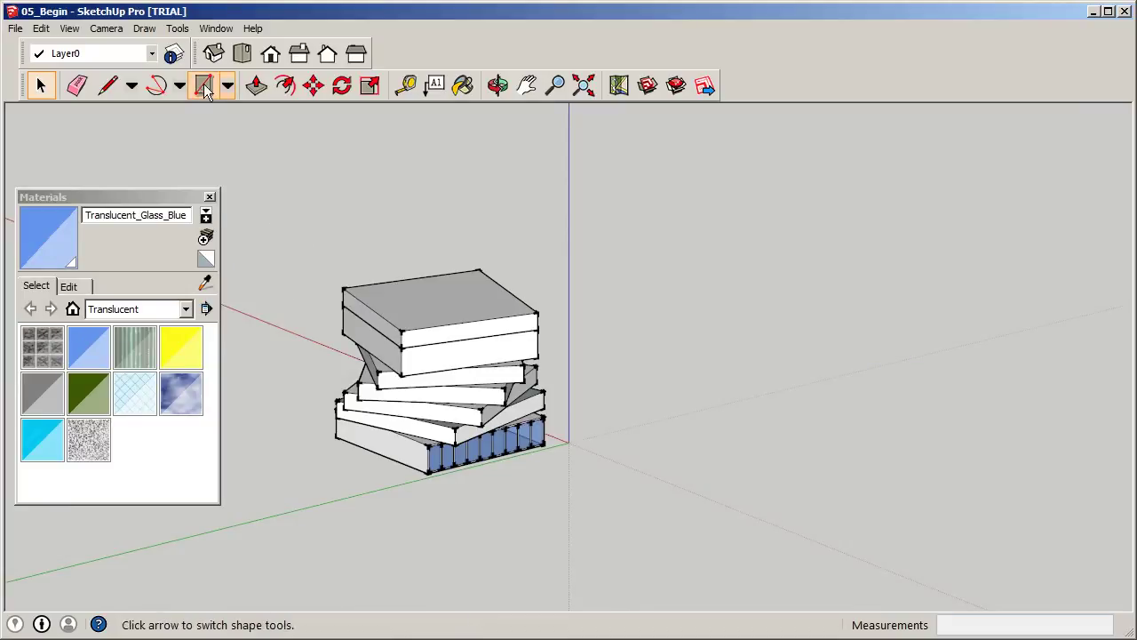
Place an instance of the in-model 1 and 2 Bedroom Apartment Living component on open ground beside the building and copy it.
left_click(204, 29)
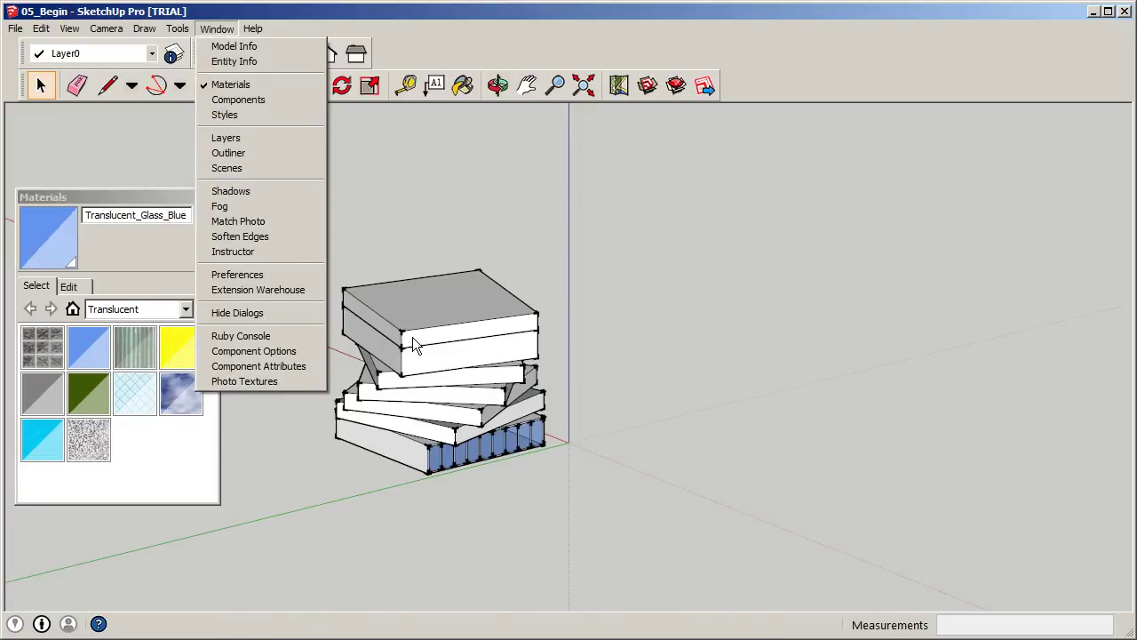
left_click(271, 101)
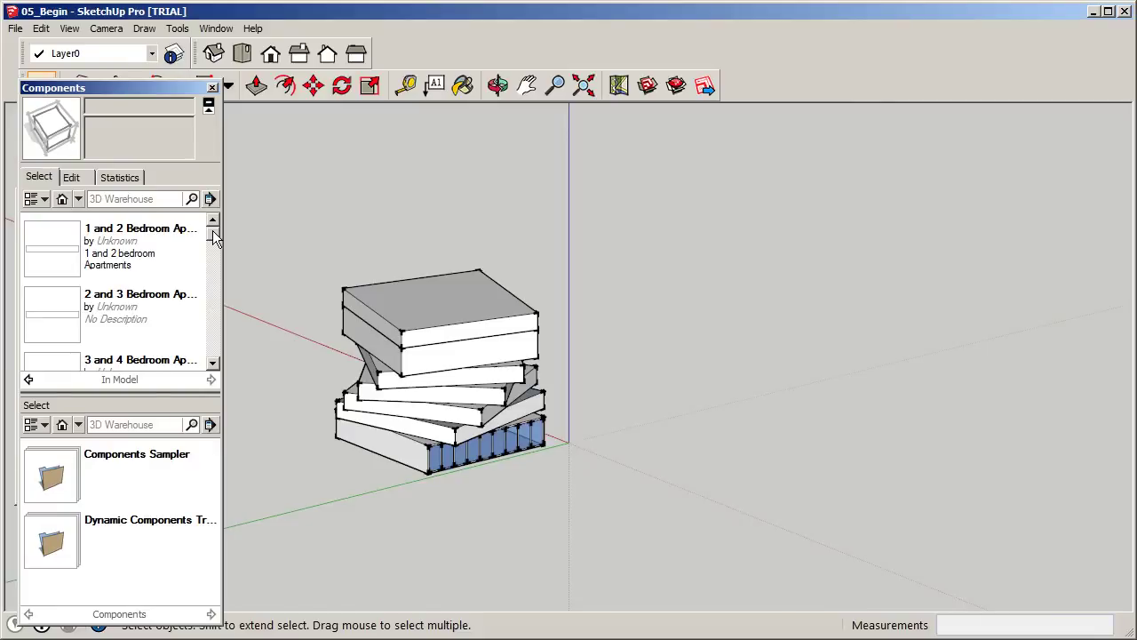
mouse_move(213, 236)
left_mouse_down()
mouse_move(217, 310)
mouse_move(213, 233)
left_mouse_up()
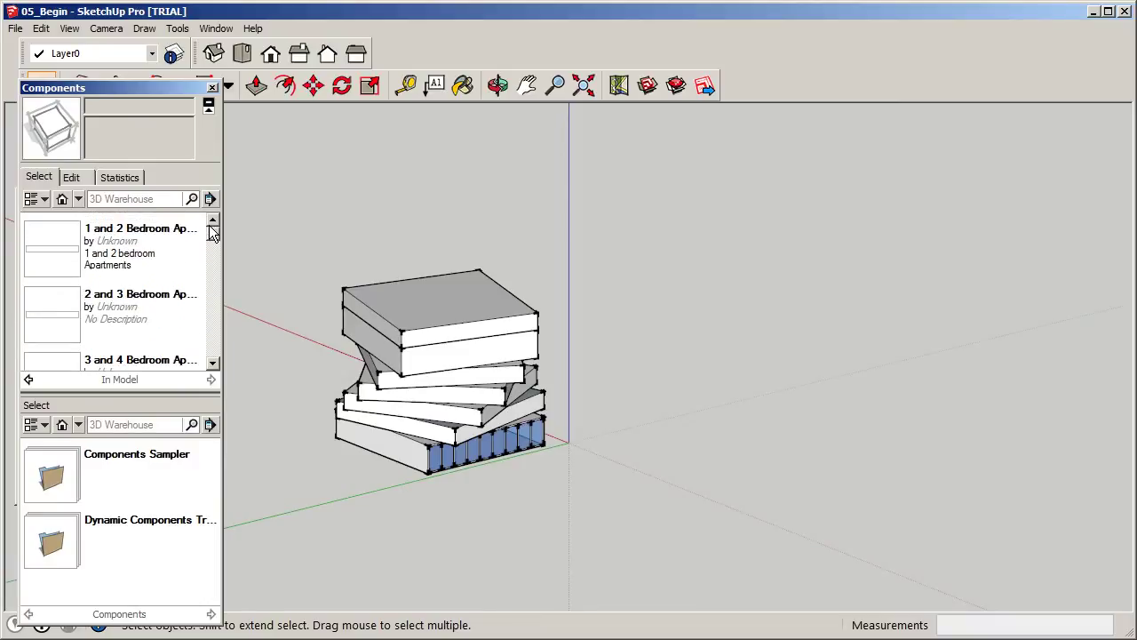
left_click(119, 245)
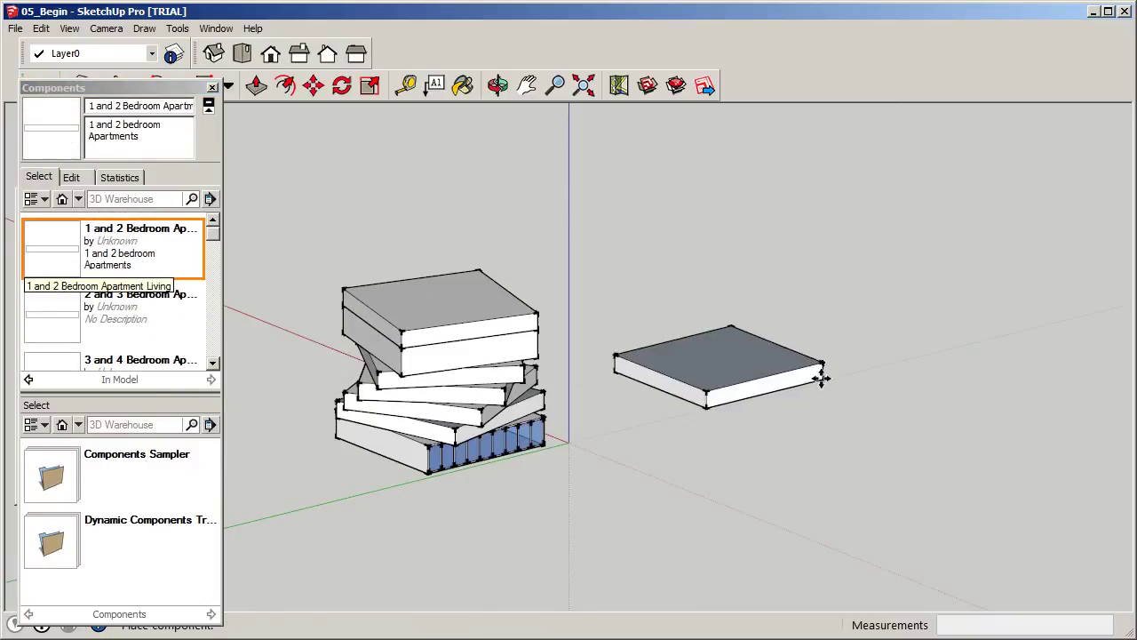
left_click(862, 366)
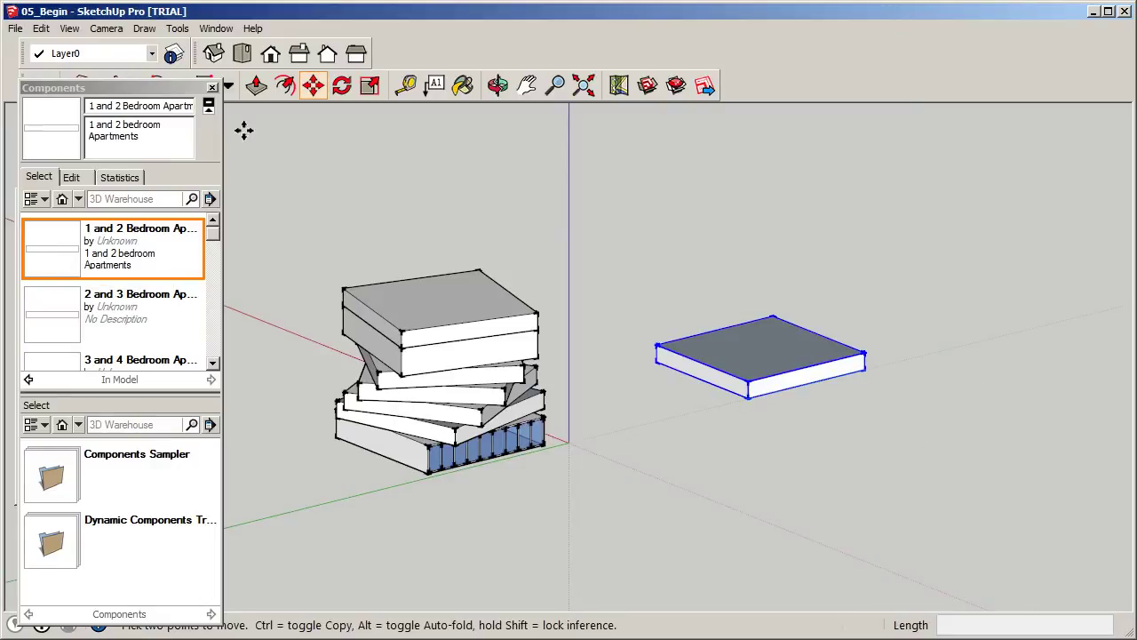
key("shift+m")
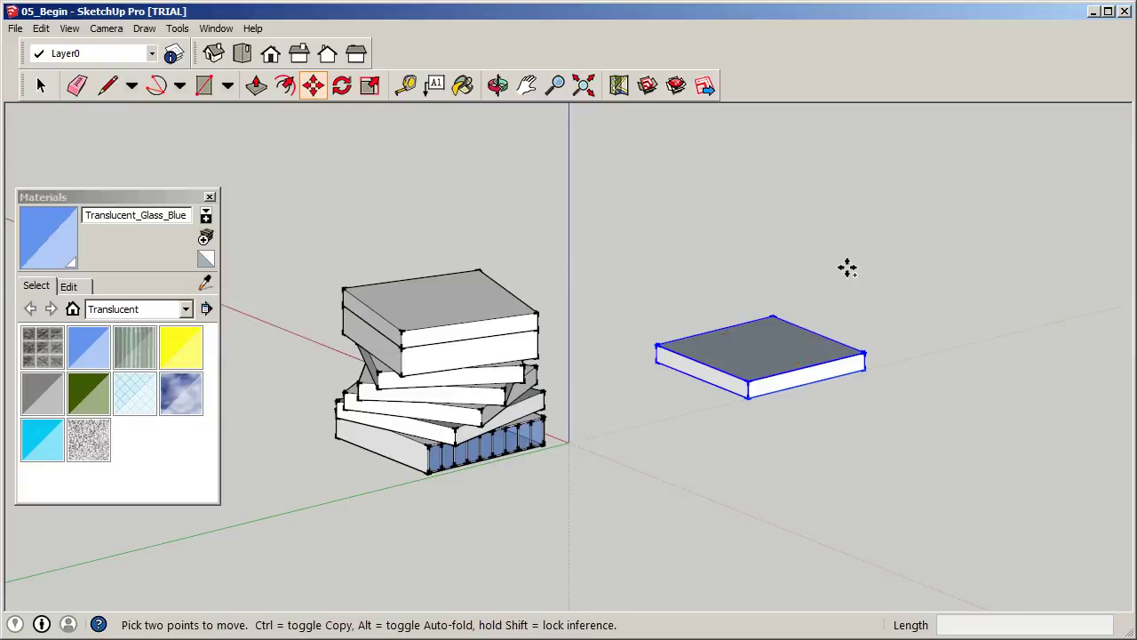
Stack two pasted copies directly on top of the placed apartment component, aligning them corner to corner.
key("ctrl+v")
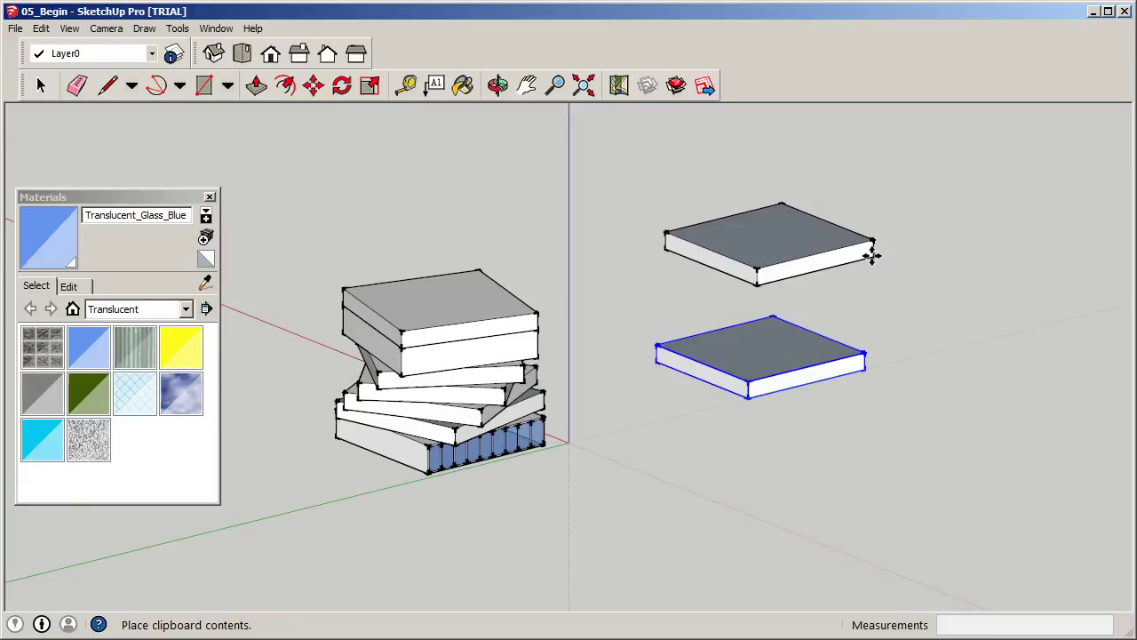
scroll(873, 251, "up", 2)
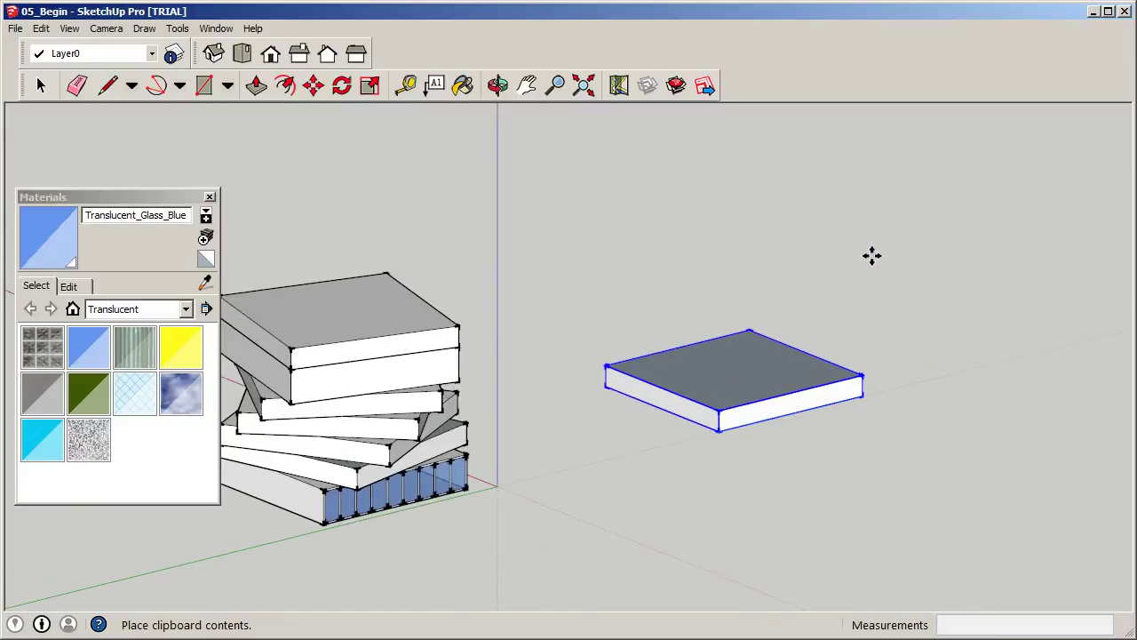
left_click(862, 374)
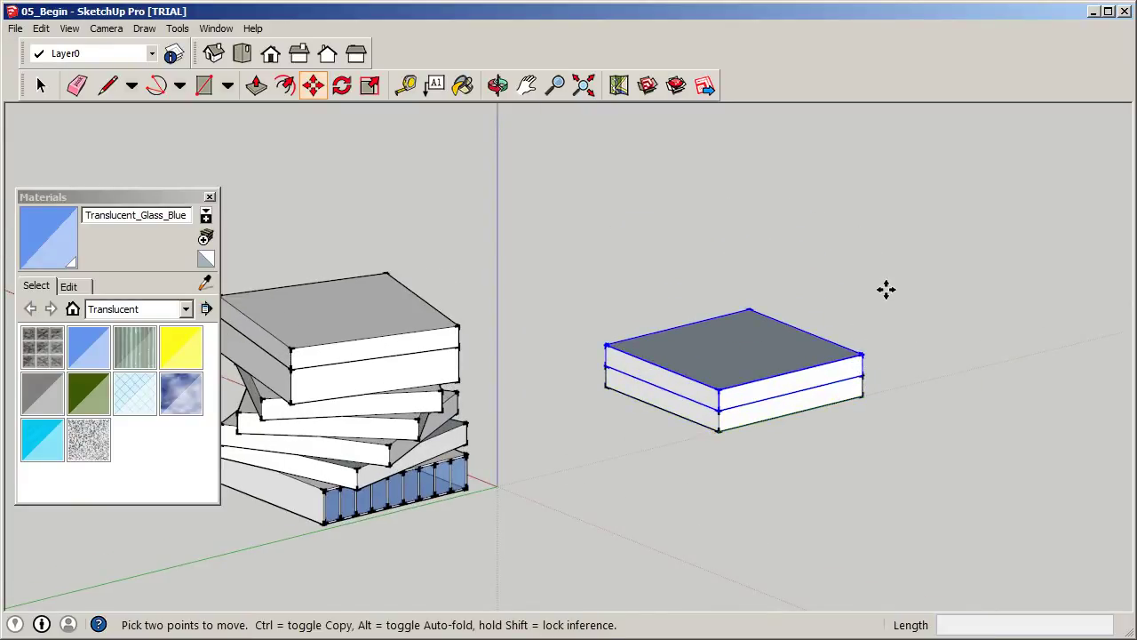
key("ctrl+v")
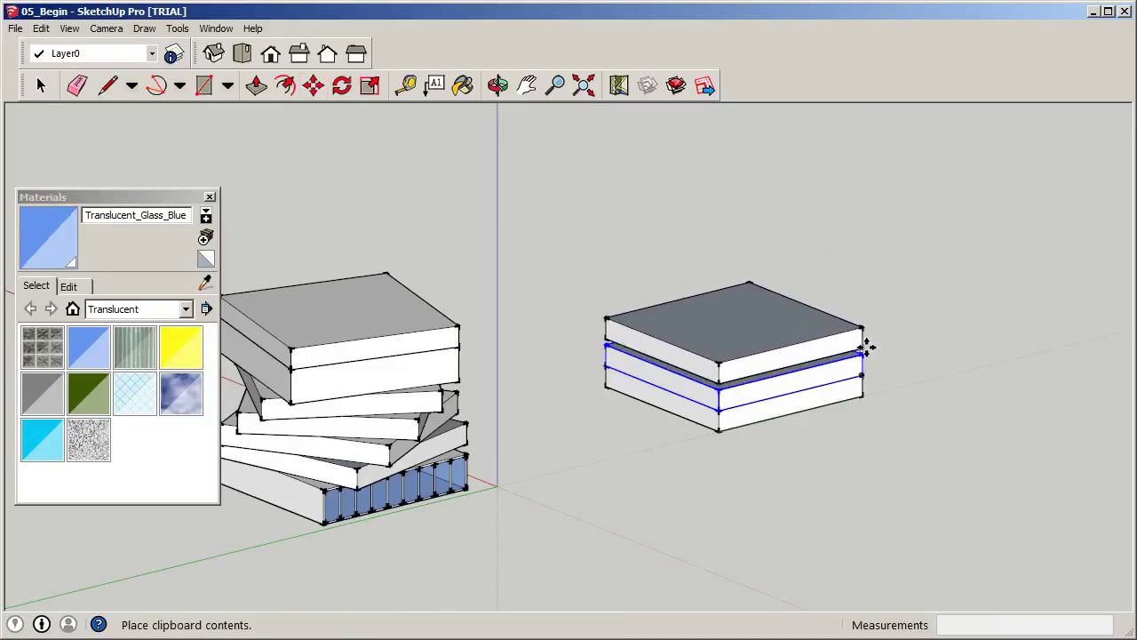
left_click(898, 217)
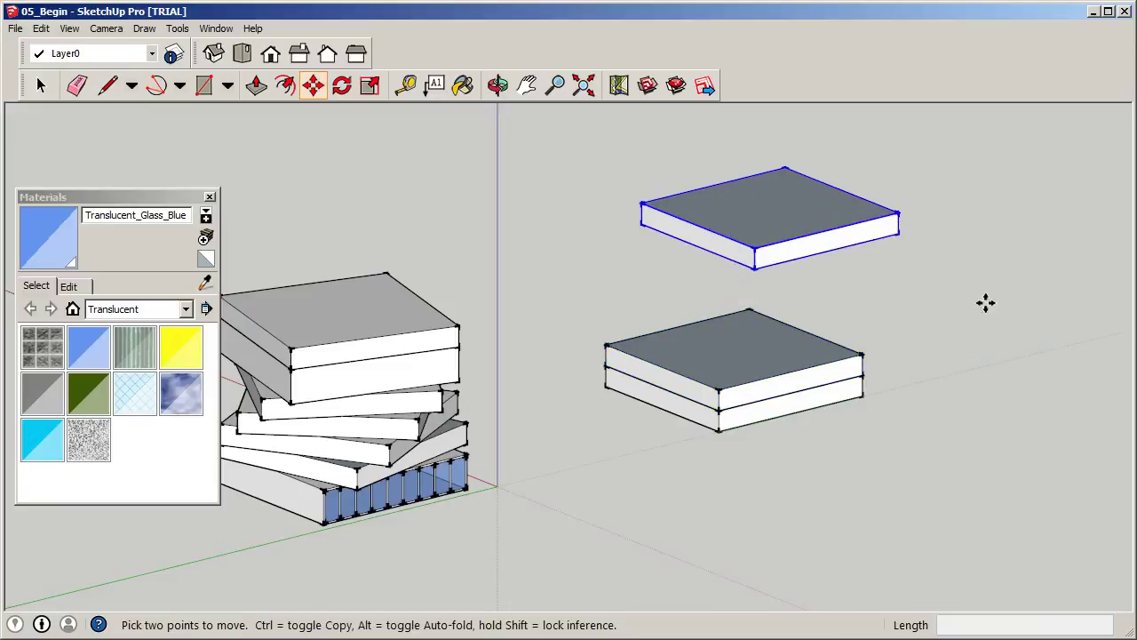
left_click(899, 236)
left_click(862, 353)
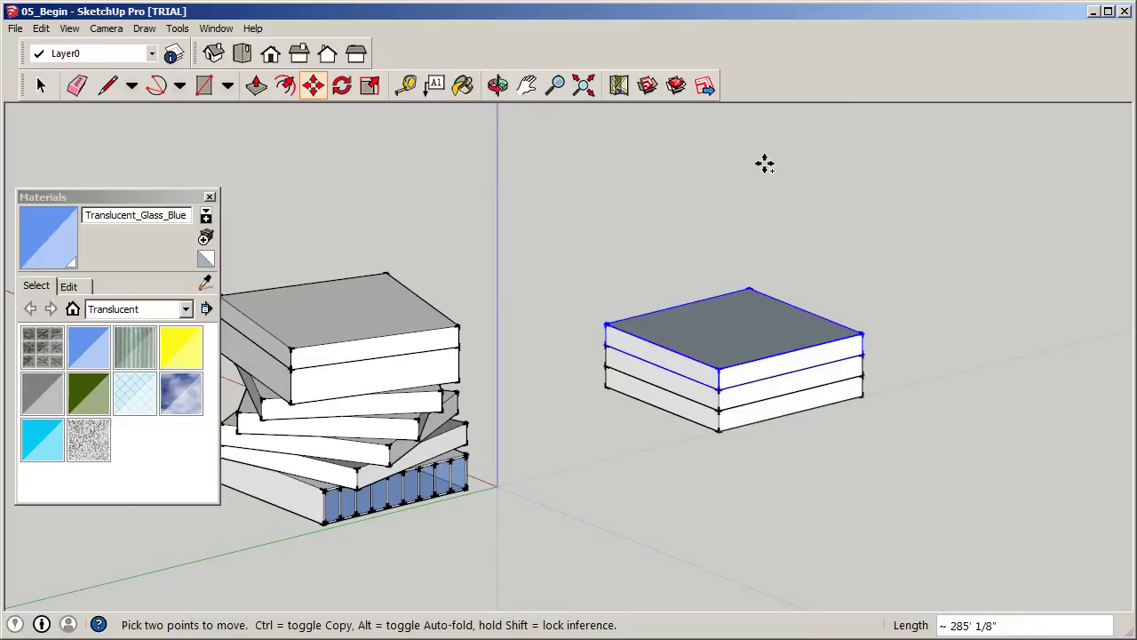
Paste four more copies of the apartment component onto the new stack, aligning their corners to make seven levels.
key("ctrl+v")
left_click(852, 213)
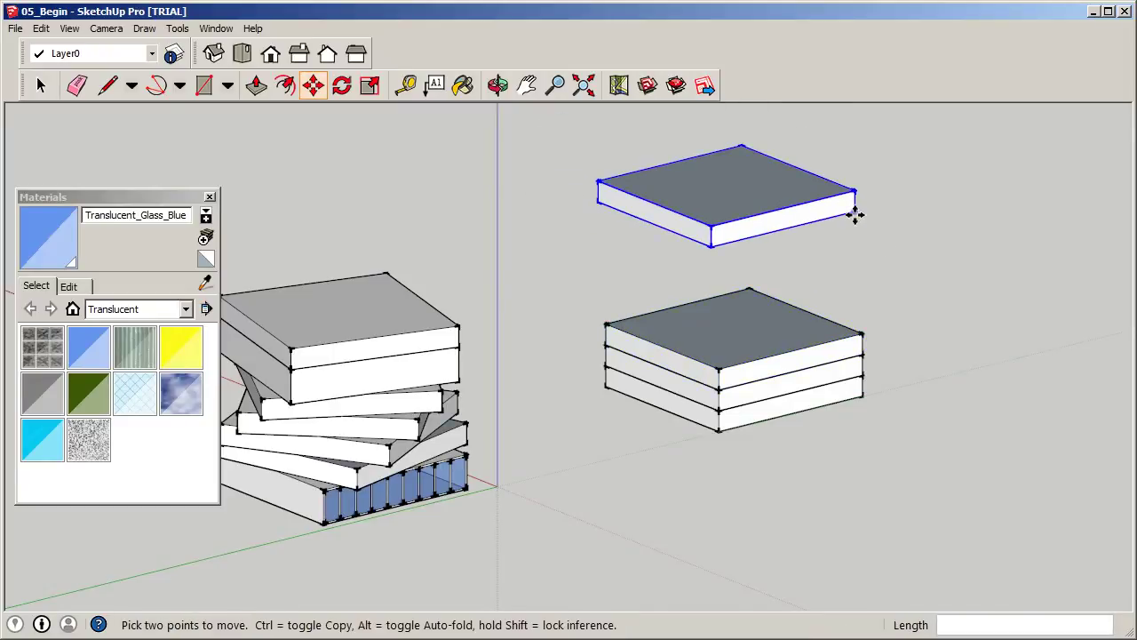
left_click(855, 214)
left_click(862, 333)
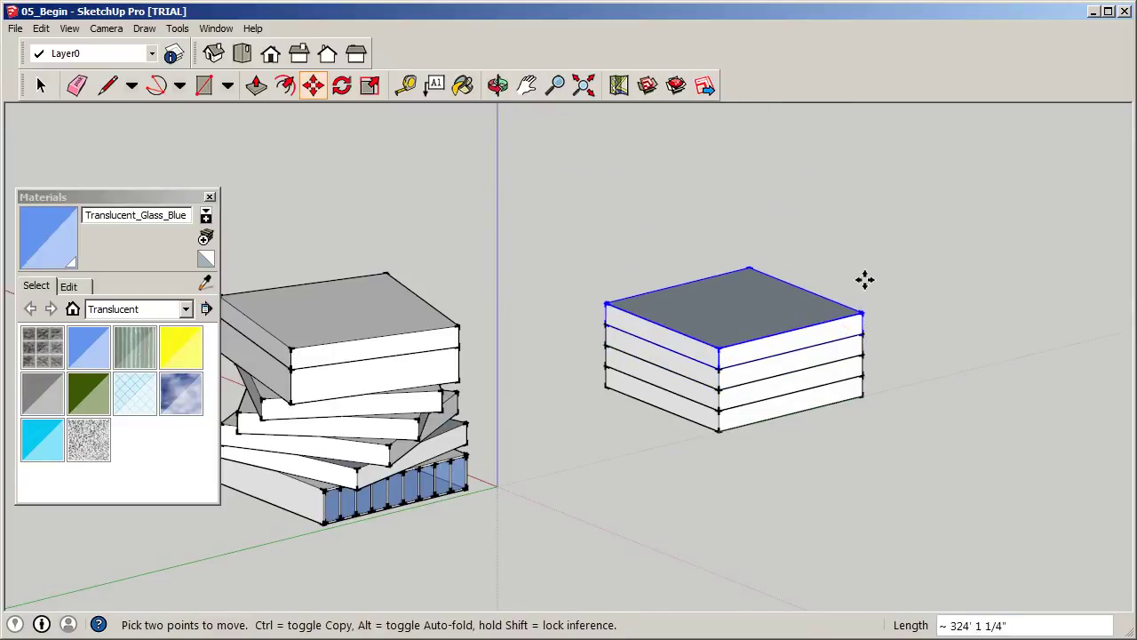
key("ctrl+v")
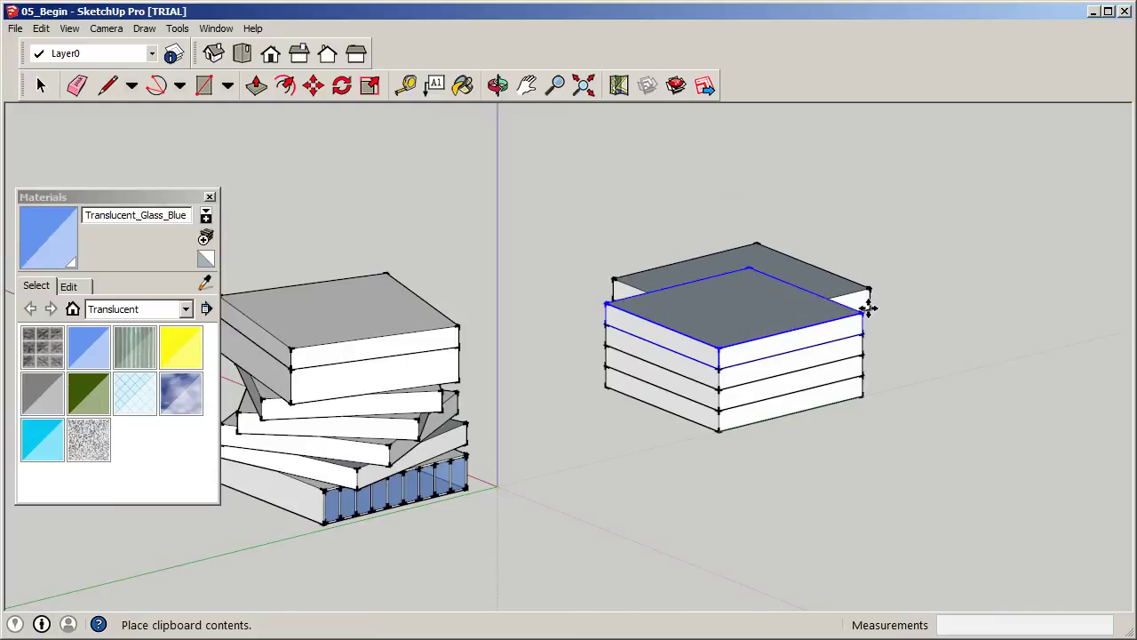
left_click(862, 312)
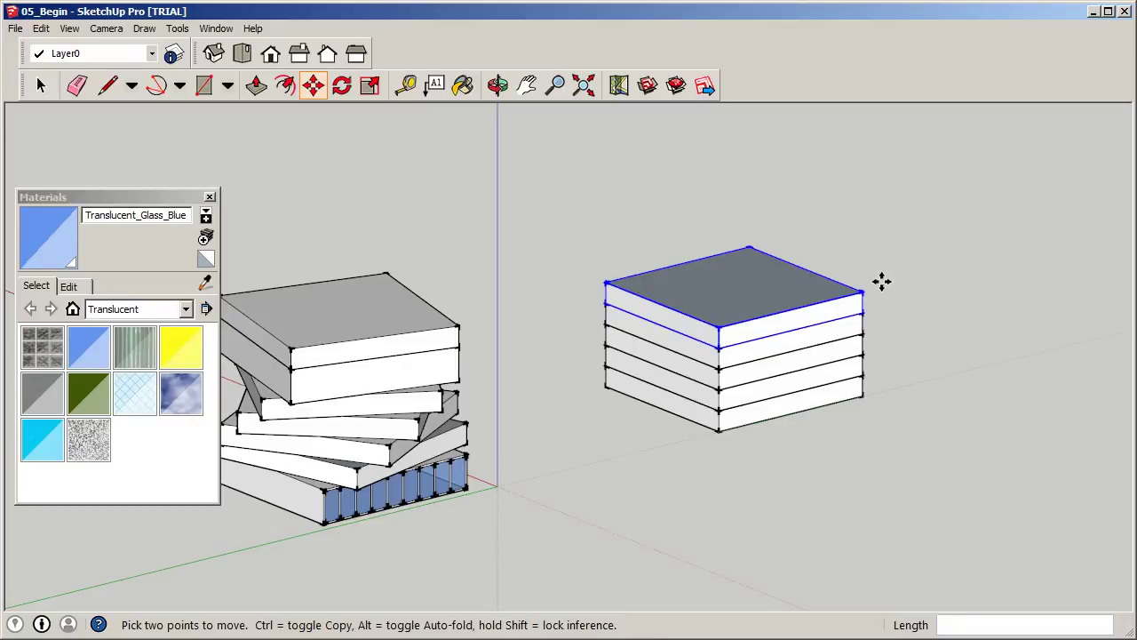
key("ctrl+v")
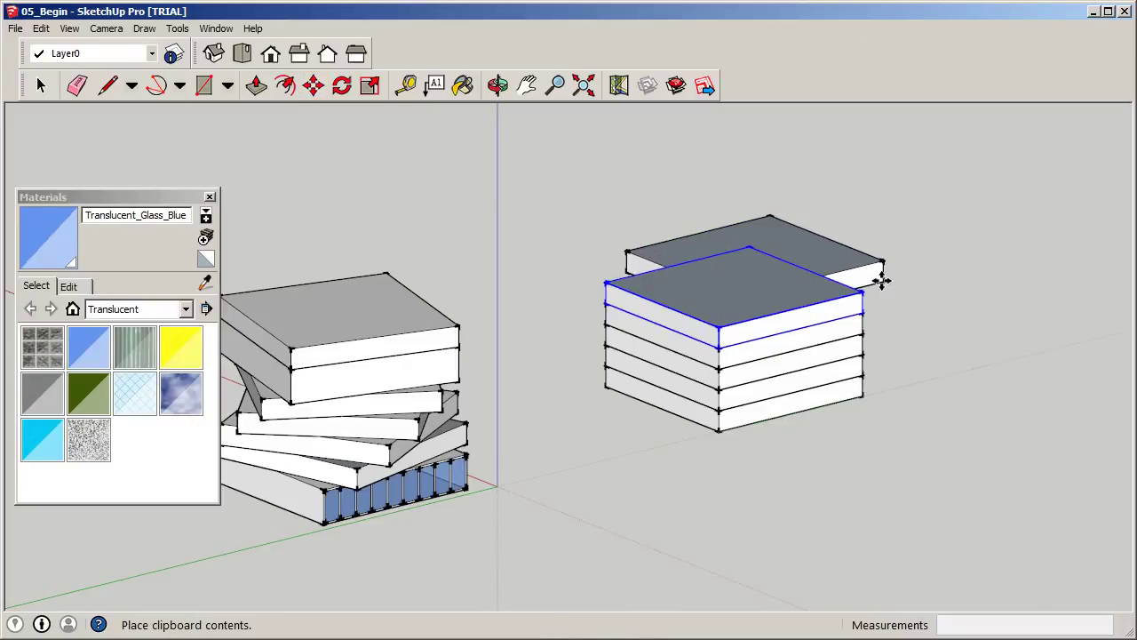
left_click(858, 293)
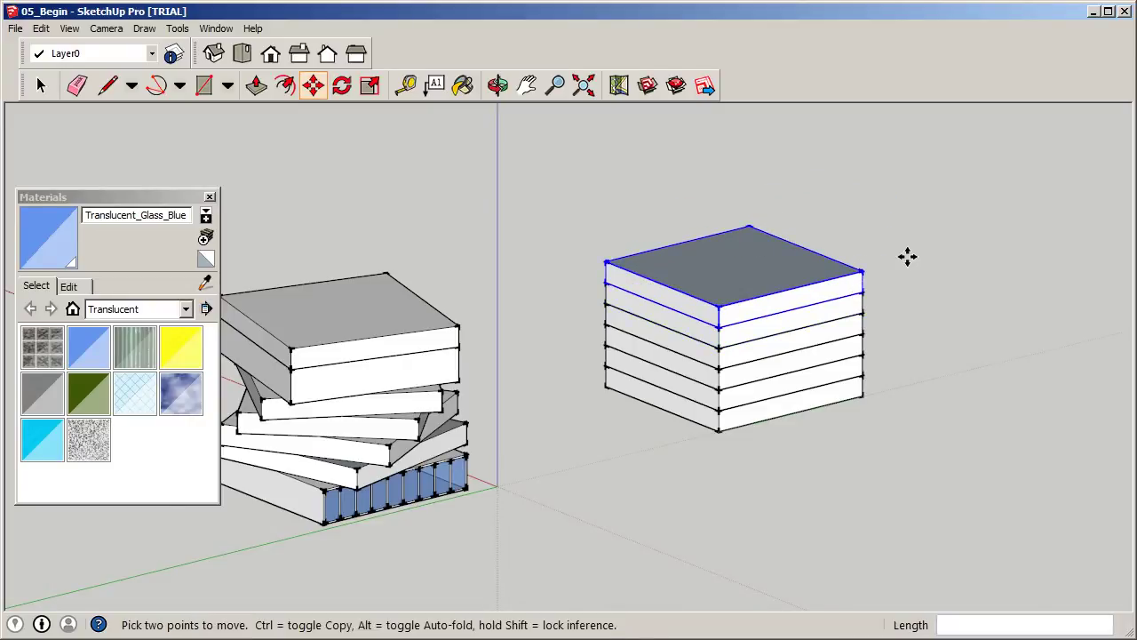
key("ctrl+v")
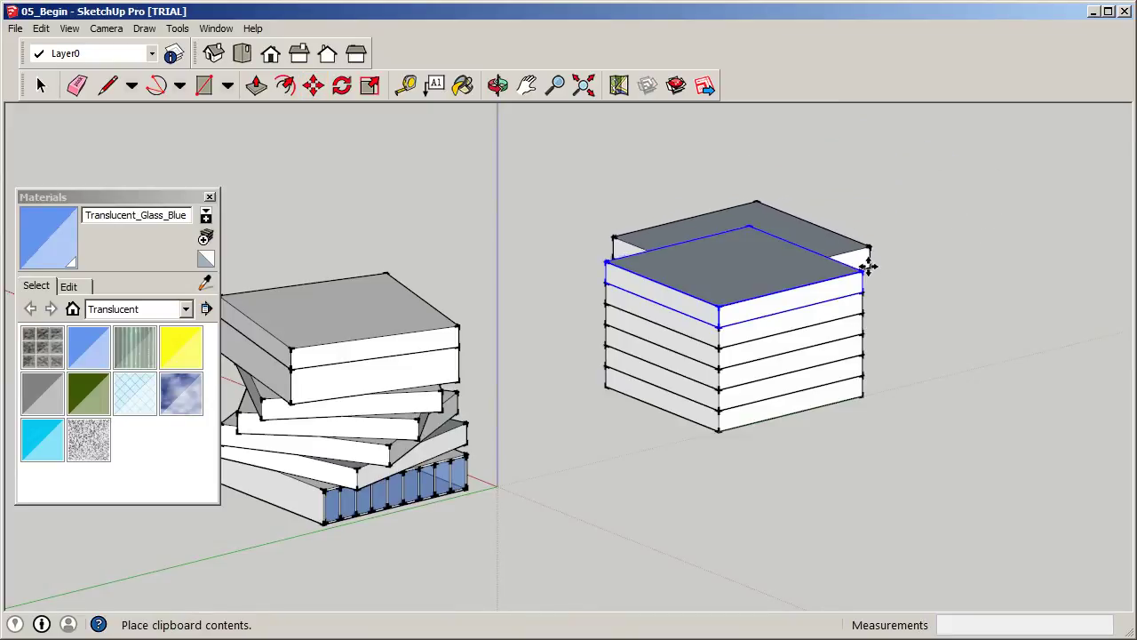
left_click(862, 270)
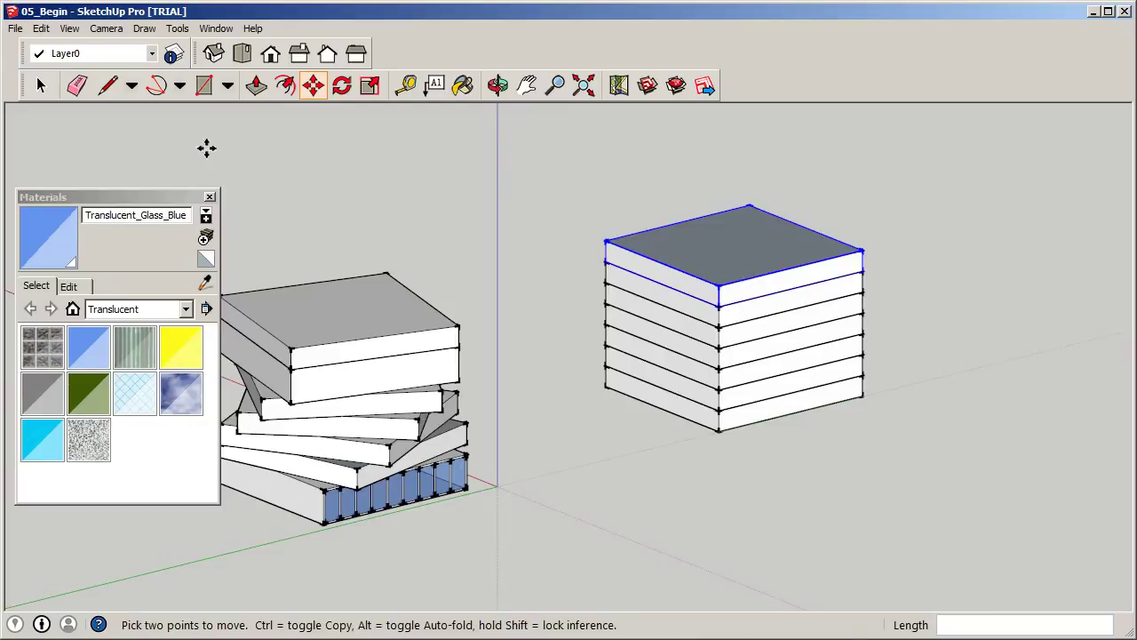
Check the Entity Info of several stacked levels for their component definition, and clear the selection.
left_click(41, 87)
middle_click_drag(679, 247, 754, 219)
scroll(726, 391, "up", 2)
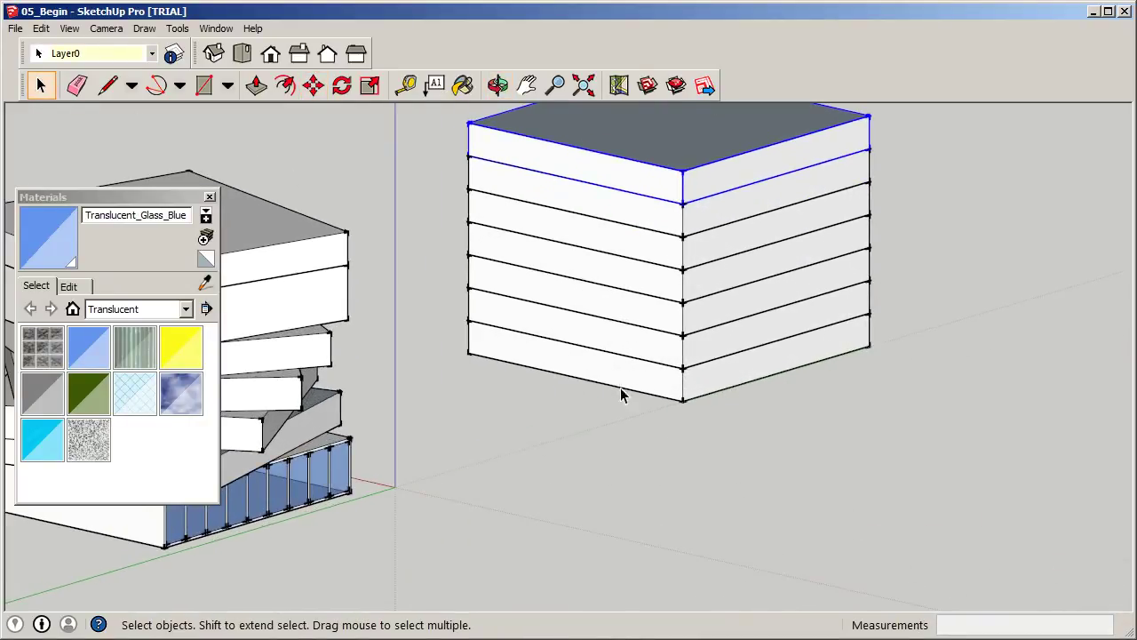
scroll(622, 394, "down", 1)
left_click(906, 184)
scroll(657, 397, "up", 2)
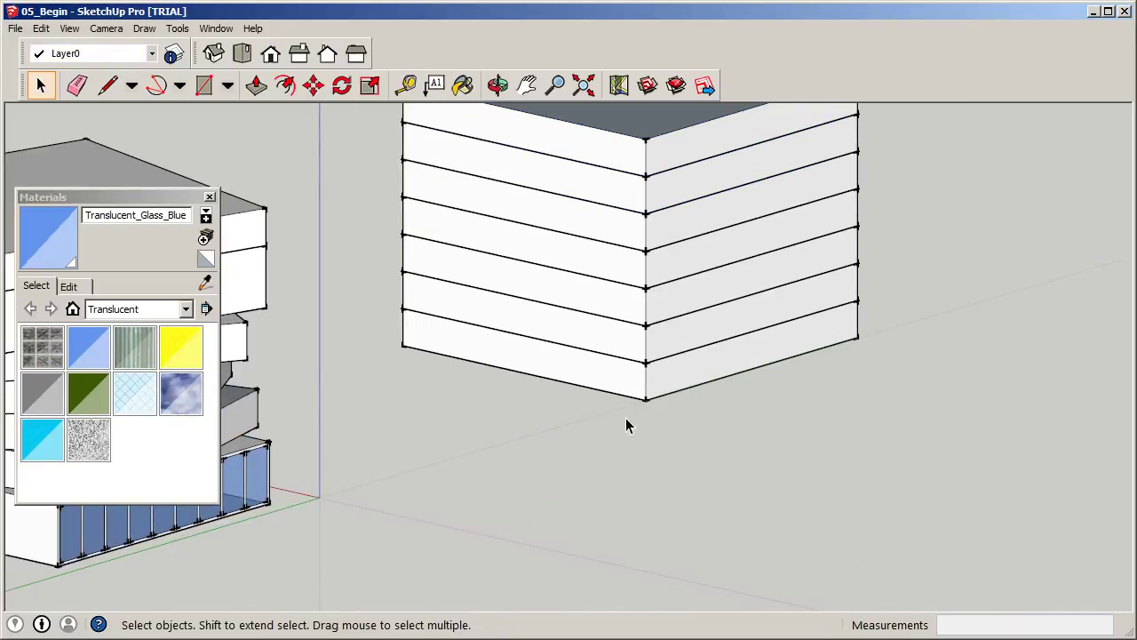
double_click(677, 380)
right_click(677, 362)
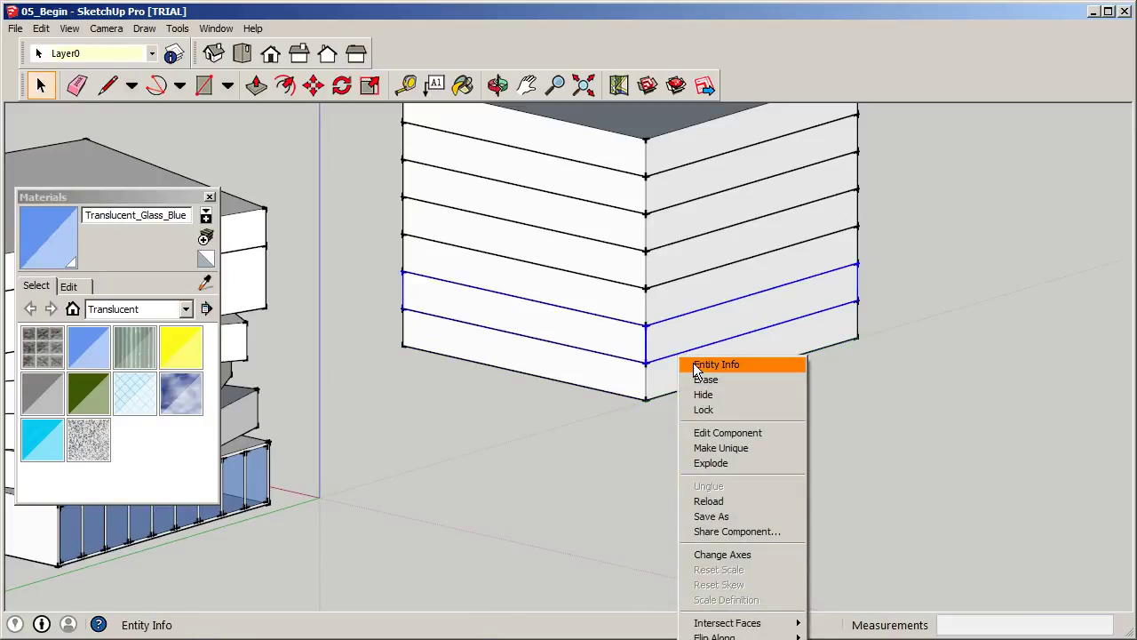
left_click(701, 364)
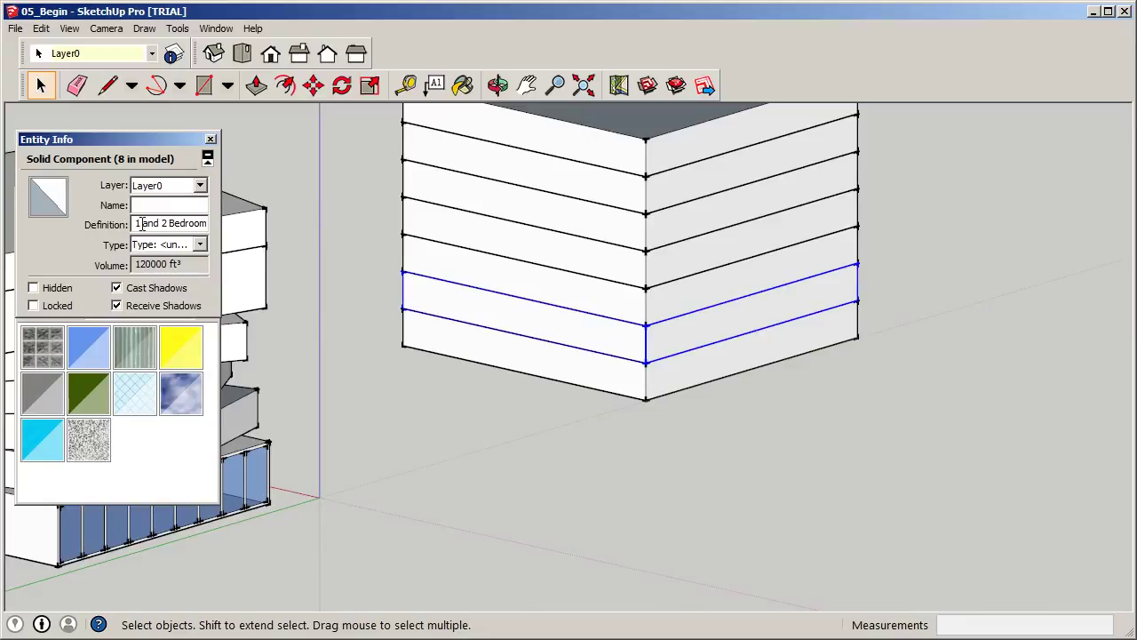
left_click(567, 290)
left_click(481, 234)
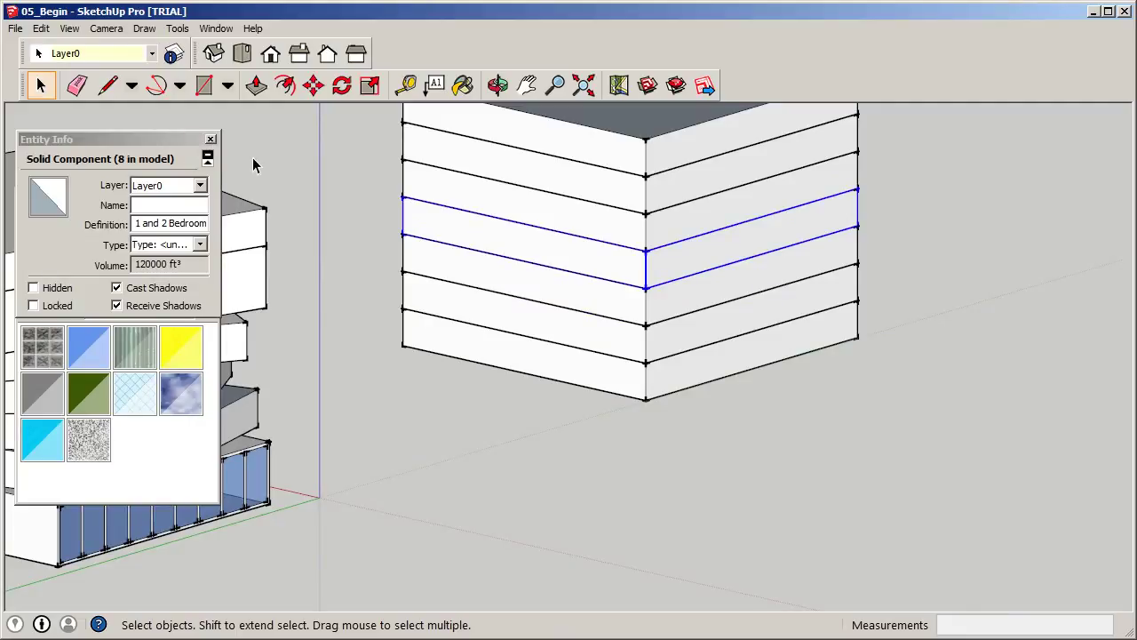
left_click(210, 139)
scroll(467, 396, "down", 3)
left_click(727, 444)
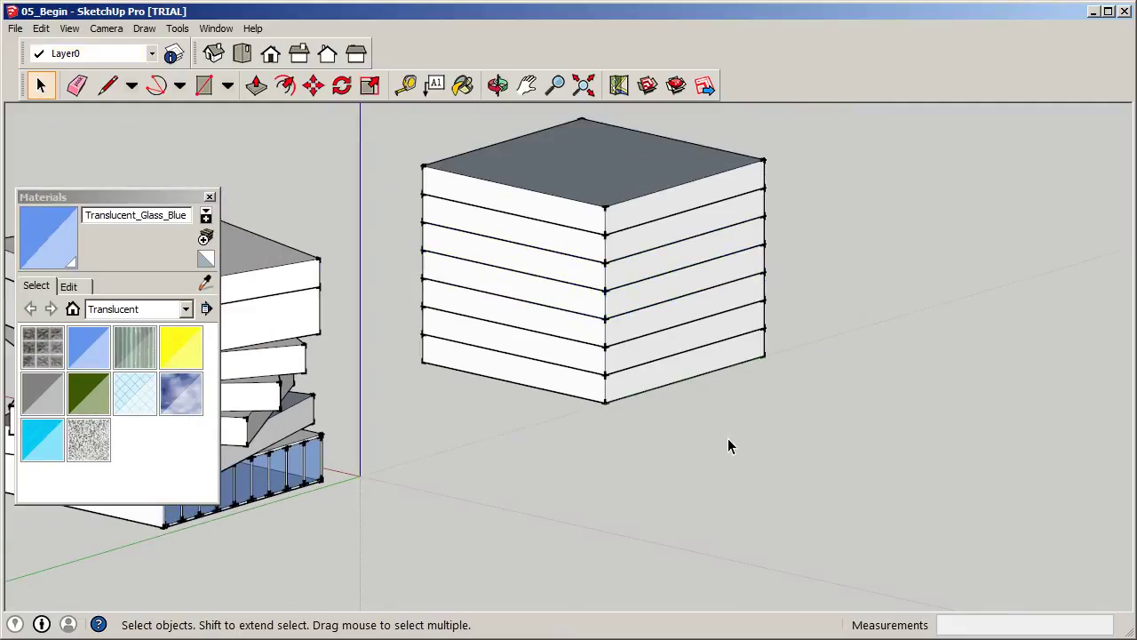
Close the Materials window and open the bottom level of the new stack for component editing.
left_click(209, 196)
scroll(688, 208, "up", 2)
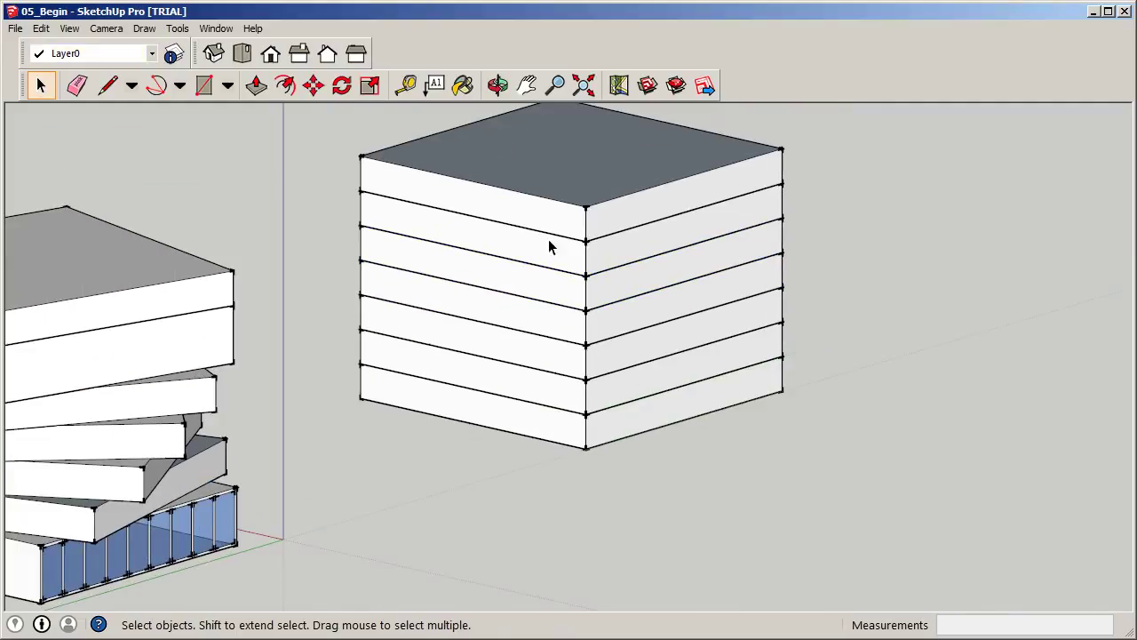
scroll(549, 246, "down", 3)
double_click(611, 359)
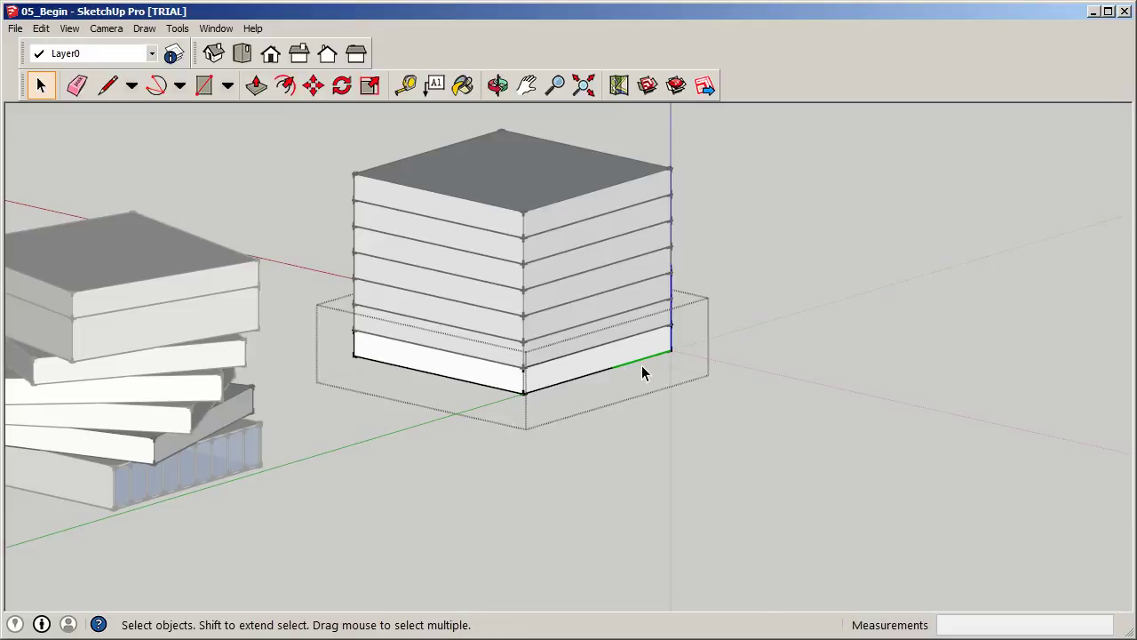
left_click(284, 85)
scroll(609, 401, "up", 6)
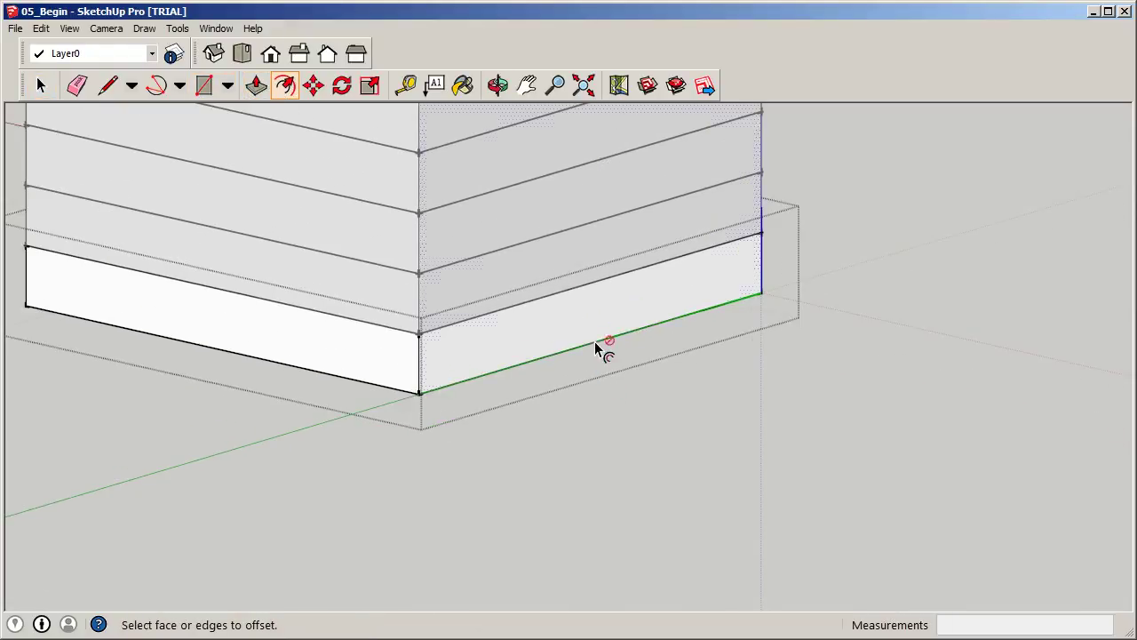
left_click(40, 84)
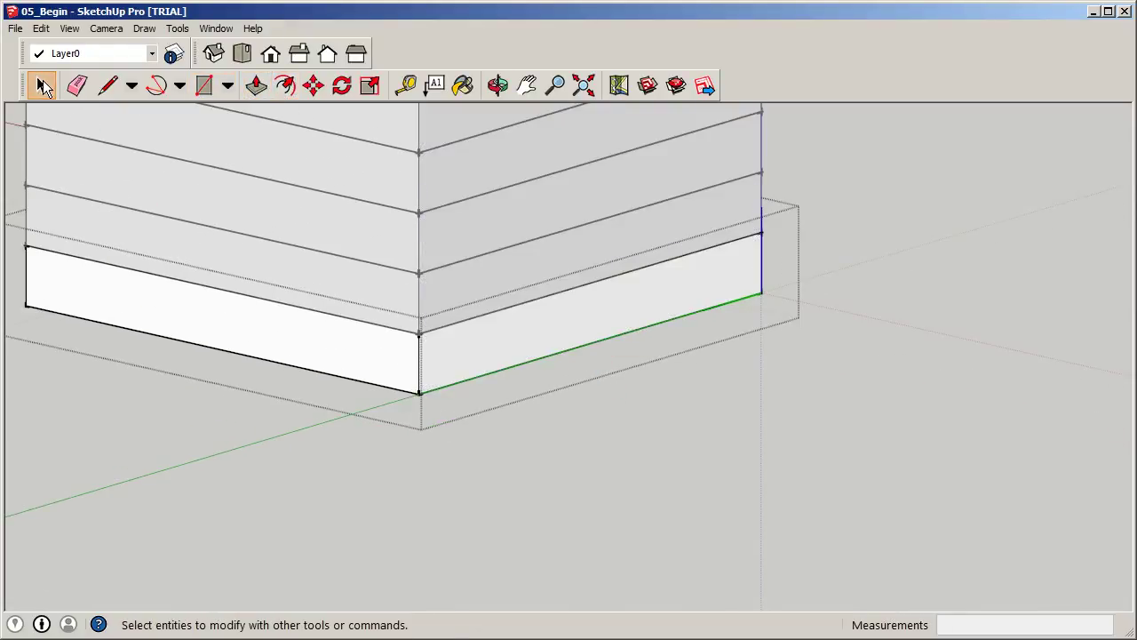
left_click(549, 325)
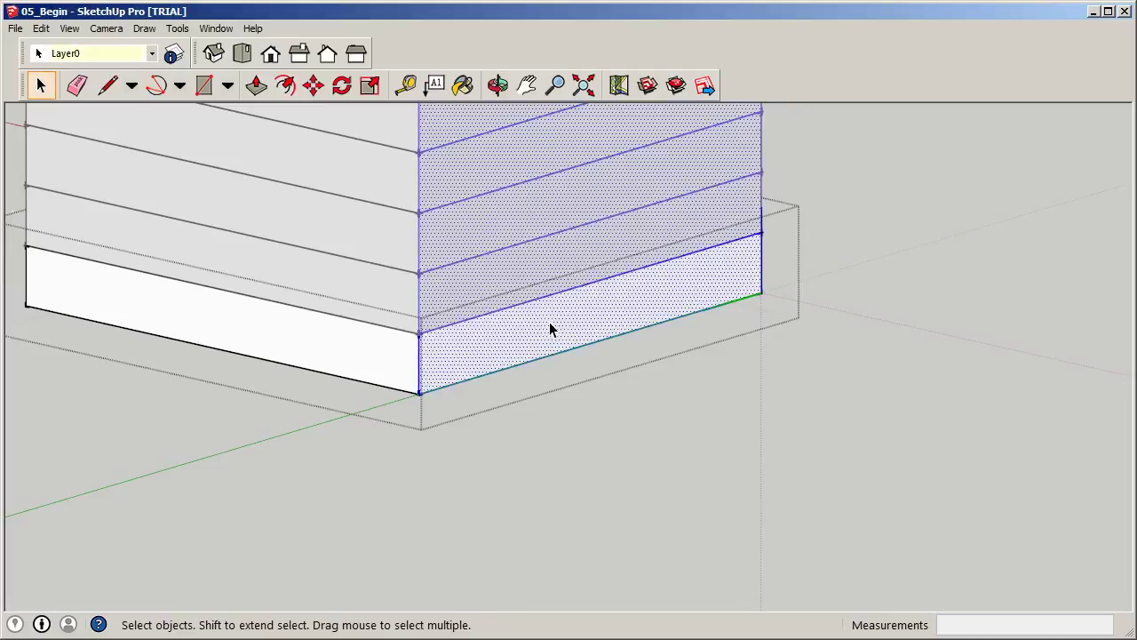
left_click(284, 85)
left_click(603, 348)
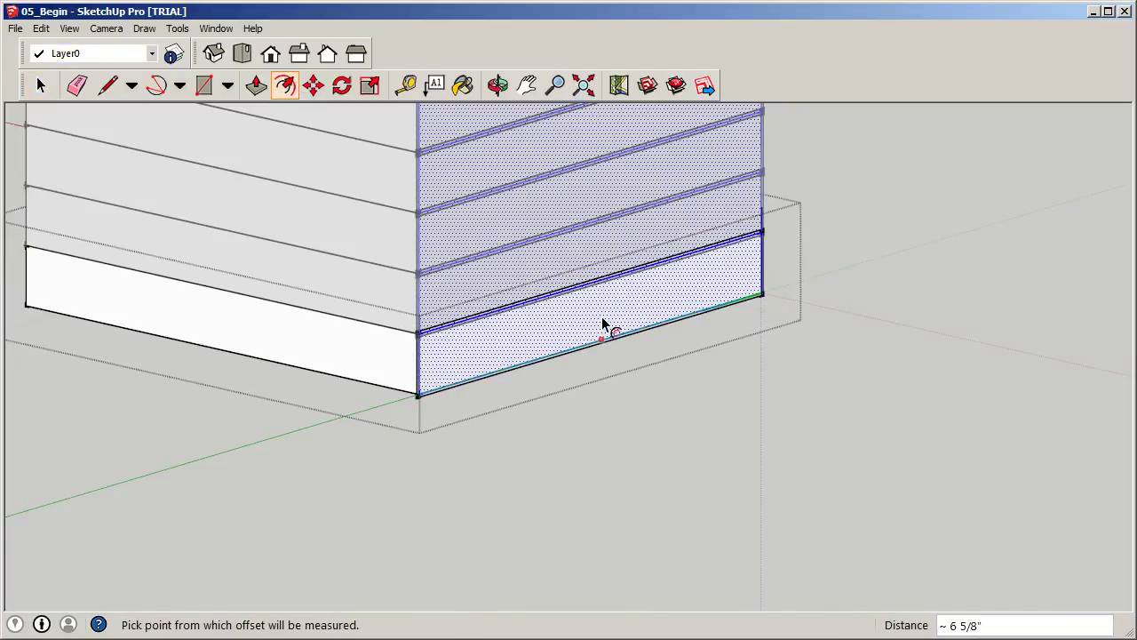
scroll(568, 336, "up", 2)
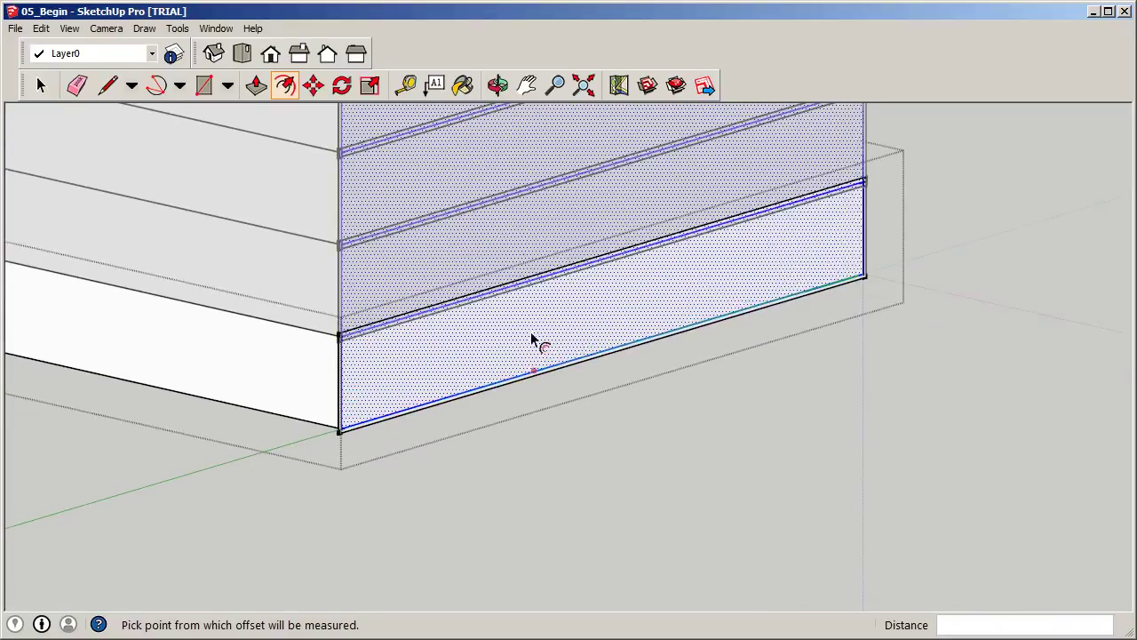
key("Escape")
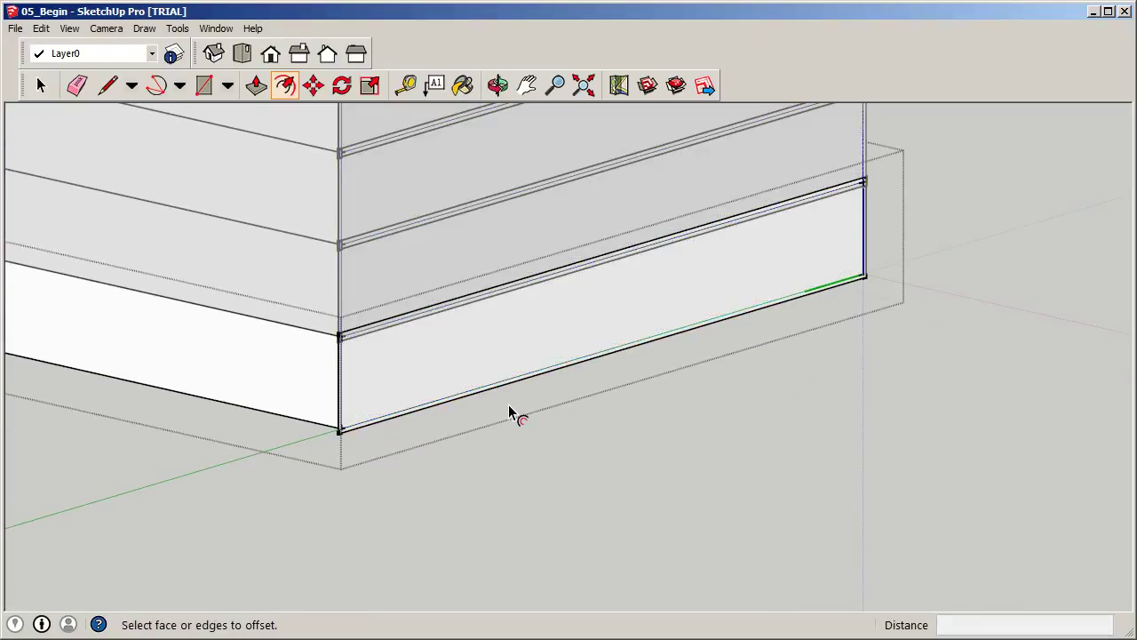
Offset the outline of the bottom level's green-axis facade inward by 12 inches.
left_click(614, 348)
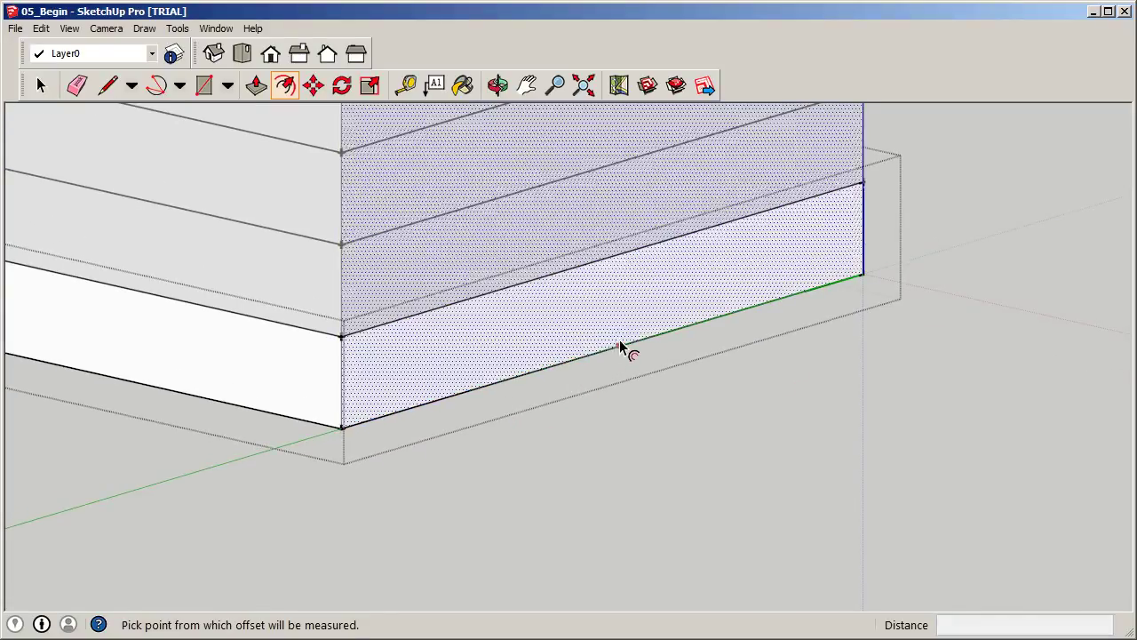
left_click(621, 342)
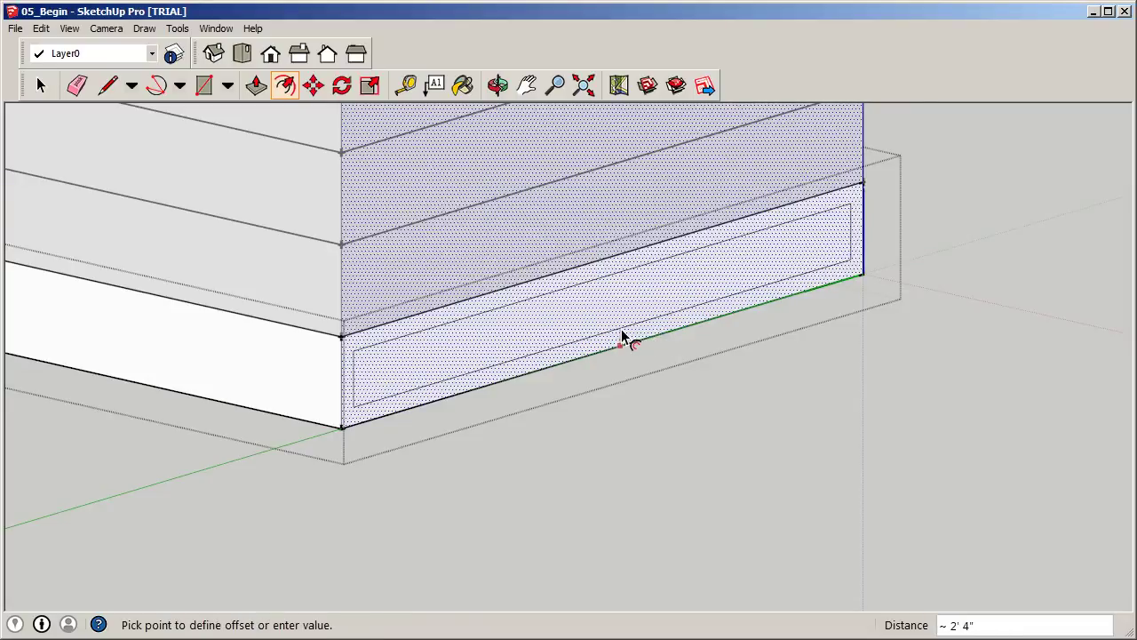
key("Return")
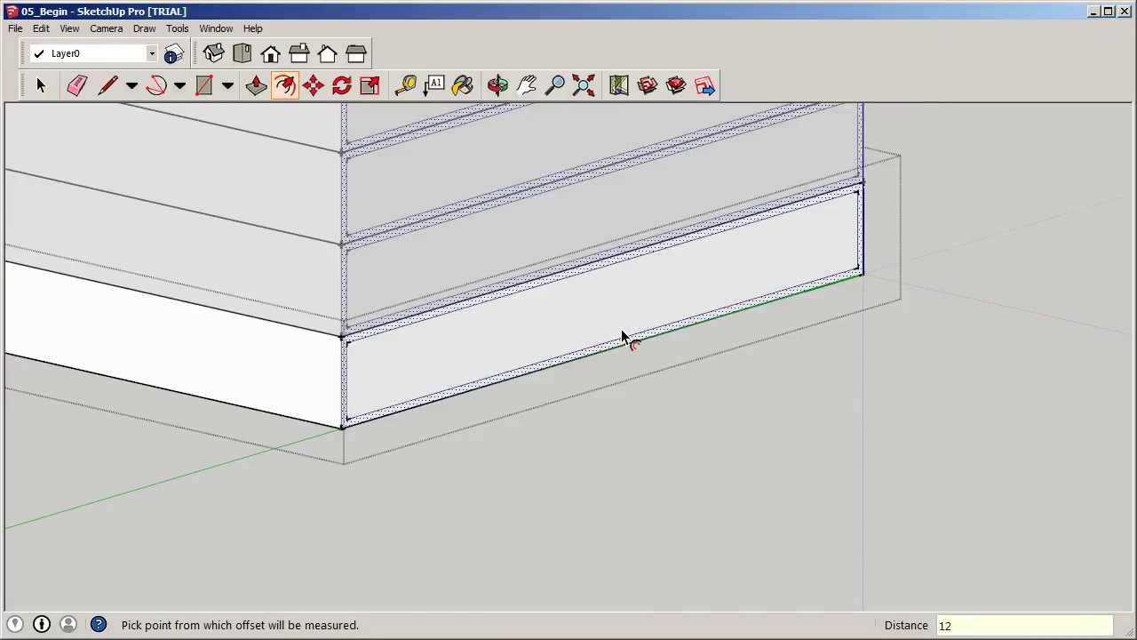
key("Escape")
left_click(108, 85)
scroll(387, 340, "up", 3)
scroll(388, 340, "down", 5)
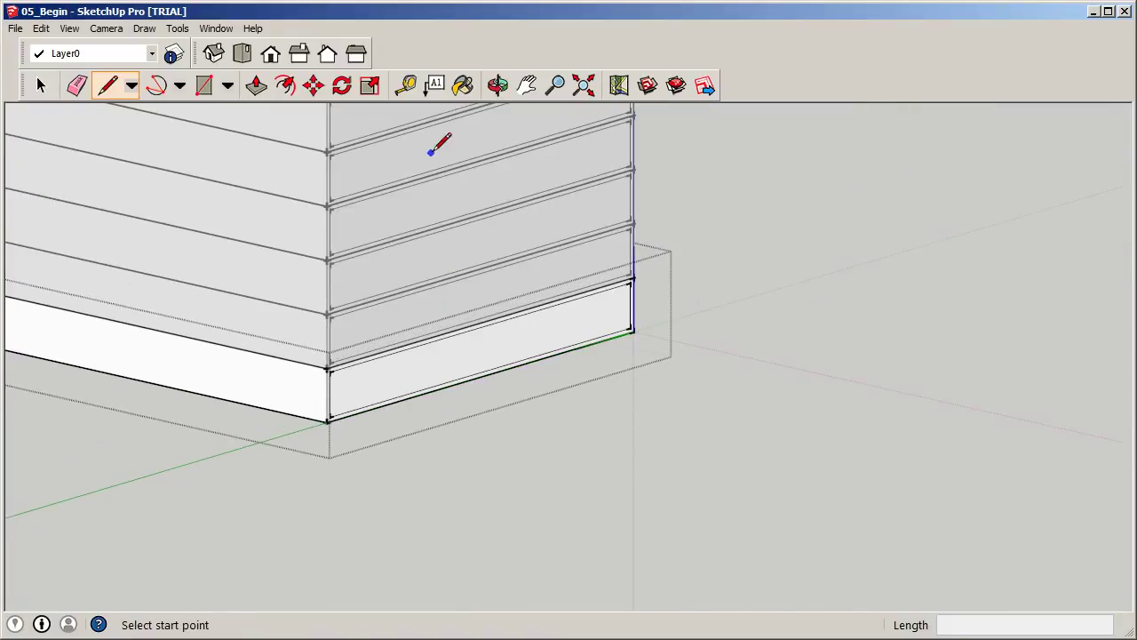
scroll(350, 371, "up", 4)
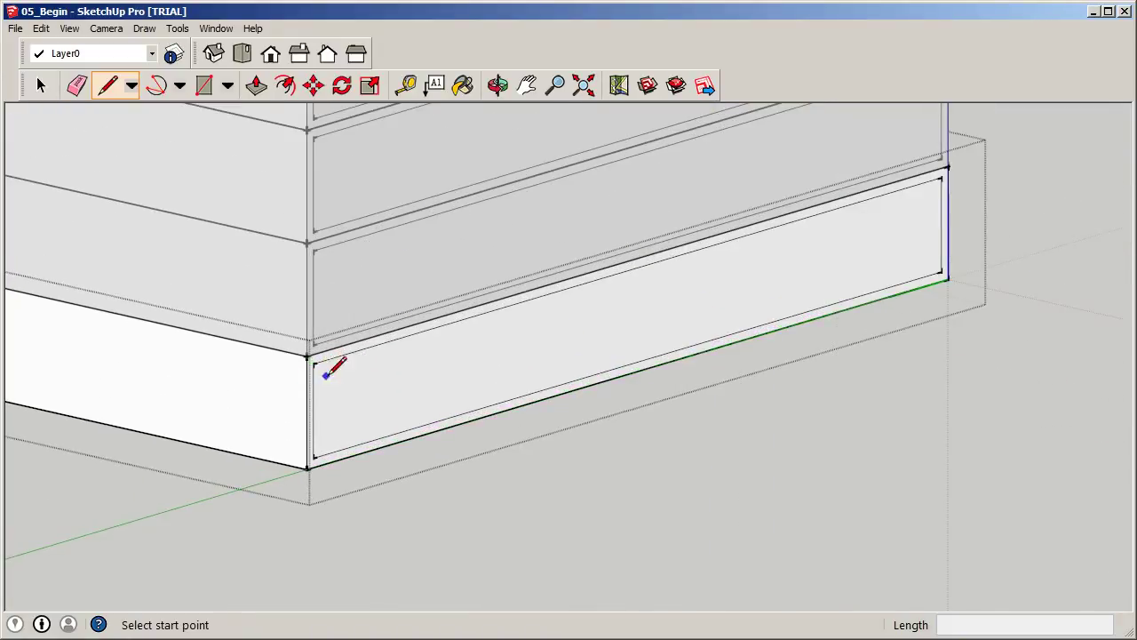
scroll(396, 465, "down", 5)
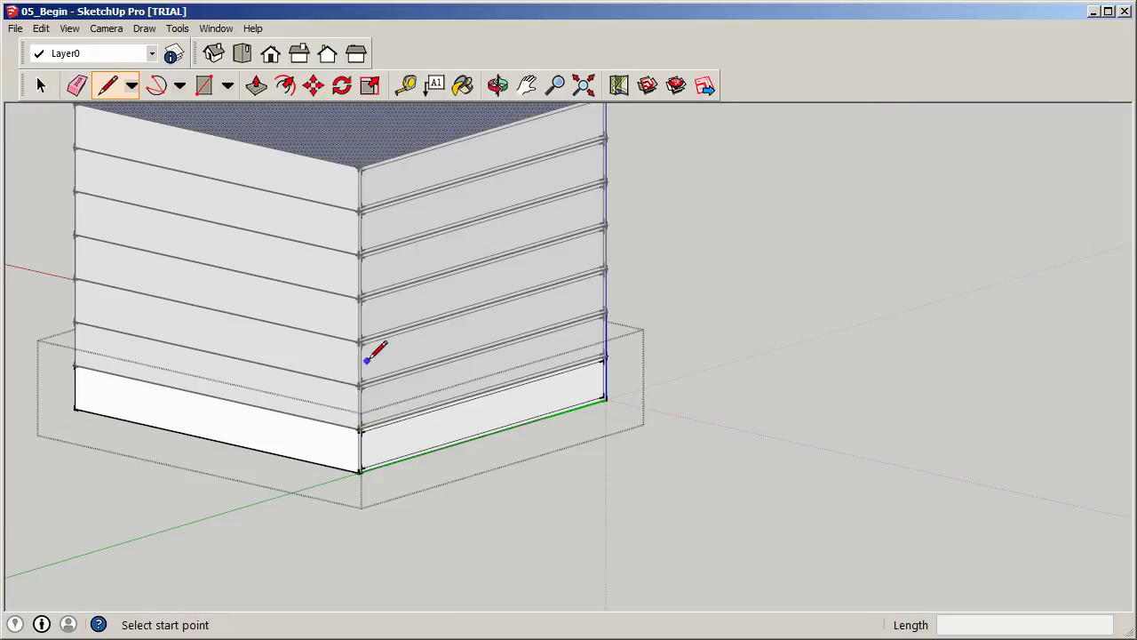
scroll(418, 434, "up", 2)
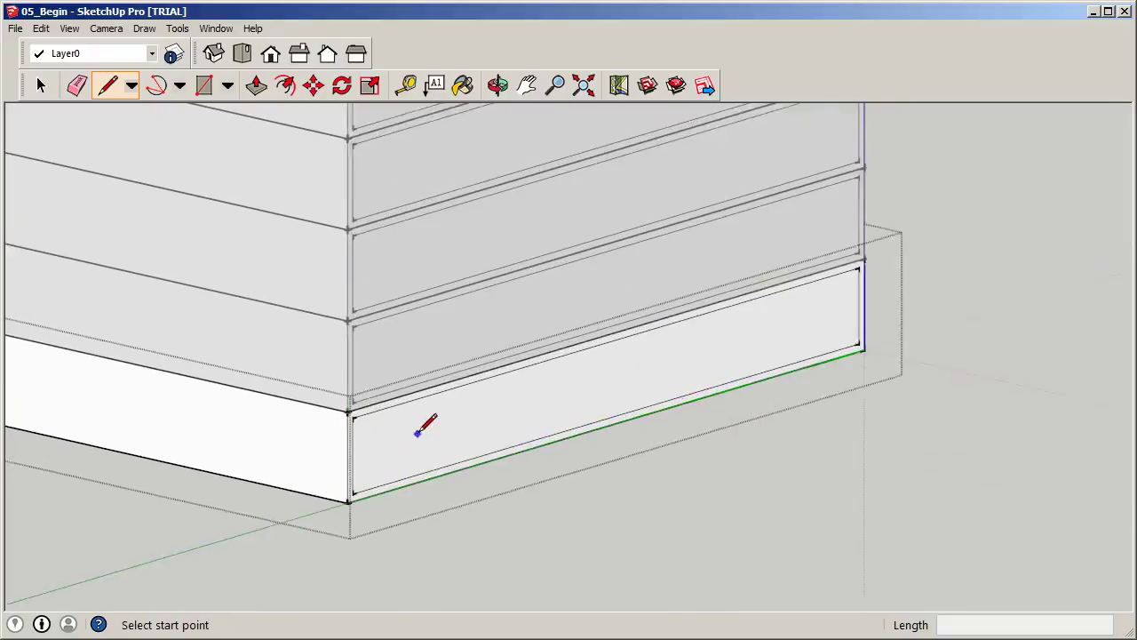
Mark guide points with the Tape Measure on the inset frame's upper edge, 10' from the corner nearest the viewer and 12" beyond that.
scroll(396, 425, "up", 3)
left_click(410, 87)
left_click(315, 401)
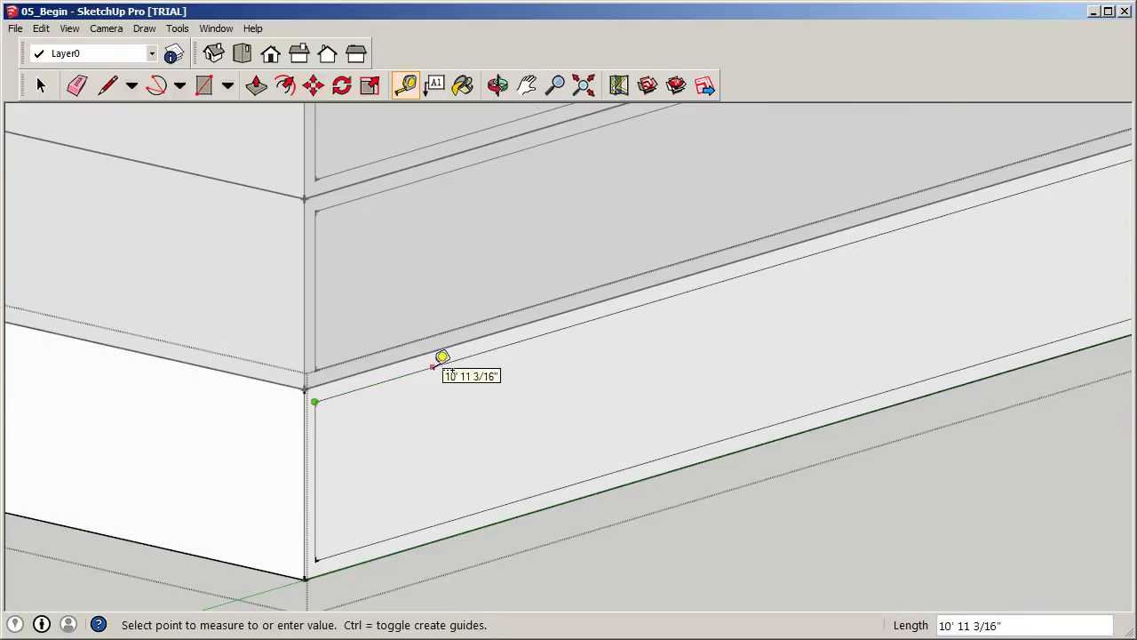
type("10")
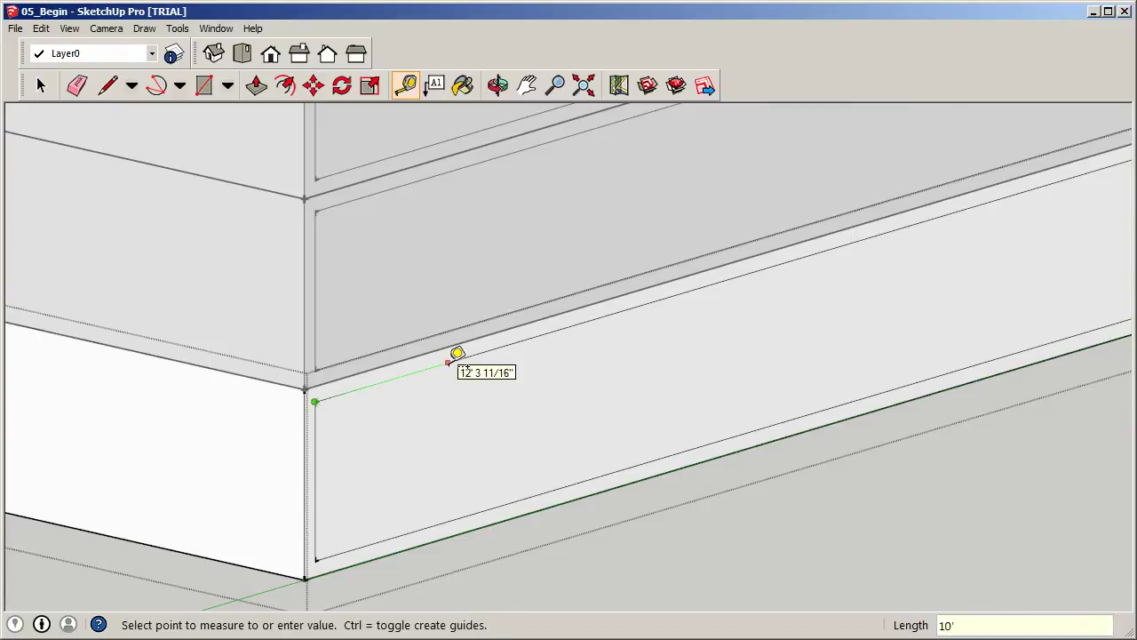
key("Return")
left_click(423, 370)
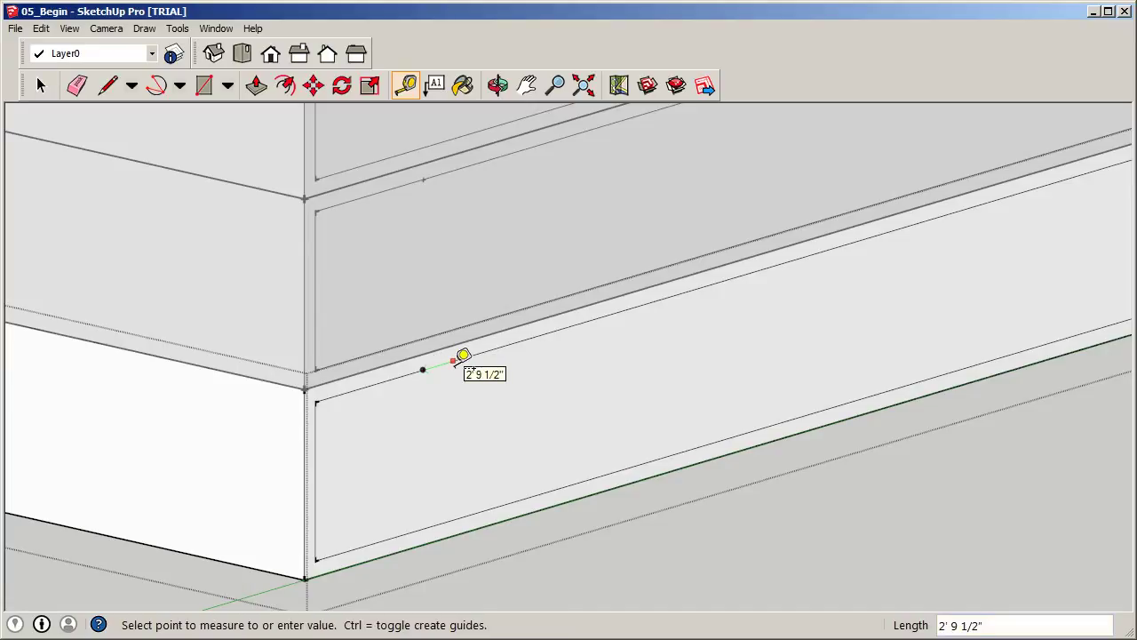
type("12")
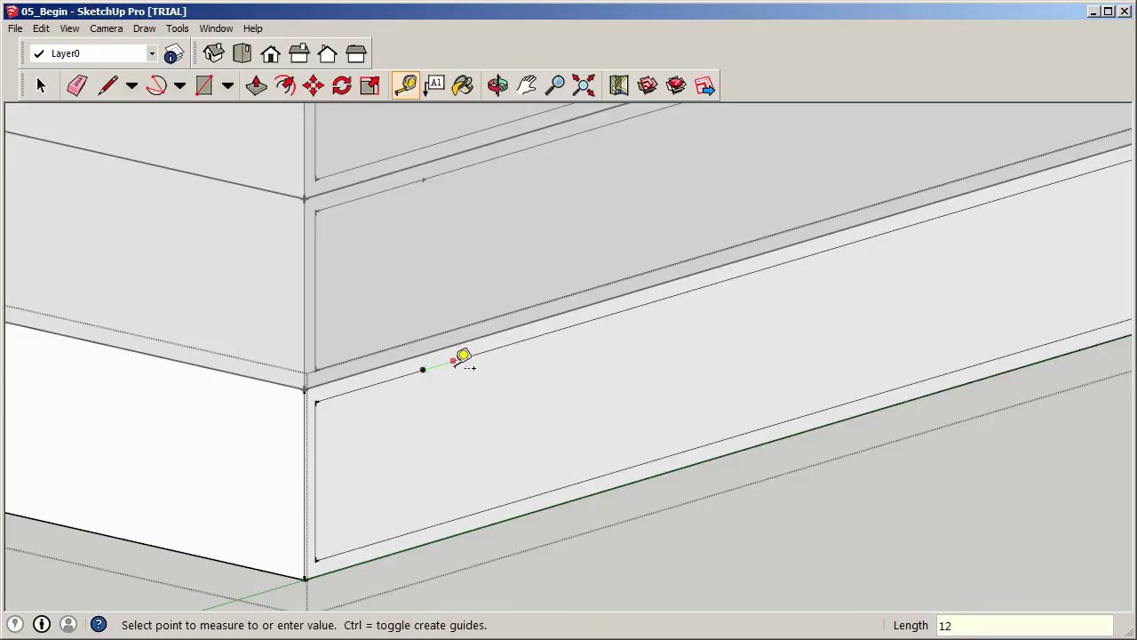
key("Return")
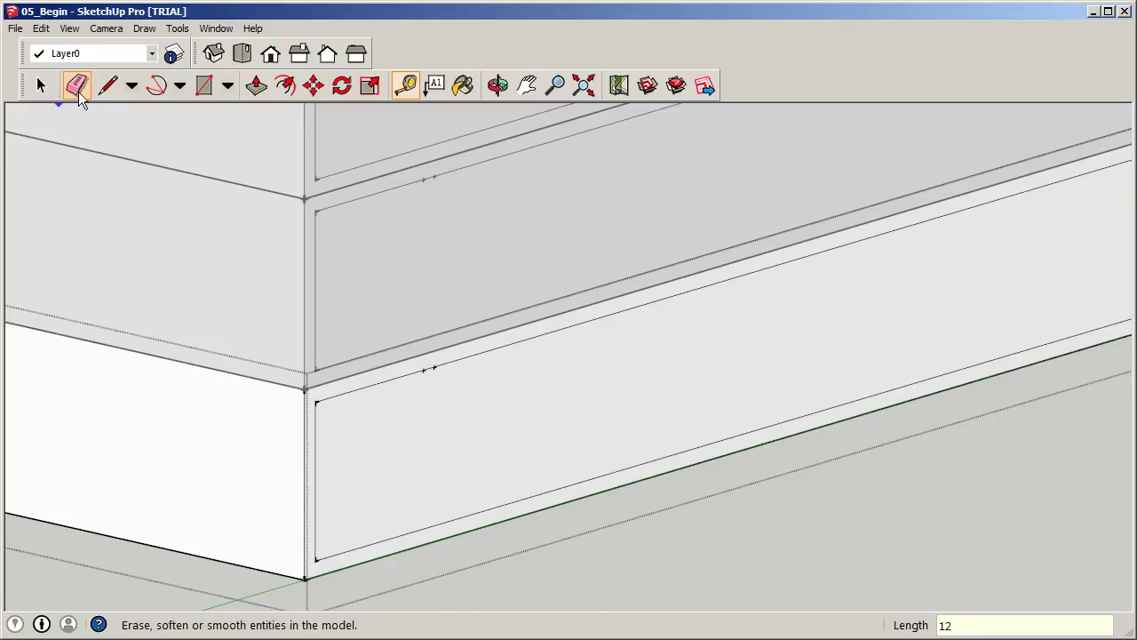
Draw two vertical lines from the guide points down to the inset frame's lower edge, forming a window and its mullion.
left_click(107, 85)
left_click(423, 369)
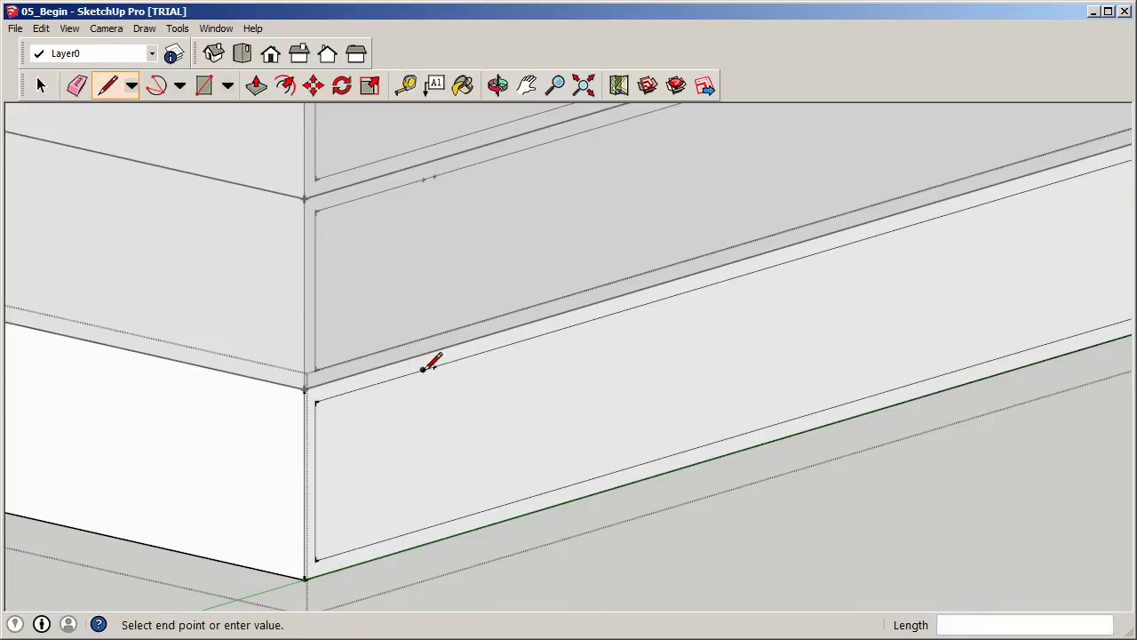
left_click(423, 528)
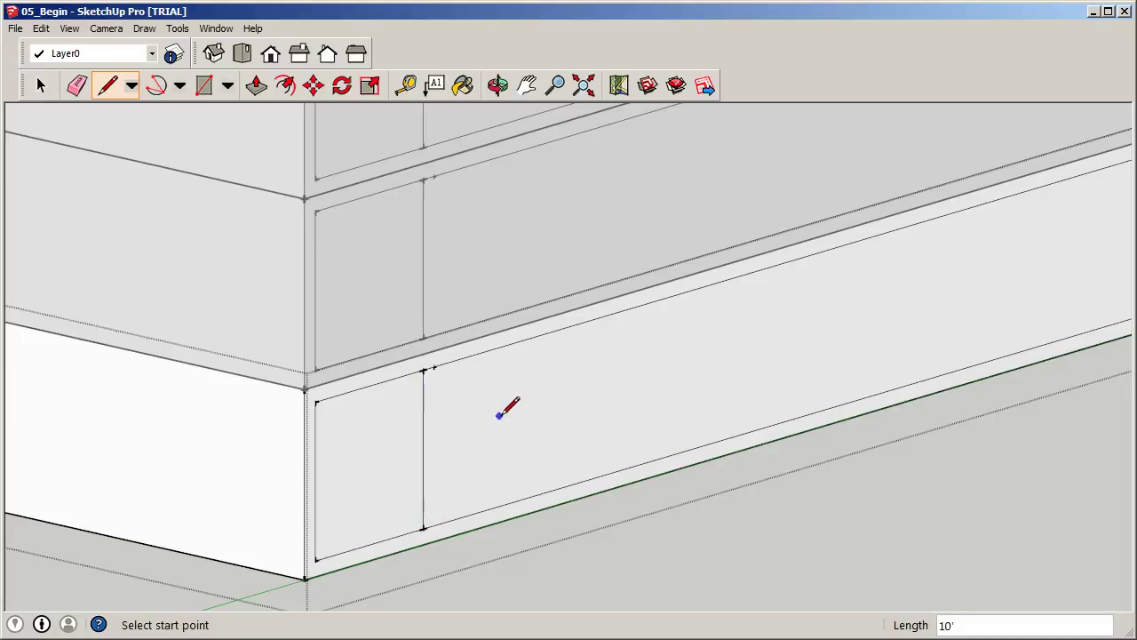
left_click(434, 367)
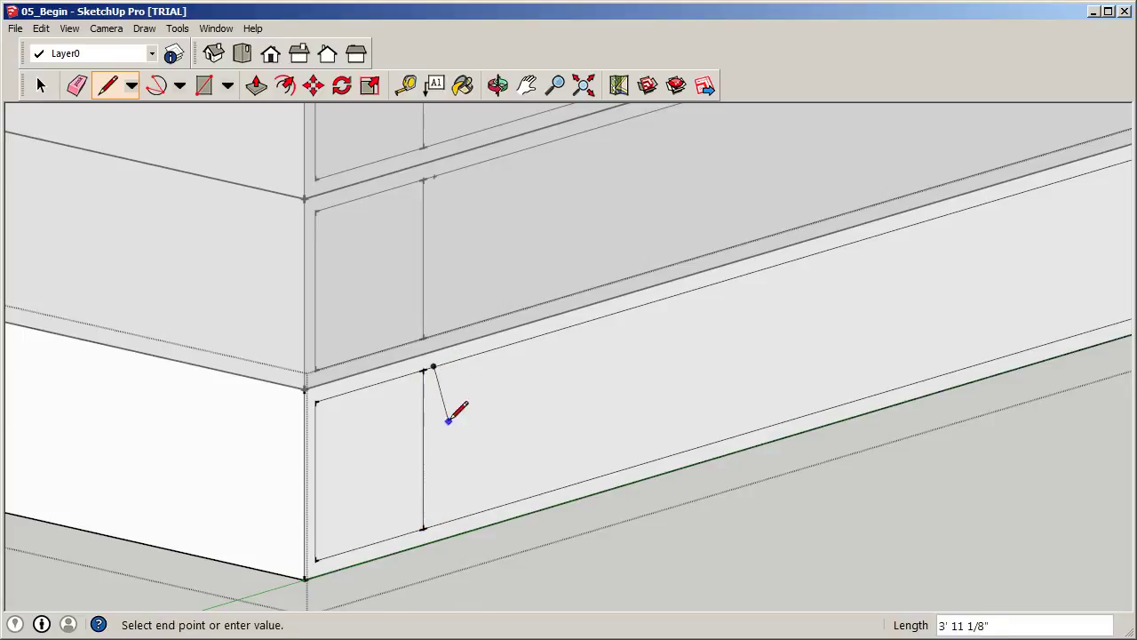
left_click(434, 525)
scroll(377, 507, "down", 3)
scroll(460, 482, "down", 5)
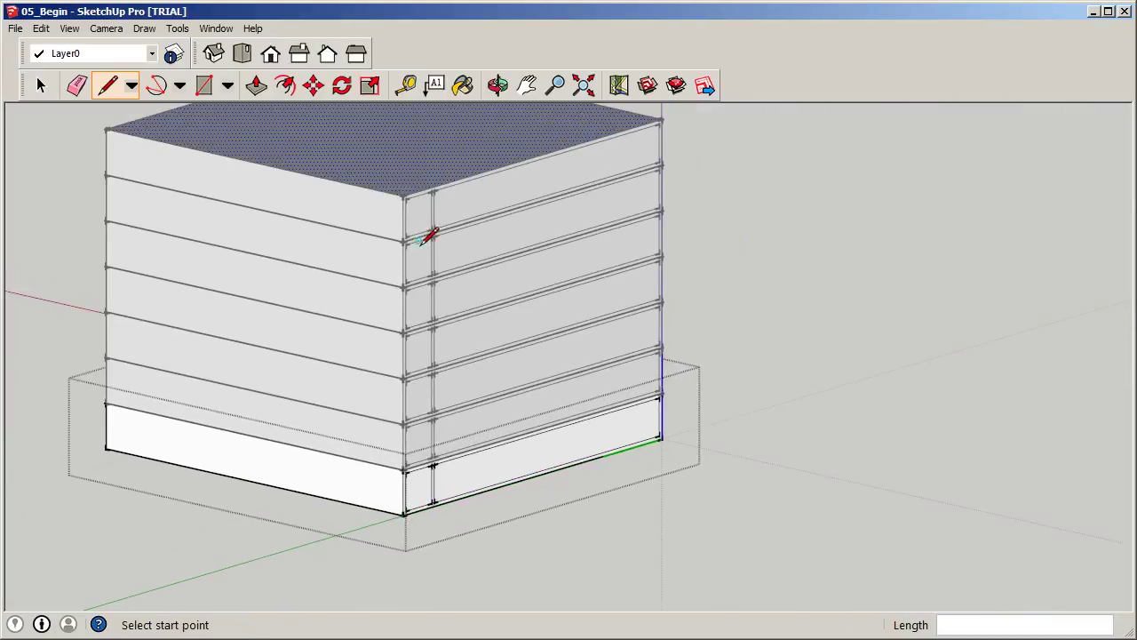
Copy the first window face together with the two vertical mullion lines beside it.
left_click(42, 86)
scroll(434, 583, "up", 2)
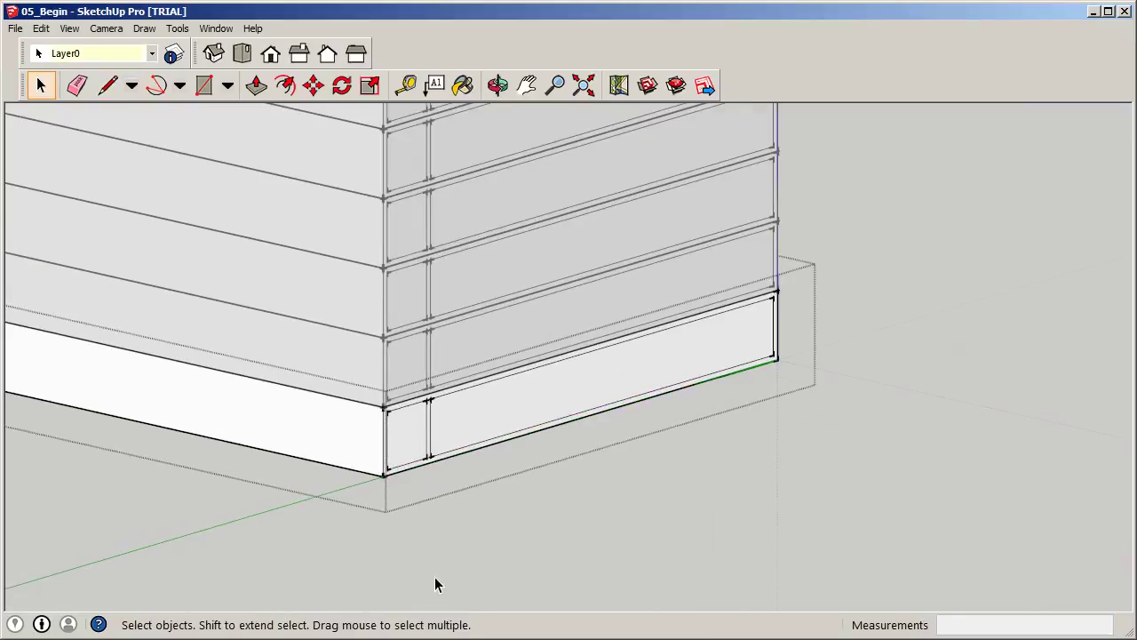
left_click(410, 444)
scroll(409, 444, "up", 3)
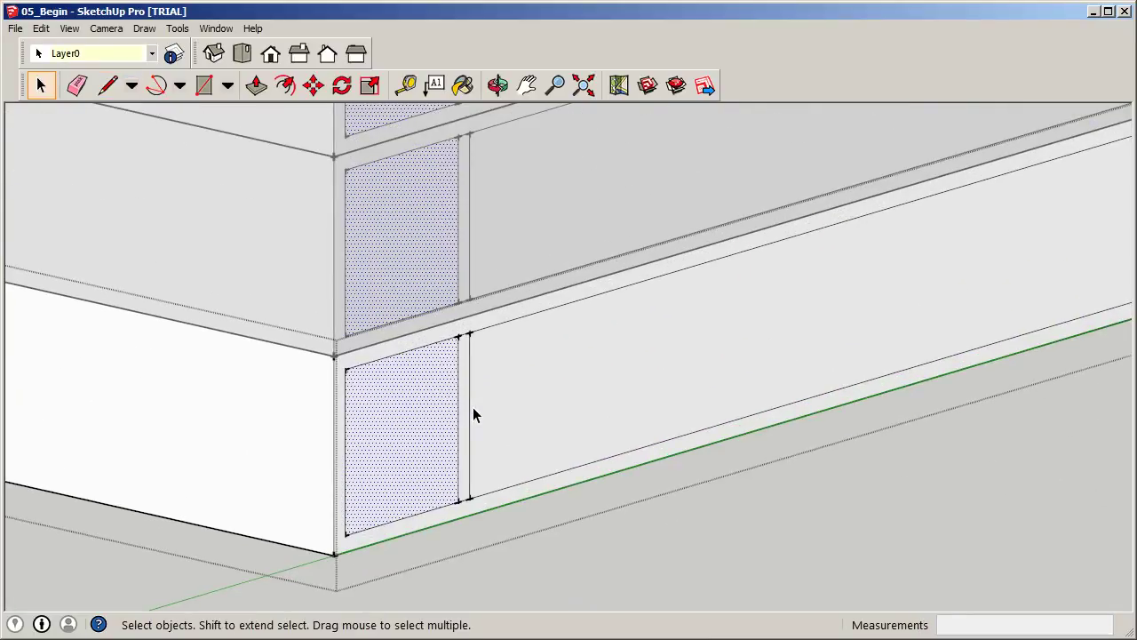
left_click(470, 414)
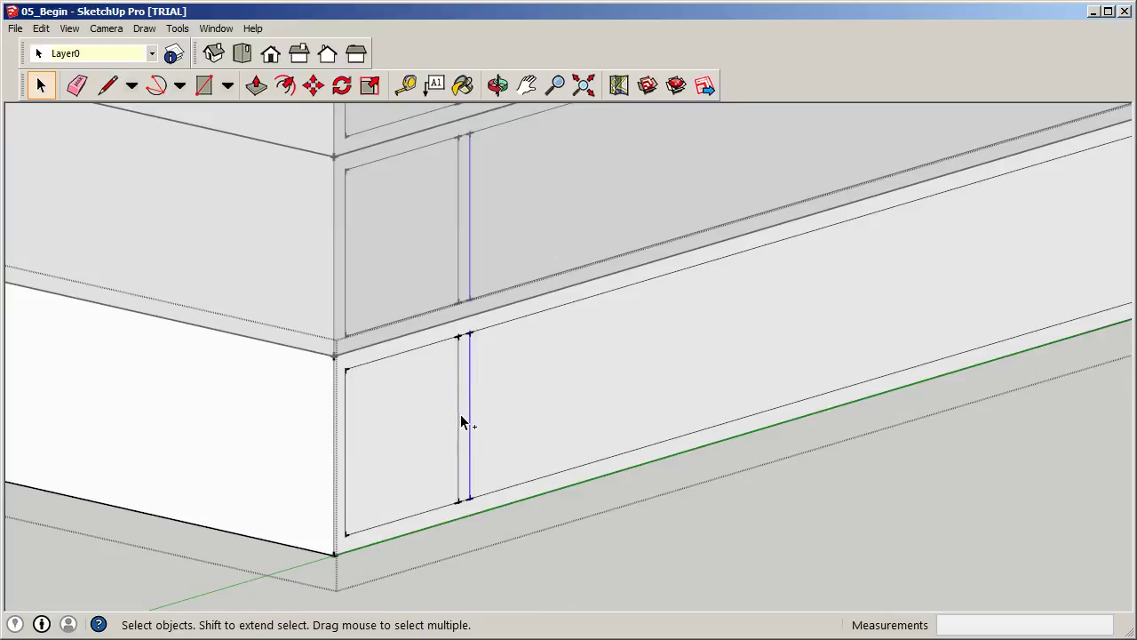
left_click(459, 414, "ctrl")
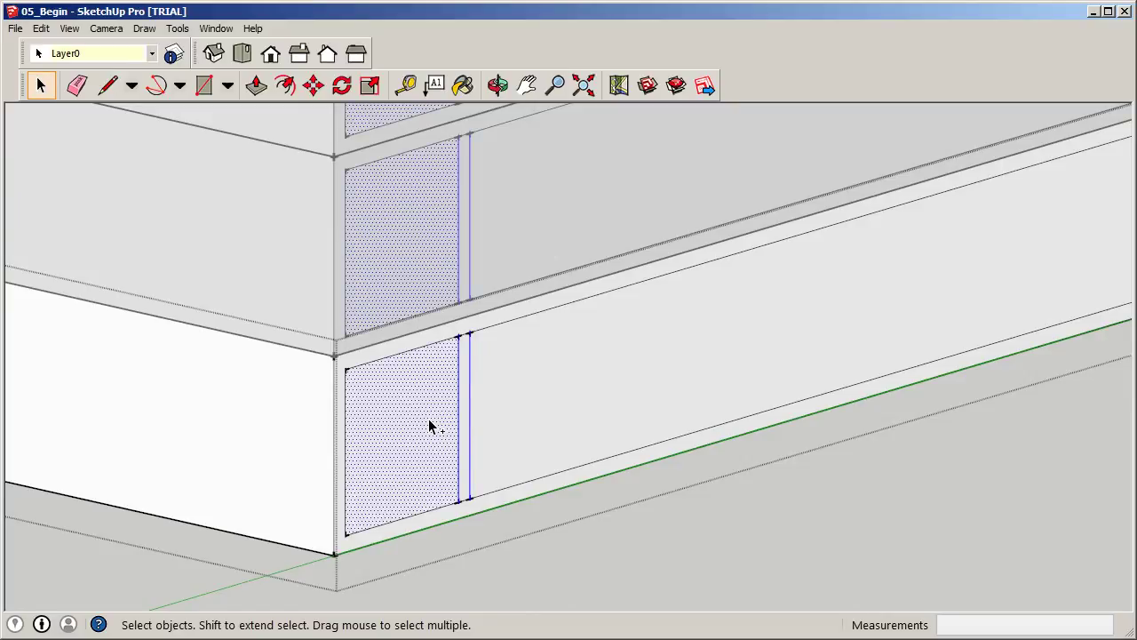
key("ctrl+c")
Paste the copied window and mullion lines onto the facade and move them flush against the first mullion.
key("ctrl+v")
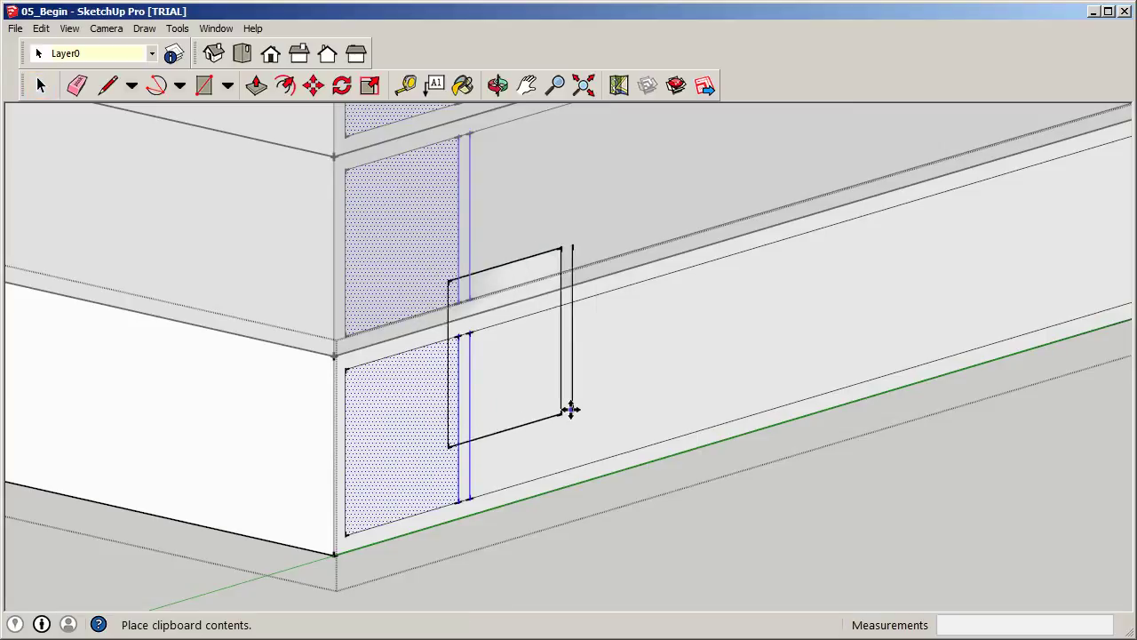
scroll(542, 466, "down", 3)
scroll(551, 465, "up", 3)
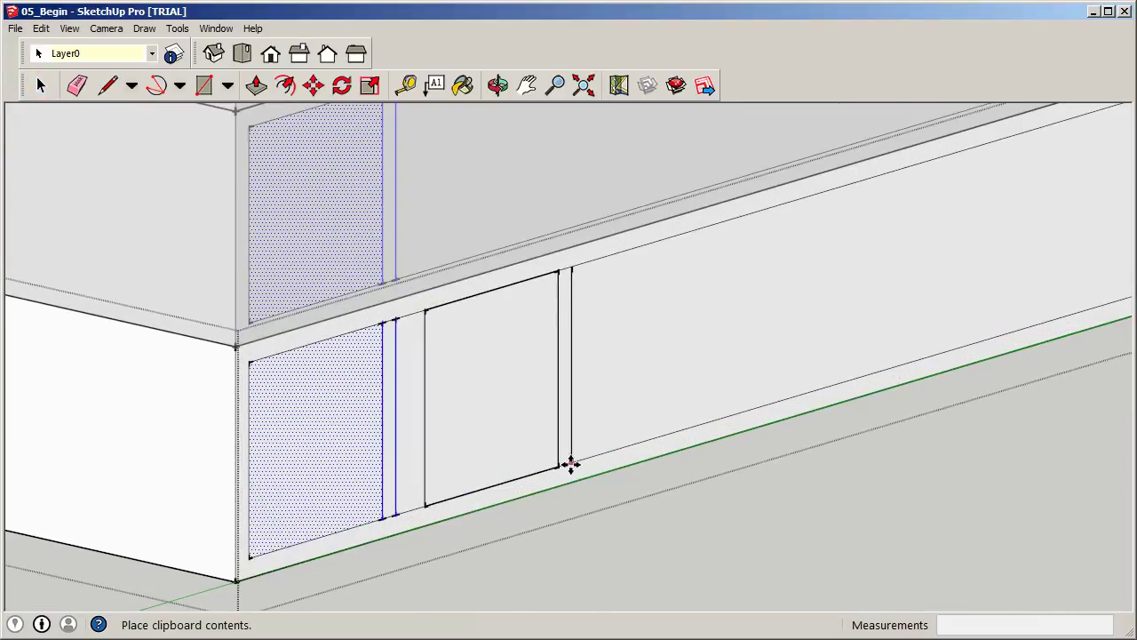
left_click(560, 465)
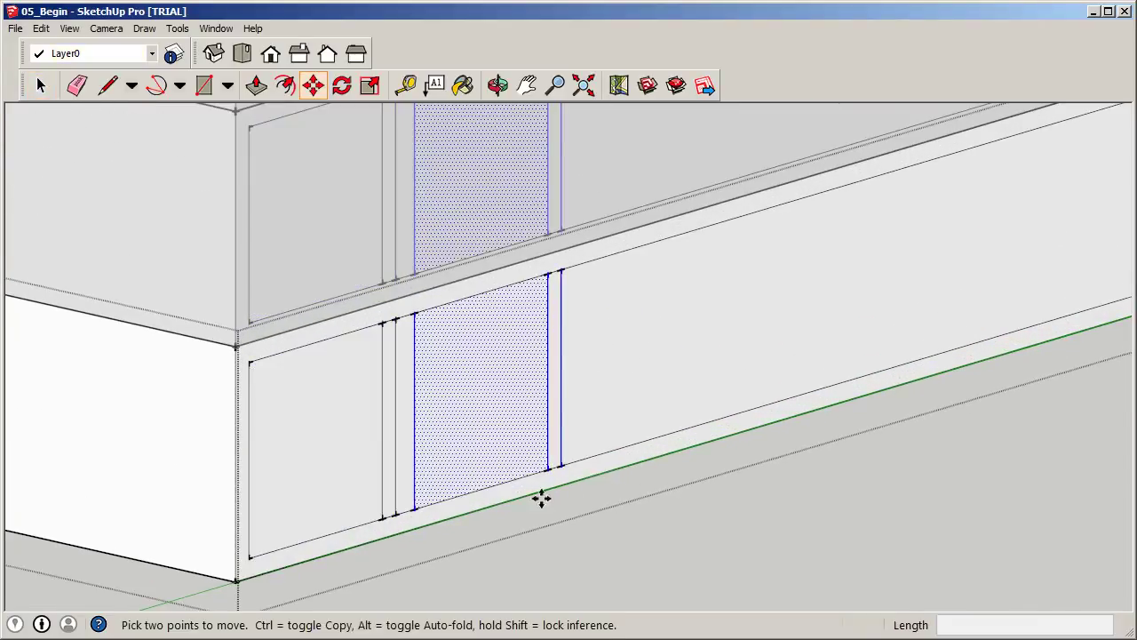
left_click(418, 511)
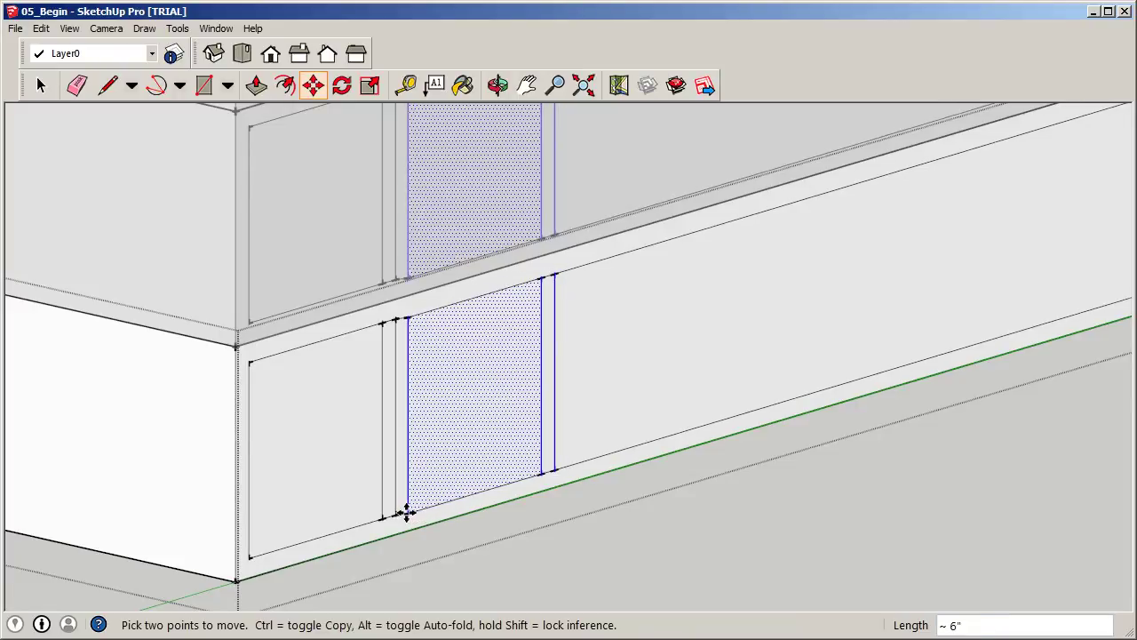
left_click(396, 512)
Paste two more window copies along the facade, each starting at the previous mullion, to make four windows.
scroll(432, 482, "down", 3)
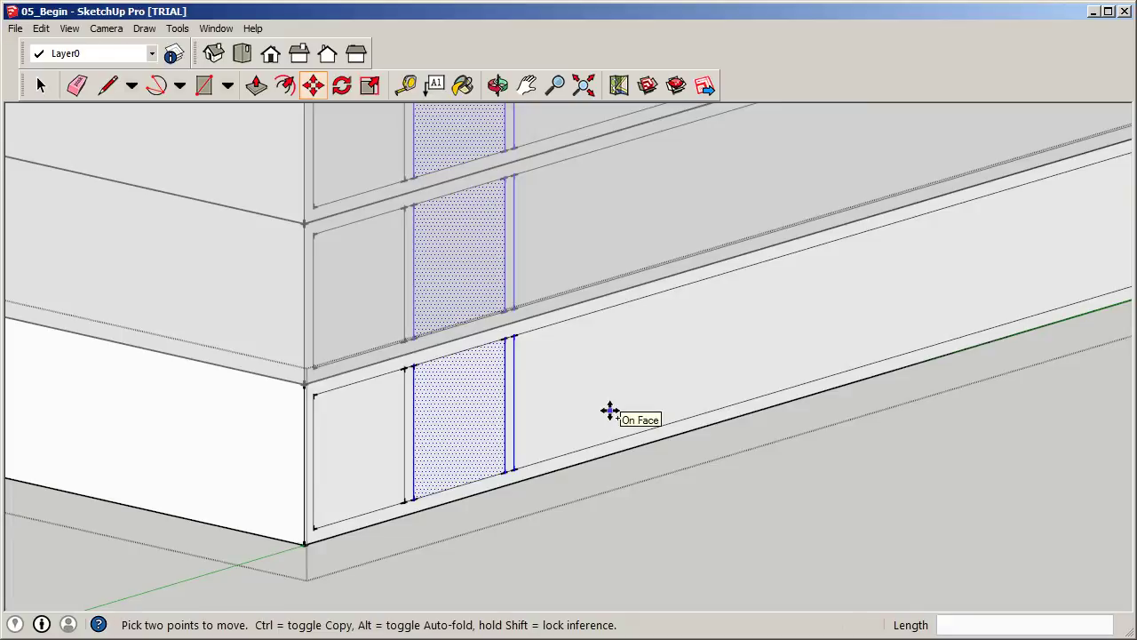
key("ctrl+v")
scroll(551, 444, "up", 3)
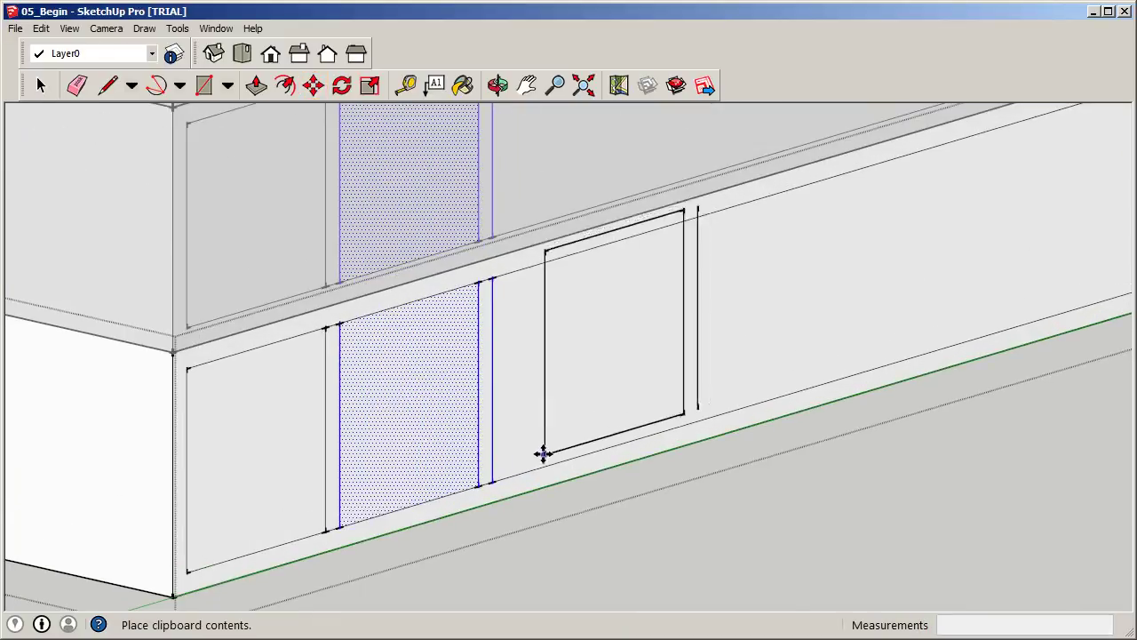
left_click(493, 476)
scroll(414, 507, "down", 5)
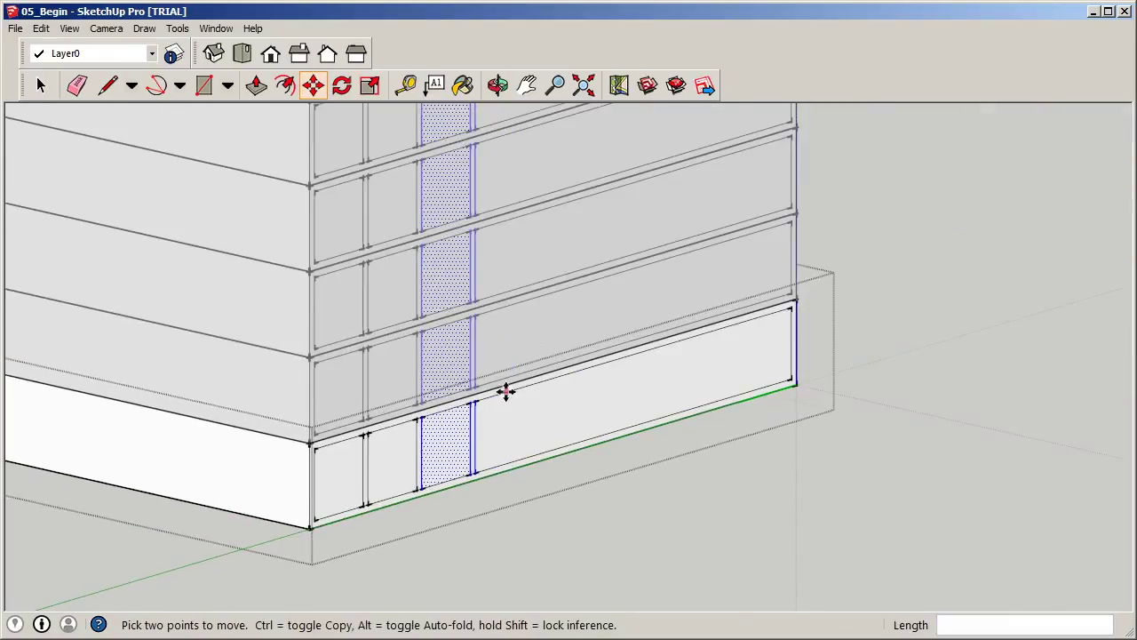
key("ctrl+v")
scroll(493, 457, "up", 3)
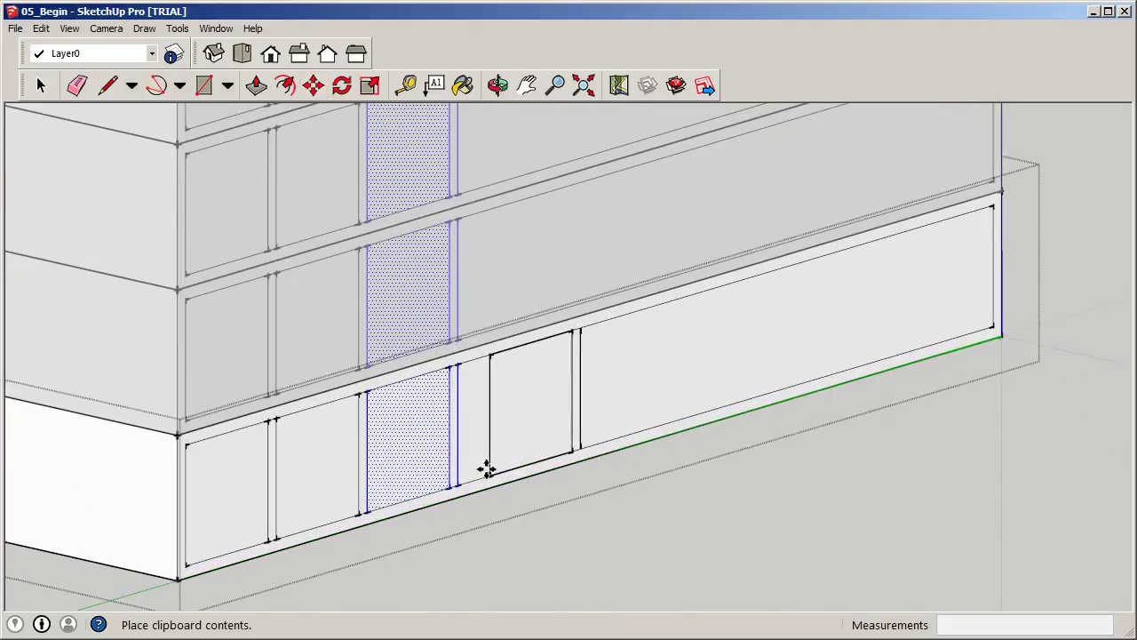
left_click(467, 479)
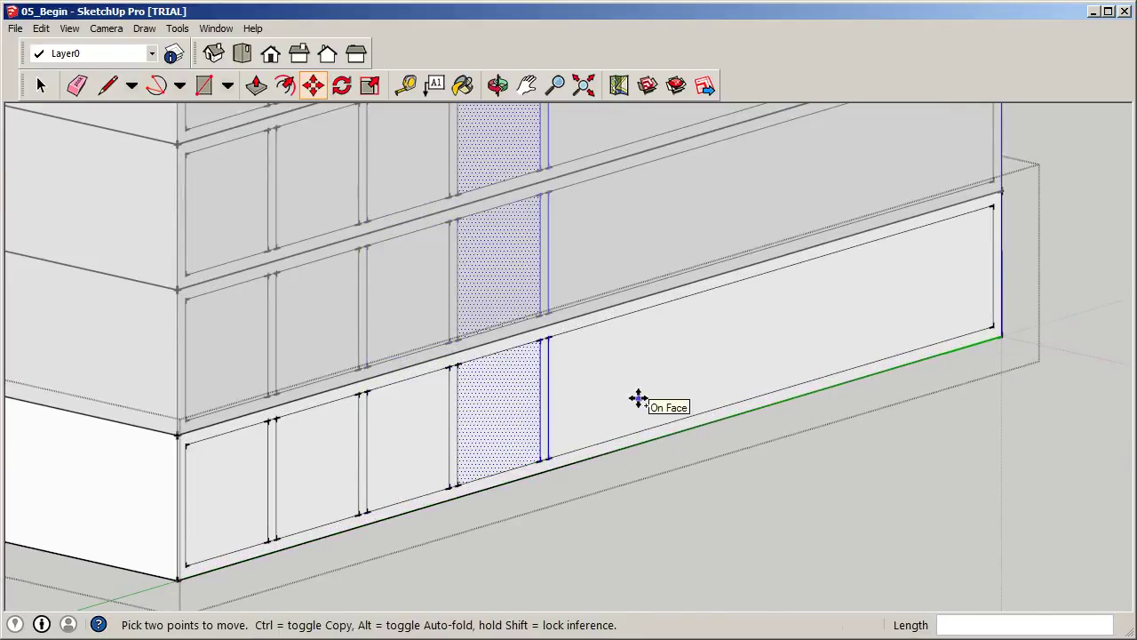
Paste four more window copies end to end along the facade to complete nine windows, and finish editing the level.
key("ctrl+v")
left_click(548, 456)
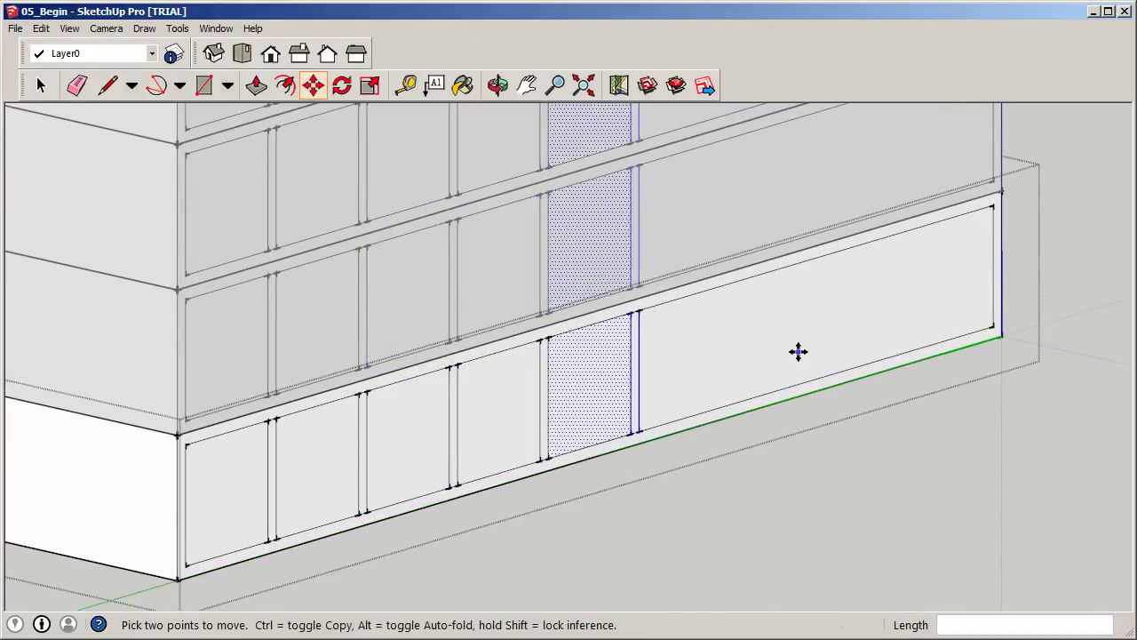
key("ctrl+v")
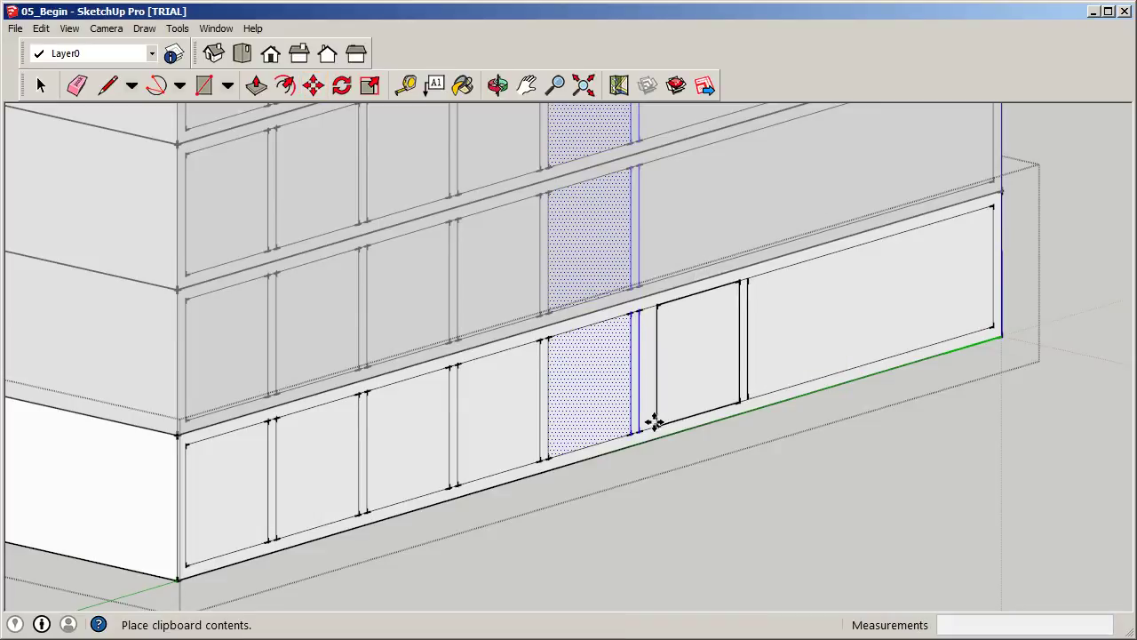
left_click(729, 407)
key("ctrl+v")
left_click(730, 404)
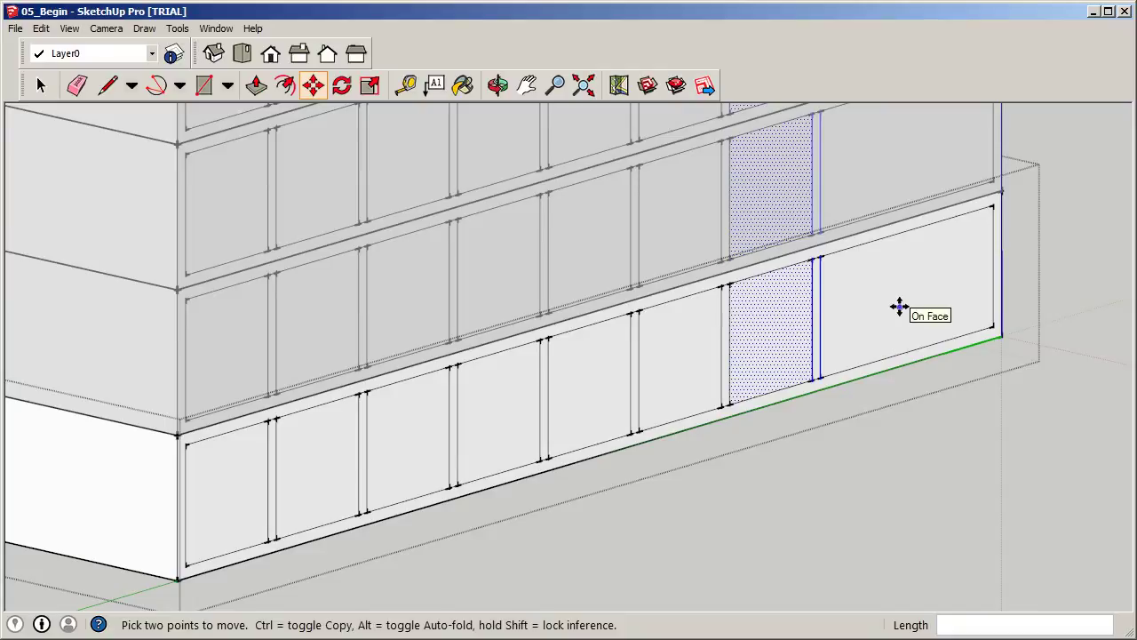
key("ctrl+v")
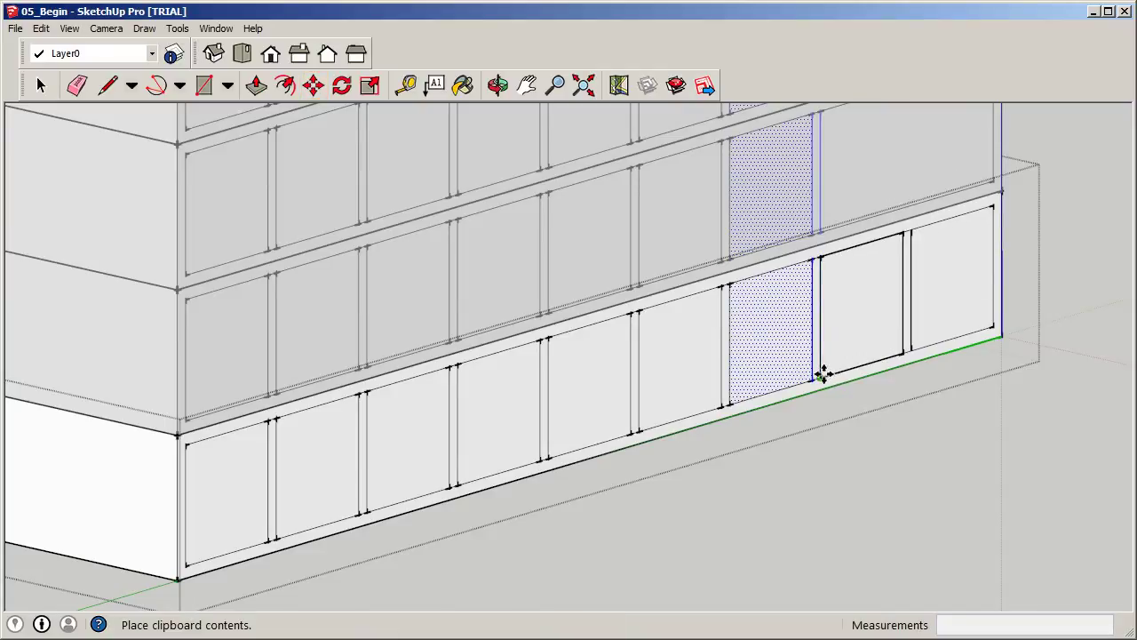
left_click(820, 377)
left_click(41, 84)
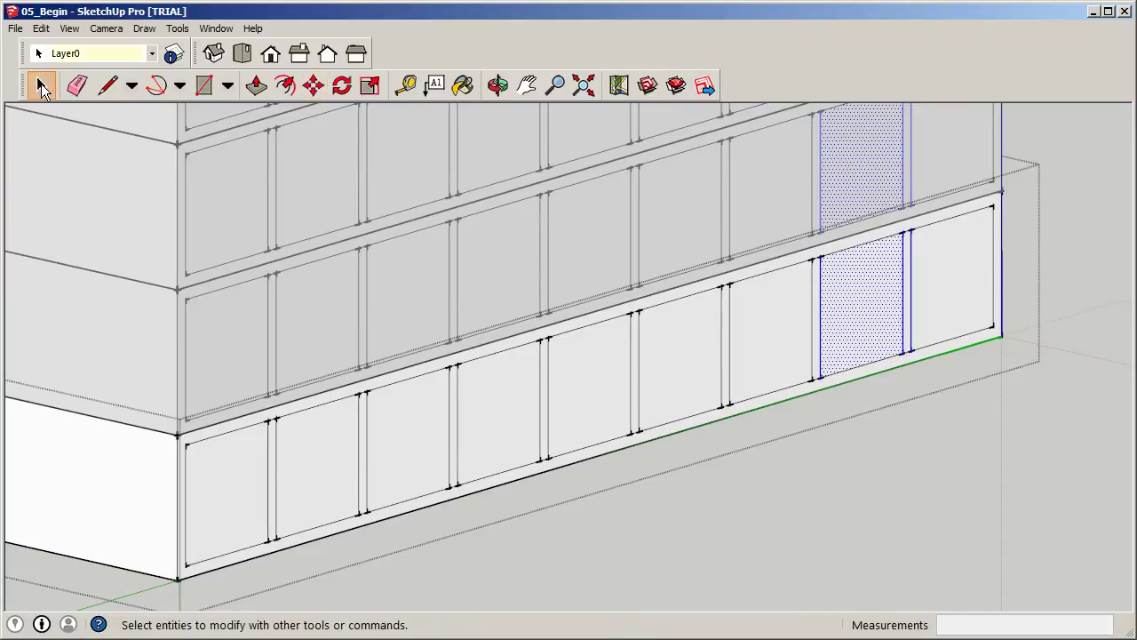
scroll(587, 356, "down", 3)
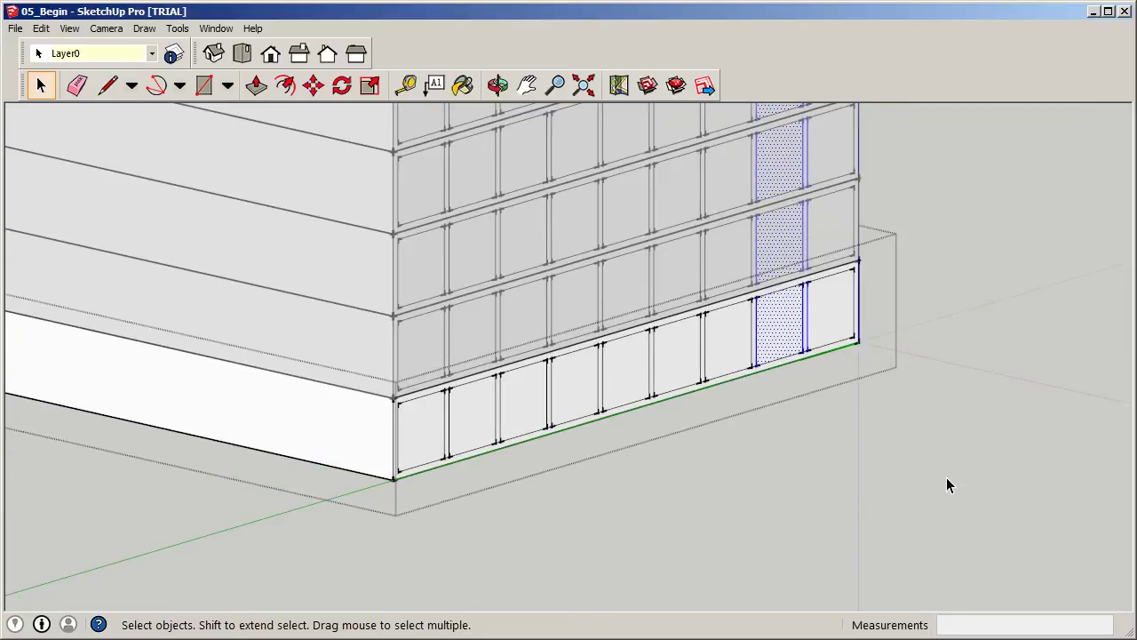
middle_click_drag(947, 478, 755, 418)
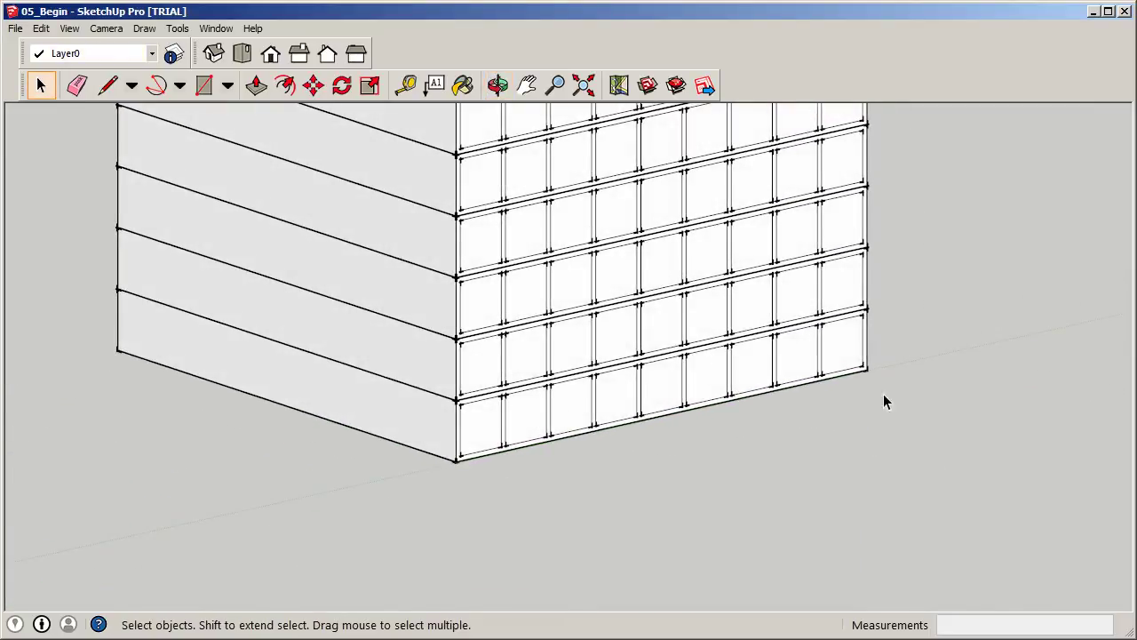
Open the bottom level of the apartment stack for editing and paint its nine front windows with Translucent_Glass_Blue.
scroll(417, 505, "down", 2)
middle_click_drag(455, 505, 579, 460)
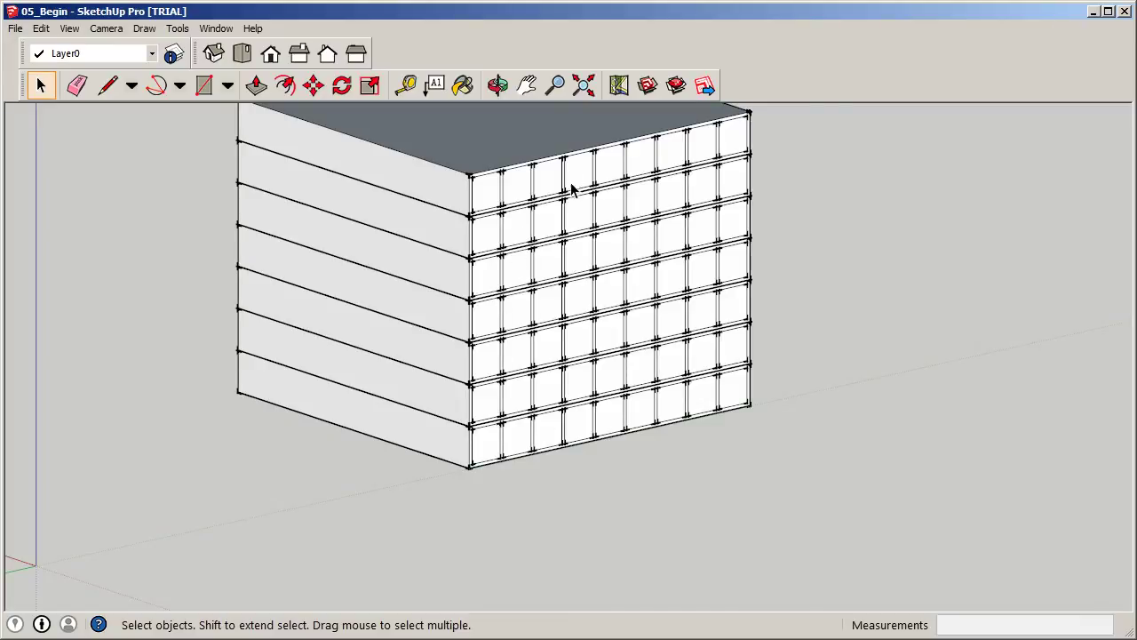
scroll(525, 318, "up", 1)
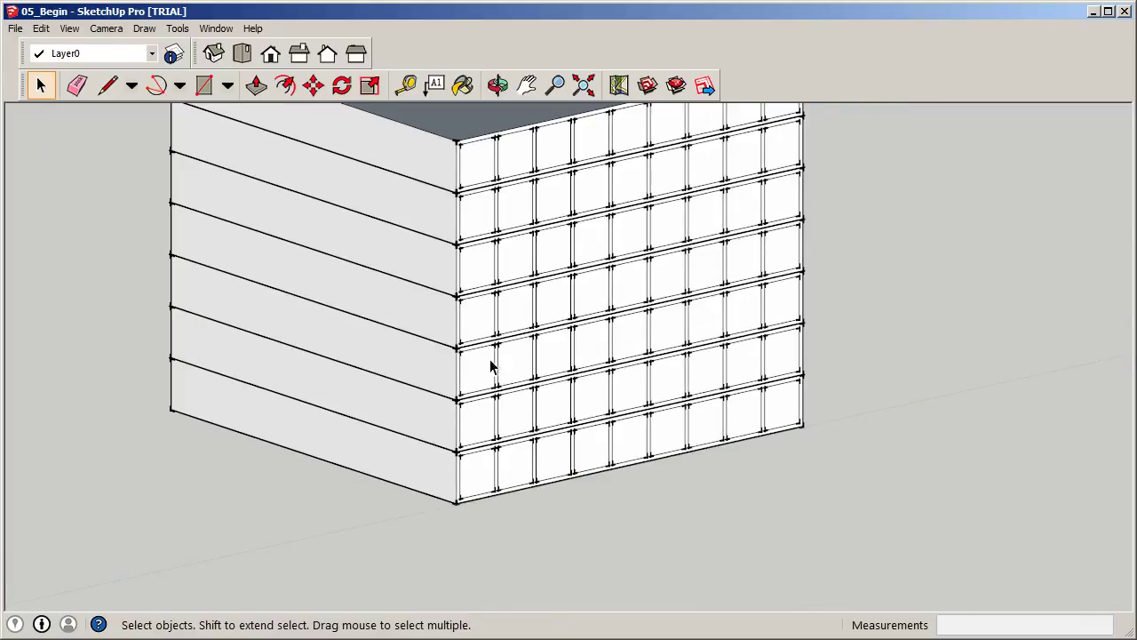
double_click(598, 451)
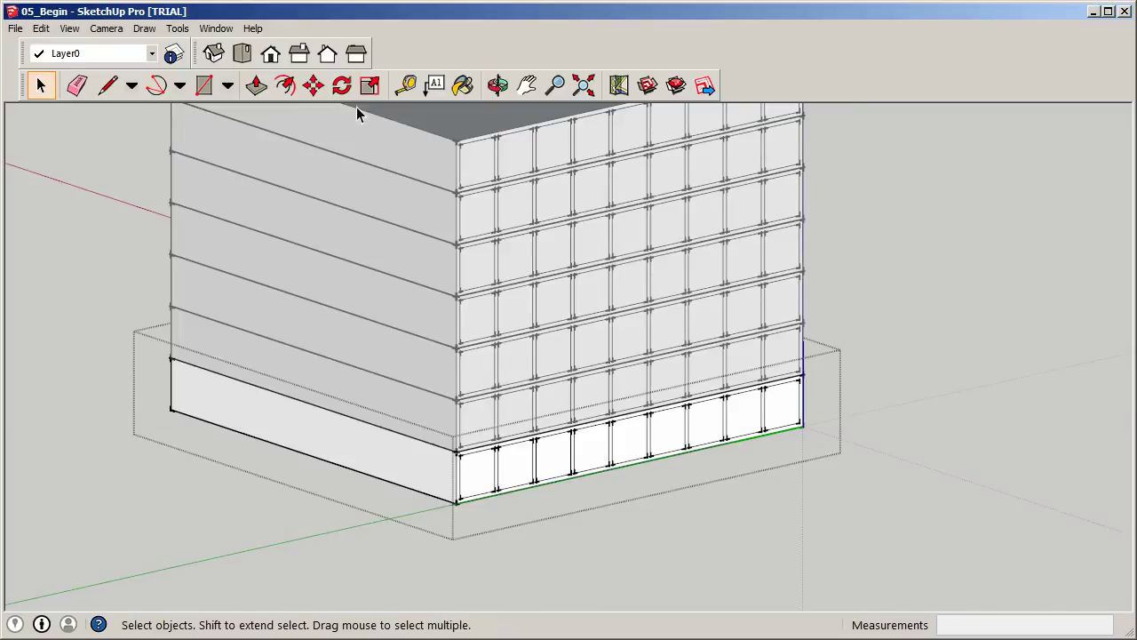
left_click(462, 85)
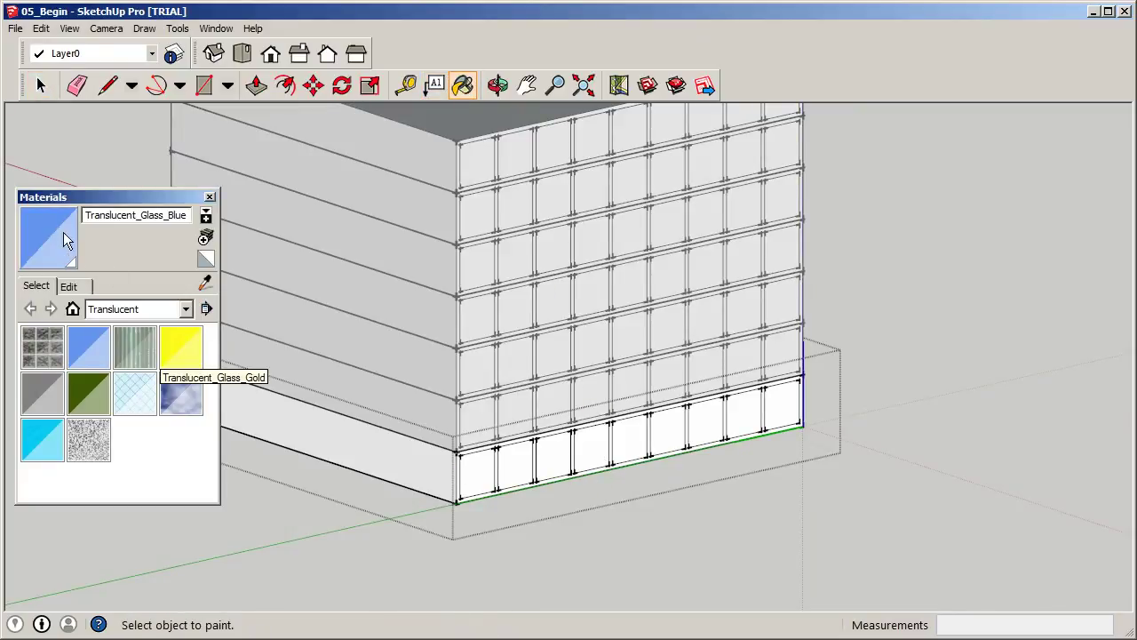
left_click(484, 466)
left_click(523, 464)
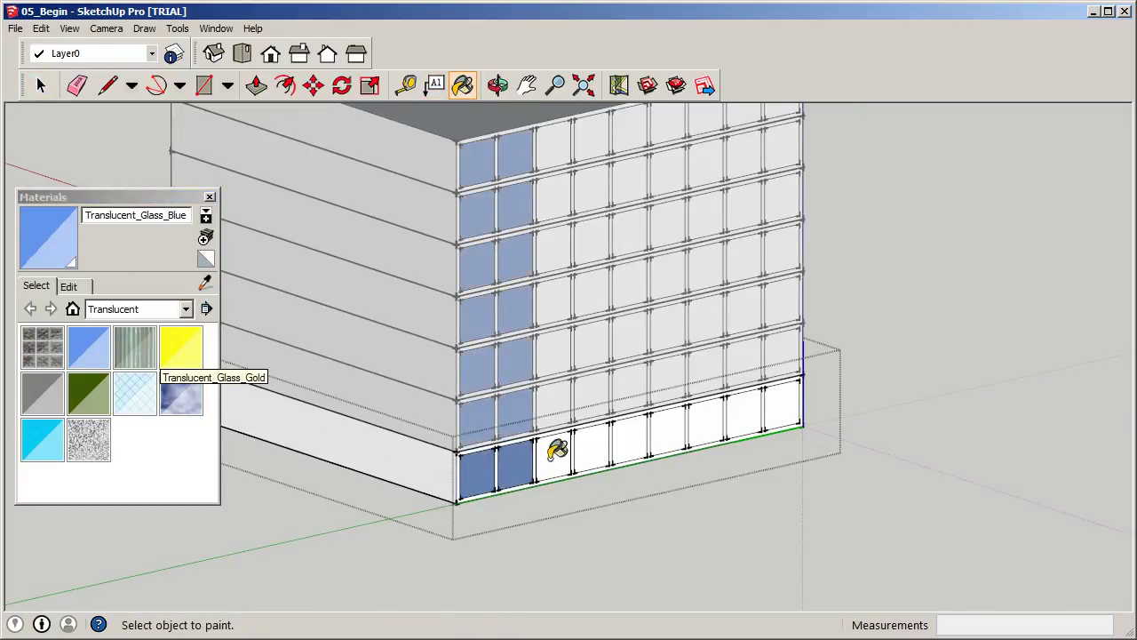
left_click(554, 453)
left_click(592, 446)
left_click(629, 435)
left_click(668, 425)
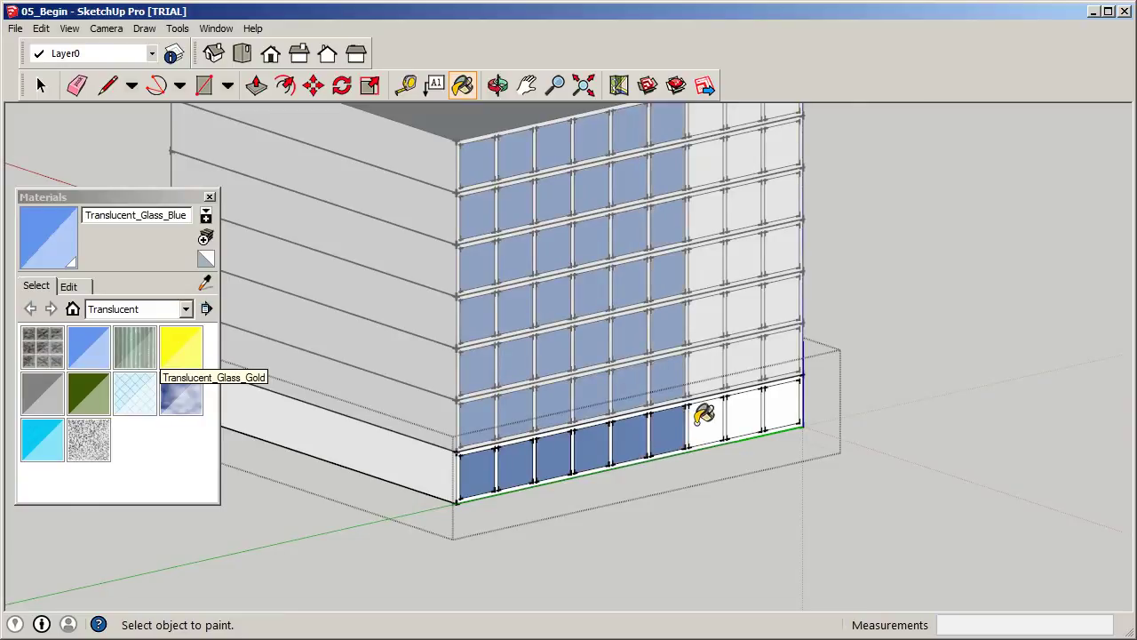
left_click(705, 415)
left_click(744, 406)
left_click(782, 397)
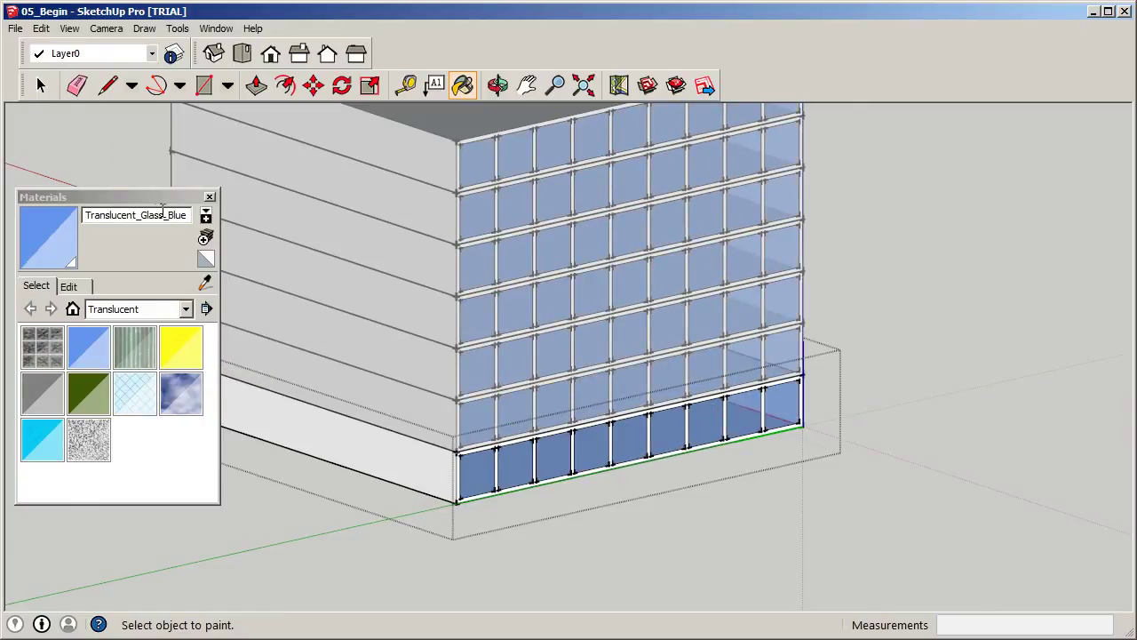
Stop painting, close the materials window and leave the bottom level's component editing.
left_click(40, 84)
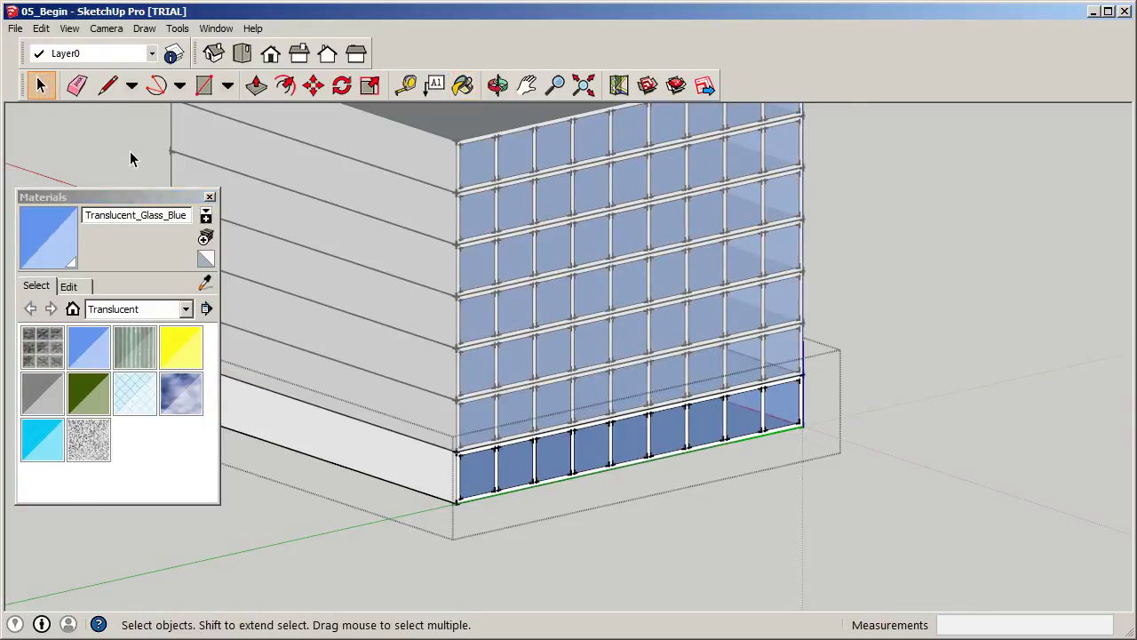
left_click(209, 197)
left_click(896, 274)
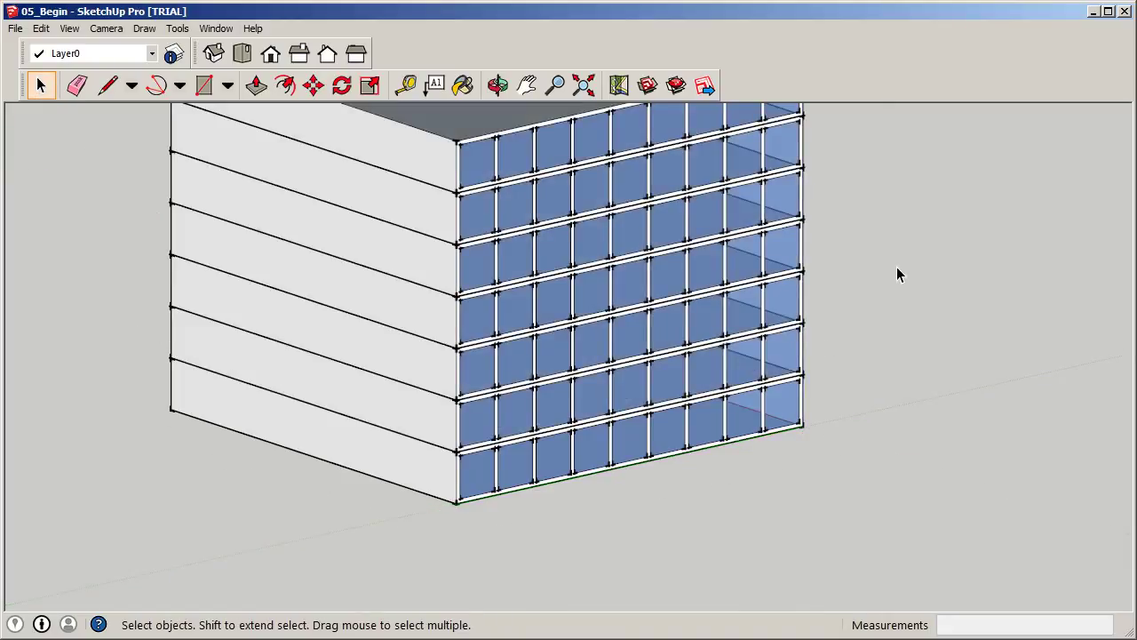
Compare the glazed apartment stack with the levels of the twisted building from several angles.
scroll(711, 417, "down", 3)
middle_click_drag(761, 406, 699, 393)
scroll(728, 343, "down", 3)
middle_click_drag(728, 343, 662, 317)
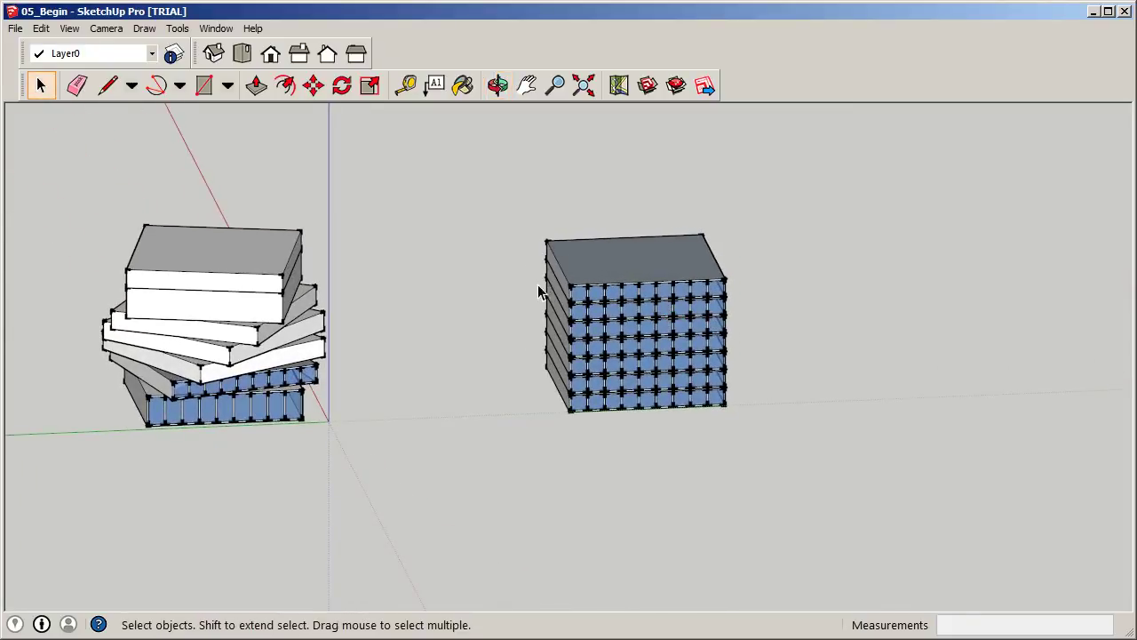
scroll(782, 347, "down", 2)
middle_click_drag(360, 404, 376, 394)
scroll(384, 312, "up", 4)
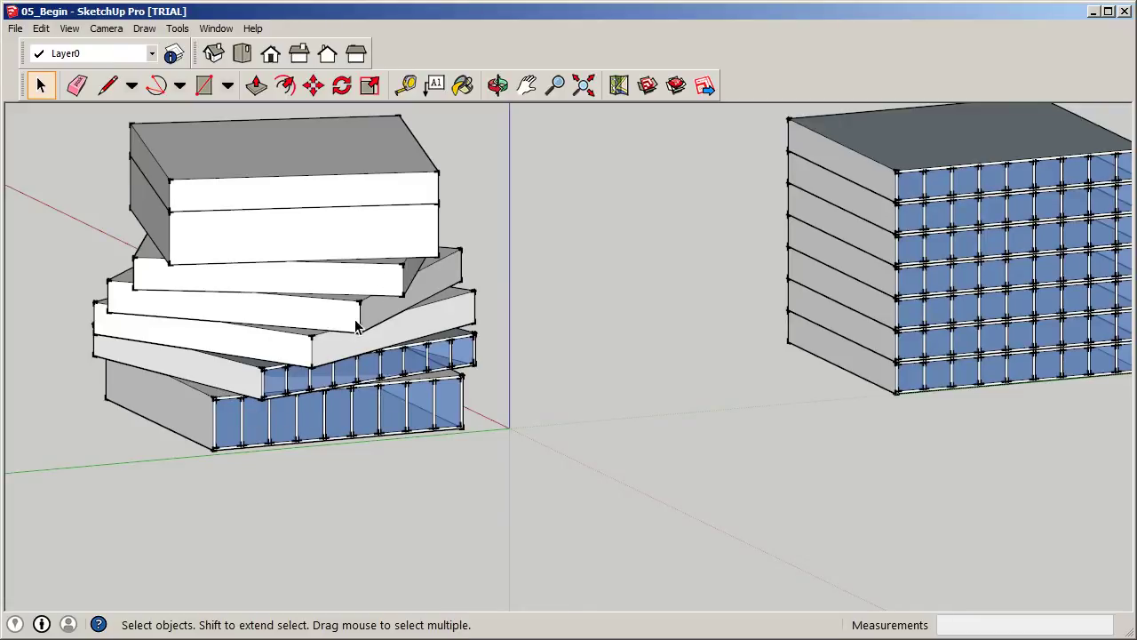
scroll(359, 369, "down", 2)
middle_click_drag(454, 320, 441, 407)
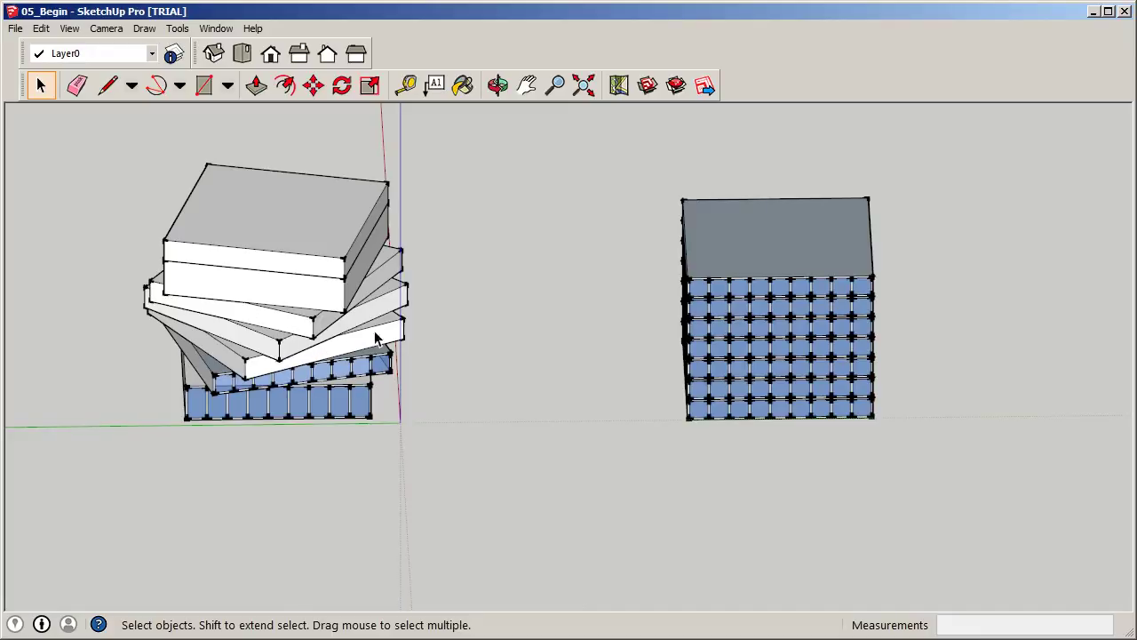
middle_click_drag(758, 413, 799, 302)
scroll(788, 325, "up", 2)
scroll(788, 325, "up", 1)
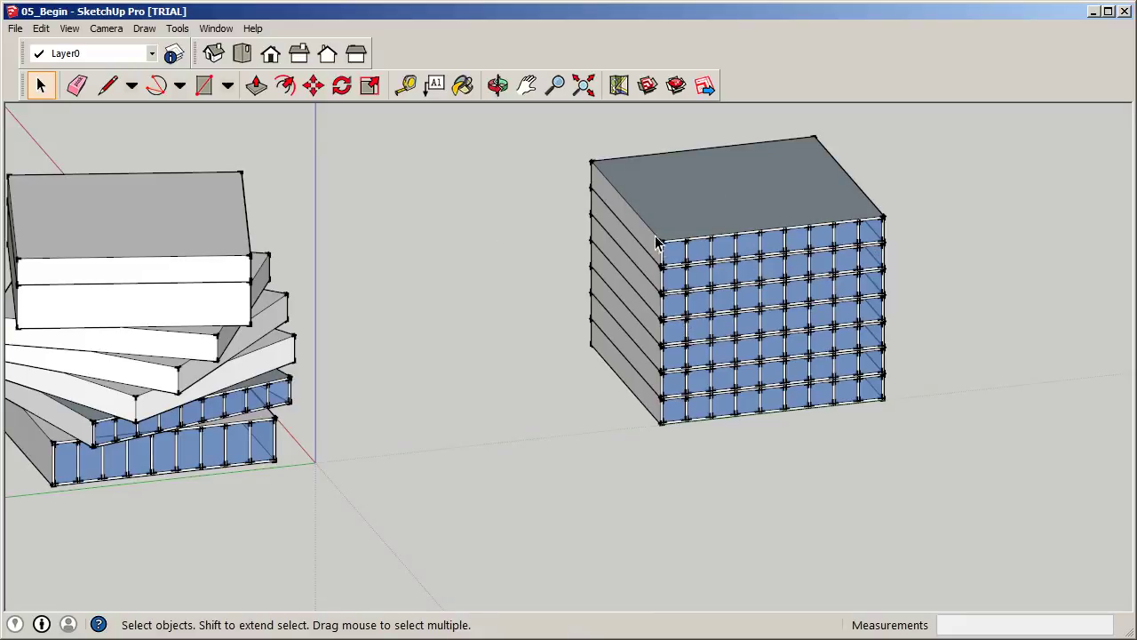
middle_click_drag(922, 327, 538, 394)
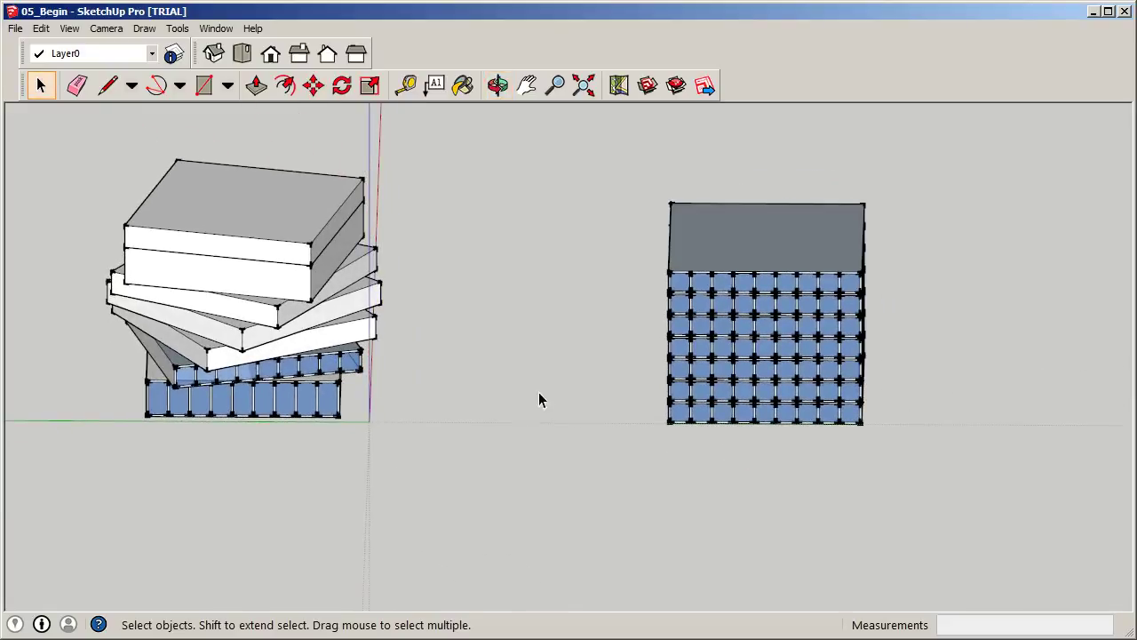